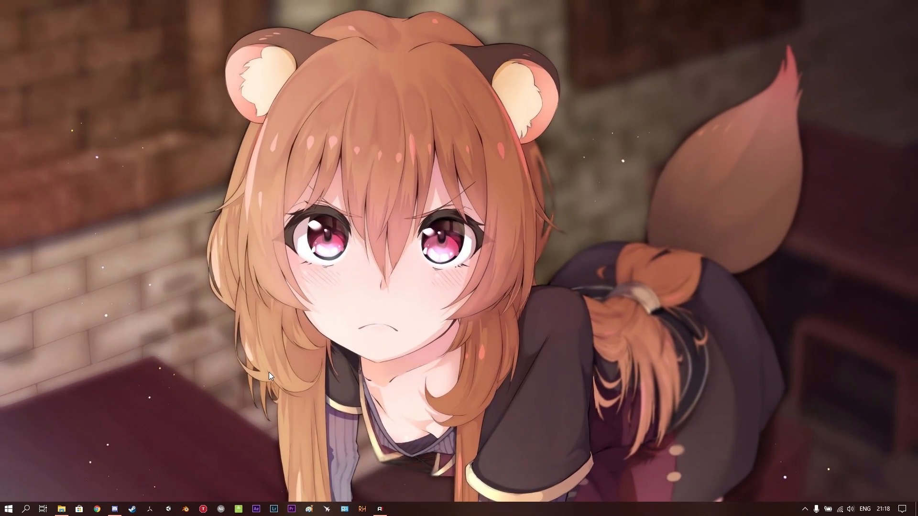
{"action": "right_click", "coordinate": [269, 372]}
{"action": "left_click", "coordinate": [294, 403]}
{"action": "right_click", "coordinate": [510, 271]}
{"action": "left_click", "coordinate": [544, 301]}
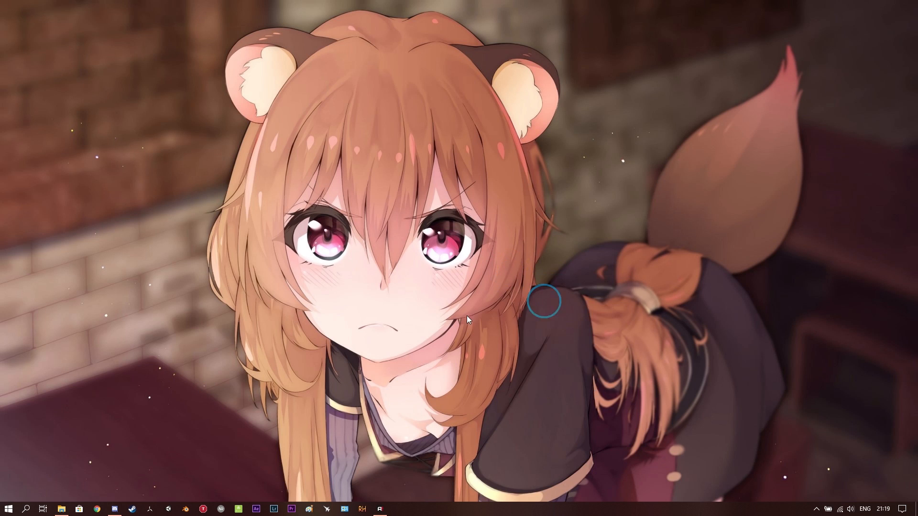
- Switch to After Effects and open the project file tiamat.aep
{"action": "left_click", "coordinate": [257, 510]}
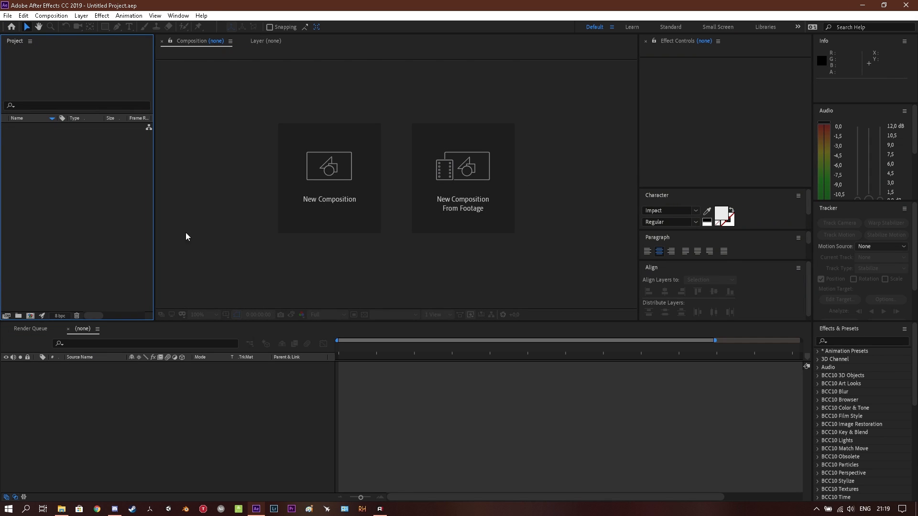
{"action": "left_click", "coordinate": [8, 16]}
{"action": "left_click", "coordinate": [28, 38]}
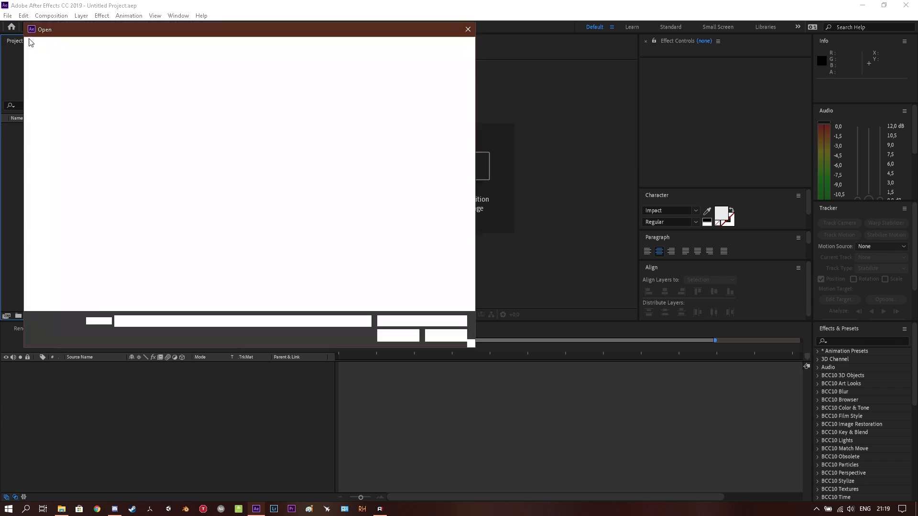
{"action": "scroll", "coordinate": [184, 143], "scroll_direction": "down", "scroll_amount": 3}
{"action": "left_click", "coordinate": [139, 276]}
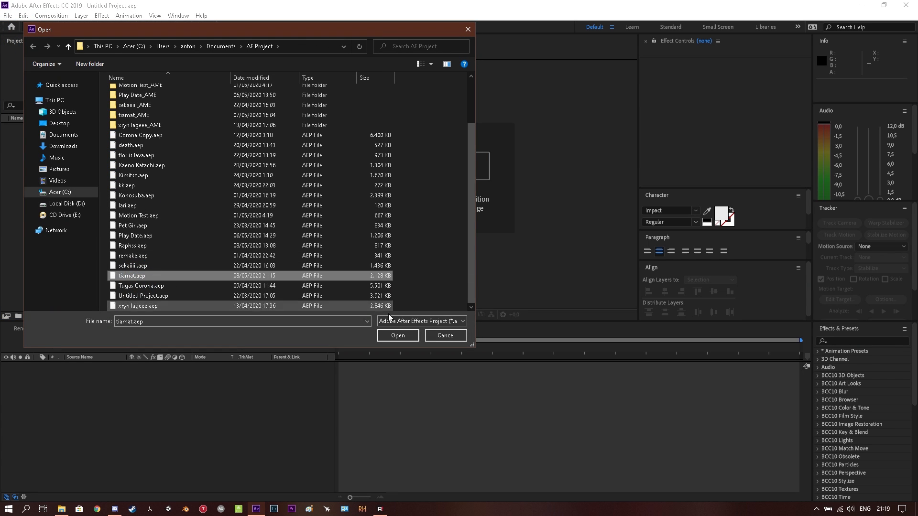
{"action": "left_click", "coordinate": [396, 335]}
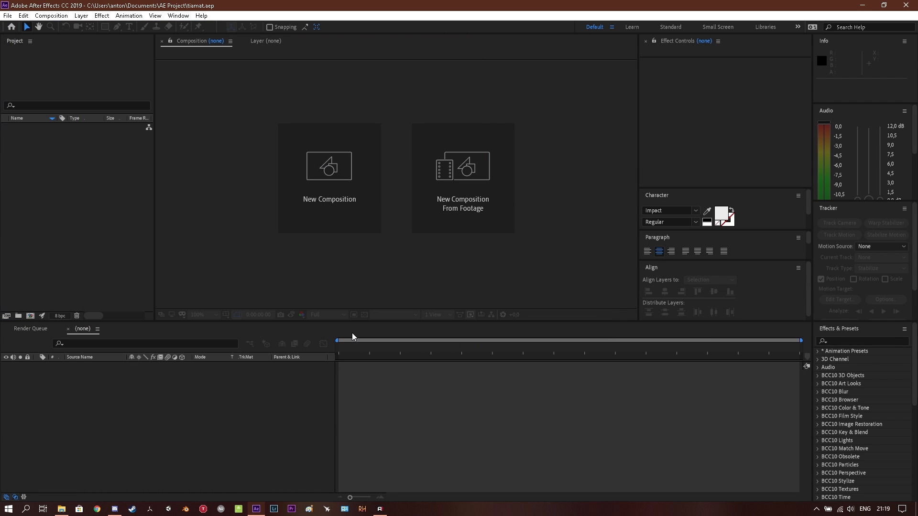
- Scrub the FTG composition between about 26 and 29 seconds to review the sky light effect over the footage
{"action": "scroll", "coordinate": [396, 216], "scroll_direction": "down", "scroll_amount": 1}
{"action": "scroll", "coordinate": [396, 214], "scroll_direction": "up", "scroll_amount": 1}
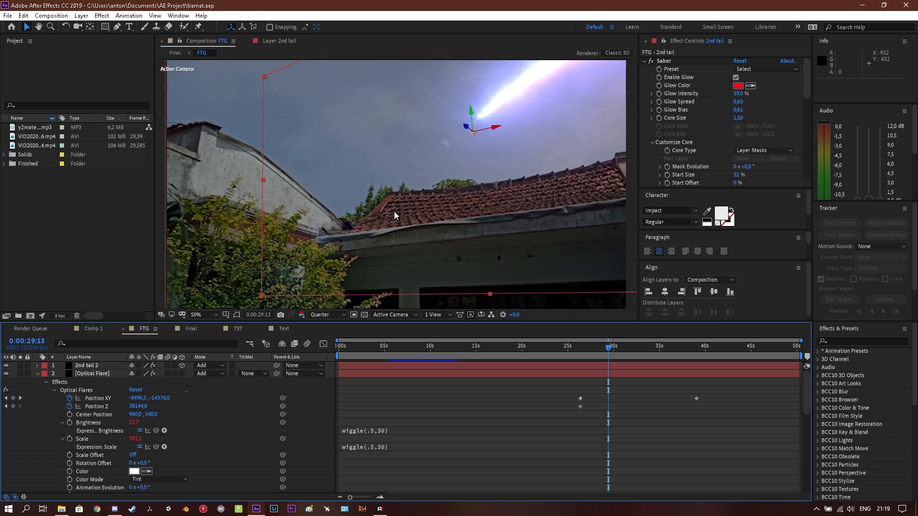
{"action": "scroll", "coordinate": [396, 215], "scroll_direction": "down", "scroll_amount": 1}
{"action": "scroll", "coordinate": [455, 251], "scroll_direction": "up", "scroll_amount": 1}
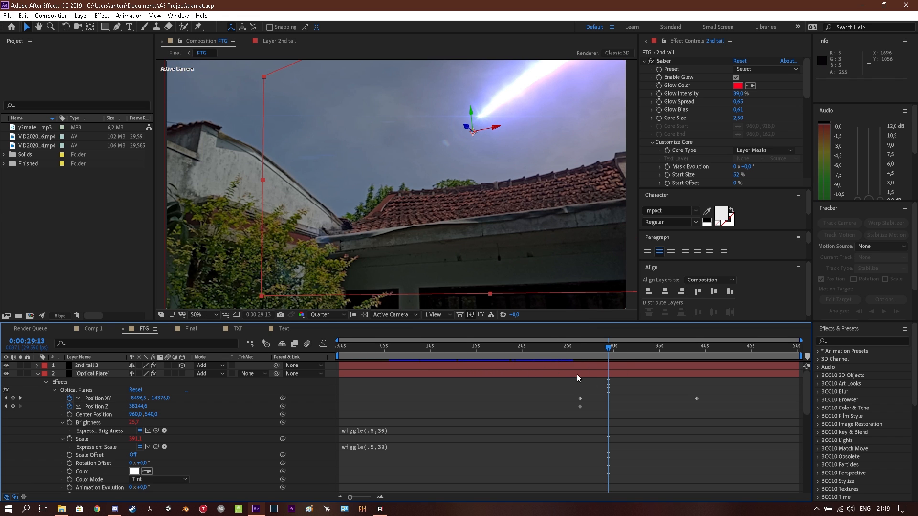
{"action": "left_click", "coordinate": [605, 352]}
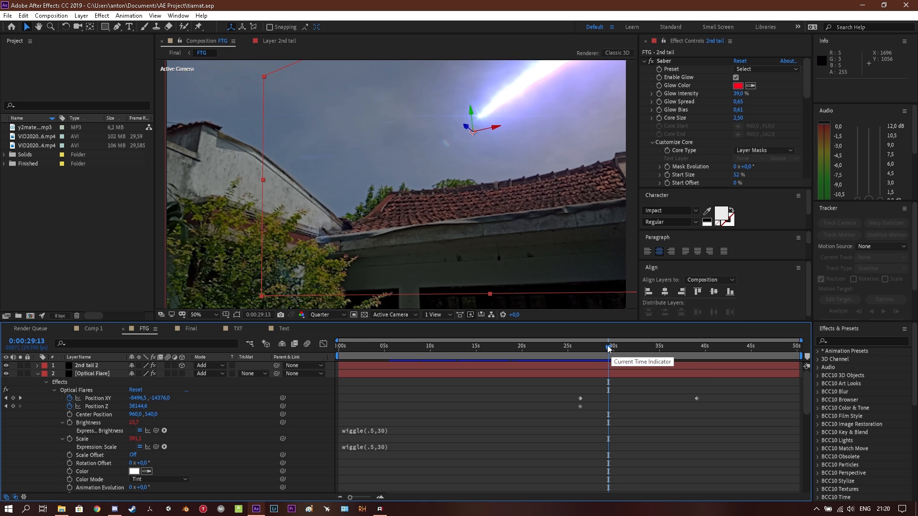
{"action": "left_click_drag", "start_coordinate": [605, 352], "coordinate": [569, 352]}
{"action": "left_click", "coordinate": [583, 352]}
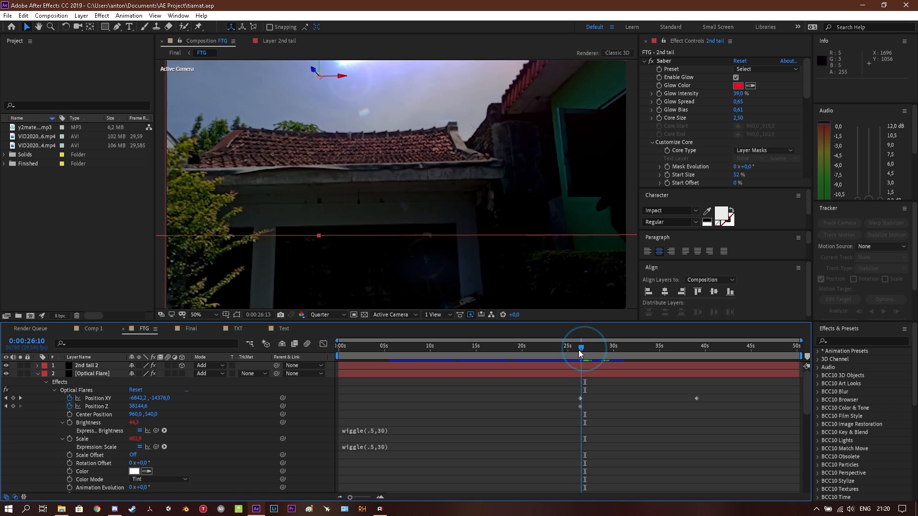
{"action": "left_click", "coordinate": [593, 353]}
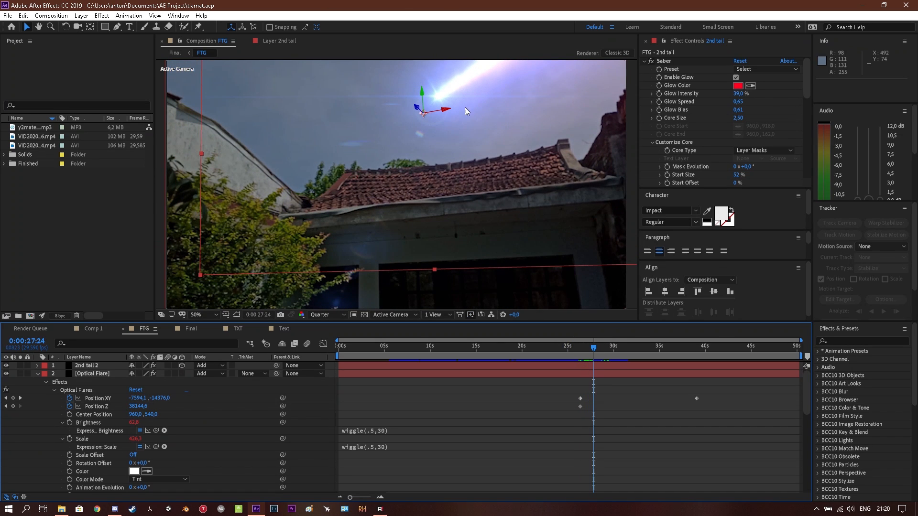
- Add a new folder to the project and keep its default name
{"action": "left_click", "coordinate": [78, 225]}
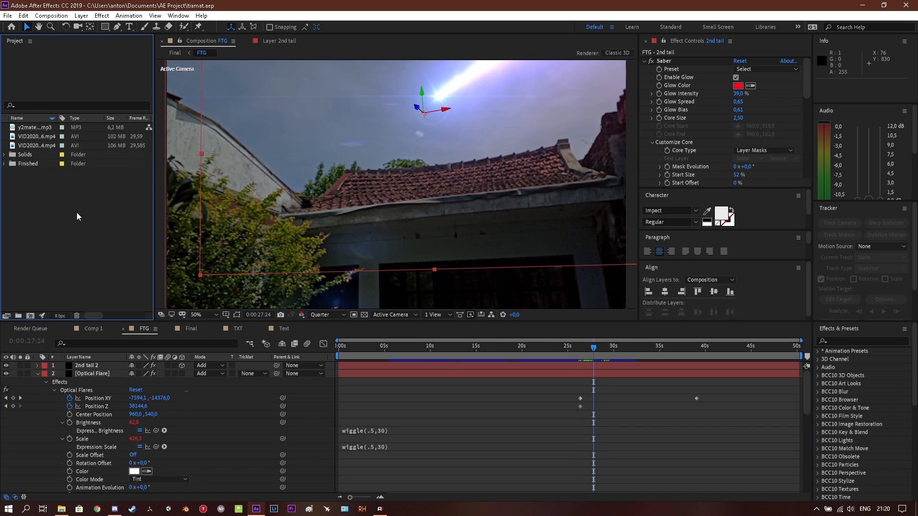
{"action": "left_click", "coordinate": [31, 215]}
{"action": "left_click", "coordinate": [19, 314]}
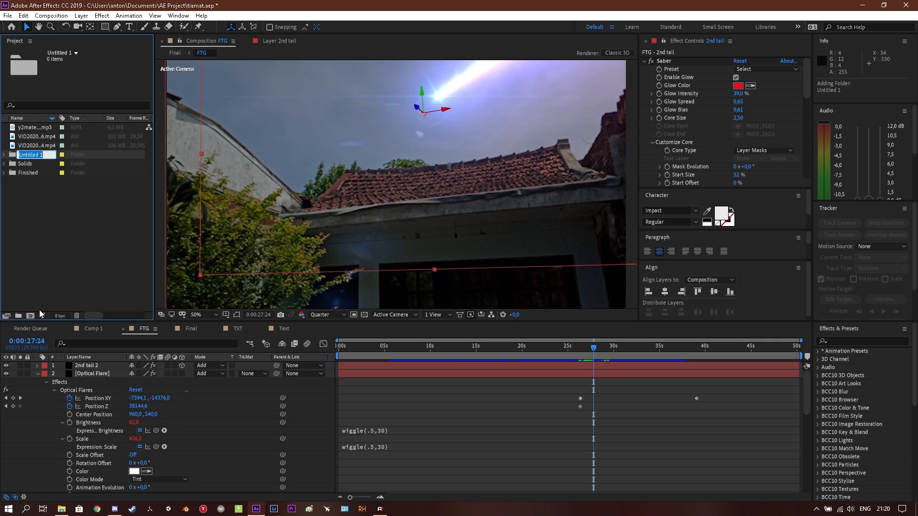
{"action": "left_click", "coordinate": [60, 209]}
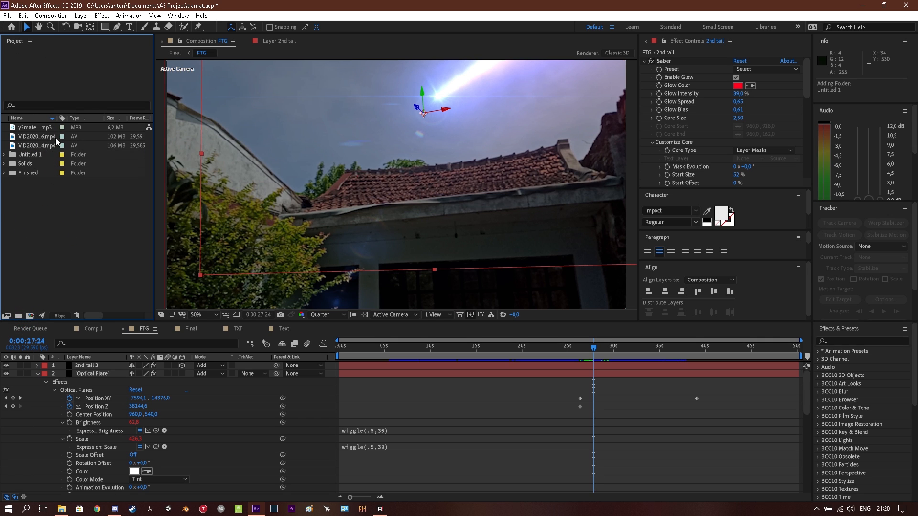
- Check which of the two project videos the tracked footage layer in the FTG composition uses
{"action": "left_click", "coordinate": [39, 144]}
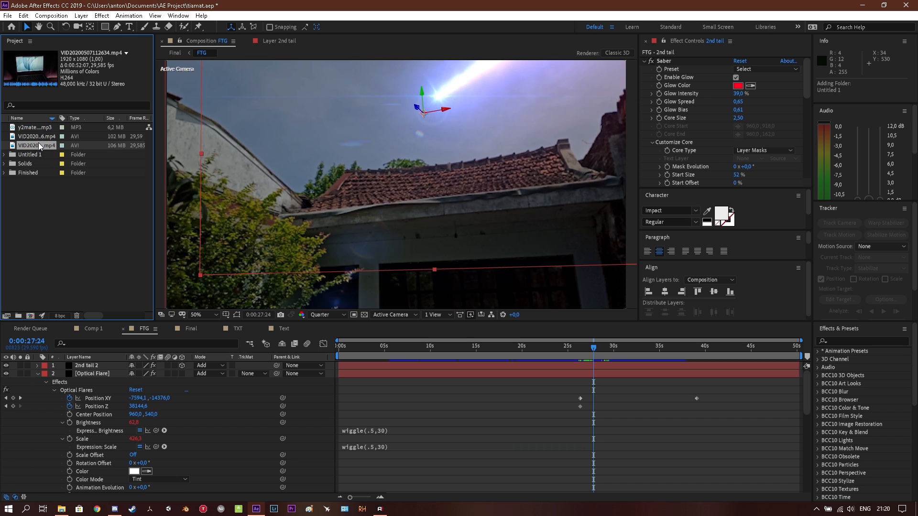
{"action": "scroll", "coordinate": [150, 435], "scroll_direction": "down", "scroll_amount": 8}
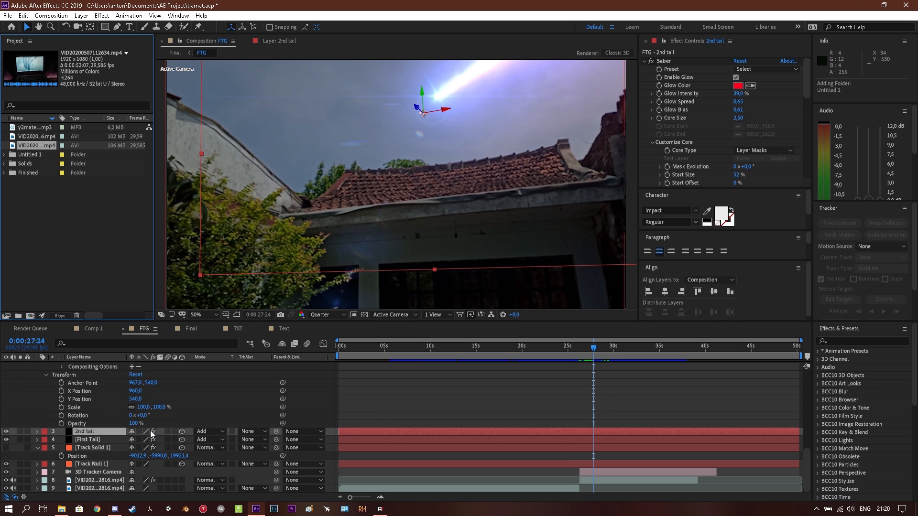
{"action": "left_click", "coordinate": [118, 481]}
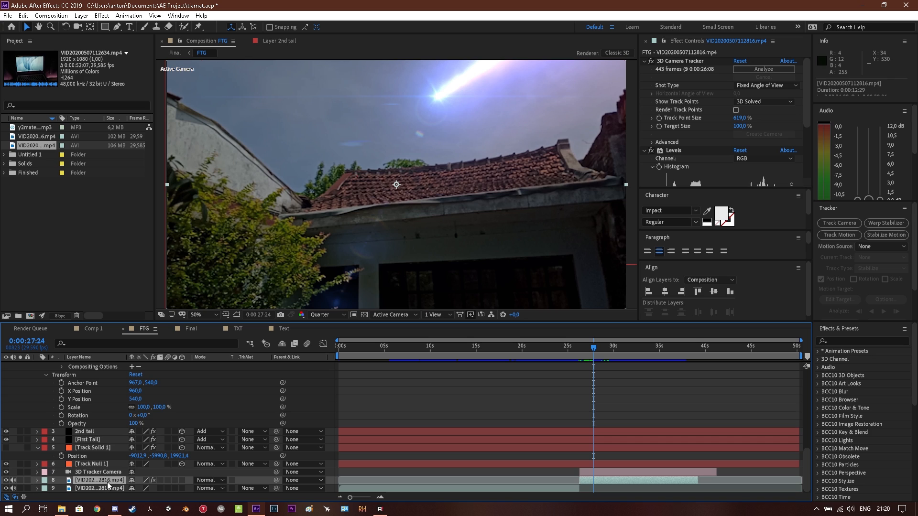
{"action": "left_click", "coordinate": [44, 136]}
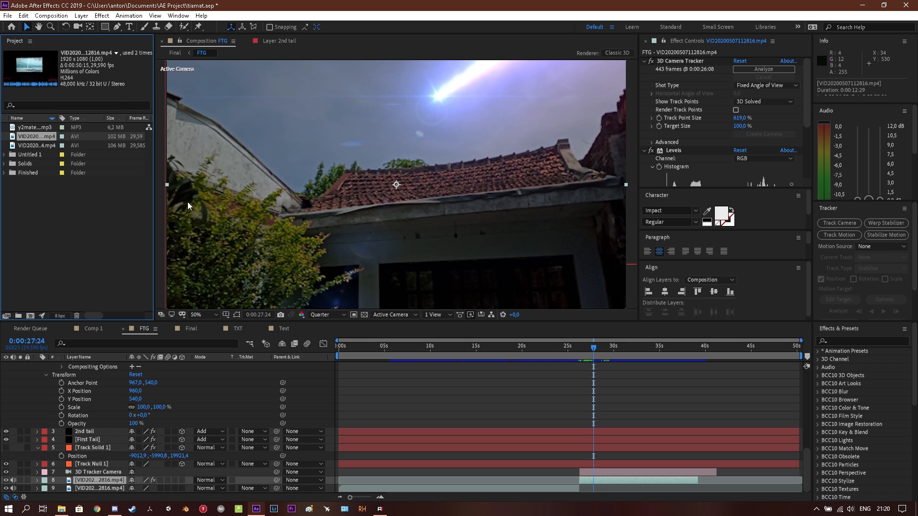
- Start a new composition with no footage selected and name it Comp Utama
{"action": "left_click", "coordinate": [43, 282]}
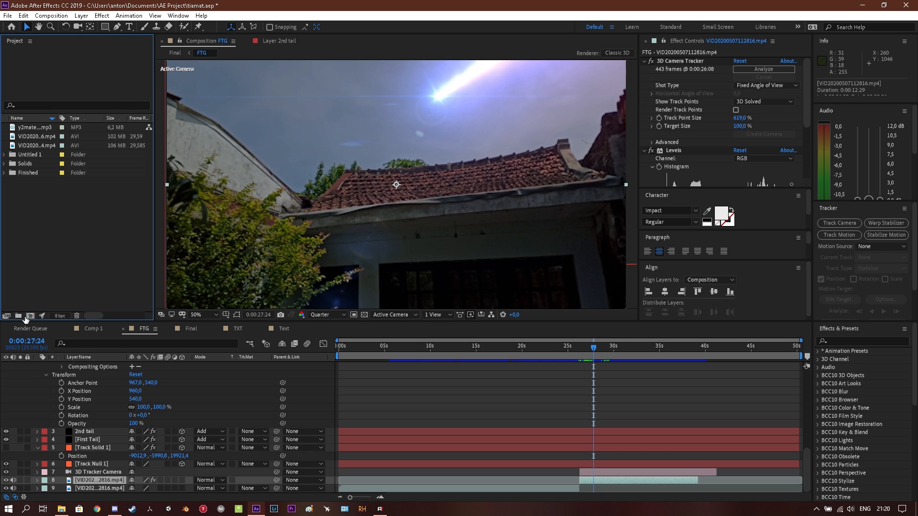
{"action": "left_click", "coordinate": [30, 316]}
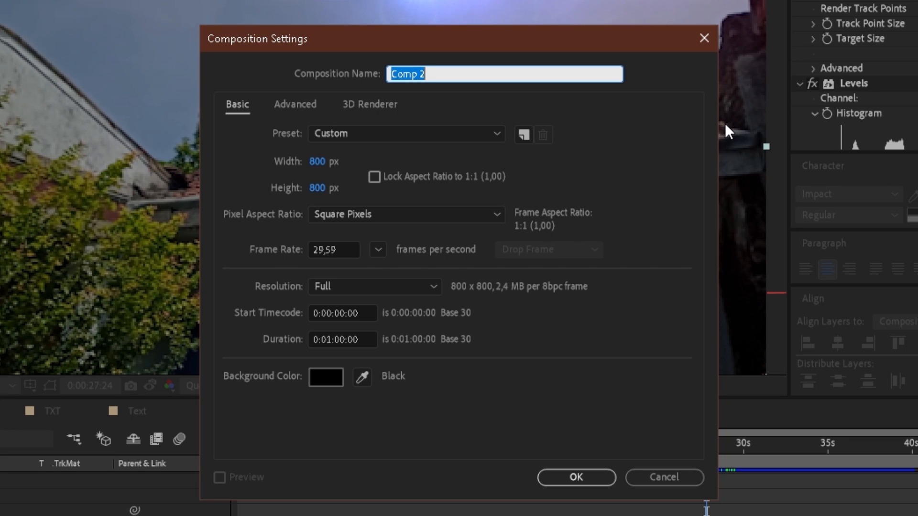
{"action": "type", "text": "C"}
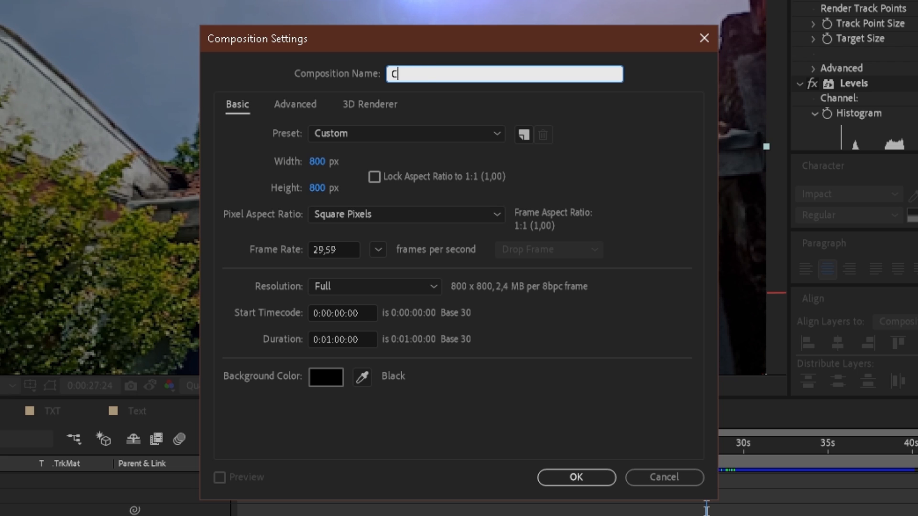
{"action": "type", "text": "okmp Utama"}
{"action": "key", "text": "Left"}
{"action": "key", "text": "Left"}
{"action": "key", "text": "Left"}
{"action": "key", "text": "Left"}
{"action": "key", "text": "Left"}
{"action": "key", "text": "Left"}
{"action": "key", "text": "Left"}
{"action": "key", "text": "Left"}
{"action": "key", "text": "BackSpace"}
- Set the new composition's size to 1920 x 1080 px and create it
{"action": "left_click", "coordinate": [317, 161]}
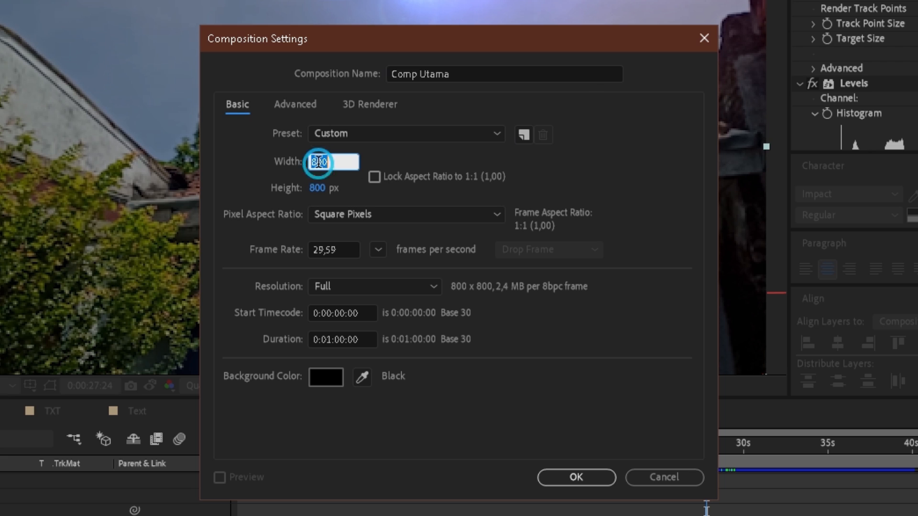
{"action": "type", "text": "1920"}
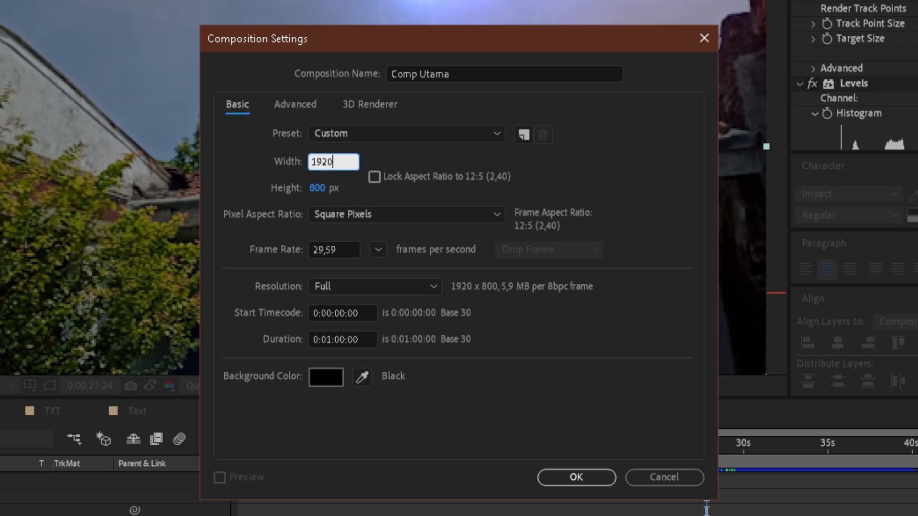
{"action": "key", "text": "Tab"}
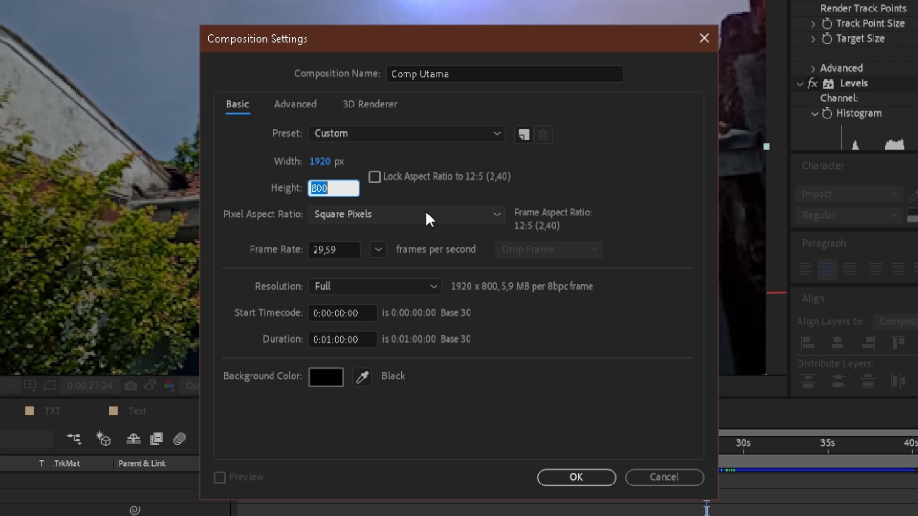
{"action": "type", "text": "1080"}
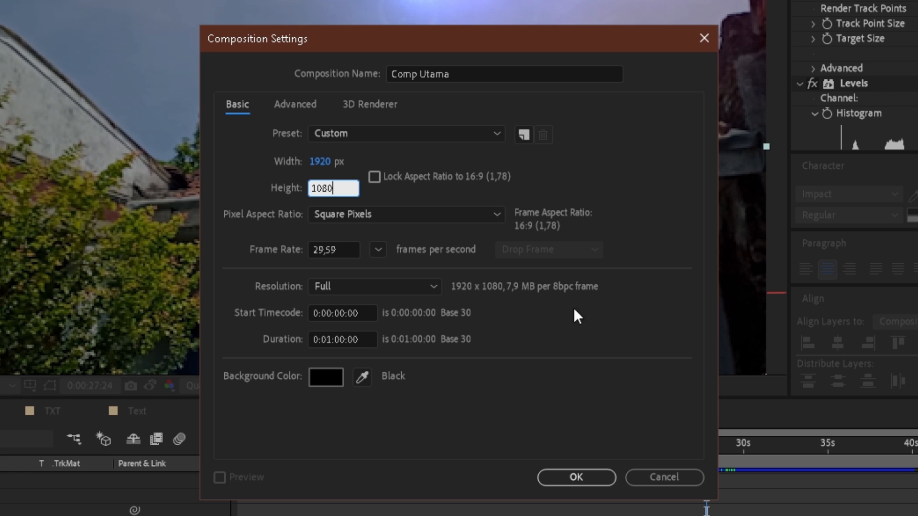
{"action": "left_click", "coordinate": [576, 477]}
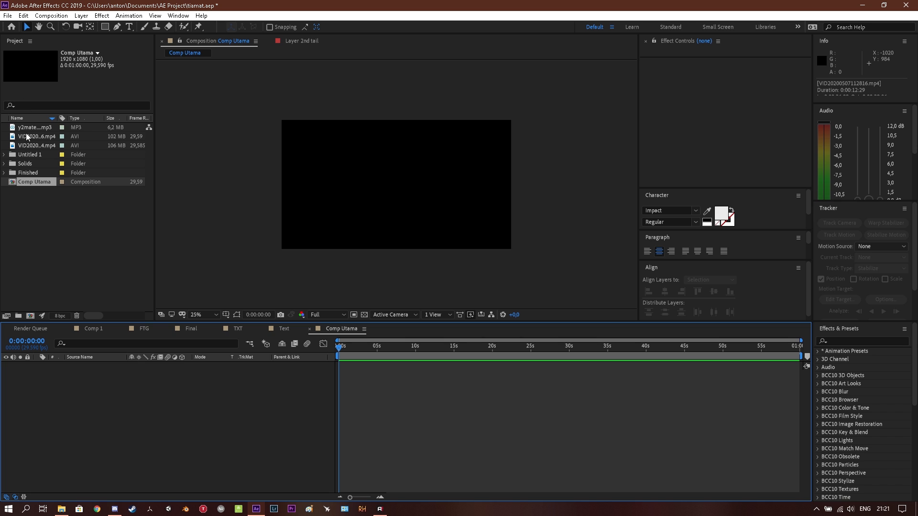
- Add VID20200507112816.mp4 to Comp Utama, split it at 0:00:05:18 and delete the part before the cut
{"action": "left_click_drag", "start_coordinate": [28, 136], "coordinate": [76, 384]}
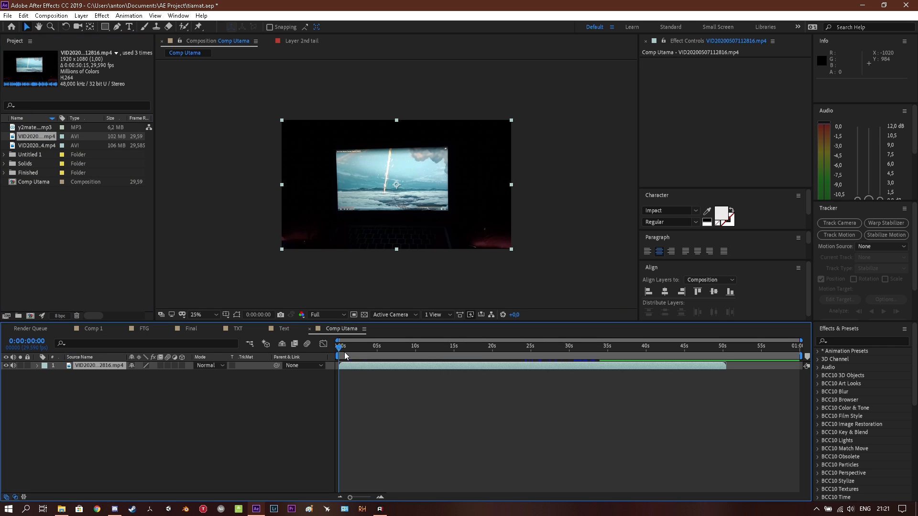
{"action": "left_click_drag", "start_coordinate": [345, 356], "coordinate": [382, 359]}
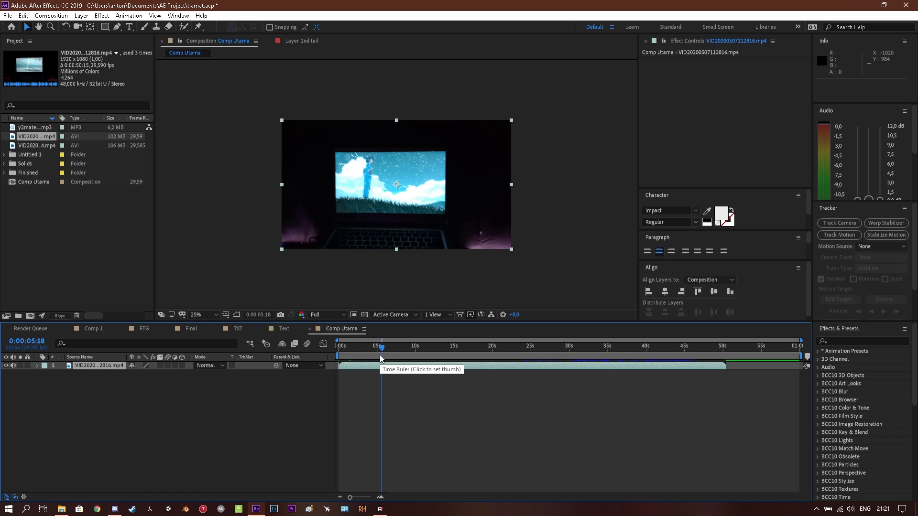
{"action": "key", "text": "ctrl+shift+d"}
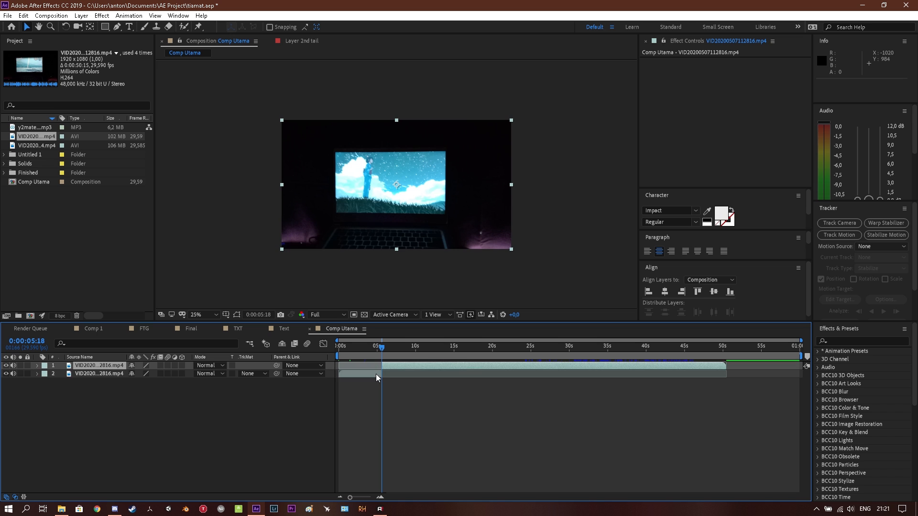
{"action": "left_click", "coordinate": [375, 374]}
{"action": "key", "text": "Delete"}
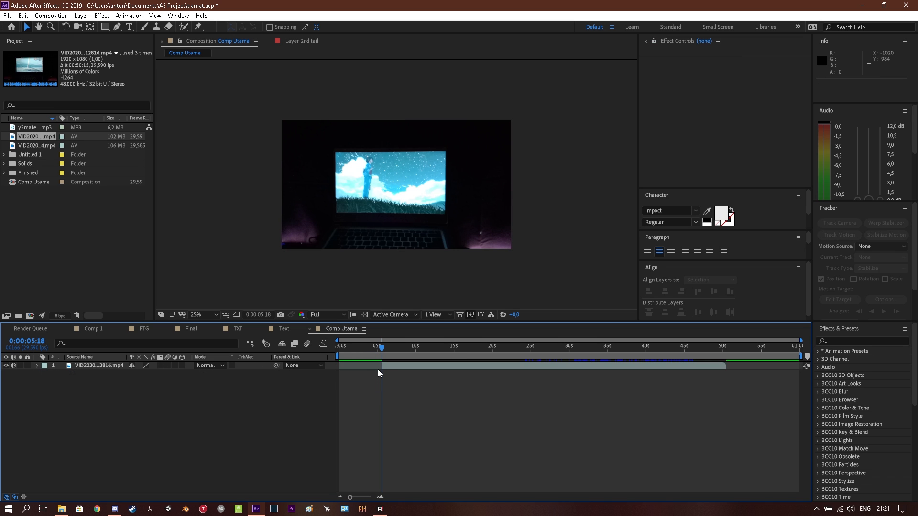
- Move the trimmed clip to the start of the composition and set the preview magnification to Fit up to 100%
{"action": "left_click_drag", "start_coordinate": [395, 367], "coordinate": [480, 369]}
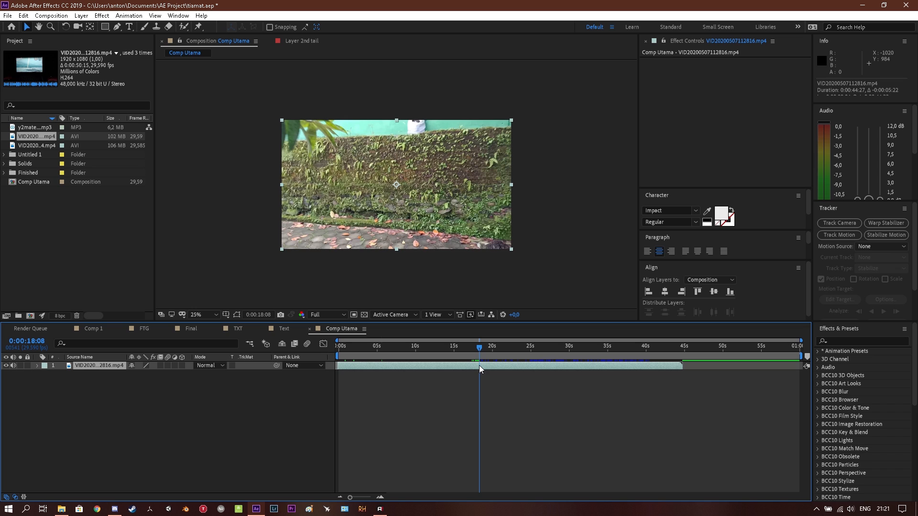
{"action": "left_click", "coordinate": [198, 314]}
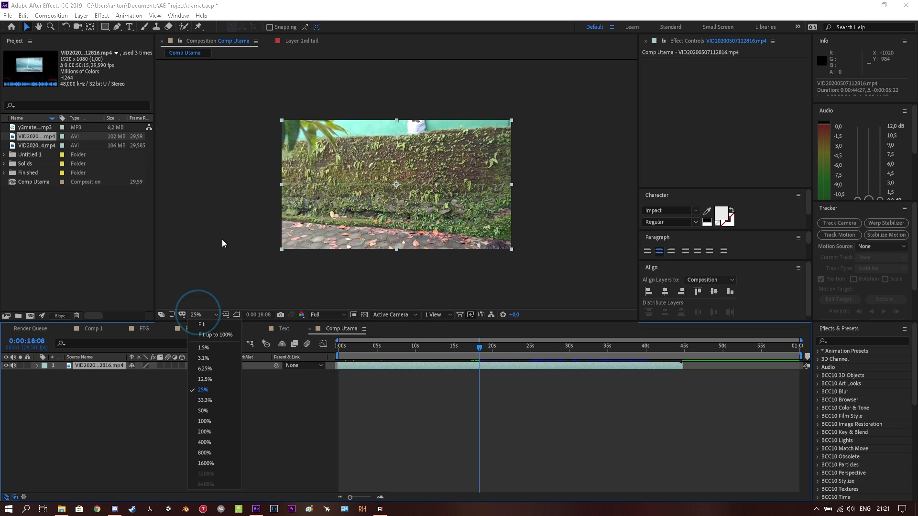
{"action": "left_click", "coordinate": [210, 335]}
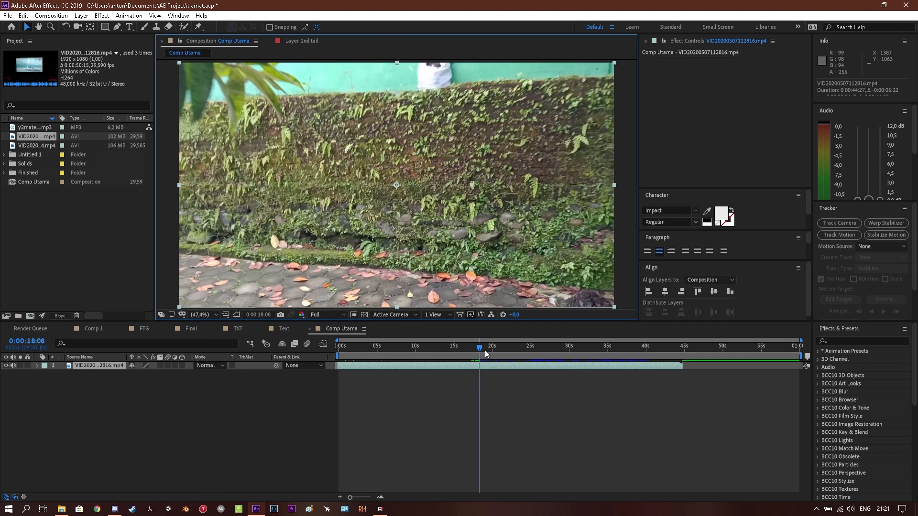
- Split the VID20200507112816.mp4 layer at 0:00:20:10
{"action": "left_click_drag", "start_coordinate": [483, 347], "coordinate": [495, 364]}
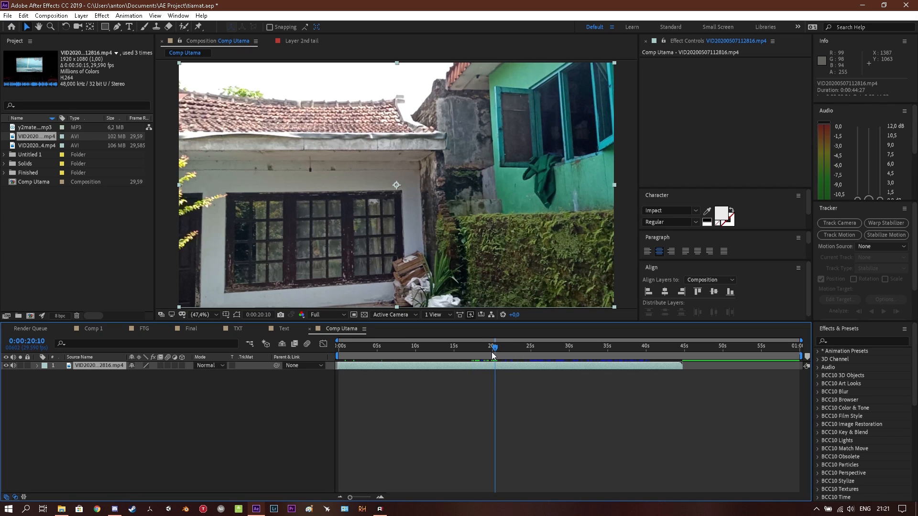
{"action": "key", "text": "ctrl+shift+d"}
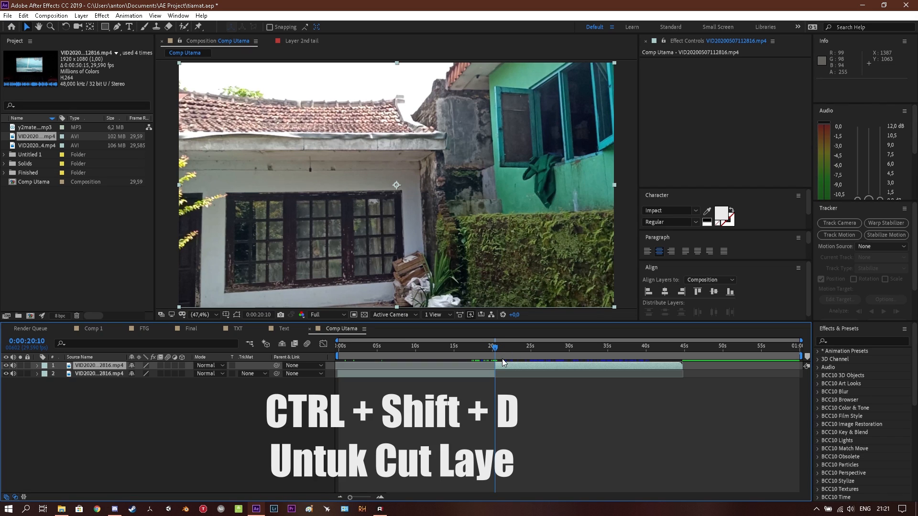
{"action": "left_click", "coordinate": [450, 373]}
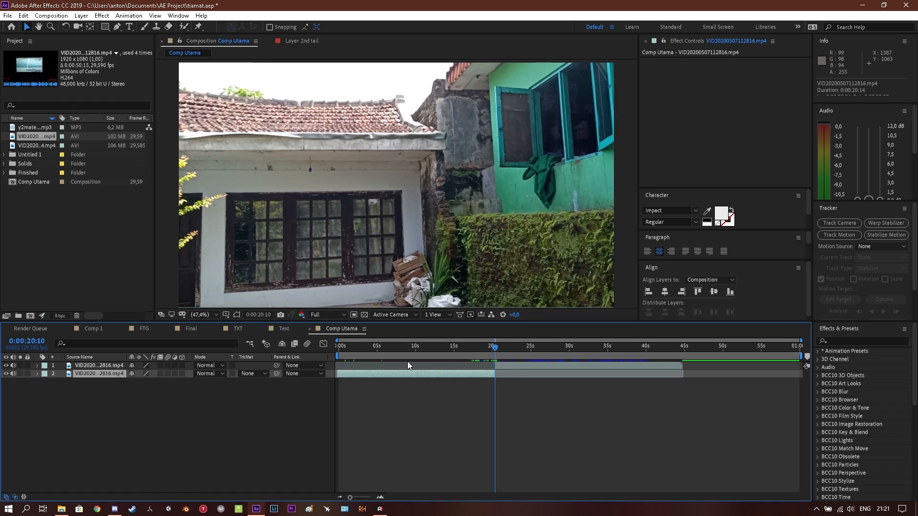
- Split the segment that starts at 0:00:20:10 again at 0:00:28:05 and delete the part after the cut
{"action": "left_click", "coordinate": [549, 365]}
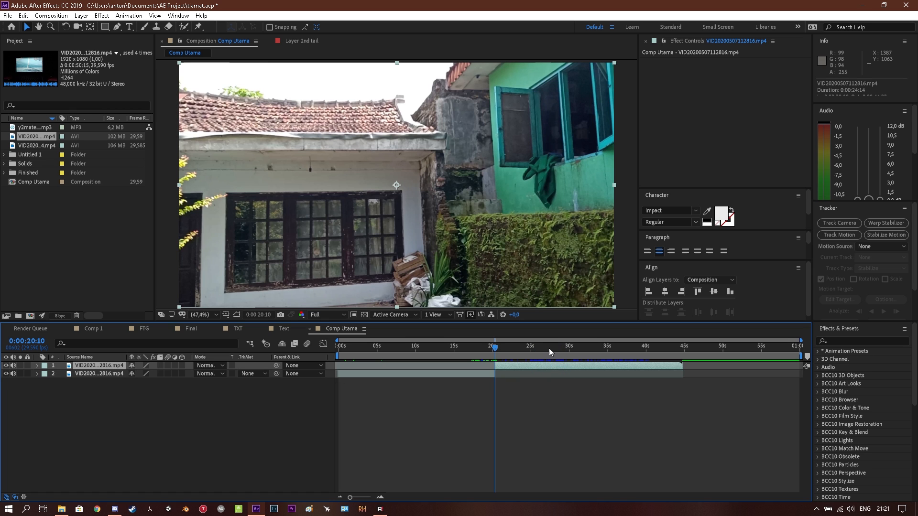
{"action": "left_click", "coordinate": [552, 348]}
{"action": "mouse_move", "coordinate": [553, 350]}
{"action": "left_mouse_down"}
{"action": "mouse_move", "coordinate": [574, 348]}
{"action": "mouse_move", "coordinate": [554, 351]}
{"action": "left_mouse_up"}
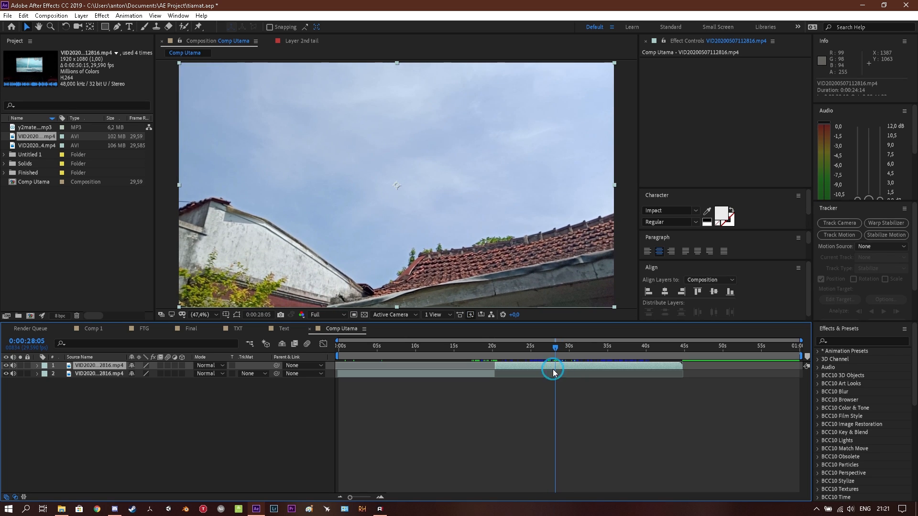
{"action": "key", "text": "ctrl+shift+d"}
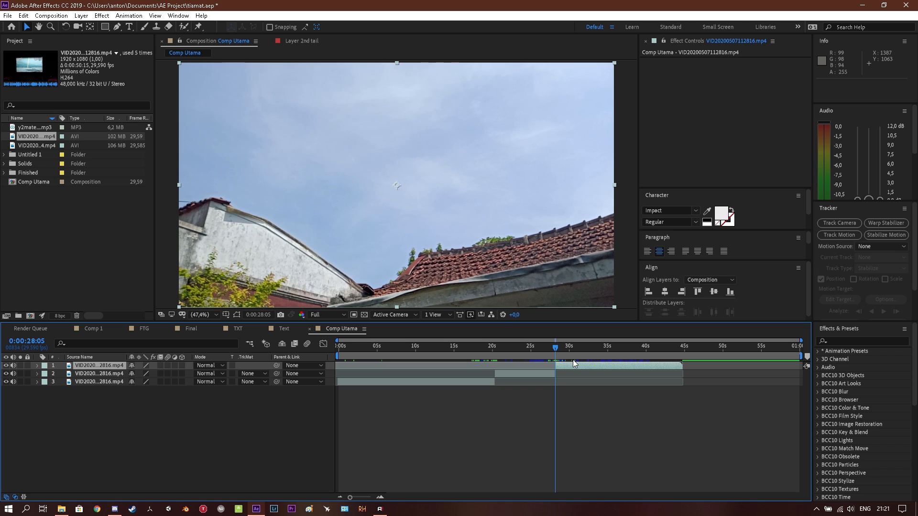
{"action": "key", "text": "Delete"}
- Run 3D camera tracking on the sky segment between 0:00:20:10 and 0:00:28:05
{"action": "left_click", "coordinate": [528, 363]}
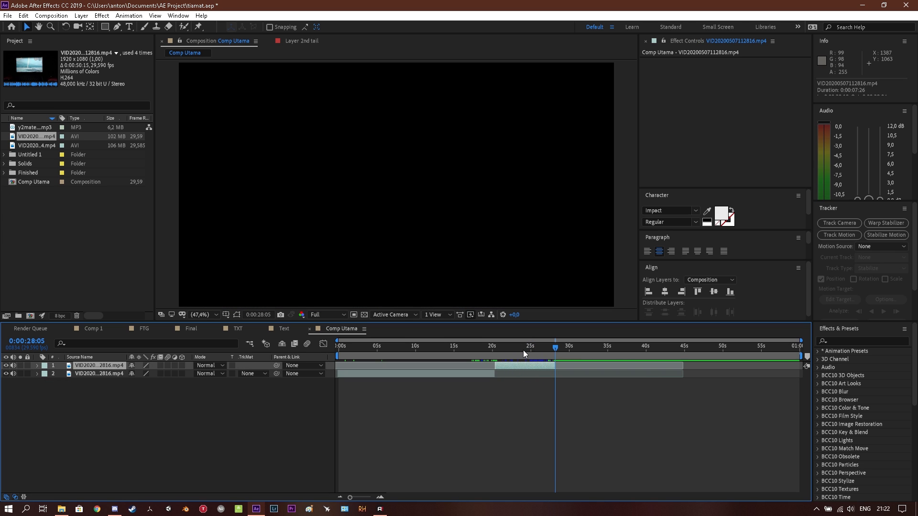
{"action": "left_click_drag", "start_coordinate": [523, 350], "coordinate": [545, 345]}
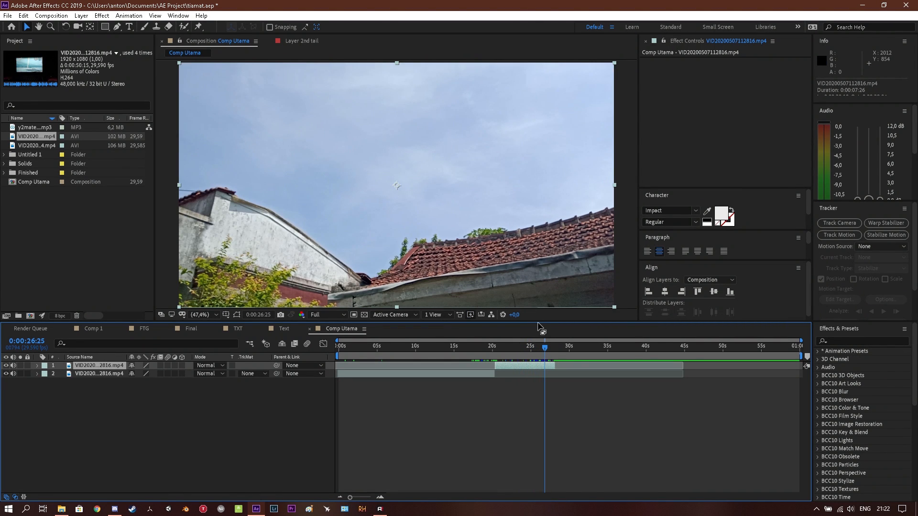
{"action": "left_click", "coordinate": [523, 426]}
{"action": "left_click", "coordinate": [512, 368]}
{"action": "left_click", "coordinate": [500, 389]}
{"action": "left_click", "coordinate": [529, 369]}
{"action": "left_click", "coordinate": [480, 455]}
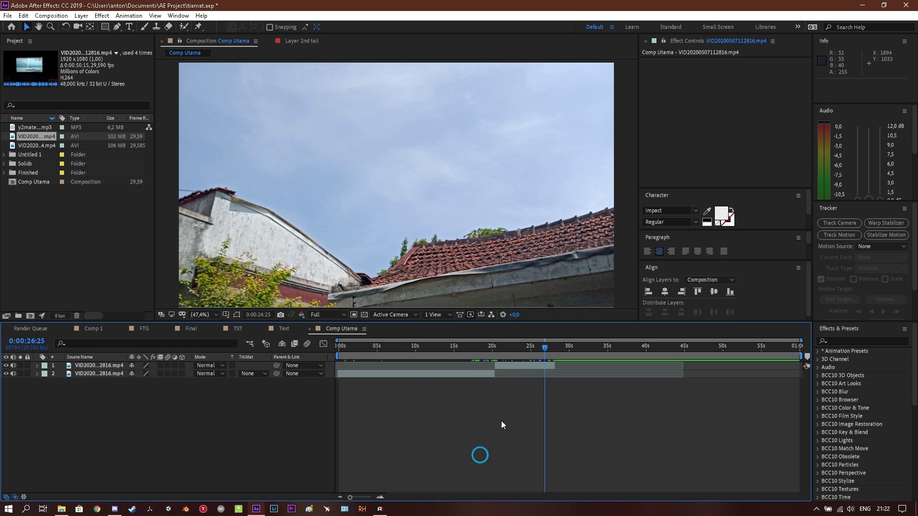
{"action": "left_click", "coordinate": [527, 366]}
{"action": "left_click", "coordinate": [839, 224]}
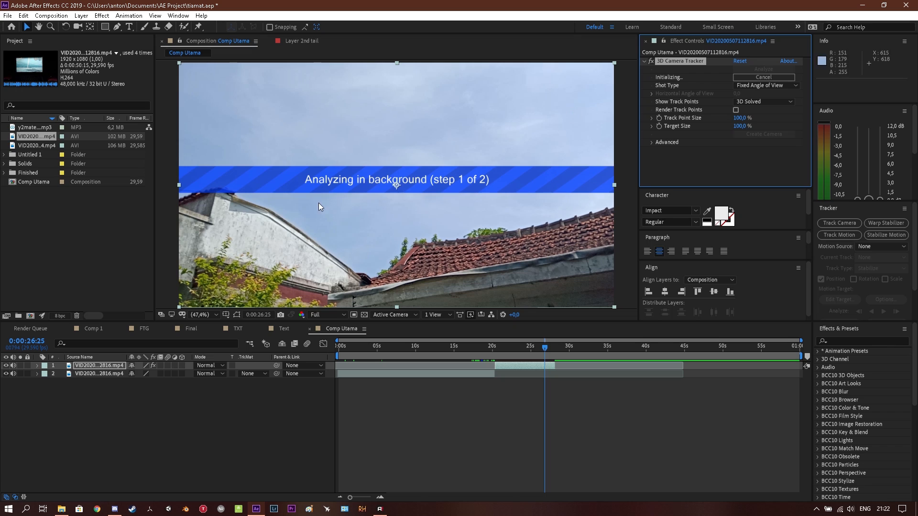
- Switch to File Explorer and open C:\Program Files\Adobe\Adobe After Effects CC 2019\Support Files
{"action": "left_click", "coordinate": [65, 510]}
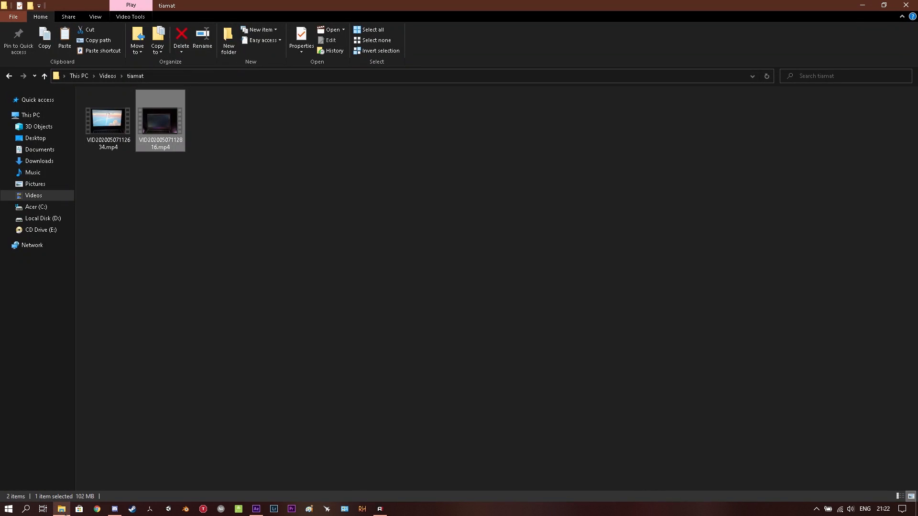
{"action": "left_click", "coordinate": [38, 207]}
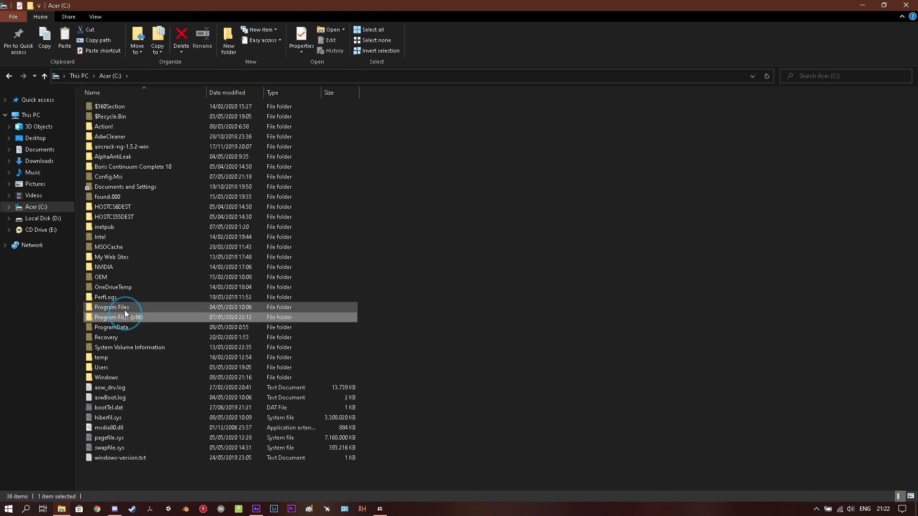
{"action": "double_click", "coordinate": [124, 308]}
{"action": "double_click", "coordinate": [115, 117]}
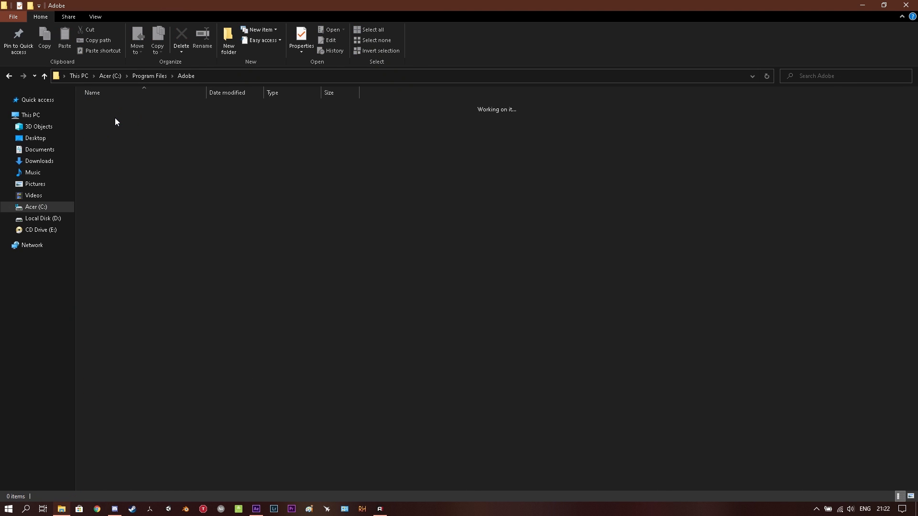
{"action": "double_click", "coordinate": [117, 106]}
{"action": "double_click", "coordinate": [116, 106]}
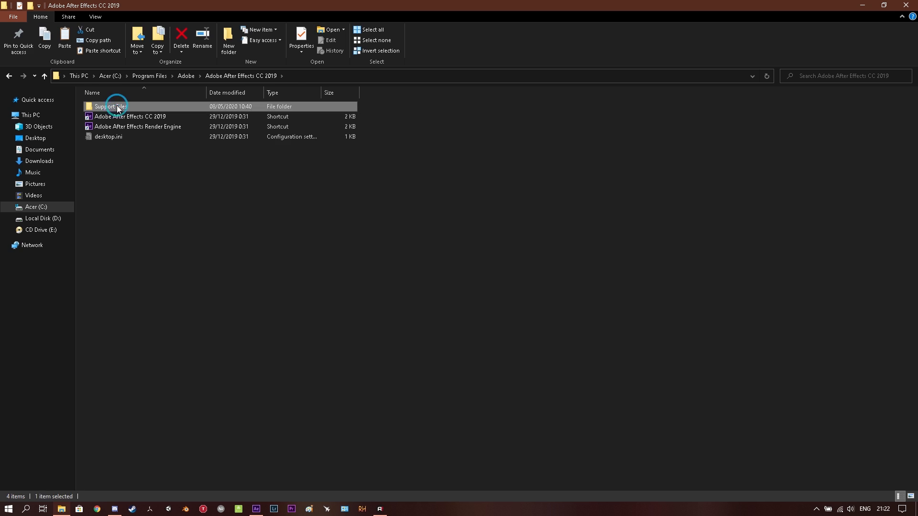
- Sort the Support Files folder by type and examine the application files starting with Adobe Analysis Server.exe
{"action": "scroll", "coordinate": [196, 229], "scroll_direction": "down", "scroll_amount": 12}
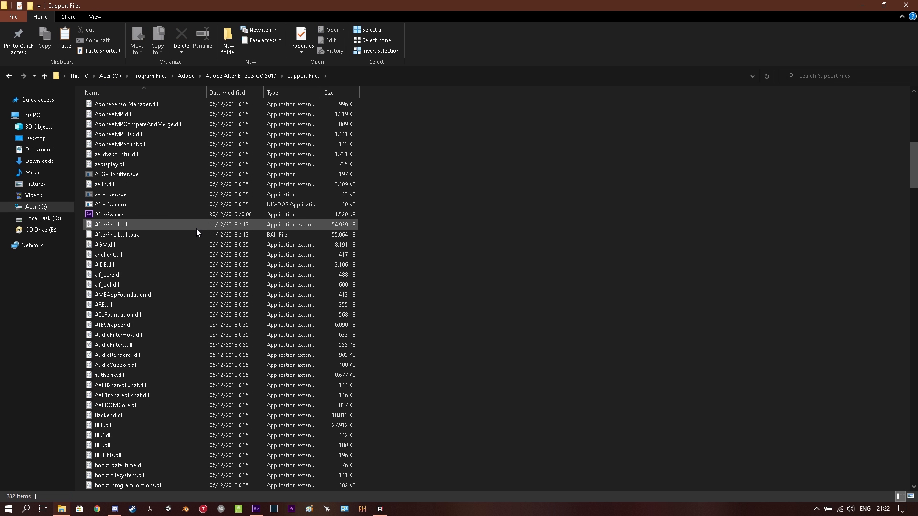
{"action": "scroll", "coordinate": [196, 228], "scroll_direction": "up", "scroll_amount": 9}
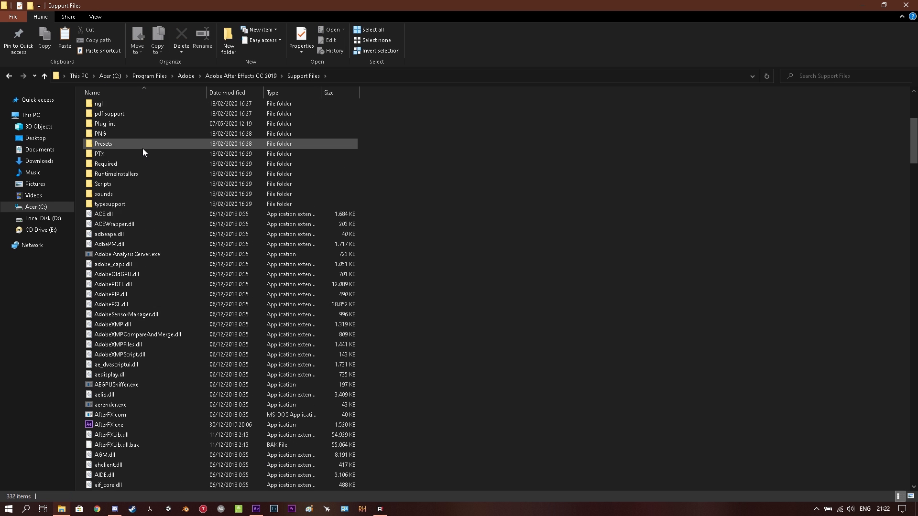
{"action": "left_click", "coordinate": [283, 96]}
{"action": "scroll", "coordinate": [266, 213], "scroll_direction": "down", "scroll_amount": 2}
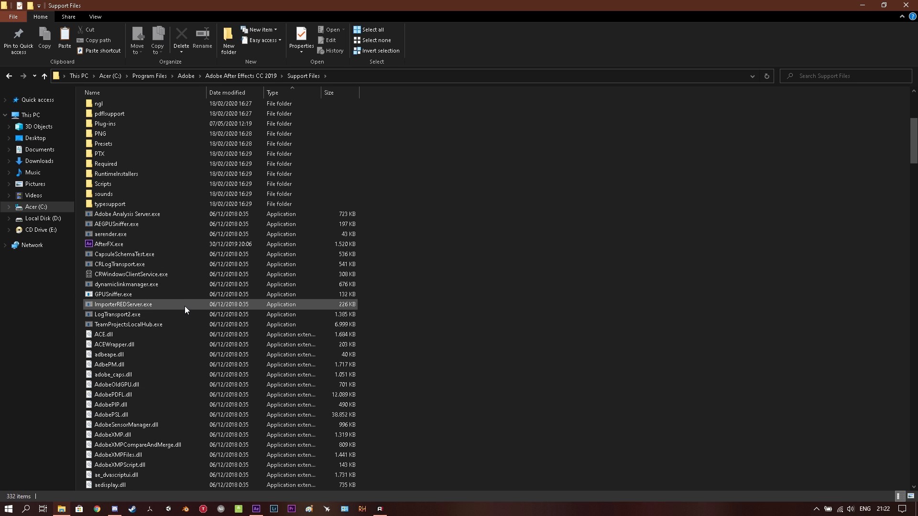
{"action": "left_click", "coordinate": [100, 216]}
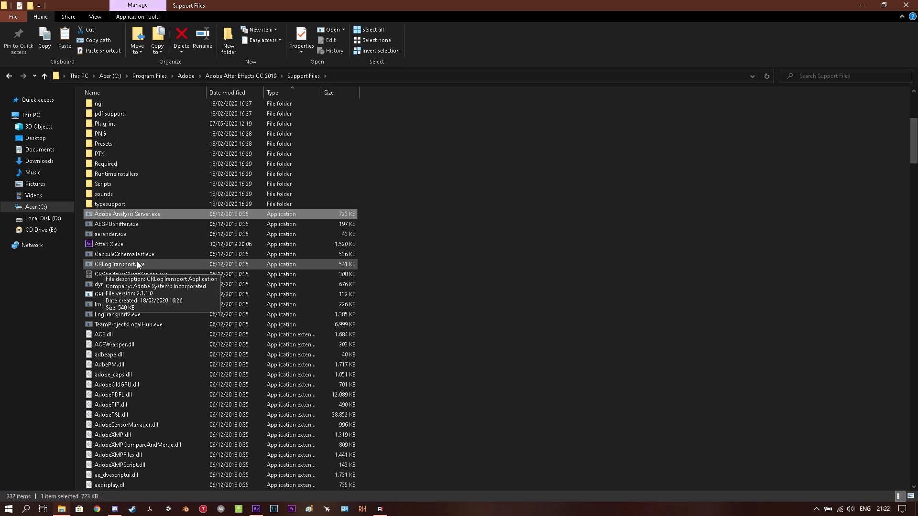
{"action": "scroll", "coordinate": [190, 256], "scroll_direction": "down", "scroll_amount": 3}
{"action": "scroll", "coordinate": [189, 256], "scroll_direction": "up", "scroll_amount": 2}
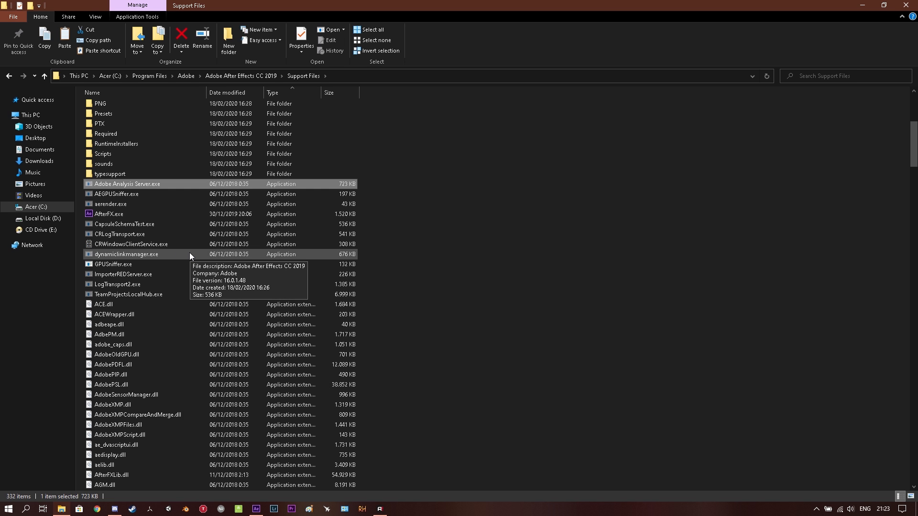
{"action": "scroll", "coordinate": [190, 253], "scroll_direction": "up", "scroll_amount": 2}
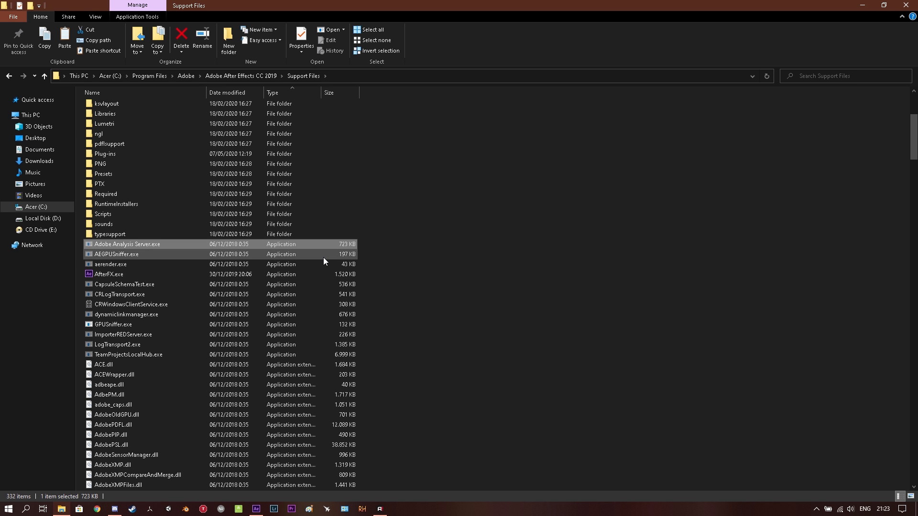
{"action": "left_click", "coordinate": [95, 247]}
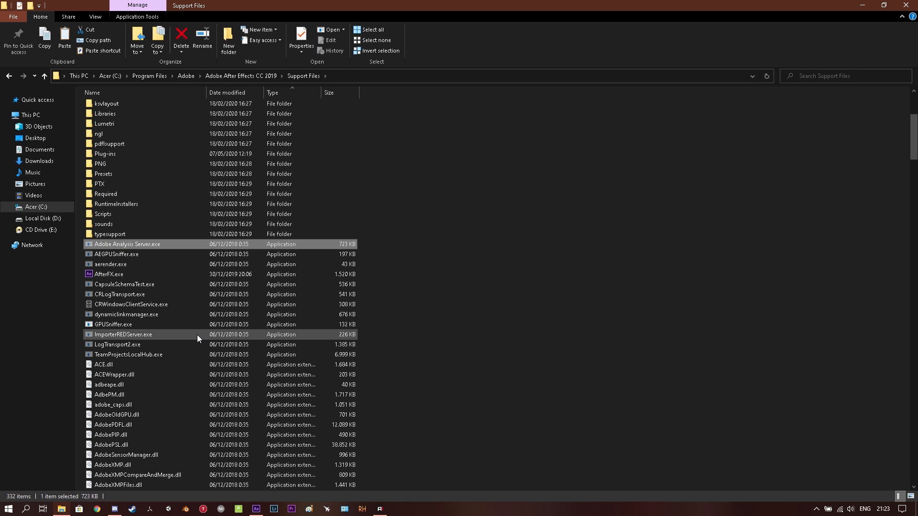
- View the properties of TeamProjectsLocalHub.exe, checking its attributes, and close them without changes
{"action": "scroll", "coordinate": [197, 335], "scroll_direction": "down", "scroll_amount": 1}
{"action": "left_click", "coordinate": [103, 324]}
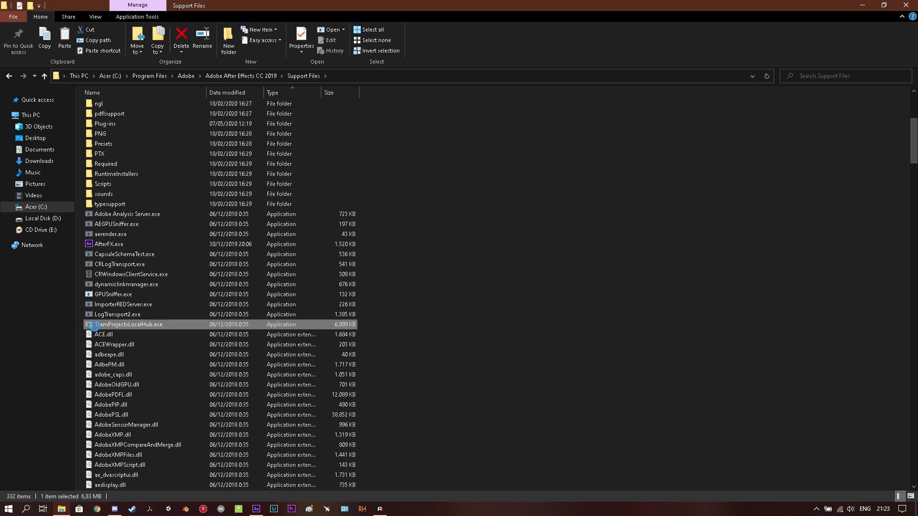
{"action": "right_click", "coordinate": [102, 324]}
{"action": "left_click", "coordinate": [181, 313]}
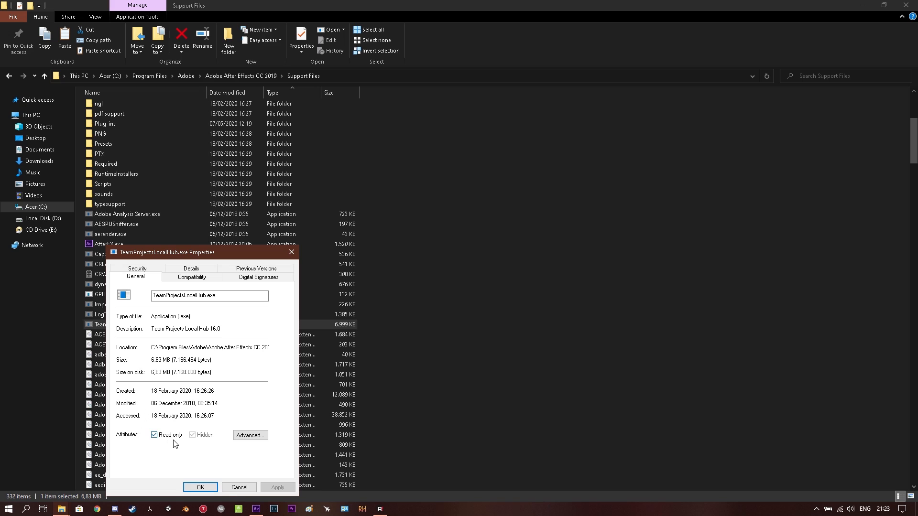
{"action": "left_click", "coordinate": [235, 486]}
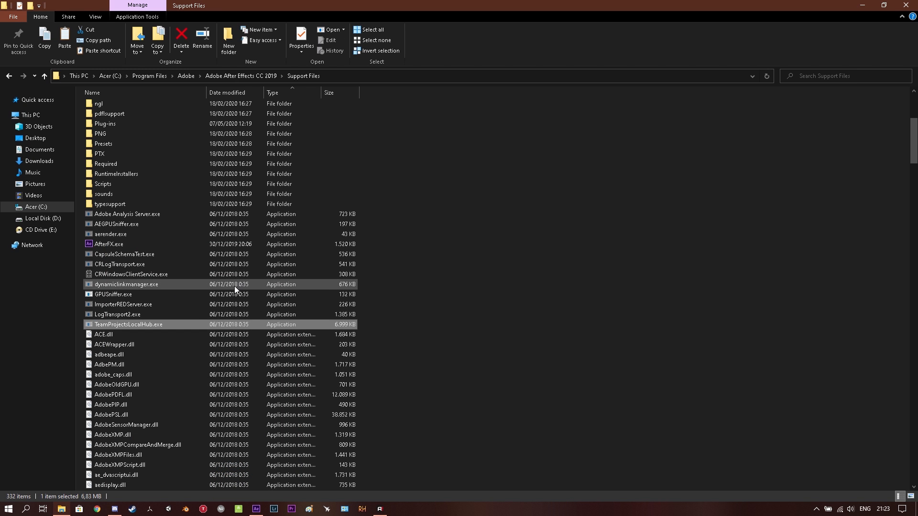
{"action": "scroll", "coordinate": [234, 285], "scroll_direction": "down", "scroll_amount": 7}
{"action": "scroll", "coordinate": [234, 286], "scroll_direction": "up", "scroll_amount": 5}
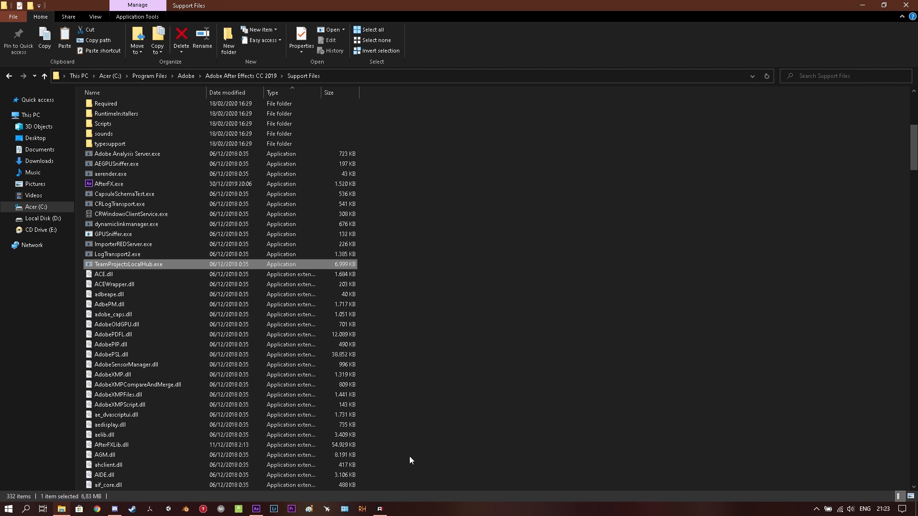
- Switch back to After Effects and set the 3D Camera Tracker's Track Point Size to 161% on the sky segment
{"action": "left_click", "coordinate": [261, 509]}
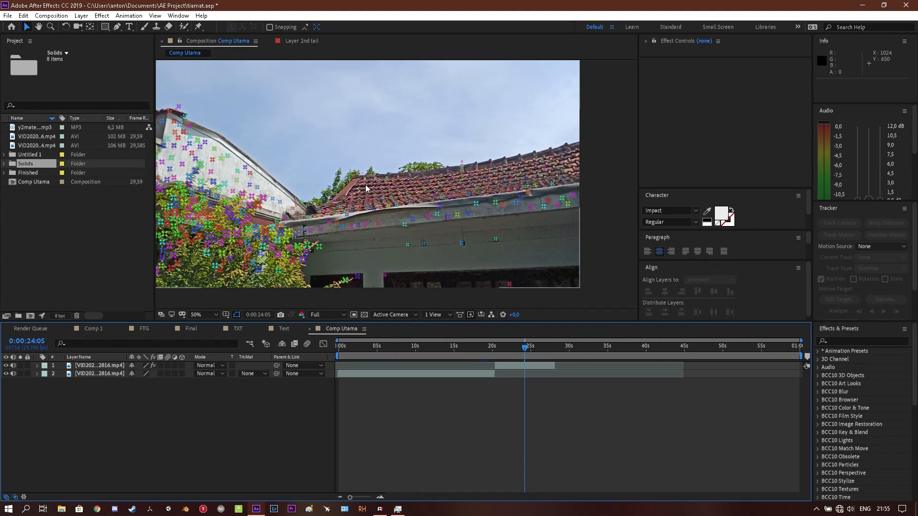
{"action": "left_click_drag", "start_coordinate": [366, 185], "coordinate": [430, 209]}
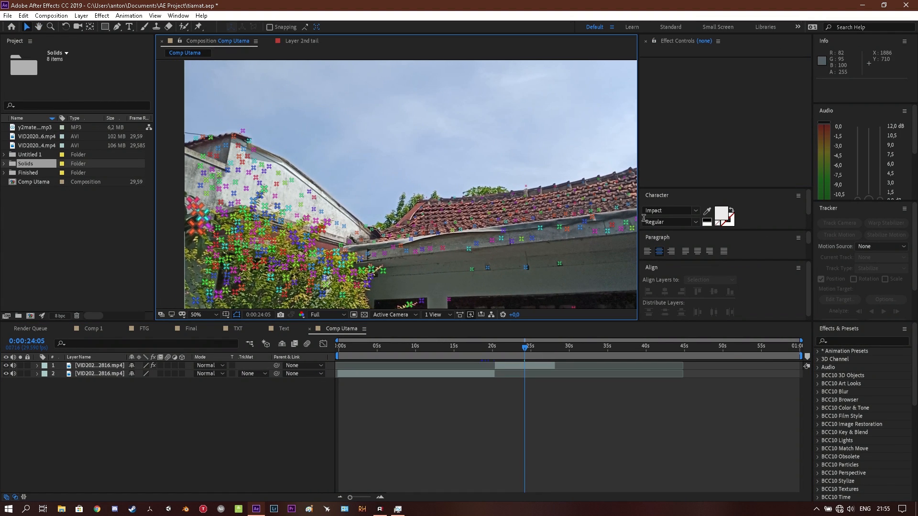
{"action": "left_click", "coordinate": [560, 366]}
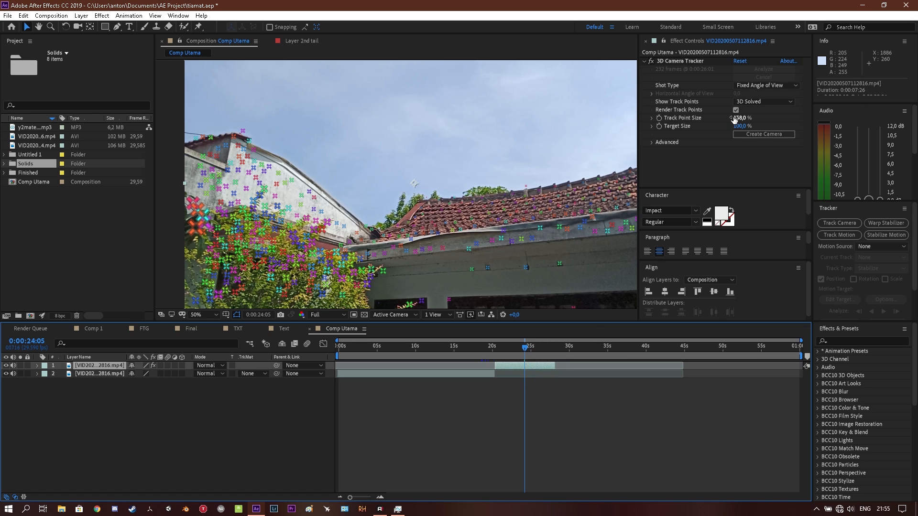
{"action": "mouse_move", "coordinate": [738, 120]}
{"action": "left_mouse_down"}
{"action": "mouse_move", "coordinate": [695, 128]}
{"action": "mouse_move", "coordinate": [791, 125]}
{"action": "mouse_move", "coordinate": [743, 125]}
{"action": "left_mouse_up"}
- Examine the solved 3D track points along the tiled roof, its ridge and the white wall for a suitable tracking surface
{"action": "scroll", "coordinate": [486, 174], "scroll_direction": "up", "scroll_amount": 1}
{"action": "left_click_drag", "start_coordinate": [522, 184], "coordinate": [385, 163]}
{"action": "scroll", "coordinate": [384, 163], "scroll_direction": "up", "scroll_amount": 2}
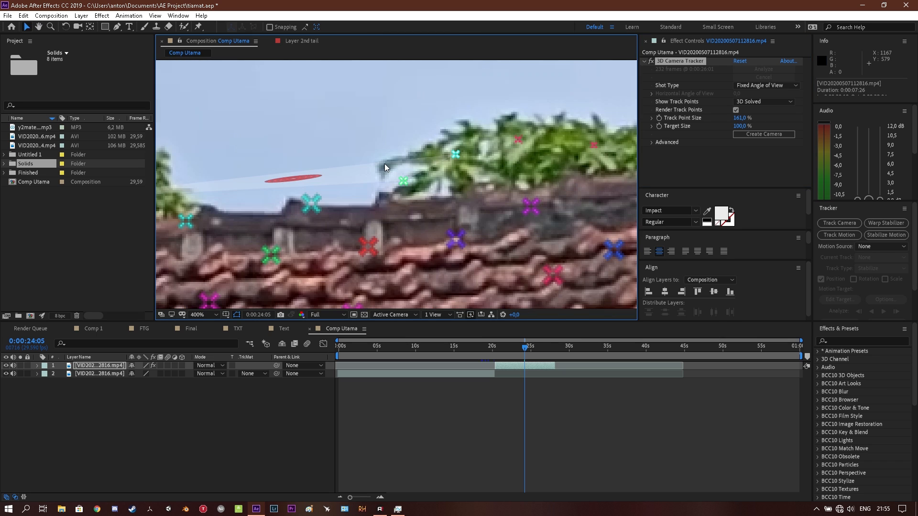
{"action": "scroll", "coordinate": [384, 163], "scroll_direction": "down", "scroll_amount": 1}
{"action": "scroll", "coordinate": [524, 244], "scroll_direction": "down", "scroll_amount": 1}
{"action": "left_click_drag", "start_coordinate": [524, 246], "coordinate": [499, 230]}
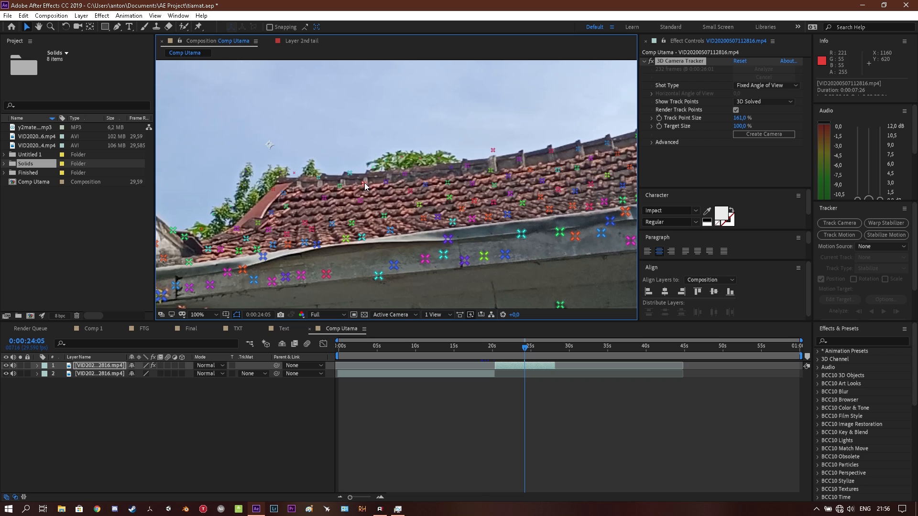
{"action": "scroll", "coordinate": [345, 203], "scroll_direction": "up", "scroll_amount": 1}
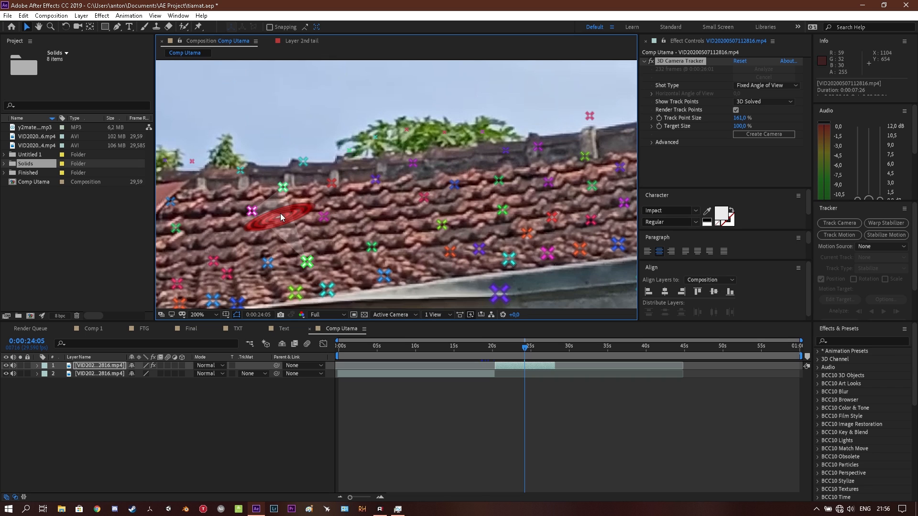
{"action": "scroll", "coordinate": [336, 227], "scroll_direction": "down", "scroll_amount": 2}
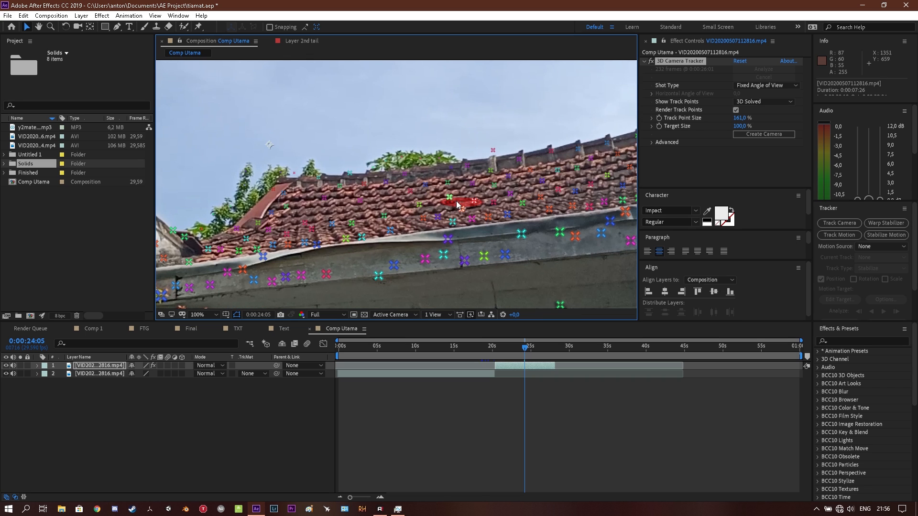
{"action": "scroll", "coordinate": [207, 154], "scroll_direction": "down", "scroll_amount": 2}
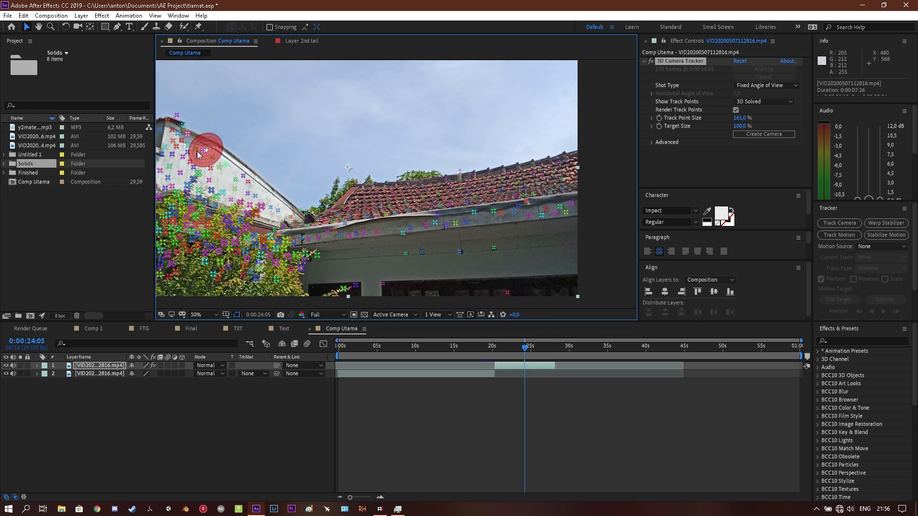
{"action": "scroll", "coordinate": [425, 232], "scroll_direction": "up", "scroll_amount": 4}
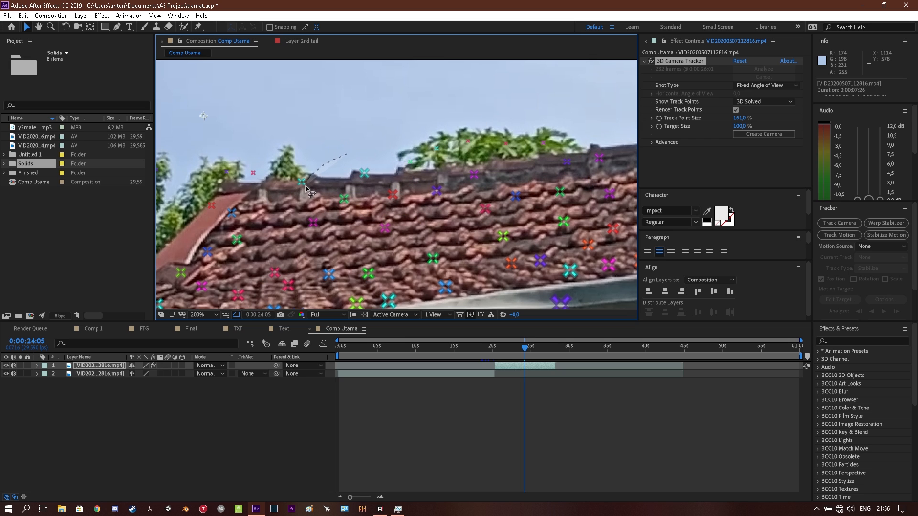
- Select a group of track points on the upper tiled roof and create a solid and camera from them
{"action": "mouse_move", "coordinate": [306, 189]}
{"action": "left_mouse_down"}
{"action": "mouse_move", "coordinate": [298, 223]}
{"action": "mouse_move", "coordinate": [343, 269]}
{"action": "mouse_move", "coordinate": [476, 285]}
{"action": "mouse_move", "coordinate": [541, 260]}
{"action": "mouse_move", "coordinate": [562, 235]}
{"action": "mouse_move", "coordinate": [568, 205]}
{"action": "mouse_move", "coordinate": [530, 173]}
{"action": "mouse_move", "coordinate": [444, 151]}
{"action": "mouse_move", "coordinate": [348, 153]}
{"action": "left_mouse_up"}
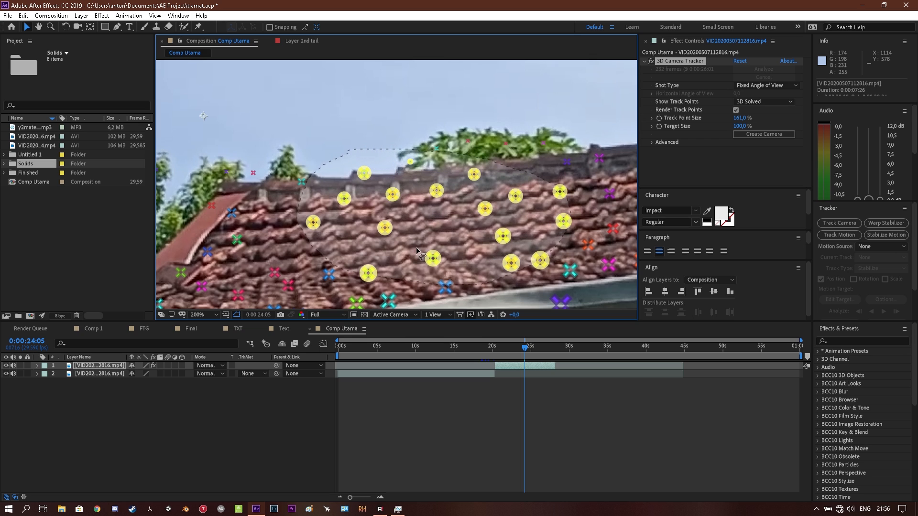
{"action": "left_click_drag", "start_coordinate": [417, 249], "coordinate": [415, 222]}
{"action": "right_click", "coordinate": [418, 215]}
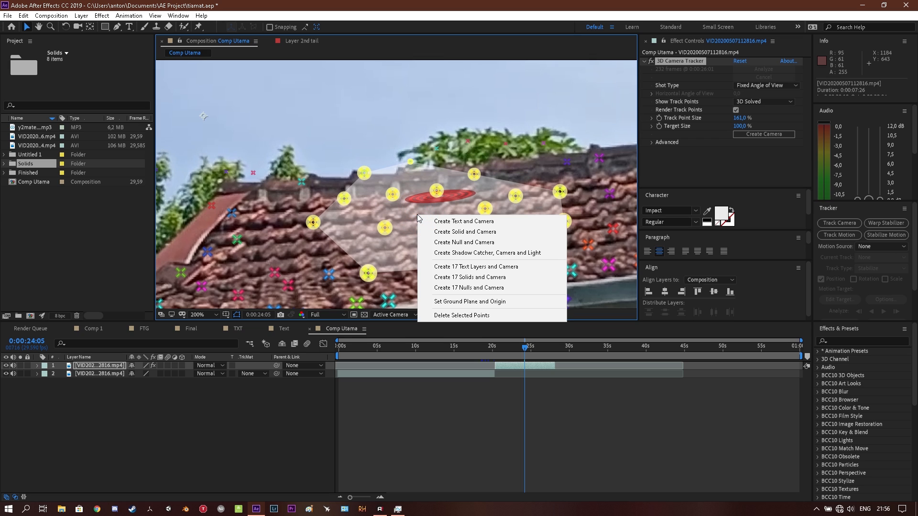
{"action": "left_click", "coordinate": [479, 232]}
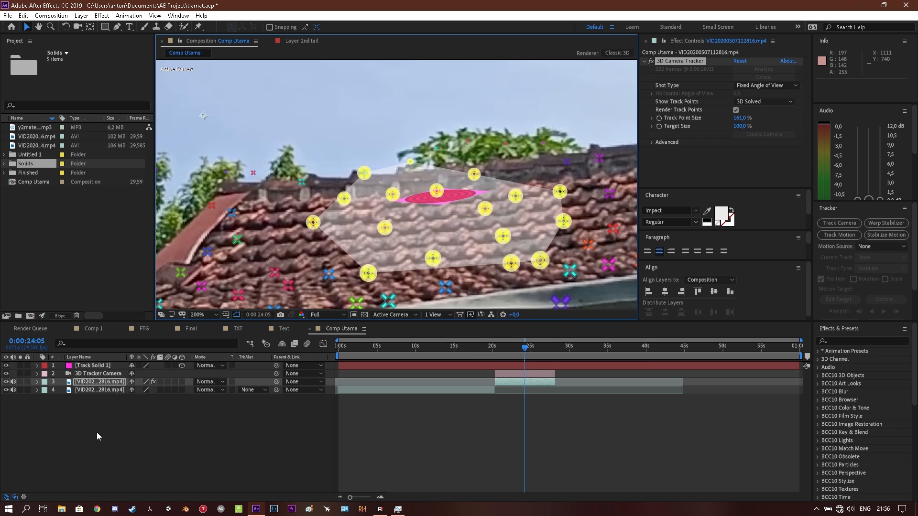
- Delete the Track Solid 1 layer from Comp Utama and select the 3D Tracker Camera layer
{"action": "left_click", "coordinate": [102, 366]}
{"action": "key", "text": "Delete"}
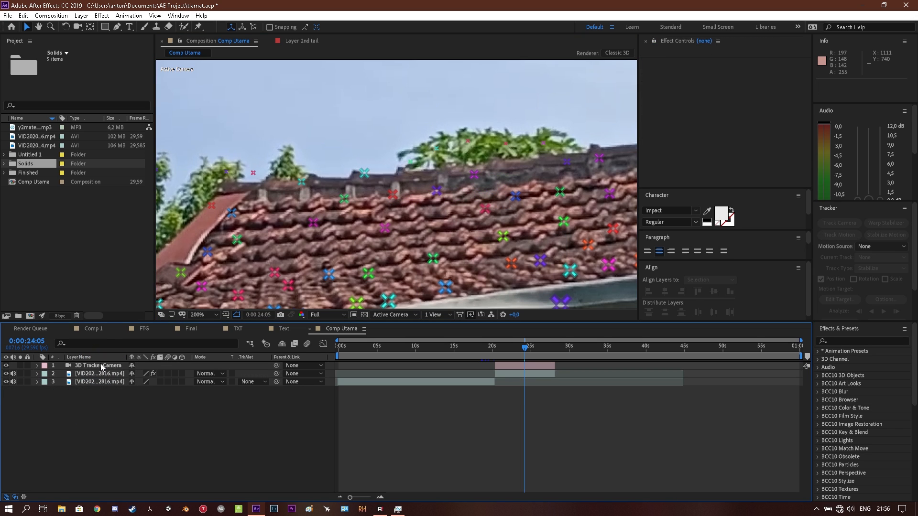
{"action": "left_click", "coordinate": [86, 366]}
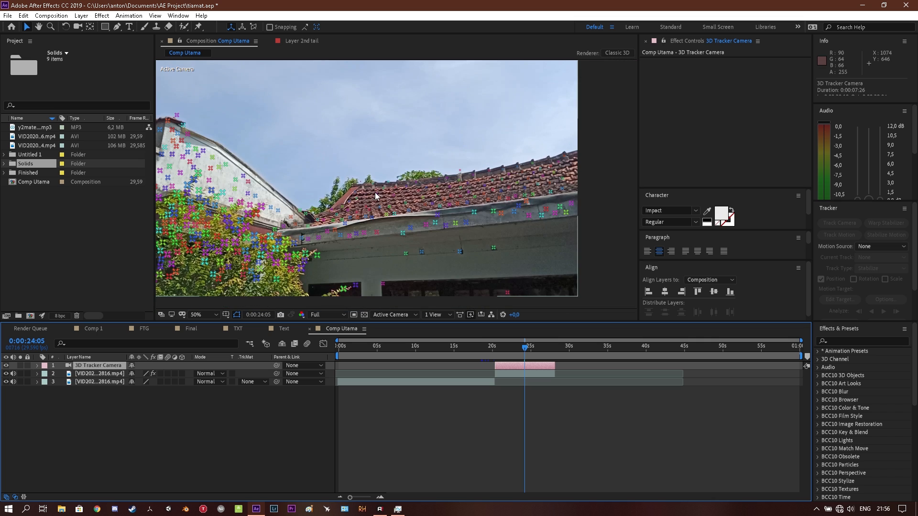
- Create a black 1920 x 1080 px solid named Line 1 in Comp Utama
{"action": "scroll", "coordinate": [379, 190], "scroll_direction": "down", "scroll_amount": 6}
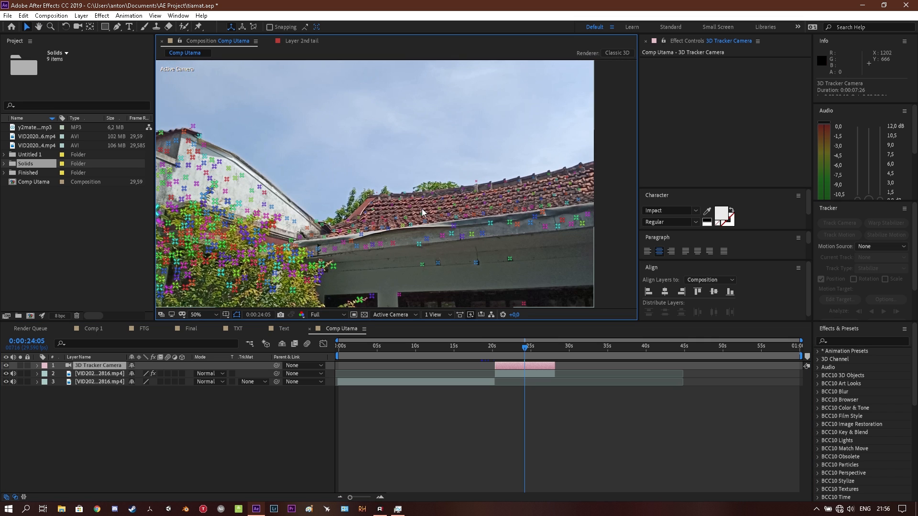
{"action": "left_click_drag", "start_coordinate": [422, 209], "coordinate": [439, 216]}
{"action": "scroll", "coordinate": [437, 217], "scroll_direction": "up", "scroll_amount": 1}
{"action": "scroll", "coordinate": [435, 217], "scroll_direction": "down", "scroll_amount": 1}
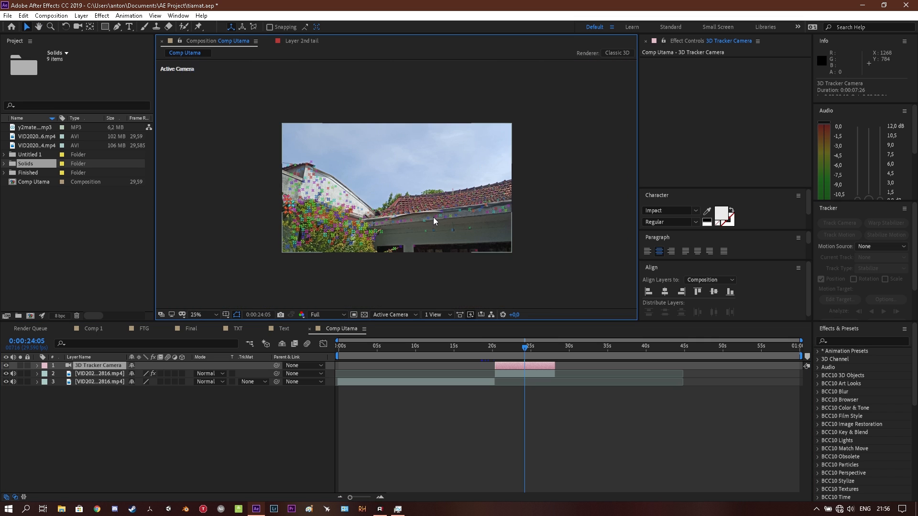
{"action": "left_click", "coordinate": [216, 315]}
{"action": "left_click", "coordinate": [217, 335]}
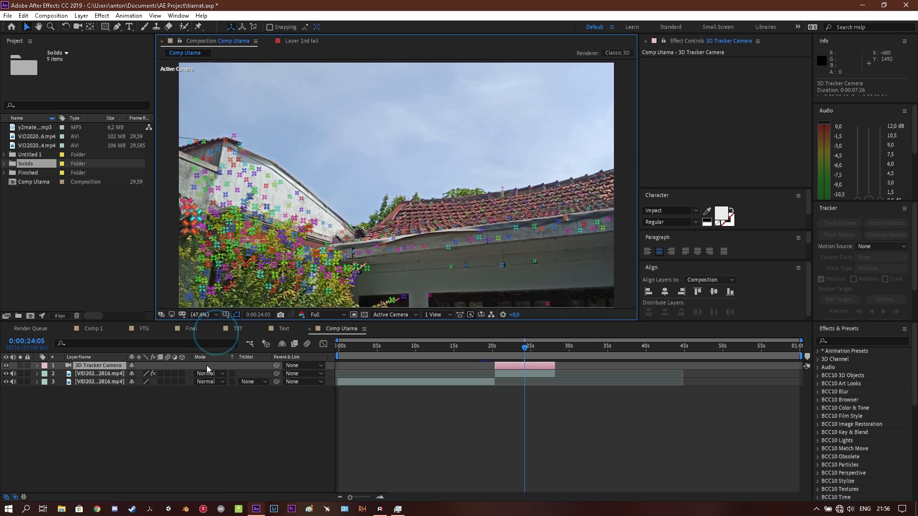
{"action": "right_click", "coordinate": [123, 442]}
{"action": "mouse_move", "coordinate": [186, 334]}
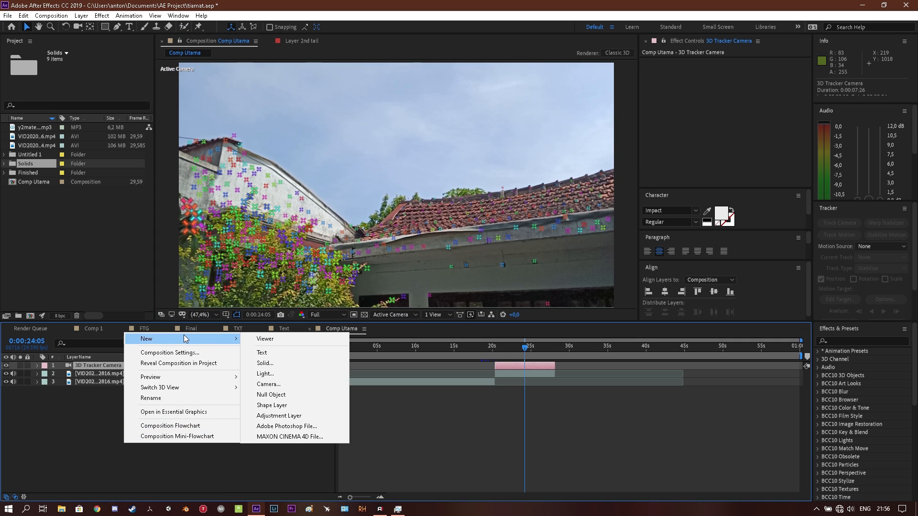
{"action": "left_click", "coordinate": [271, 363]}
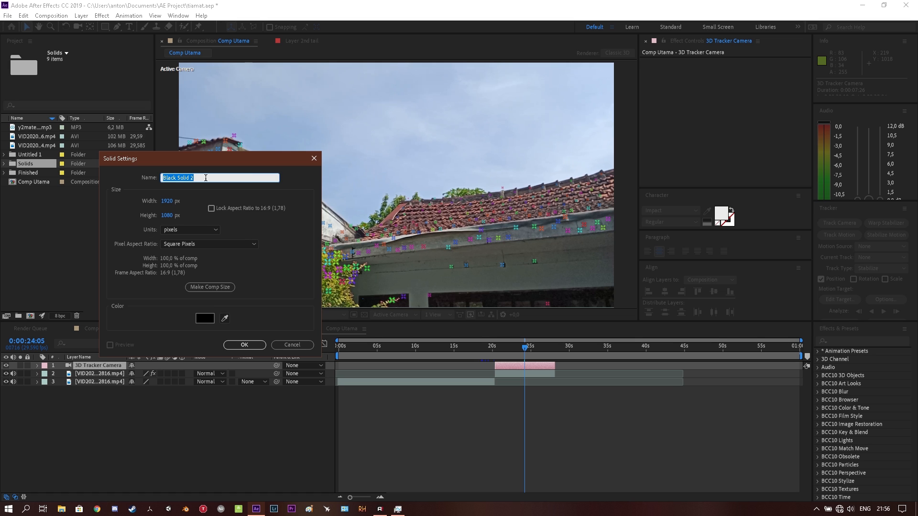
{"action": "type", "text": "Line 1"}
{"action": "key", "text": "Return"}
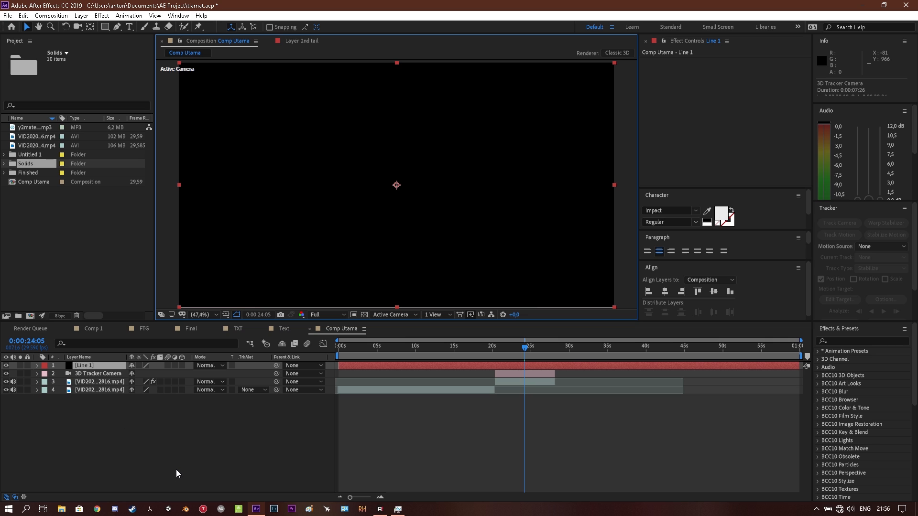
- Set the opacity of the Line 1 solid to 64%
{"action": "scroll", "coordinate": [483, 152], "scroll_direction": "down", "scroll_amount": 1}
{"action": "scroll", "coordinate": [480, 152], "scroll_direction": "up", "scroll_amount": 1}
{"action": "scroll", "coordinate": [478, 153], "scroll_direction": "down", "scroll_amount": 1}
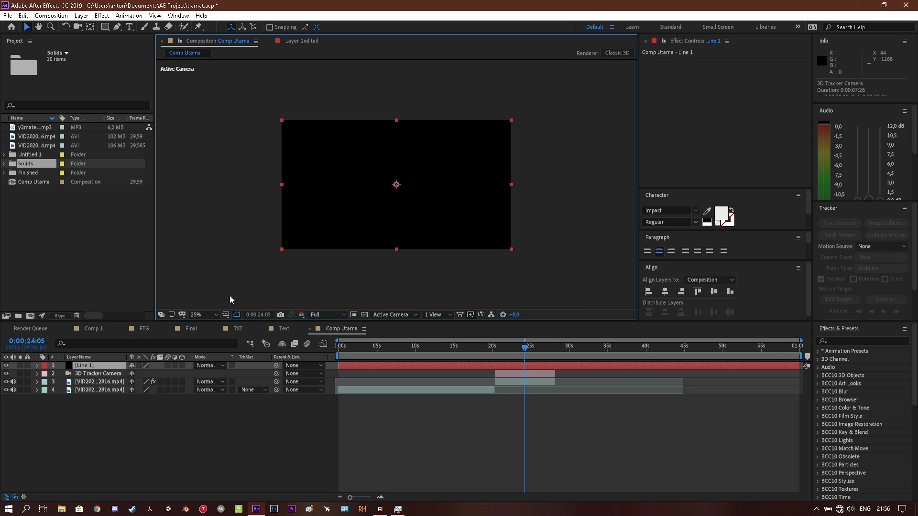
{"action": "left_click", "coordinate": [38, 374]}
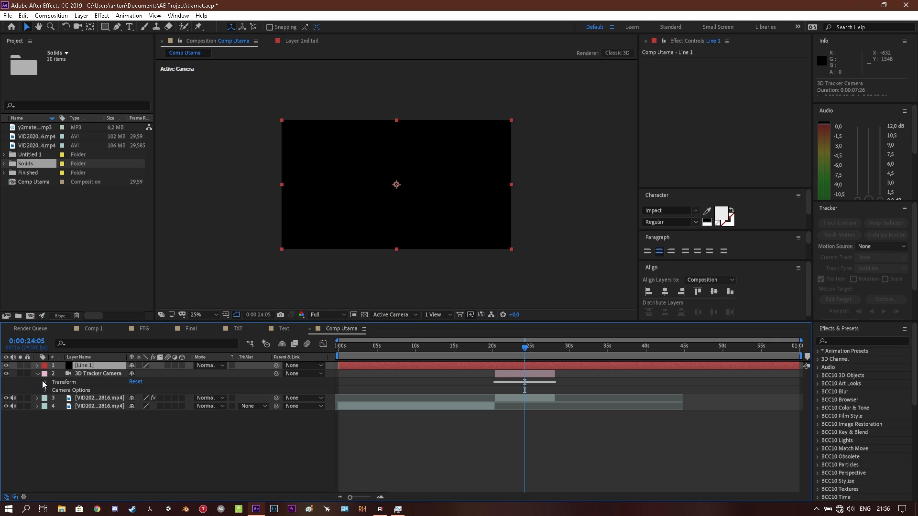
{"action": "left_click", "coordinate": [37, 365]}
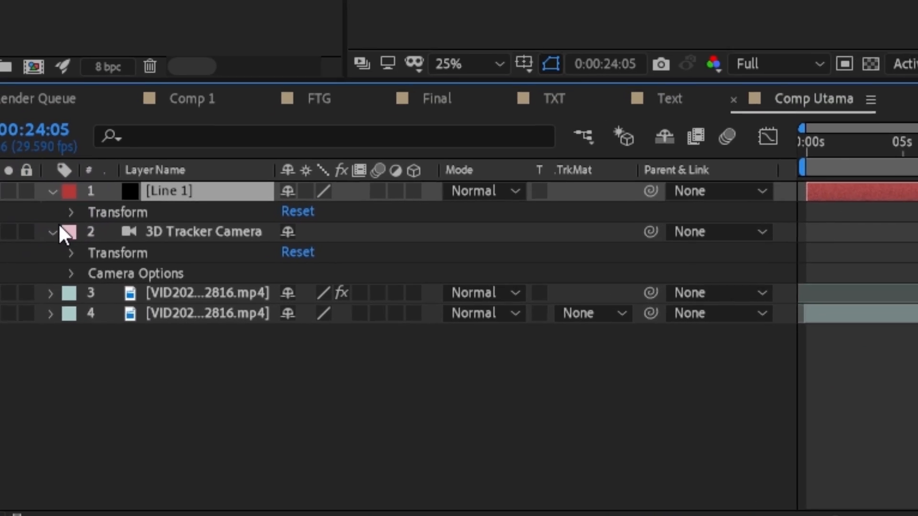
{"action": "left_click", "coordinate": [37, 381]}
{"action": "left_click", "coordinate": [67, 198]}
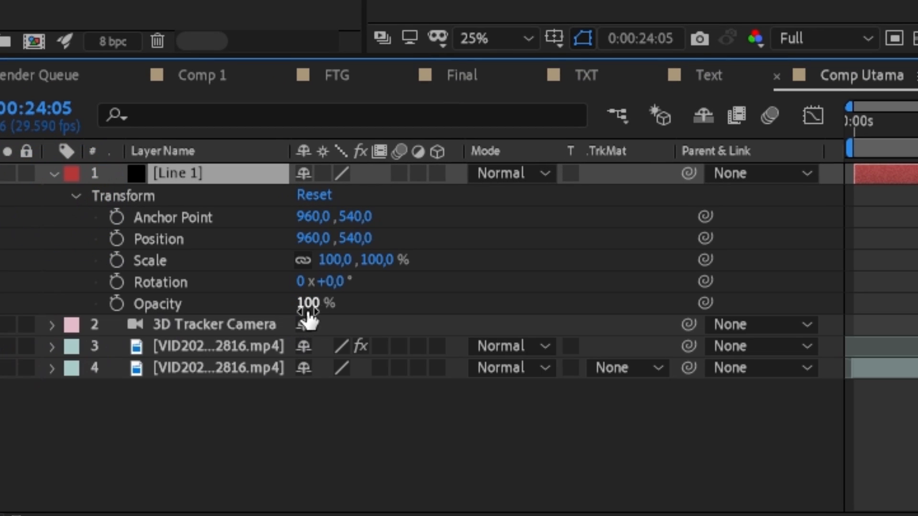
{"action": "left_click_drag", "start_coordinate": [307, 309], "coordinate": [270, 308]}
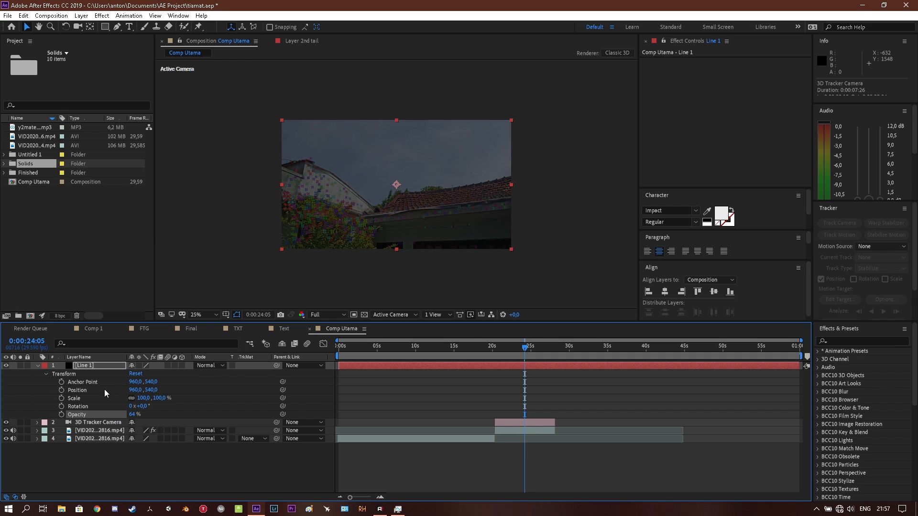
- Scale the Line 1 solid up to 189% so it extends beyond the composition frame
{"action": "left_click_drag", "start_coordinate": [160, 400], "coordinate": [197, 394]}
{"action": "scroll", "coordinate": [516, 227], "scroll_direction": "down", "scroll_amount": 1}
{"action": "left_click_drag", "start_coordinate": [509, 227], "coordinate": [422, 238]}
{"action": "scroll", "coordinate": [422, 239], "scroll_direction": "up", "scroll_amount": 1}
{"action": "left_click_drag", "start_coordinate": [330, 218], "coordinate": [425, 212]}
{"action": "scroll", "coordinate": [374, 197], "scroll_direction": "up", "scroll_amount": 1}
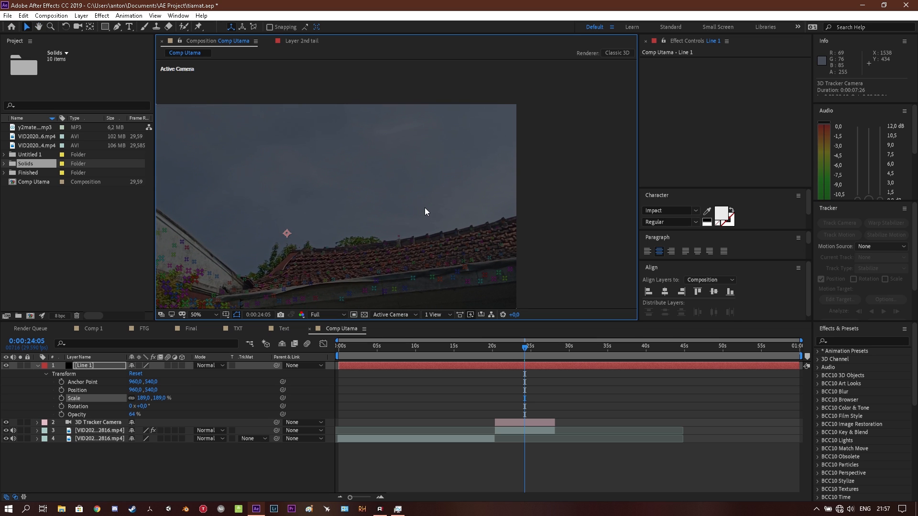
- Draw an open, slightly curved Pen mask path on Line 1 from the sky above the roof to a point beyond the frame's upper right
{"action": "left_click", "coordinate": [117, 27]}
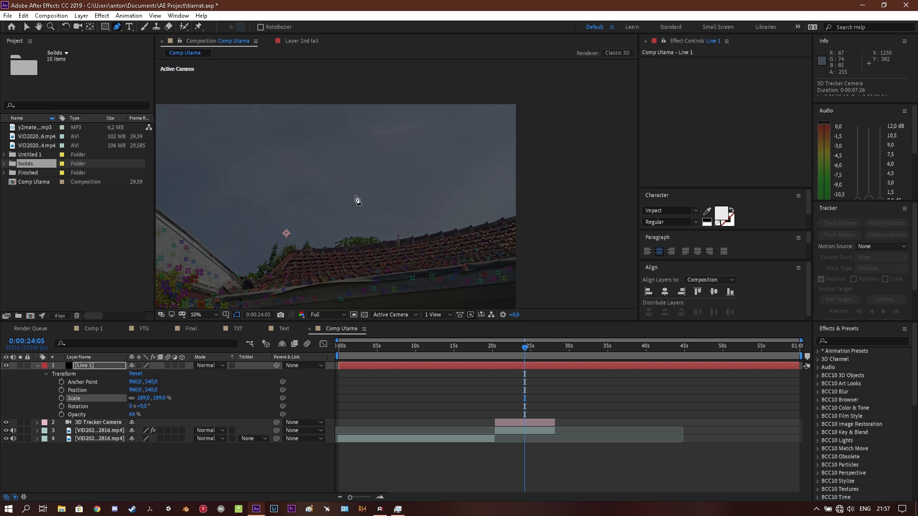
{"action": "left_click", "coordinate": [353, 194]}
{"action": "scroll", "coordinate": [452, 199], "scroll_direction": "down", "scroll_amount": 4}
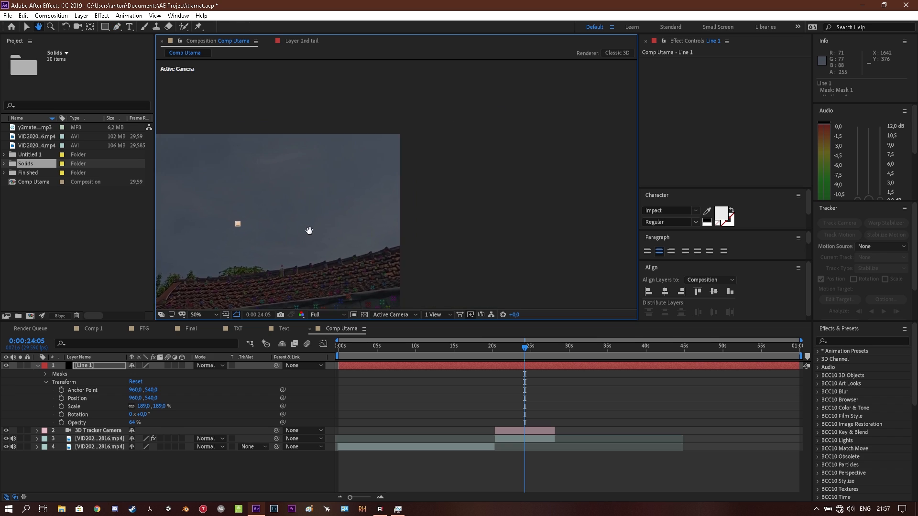
{"action": "scroll", "coordinate": [494, 149], "scroll_direction": "down", "scroll_amount": 4}
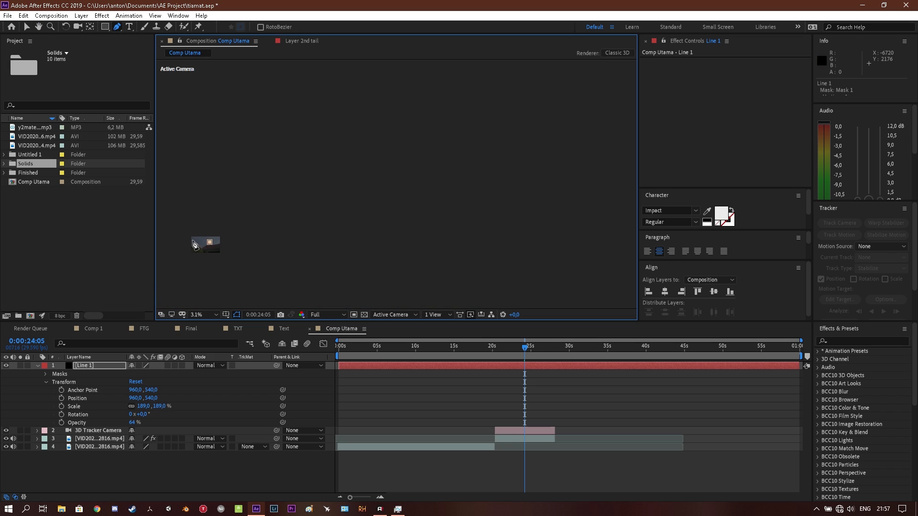
{"action": "scroll", "coordinate": [492, 210], "scroll_direction": "up", "scroll_amount": 2}
{"action": "left_click_drag", "start_coordinate": [337, 158], "coordinate": [374, 223]}
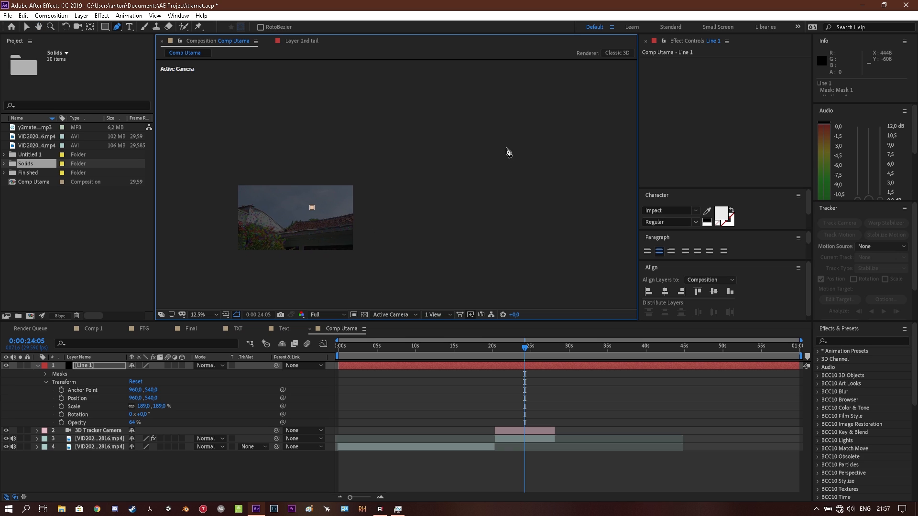
{"action": "mouse_move", "coordinate": [492, 145]}
{"action": "left_mouse_down"}
{"action": "mouse_move", "coordinate": [523, 167]}
{"action": "mouse_move", "coordinate": [501, 151]}
{"action": "mouse_move", "coordinate": [495, 162]}
{"action": "left_mouse_up"}
{"action": "scroll", "coordinate": [336, 188], "scroll_direction": "up", "scroll_amount": 2}
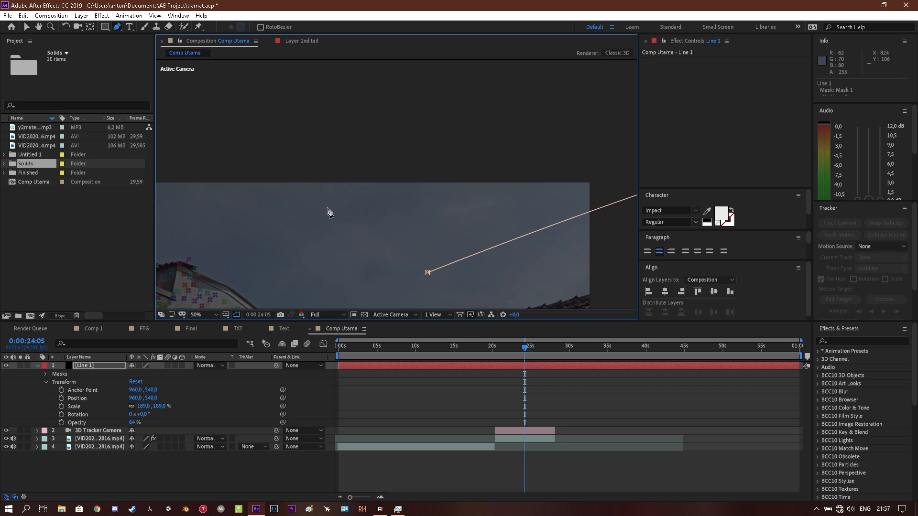
{"action": "left_click_drag", "start_coordinate": [419, 213], "coordinate": [259, 169]}
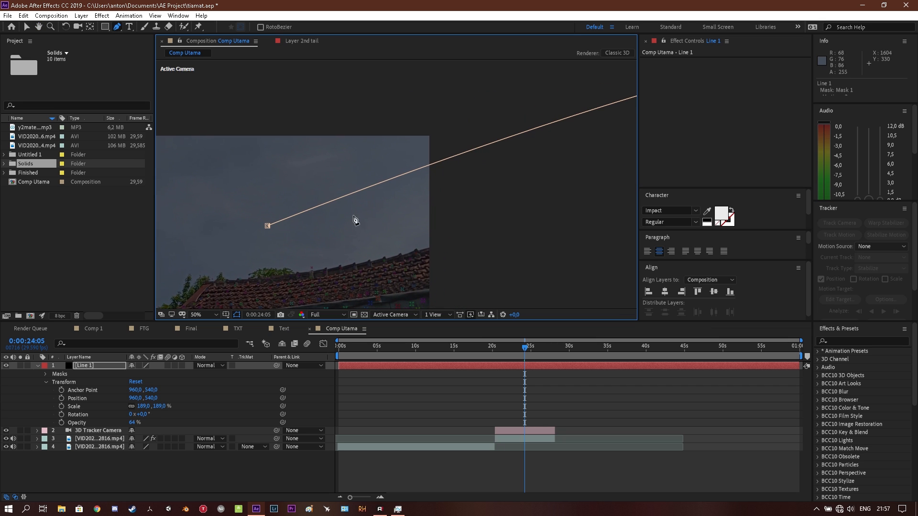
{"action": "key", "text": "comma"}
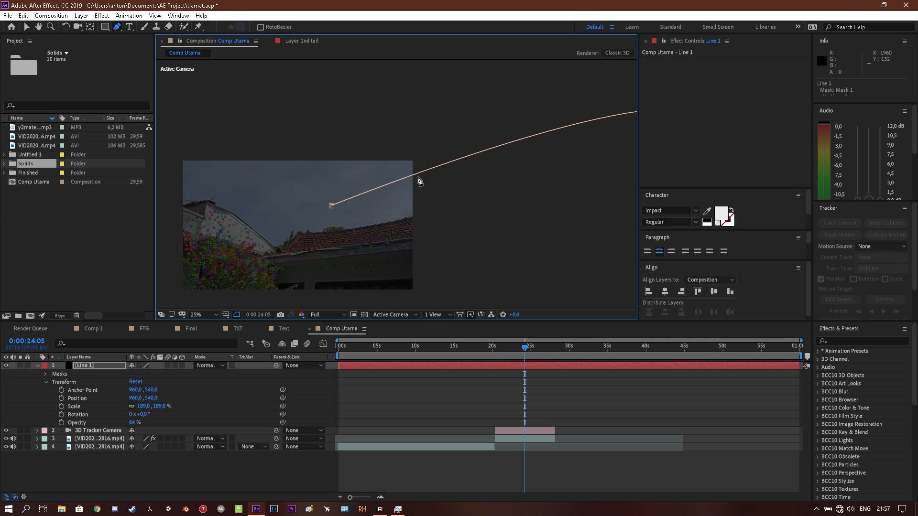
{"action": "scroll", "coordinate": [421, 177], "scroll_direction": "up", "scroll_amount": 1}
{"action": "left_click_drag", "start_coordinate": [303, 203], "coordinate": [399, 189]}
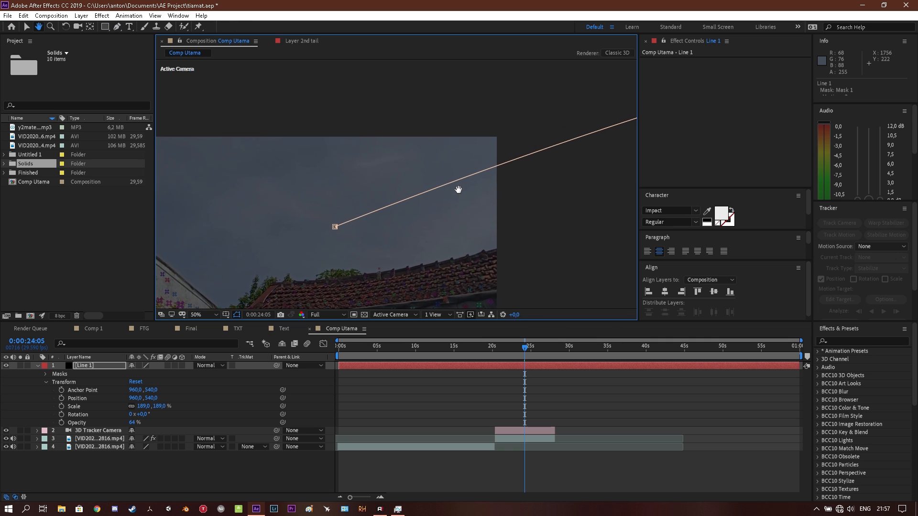
- Find the Video Copilot Saber effect, apply it to the Line 1 layer and switch to the Selection tool
{"action": "left_click", "coordinate": [840, 342]}
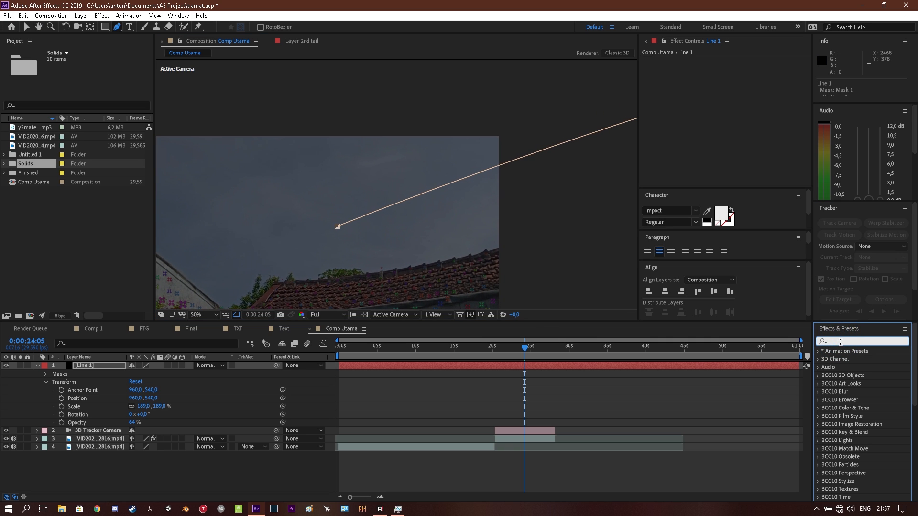
{"action": "type", "text": "SAber"}
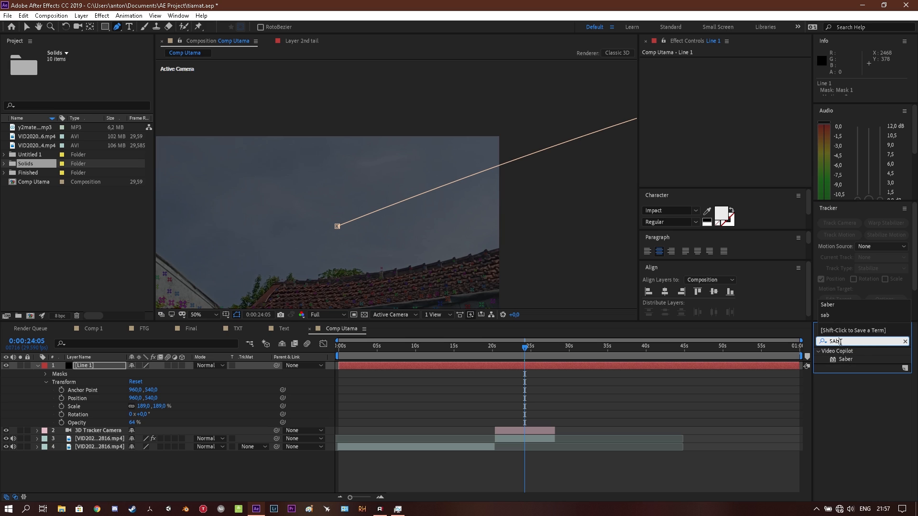
{"action": "left_click", "coordinate": [846, 359]}
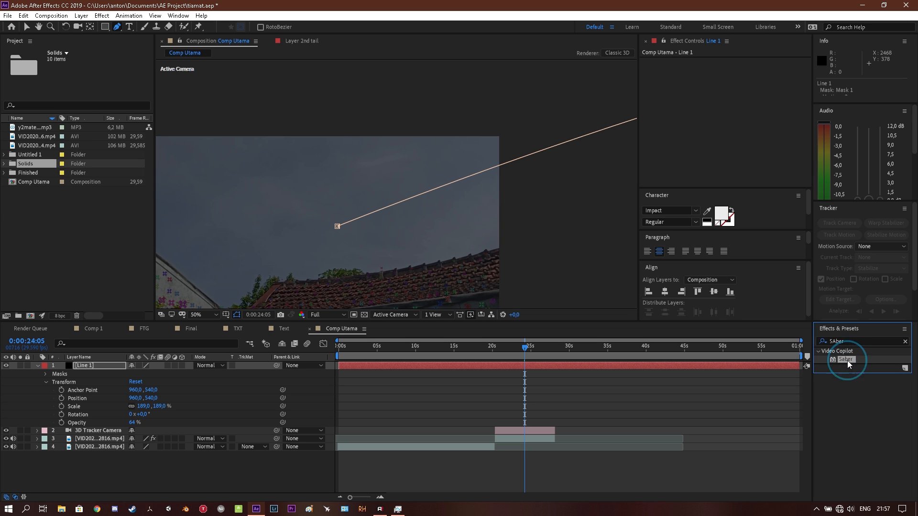
{"action": "left_click_drag", "start_coordinate": [846, 359], "coordinate": [99, 366]}
{"action": "key", "text": "v"}
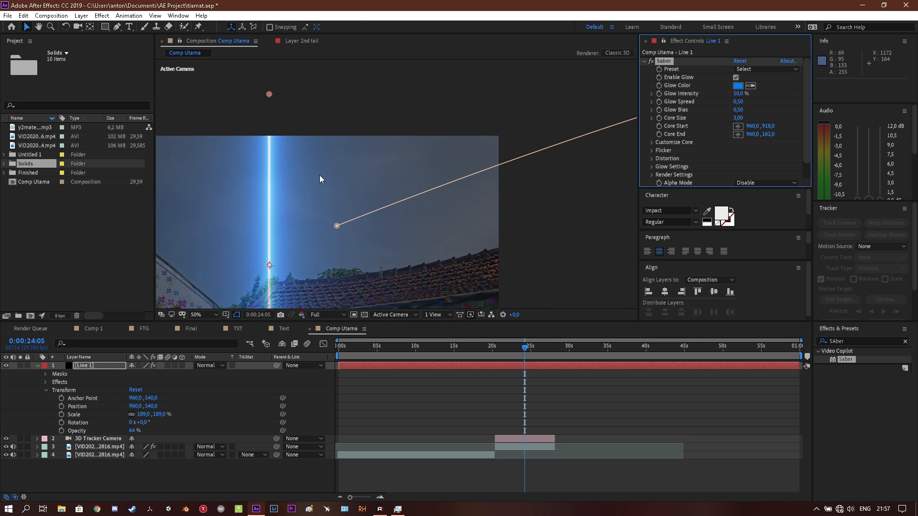
- Set the Saber effect's Core Type on Line 1 to Layer Masks so the beam follows the mask path
{"action": "left_click_drag", "start_coordinate": [344, 198], "coordinate": [375, 163]}
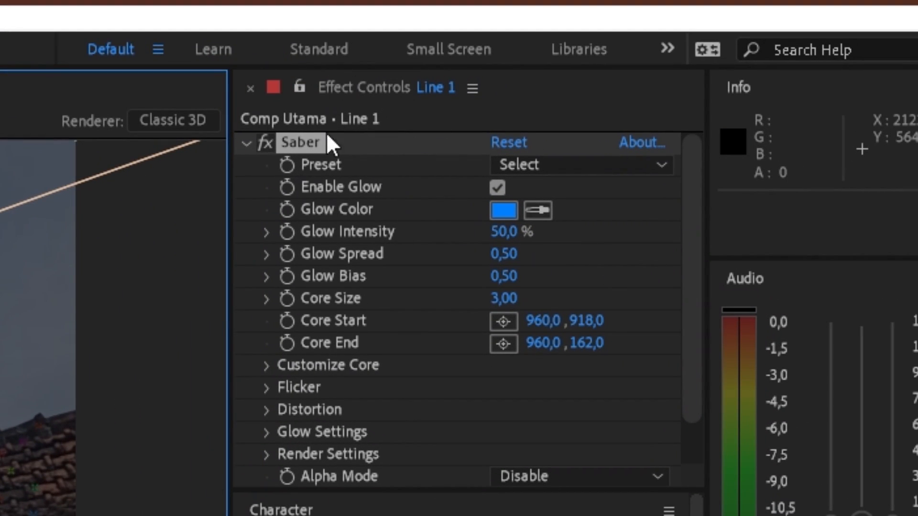
{"action": "left_click", "coordinate": [266, 365]}
{"action": "scroll", "coordinate": [266, 363], "scroll_direction": "down", "scroll_amount": 3}
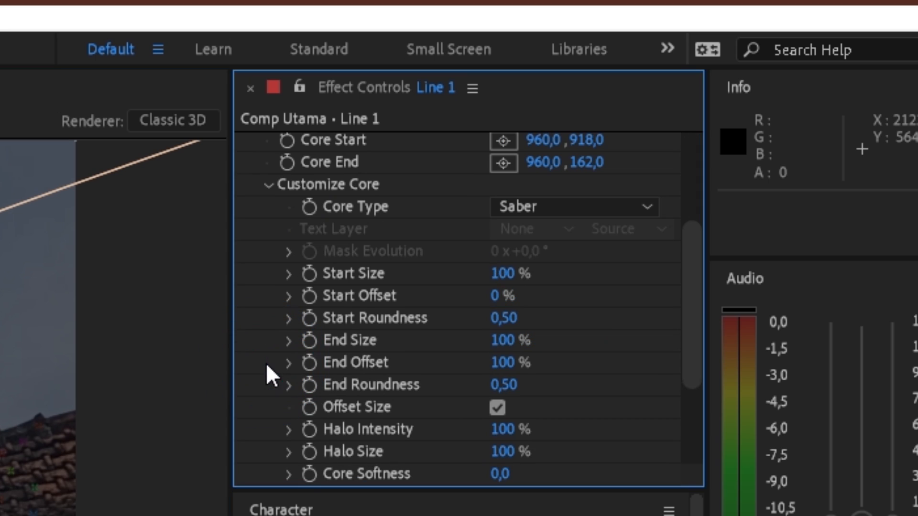
{"action": "scroll", "coordinate": [383, 305], "scroll_direction": "down", "scroll_amount": 1}
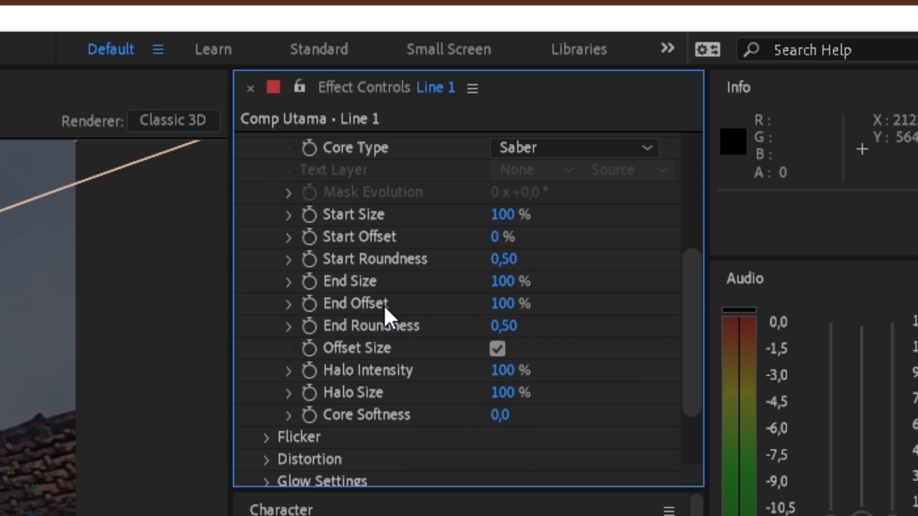
{"action": "left_click", "coordinate": [520, 151]}
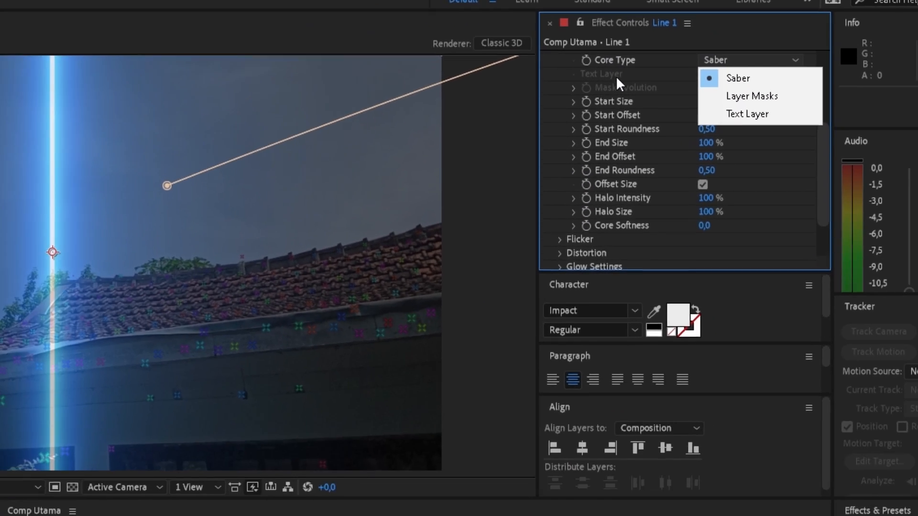
{"action": "left_click", "coordinate": [378, 181]}
{"action": "scroll", "coordinate": [391, 185], "scroll_direction": "up", "scroll_amount": 1}
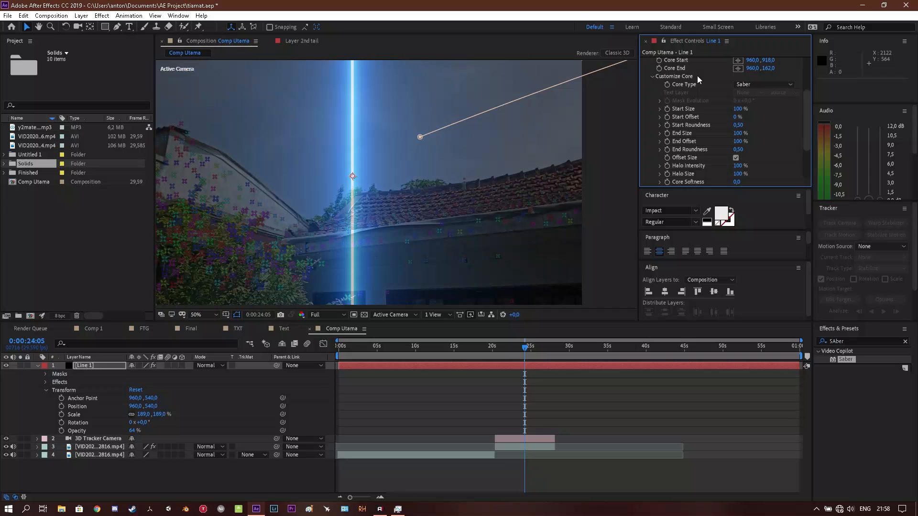
{"action": "left_click", "coordinate": [747, 86]}
{"action": "left_click", "coordinate": [760, 106]}
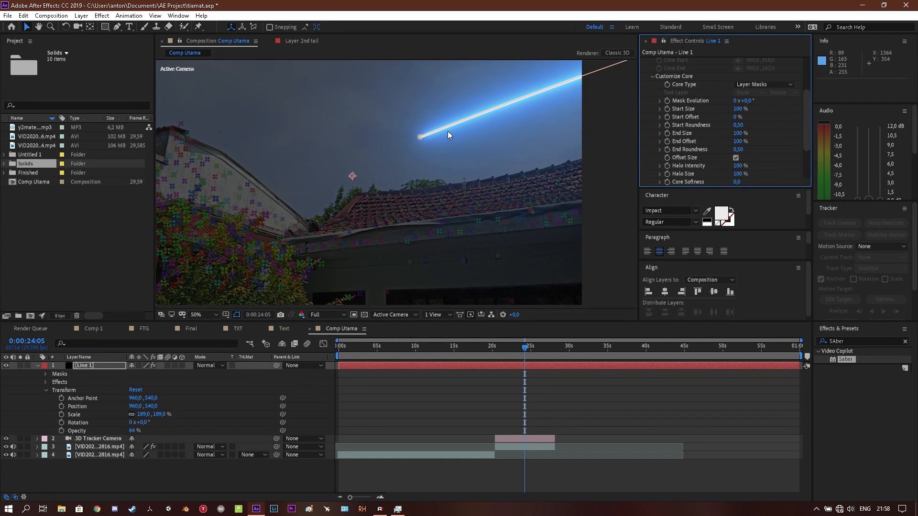
{"action": "scroll", "coordinate": [473, 129], "scroll_direction": "down", "scroll_amount": 1}
{"action": "scroll", "coordinate": [474, 129], "scroll_direction": "up", "scroll_amount": 1}
{"action": "left_click_drag", "start_coordinate": [473, 130], "coordinate": [423, 198]}
{"action": "left_click_drag", "start_coordinate": [498, 189], "coordinate": [461, 202]}
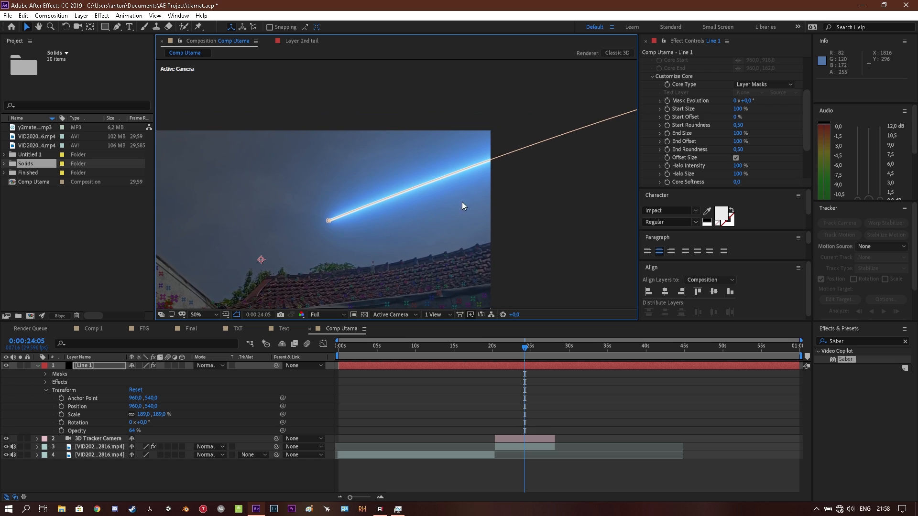
{"action": "scroll", "coordinate": [273, 203], "scroll_direction": "down", "scroll_amount": 1}
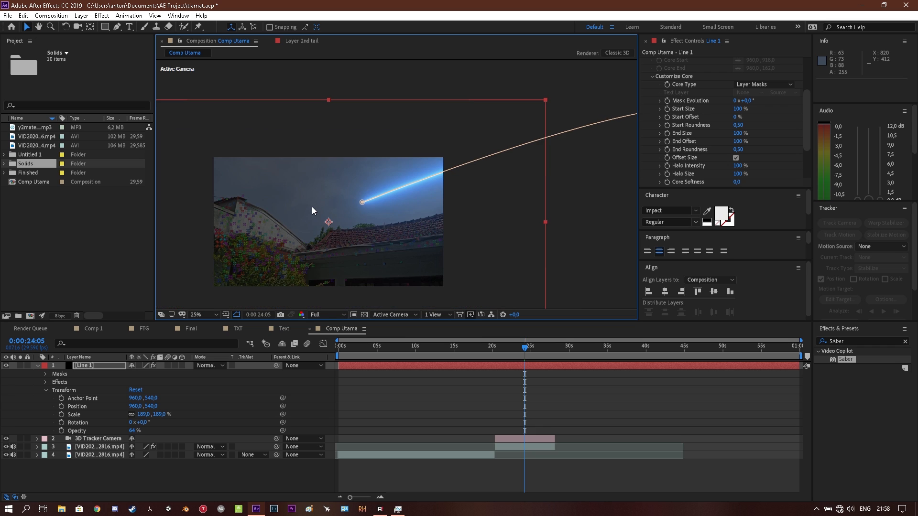
{"action": "scroll", "coordinate": [272, 203], "scroll_direction": "up", "scroll_amount": 1}
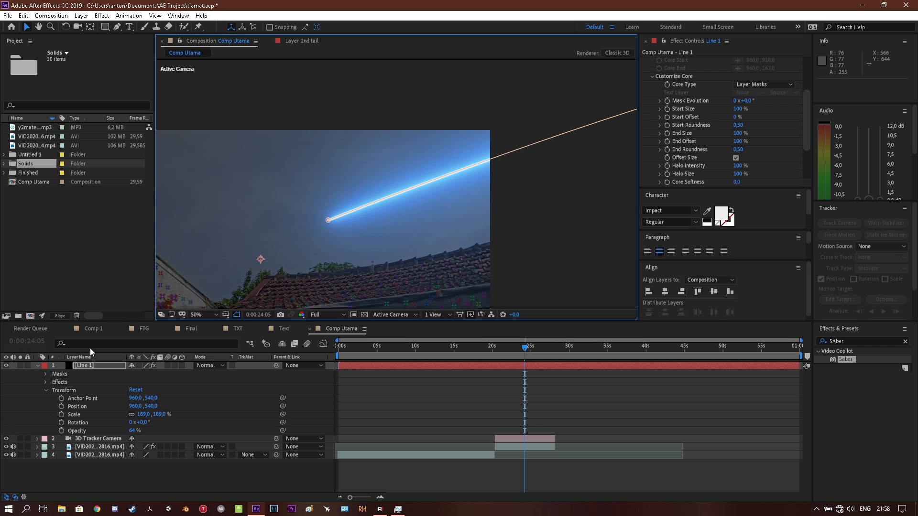
- Copy the Saber effect from the First Tail layer in the FTG composition and paste it over Line 1's Saber in Comp Utama
{"action": "left_click", "coordinate": [146, 330]}
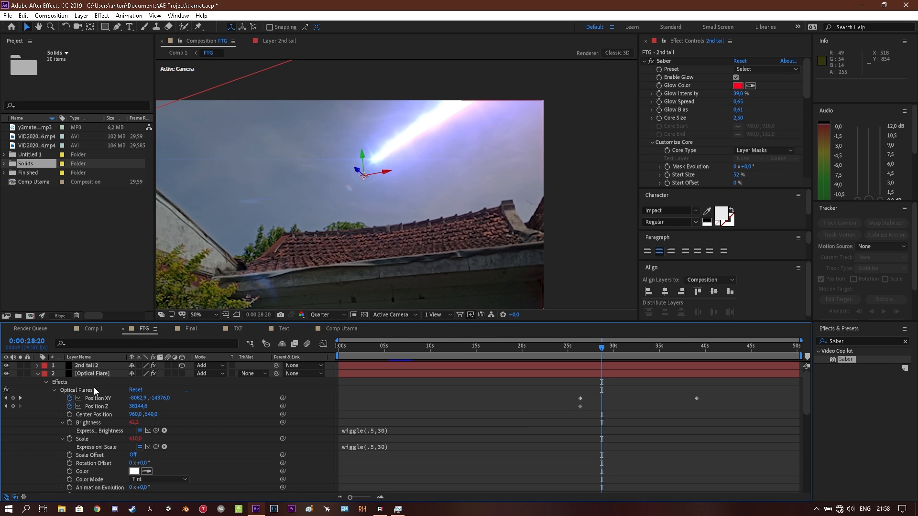
{"action": "scroll", "coordinate": [96, 387], "scroll_direction": "down", "scroll_amount": 10}
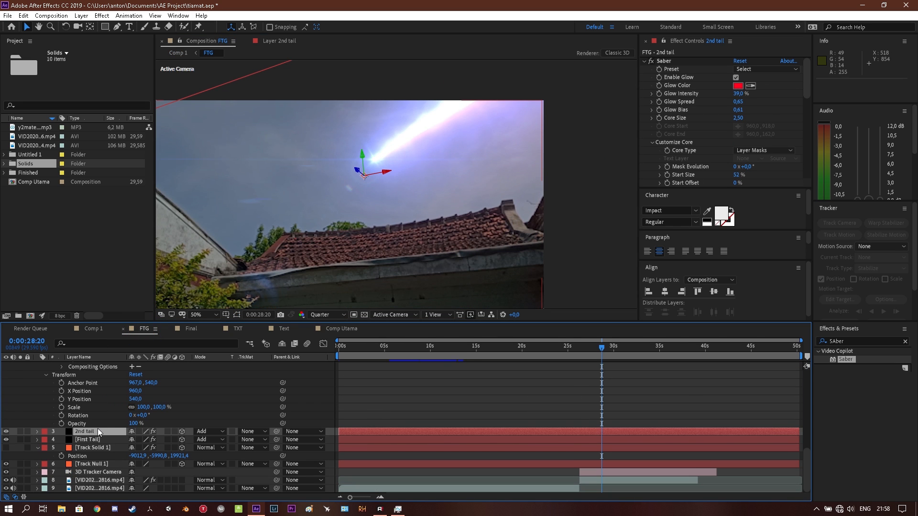
{"action": "scroll", "coordinate": [108, 427], "scroll_direction": "up", "scroll_amount": 1}
{"action": "scroll", "coordinate": [94, 446], "scroll_direction": "down", "scroll_amount": 1}
{"action": "left_click", "coordinate": [90, 440]}
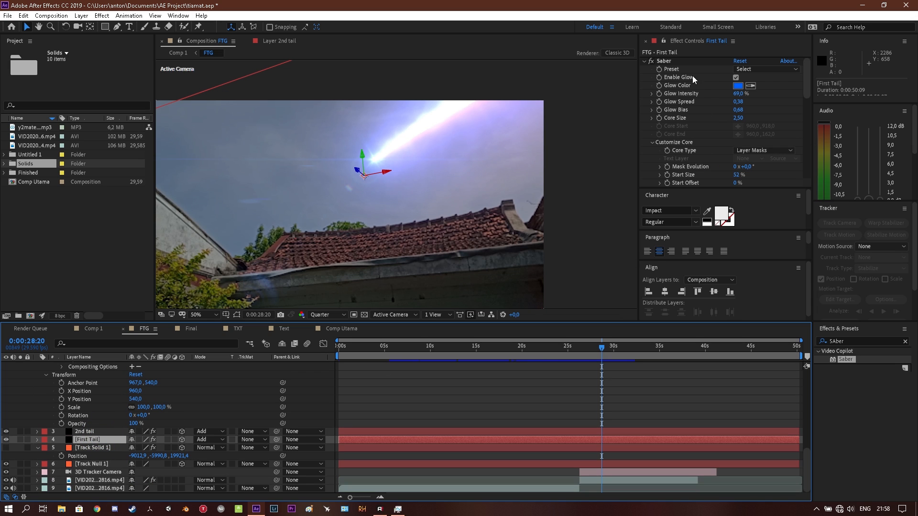
{"action": "left_click", "coordinate": [660, 61]}
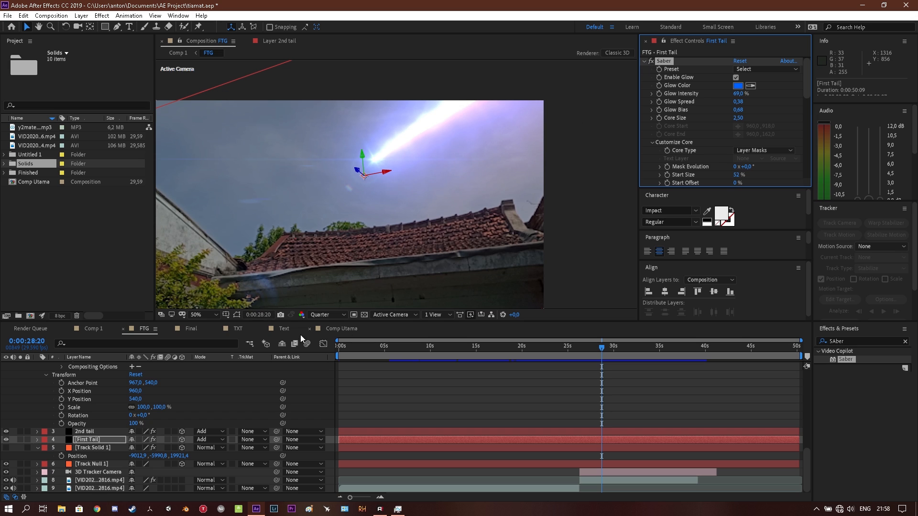
{"action": "left_click", "coordinate": [347, 329]}
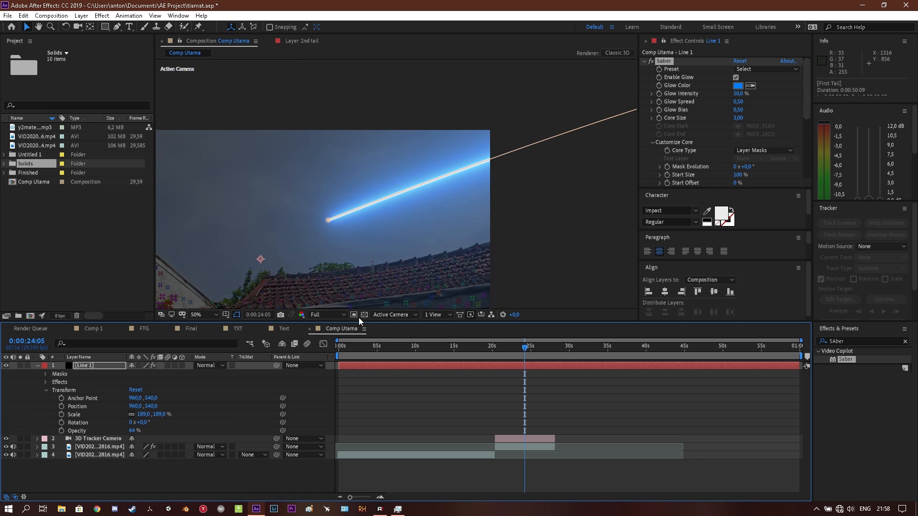
{"action": "left_click", "coordinate": [665, 63]}
{"action": "key", "text": "ctrl+v"}
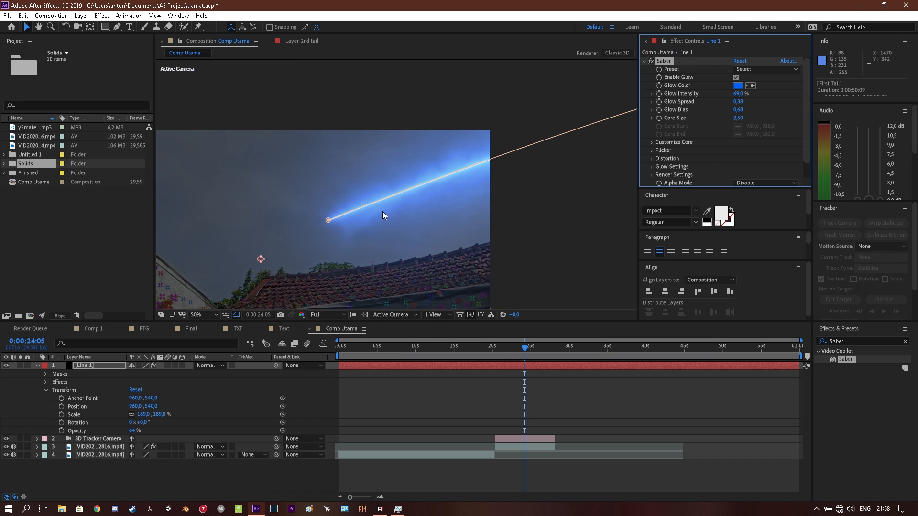
- Examine the Saber glow colour's hex code, the glow values and the Customize Core settings on Line 1 without changing them
{"action": "scroll", "coordinate": [387, 211], "scroll_direction": "up", "scroll_amount": 1}
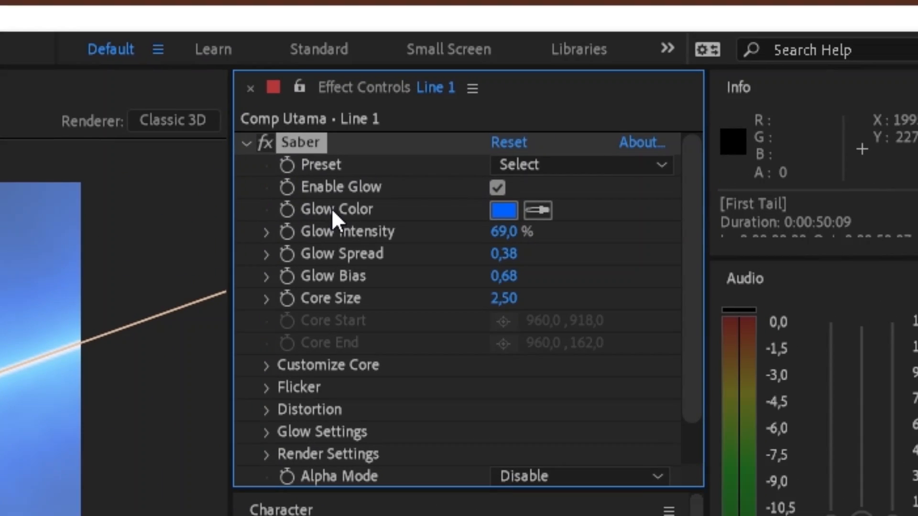
{"action": "left_click", "coordinate": [506, 212]}
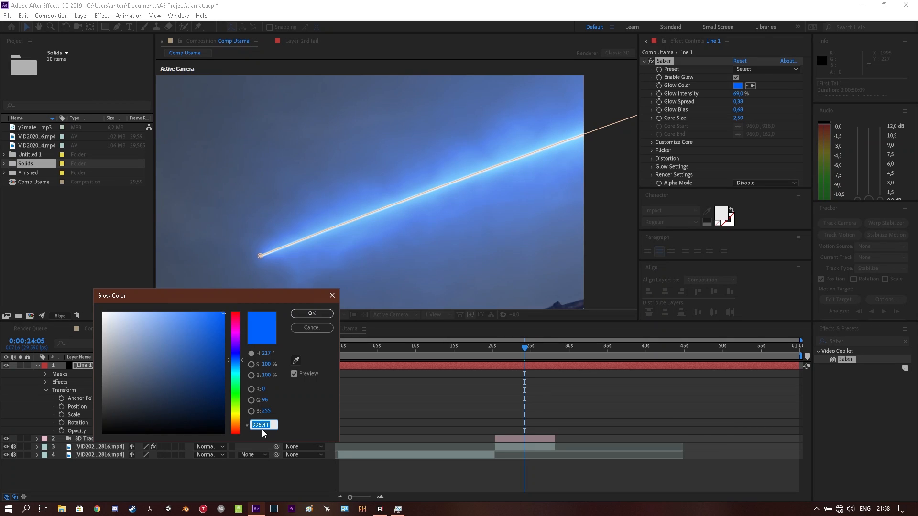
{"action": "left_click", "coordinate": [312, 328]}
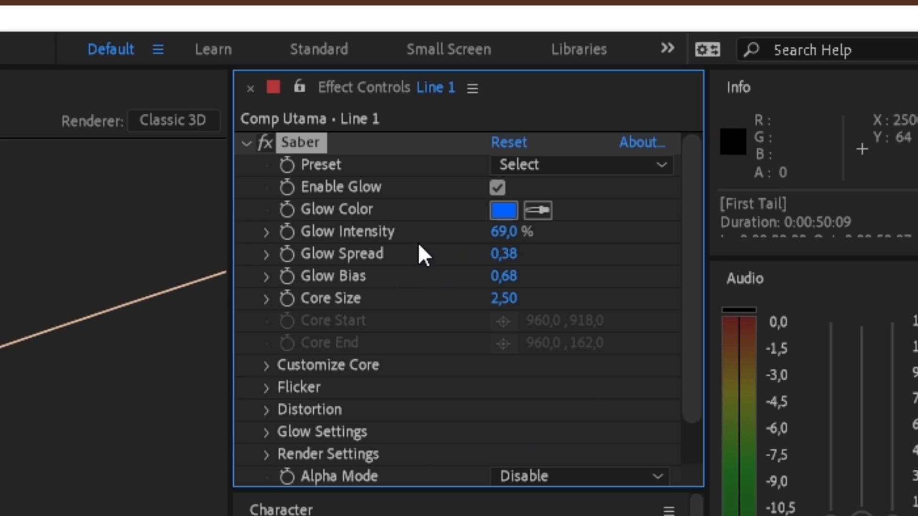
{"action": "left_click", "coordinate": [361, 190]}
{"action": "left_click", "coordinate": [368, 211]}
{"action": "scroll", "coordinate": [495, 375], "scroll_direction": "down", "scroll_amount": 1}
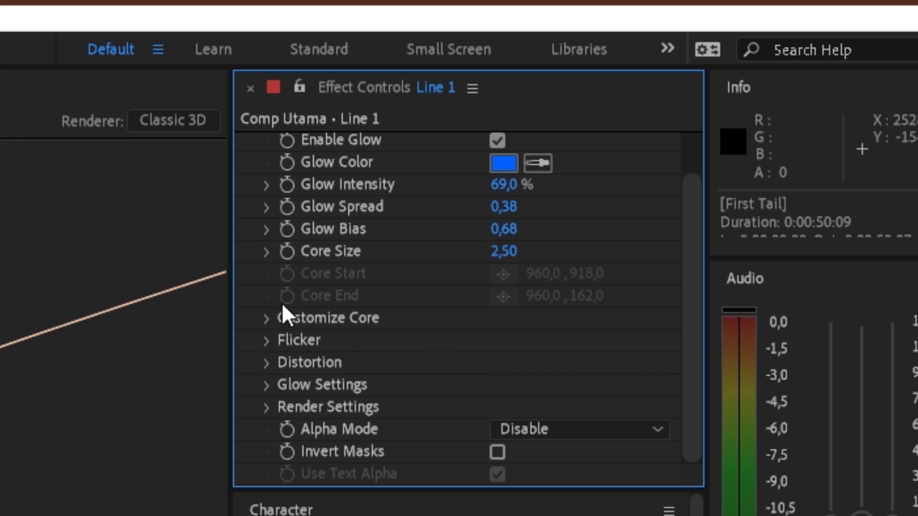
{"action": "left_click", "coordinate": [266, 319]}
{"action": "scroll", "coordinate": [264, 325], "scroll_direction": "down", "scroll_amount": 3}
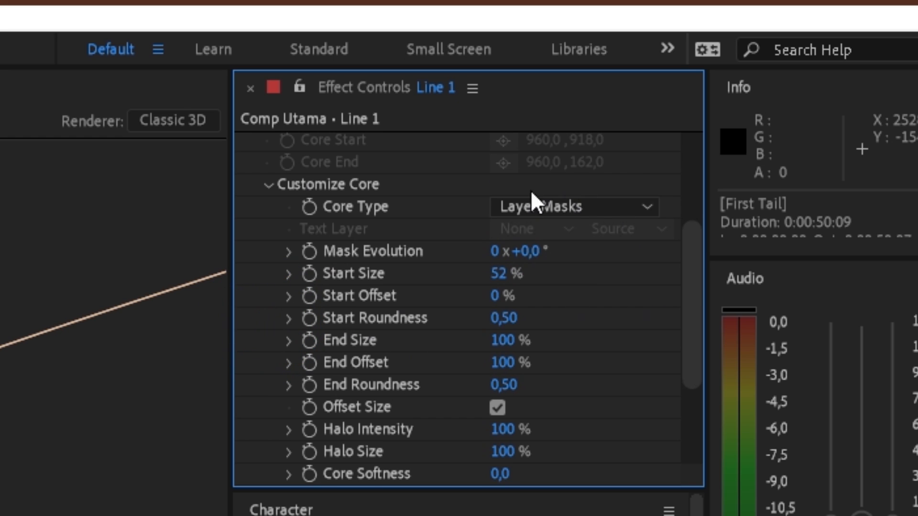
{"action": "scroll", "coordinate": [622, 349], "scroll_direction": "down", "scroll_amount": 2}
{"action": "scroll", "coordinate": [385, 160], "scroll_direction": "up", "scroll_amount": 2}
{"action": "scroll", "coordinate": [382, 277], "scroll_direction": "down", "scroll_amount": 2}
{"action": "scroll", "coordinate": [286, 173], "scroll_direction": "up", "scroll_amount": 2}
{"action": "left_click", "coordinate": [269, 185]}
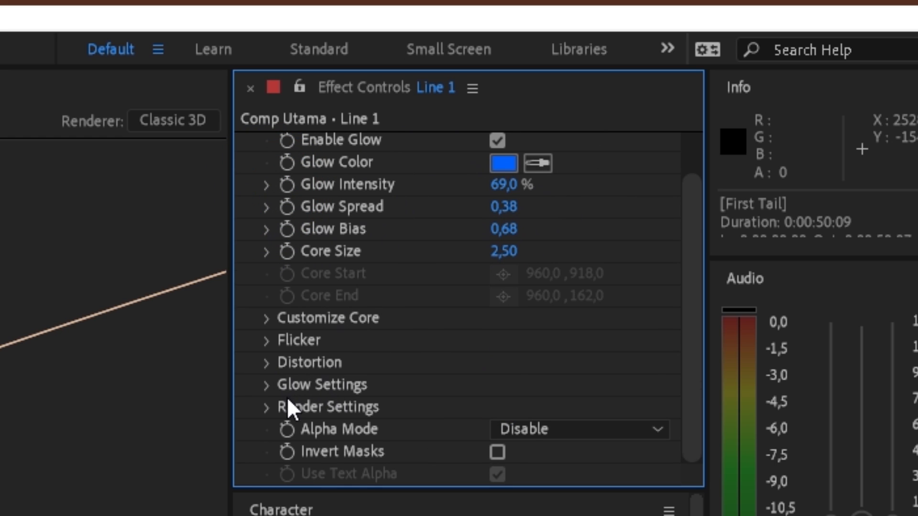
- Examine the Glow Distortion and Core Distortion settings of the Saber effect on Line 1
{"action": "left_click", "coordinate": [266, 362]}
{"action": "left_click", "coordinate": [269, 383]}
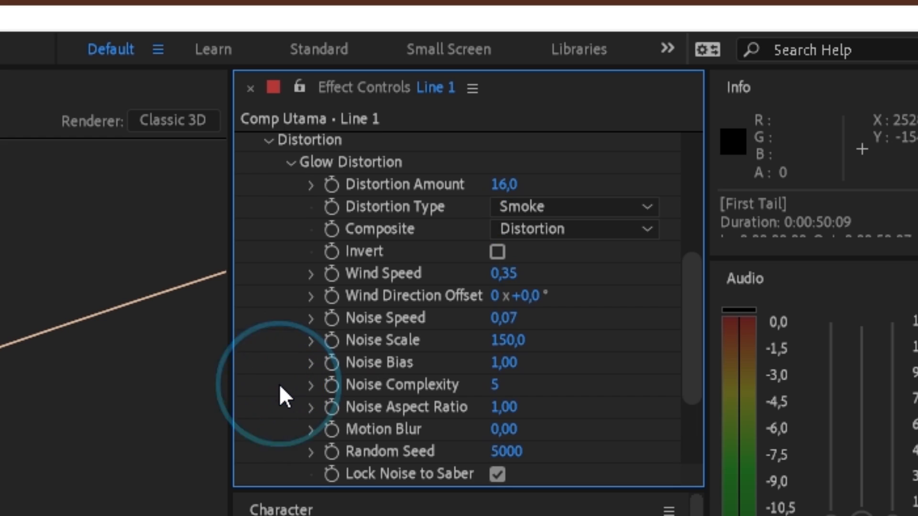
{"action": "scroll", "coordinate": [594, 463], "scroll_direction": "down", "scroll_amount": 3}
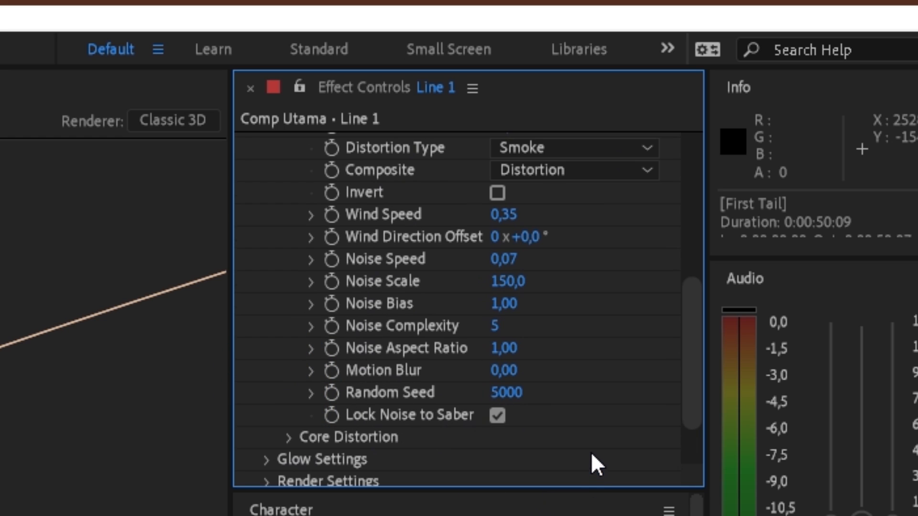
{"action": "scroll", "coordinate": [526, 377], "scroll_direction": "up", "scroll_amount": 3}
{"action": "left_click", "coordinate": [290, 167]}
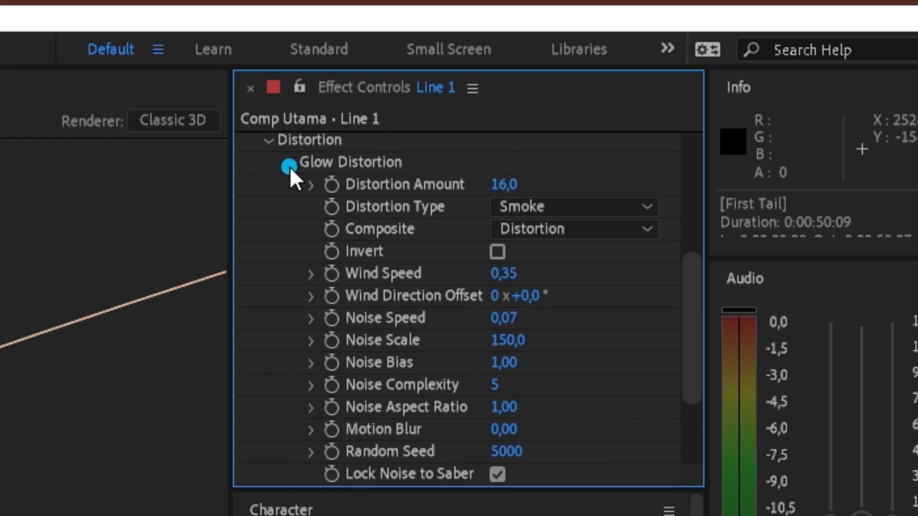
{"action": "left_click", "coordinate": [286, 362]}
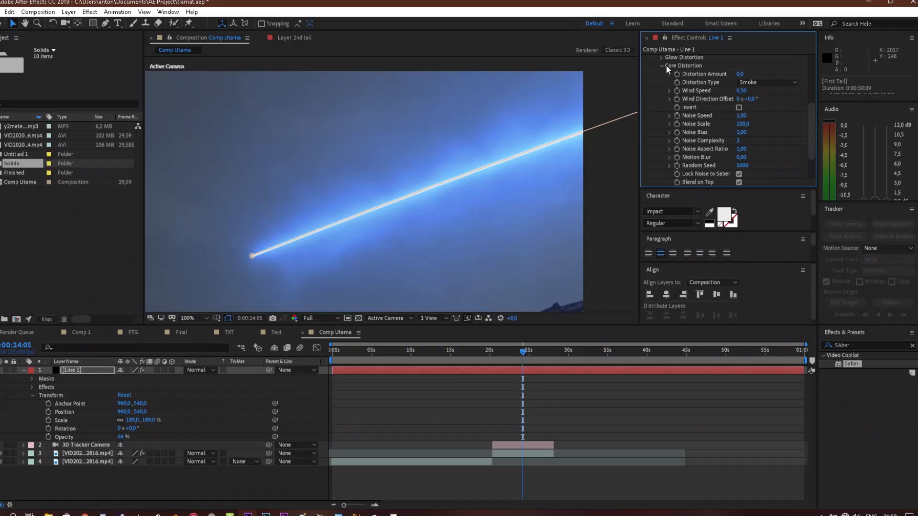
{"action": "left_click", "coordinate": [659, 67]}
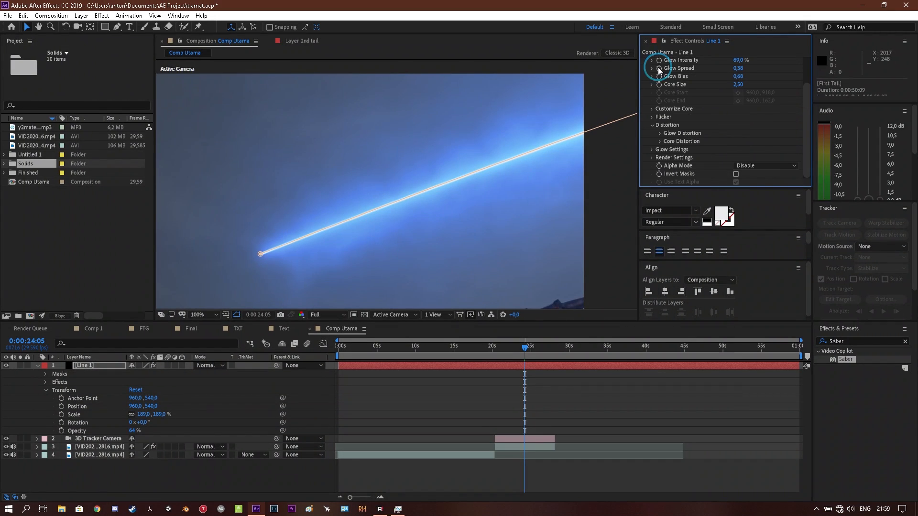
- Duplicate the Line 1 layer and rename the upper copy Line 2
{"action": "left_click", "coordinate": [103, 365]}
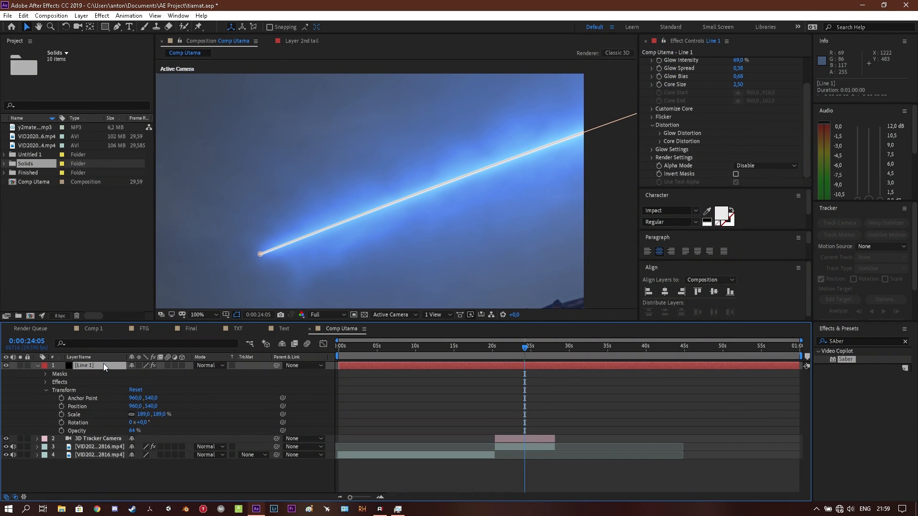
{"action": "key", "text": "ctrl+y"}
{"action": "scroll", "coordinate": [369, 246], "scroll_direction": "down", "scroll_amount": 4}
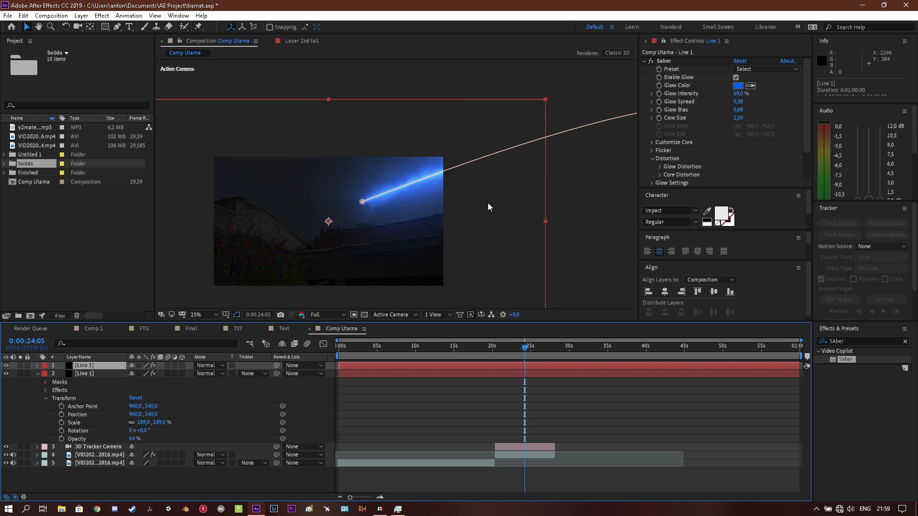
{"action": "left_click_drag", "start_coordinate": [469, 204], "coordinate": [339, 220]}
{"action": "left_click", "coordinate": [90, 374]}
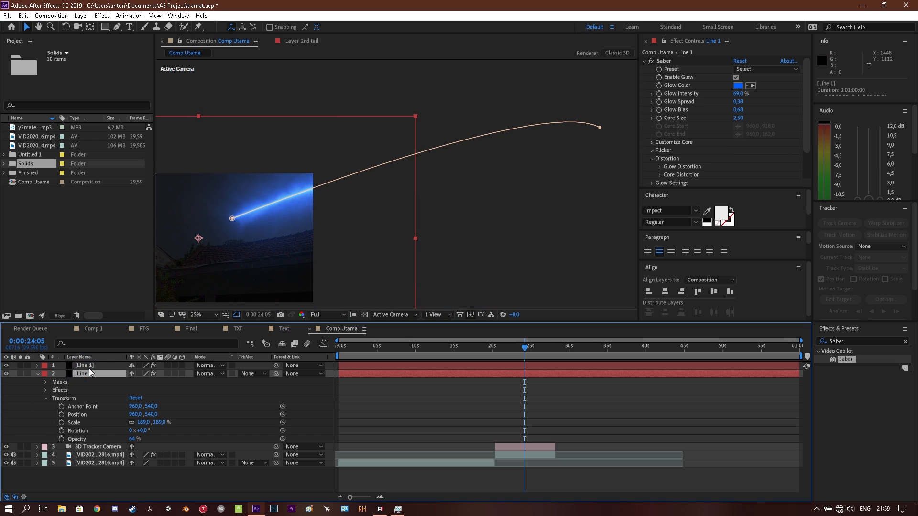
{"action": "left_click", "coordinate": [89, 366]}
{"action": "right_click", "coordinate": [95, 369]}
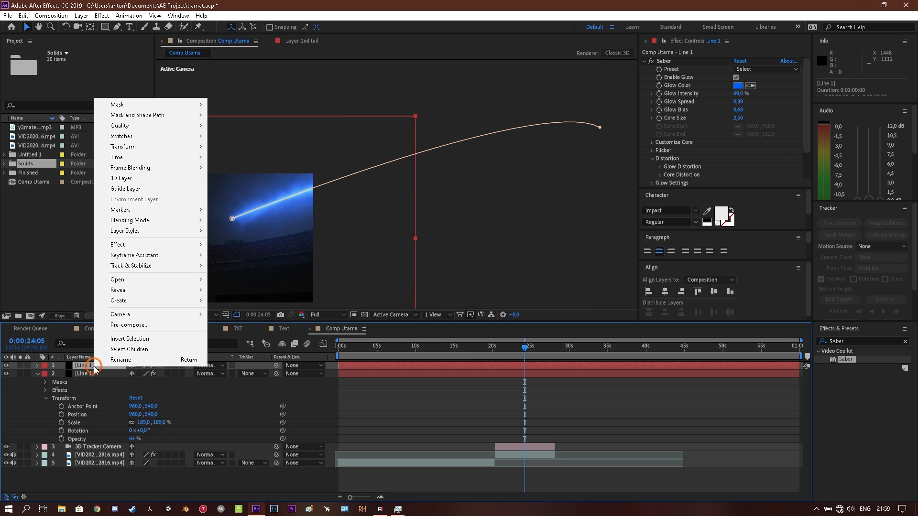
{"action": "left_click", "coordinate": [138, 361]}
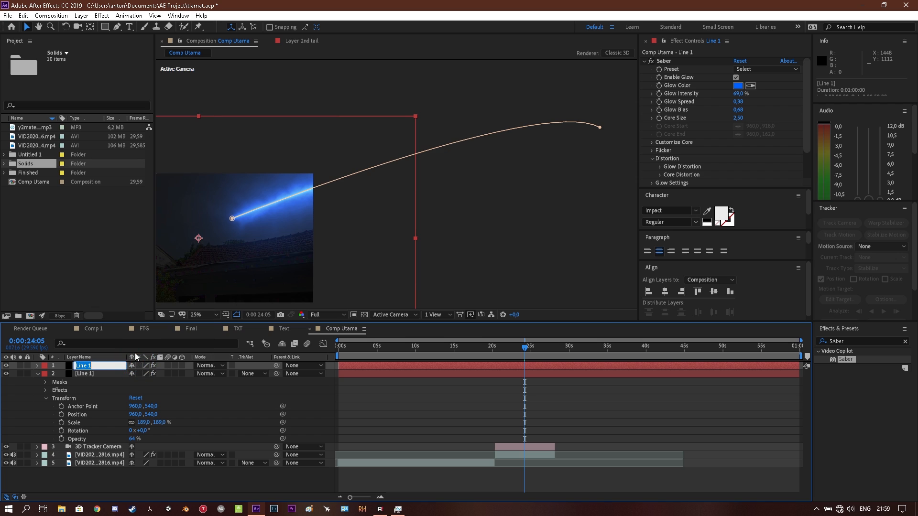
{"action": "key", "text": "Right"}
{"action": "key", "text": "Return"}
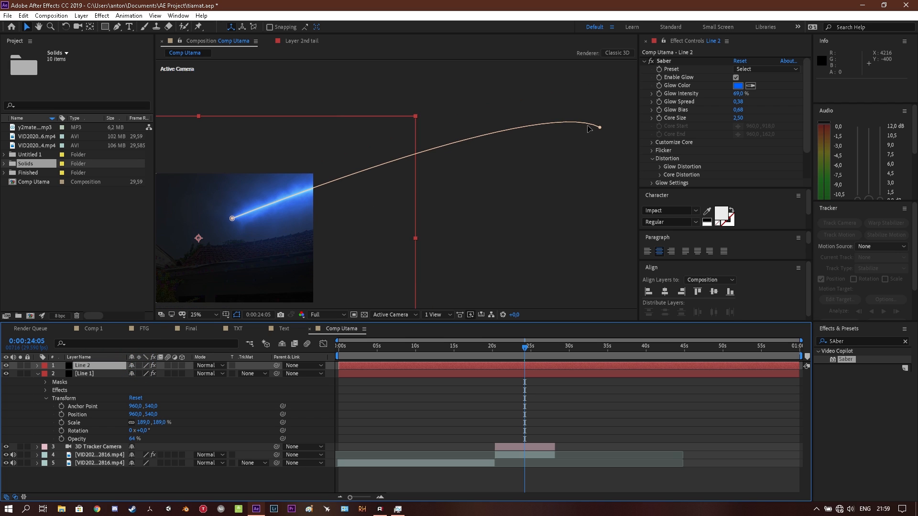
- Move the off-frame end point of Line 2's mask path slightly down and inward so its beam diverges from Line 1
{"action": "left_click_drag", "start_coordinate": [599, 128], "coordinate": [580, 149]}
{"action": "scroll", "coordinate": [283, 199], "scroll_direction": "up", "scroll_amount": 2}
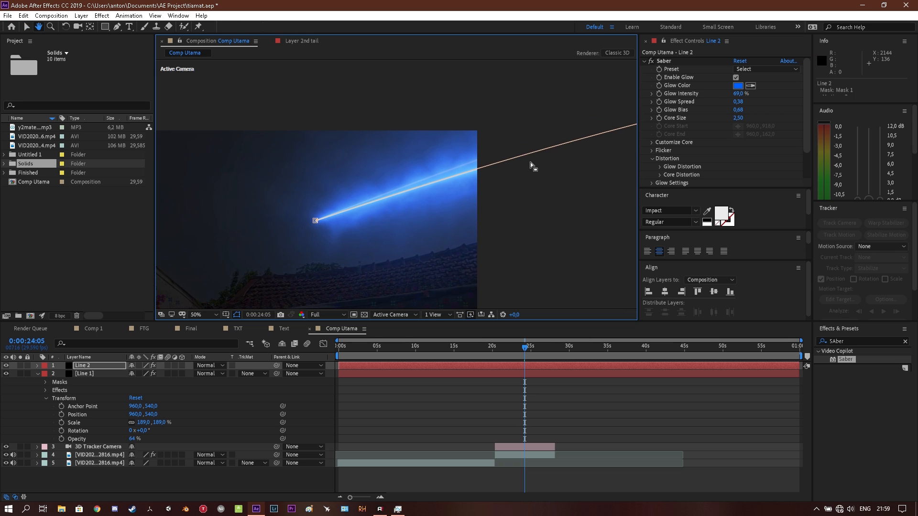
{"action": "scroll", "coordinate": [395, 184], "scroll_direction": "up", "scroll_amount": 2}
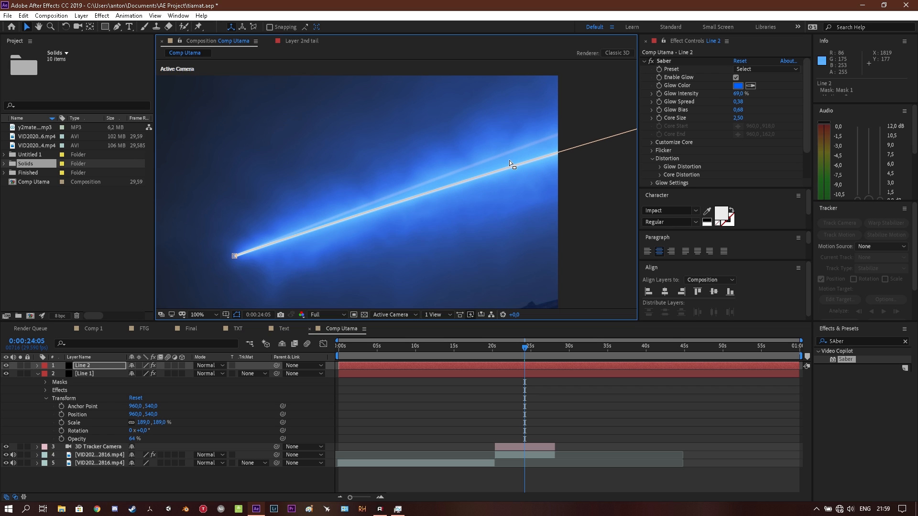
{"action": "scroll", "coordinate": [509, 163], "scroll_direction": "down", "scroll_amount": 2}
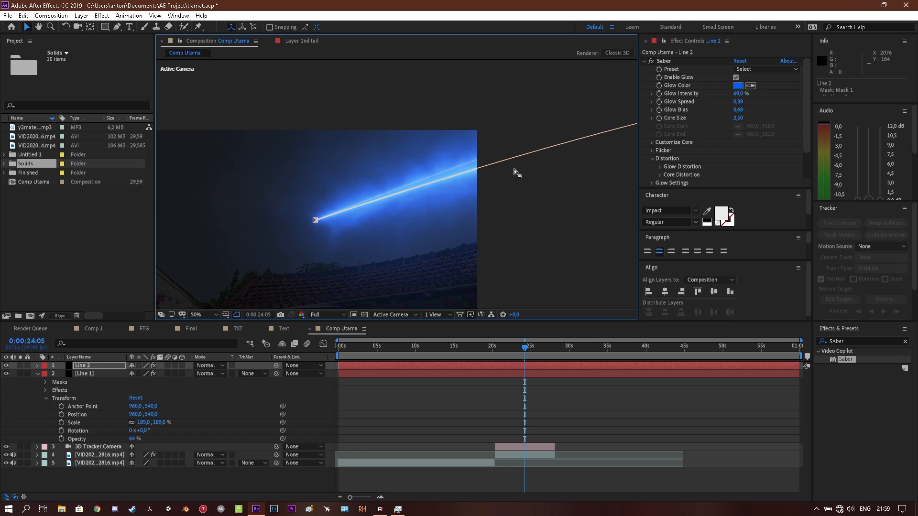
{"action": "left_click_drag", "start_coordinate": [531, 147], "coordinate": [360, 199]}
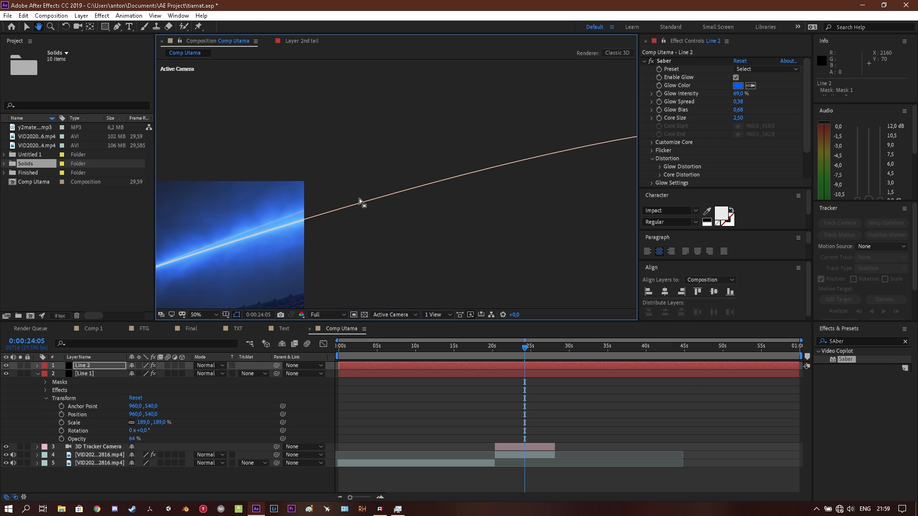
{"action": "scroll", "coordinate": [363, 199], "scroll_direction": "down", "scroll_amount": 2}
{"action": "left_click_drag", "start_coordinate": [437, 194], "coordinate": [530, 145]}
{"action": "scroll", "coordinate": [414, 196], "scroll_direction": "up", "scroll_amount": 2}
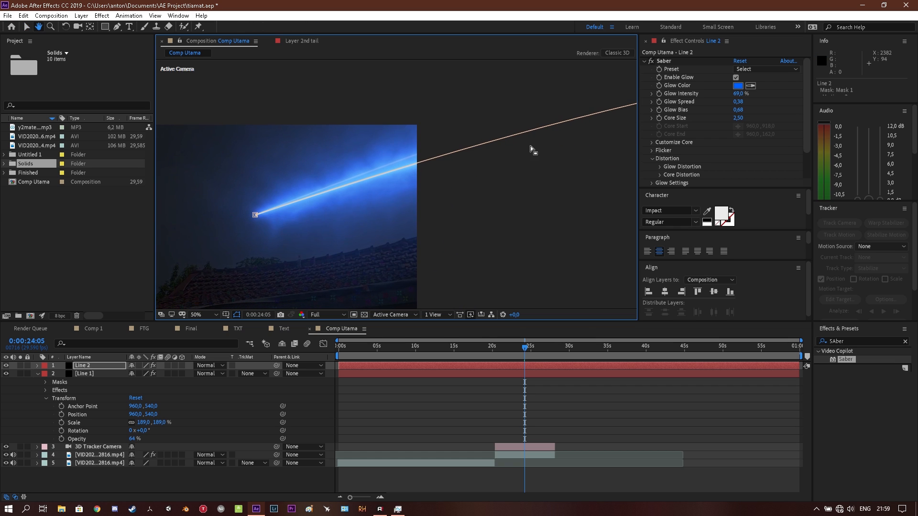
{"action": "scroll", "coordinate": [443, 184], "scroll_direction": "up", "scroll_amount": 1}
{"action": "scroll", "coordinate": [340, 203], "scroll_direction": "down", "scroll_amount": 1}
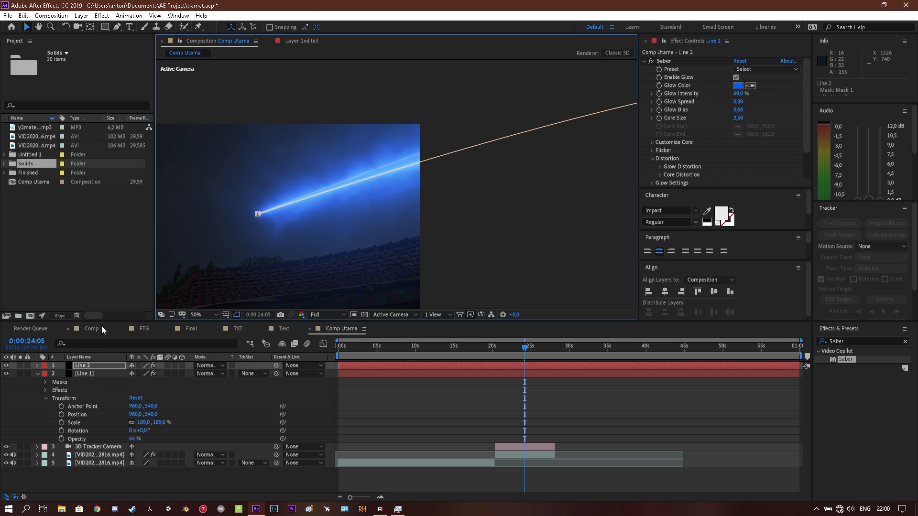
- Copy the Saber effect from the 2nd tail layer in the FTG composition and paste it onto Line 2 in Comp Utama
{"action": "left_click", "coordinate": [144, 328]}
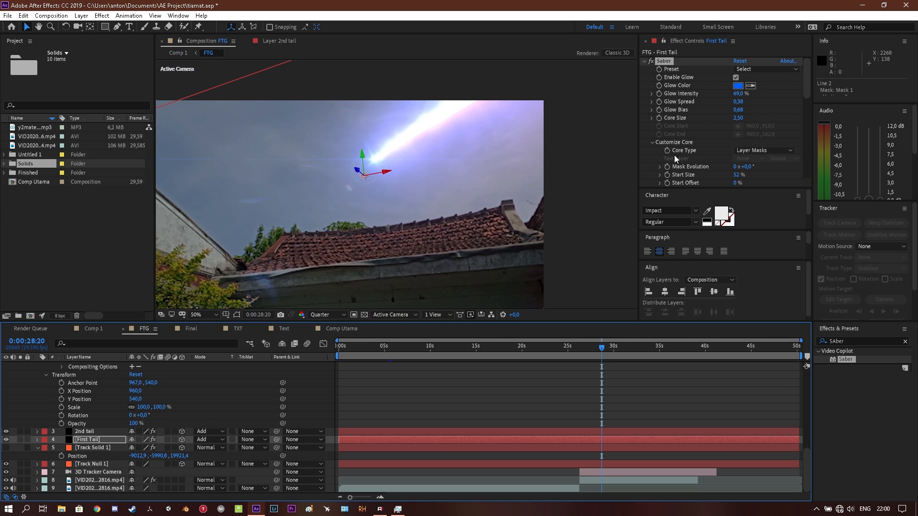
{"action": "left_click", "coordinate": [84, 432]}
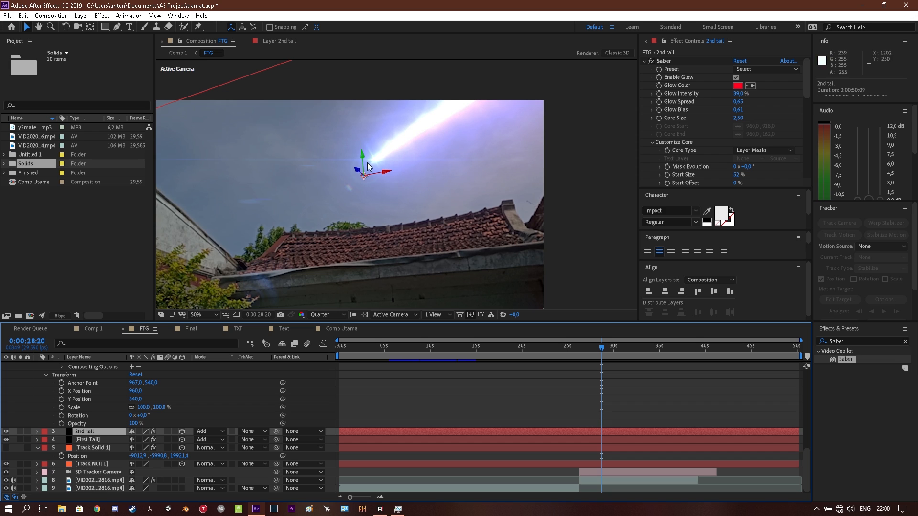
{"action": "scroll", "coordinate": [709, 157], "scroll_direction": "down", "scroll_amount": 1}
{"action": "scroll", "coordinate": [708, 157], "scroll_direction": "up", "scroll_amount": 1}
{"action": "left_click", "coordinate": [664, 61]}
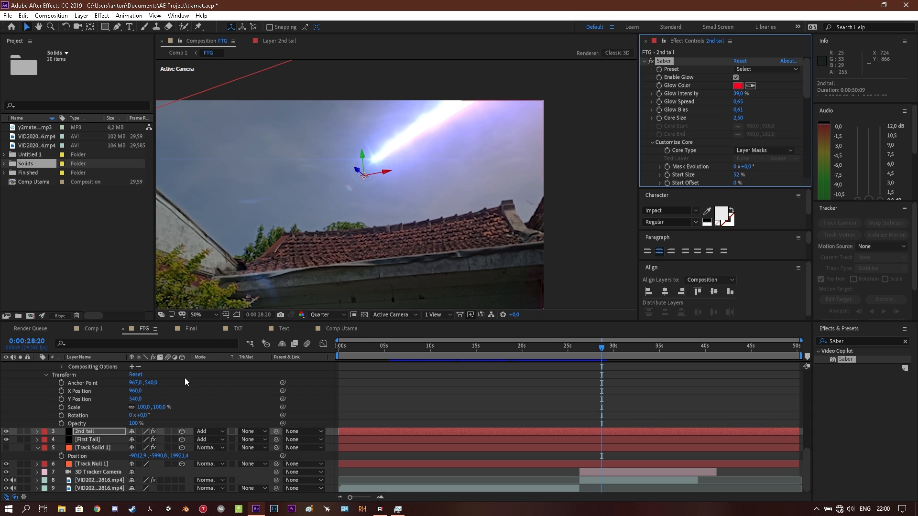
{"action": "left_click", "coordinate": [345, 328]}
{"action": "key", "text": "period"}
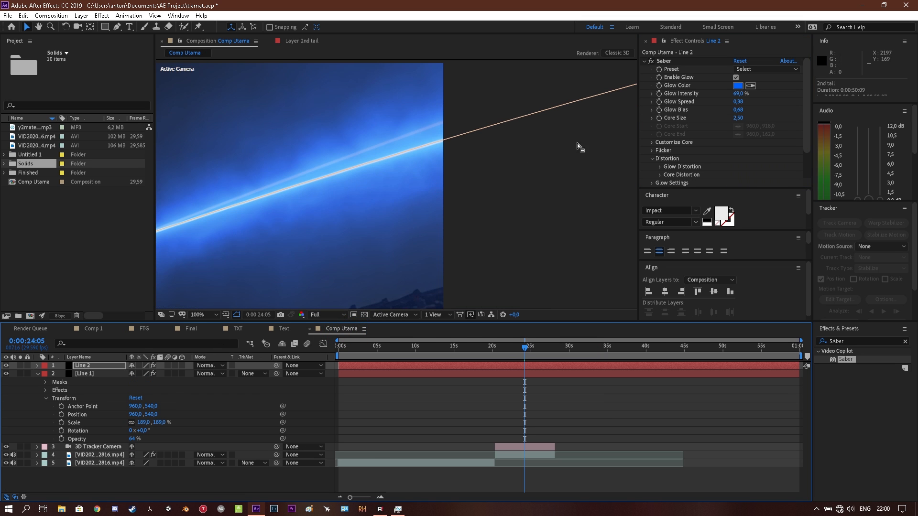
{"action": "left_click", "coordinate": [669, 61]}
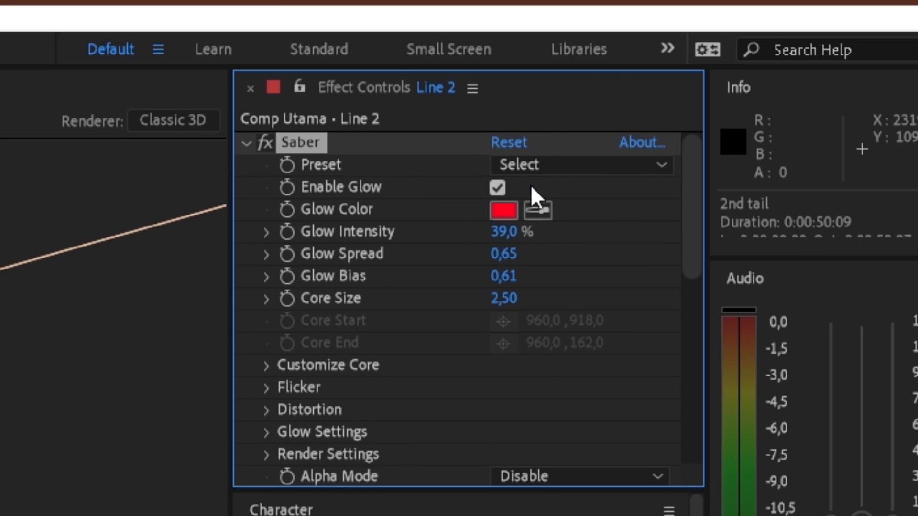
- Examine the pasted Saber effect's glow colour hex code, glow values and Customize Core settings on Line 2 without changing them
{"action": "left_click", "coordinate": [500, 203]}
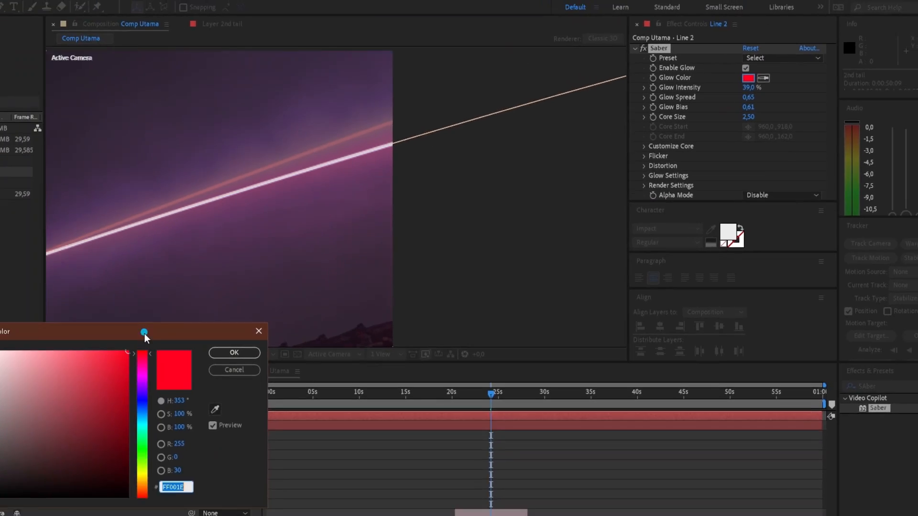
{"action": "left_click_drag", "start_coordinate": [145, 335], "coordinate": [530, 97]}
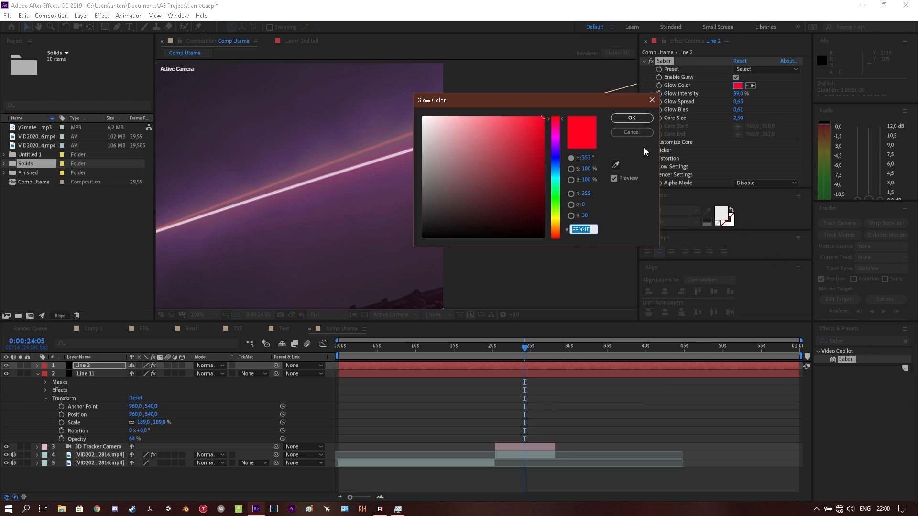
{"action": "left_click", "coordinate": [631, 117]}
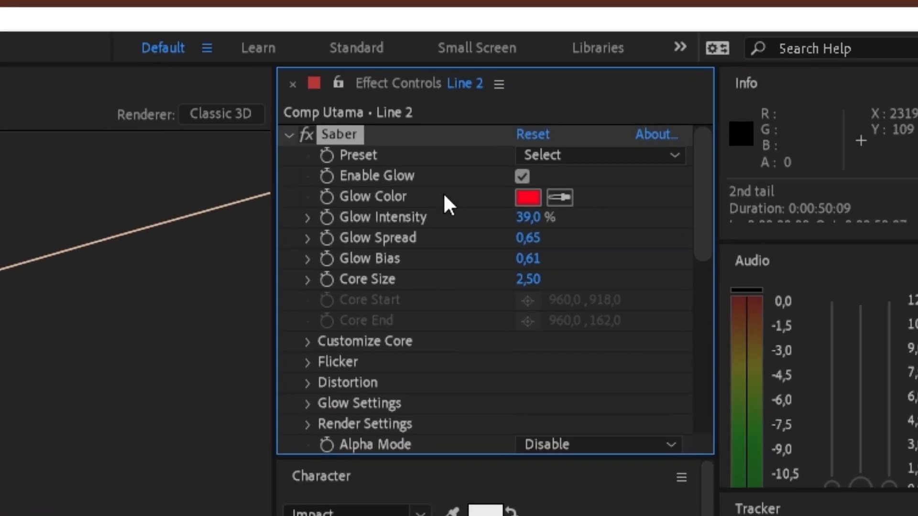
{"action": "left_click", "coordinate": [566, 192]}
{"action": "scroll", "coordinate": [482, 334], "scroll_direction": "down", "scroll_amount": 3}
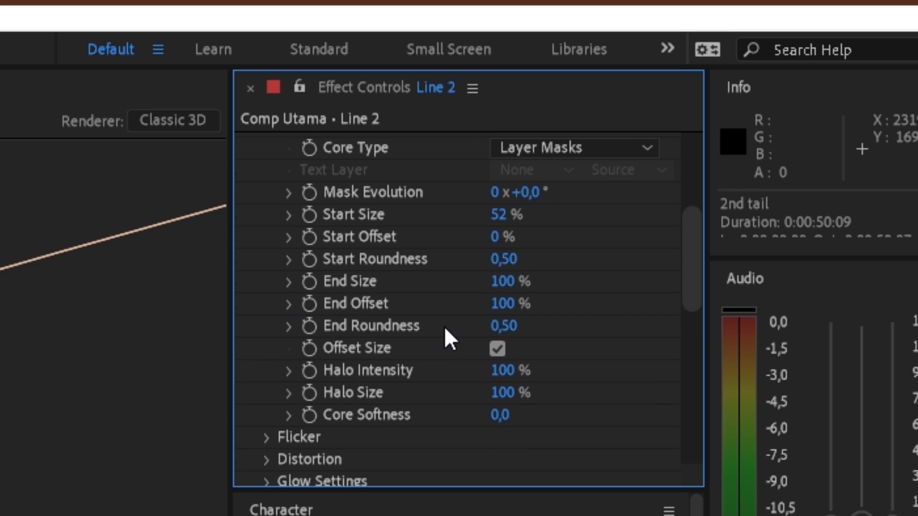
{"action": "scroll", "coordinate": [274, 191], "scroll_direction": "up", "scroll_amount": 3}
{"action": "left_click", "coordinate": [267, 185]}
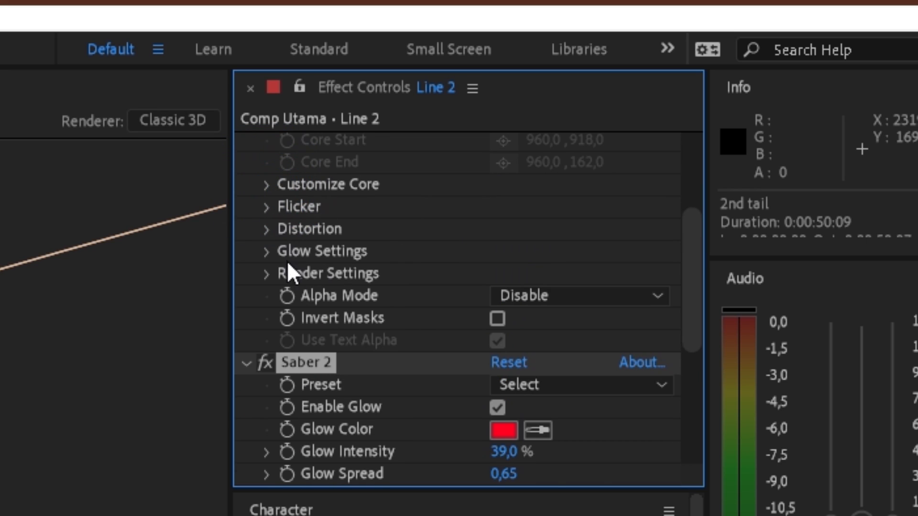
- Examine the Glow Distortion and Core Distortion settings of the first Saber effect on Line 2, then collapse its controls
{"action": "scroll", "coordinate": [288, 297], "scroll_direction": "down", "scroll_amount": 3}
{"action": "scroll", "coordinate": [294, 249], "scroll_direction": "up", "scroll_amount": 3}
{"action": "left_click", "coordinate": [266, 229]}
{"action": "left_click", "coordinate": [289, 250]}
{"action": "scroll", "coordinate": [317, 250], "scroll_direction": "down", "scroll_amount": 4}
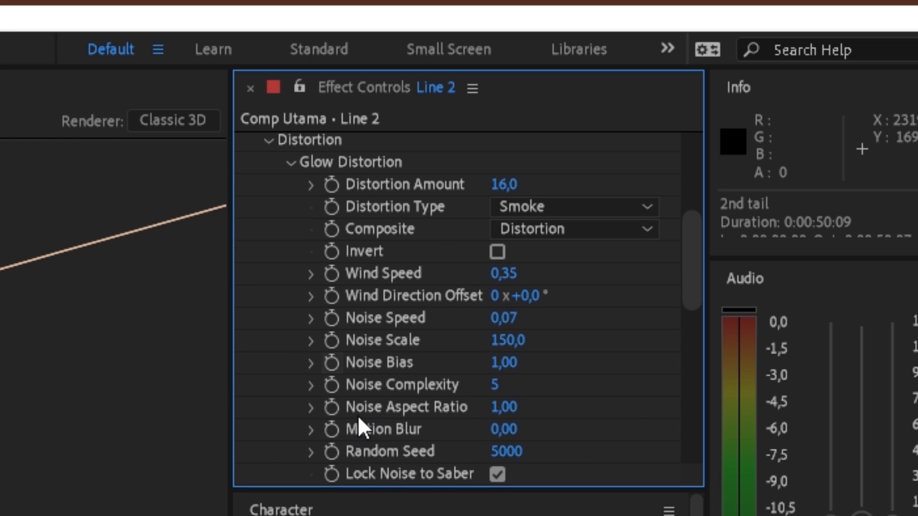
{"action": "left_click_drag", "start_coordinate": [391, 487], "coordinate": [389, 515]}
{"action": "scroll", "coordinate": [345, 174], "scroll_direction": "up", "scroll_amount": 6}
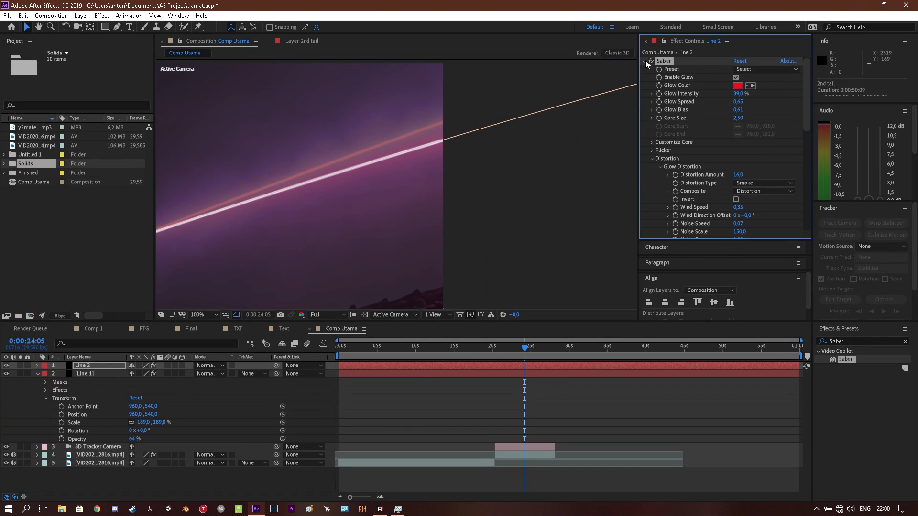
{"action": "scroll", "coordinate": [377, 268], "scroll_direction": "down", "scroll_amount": 3}
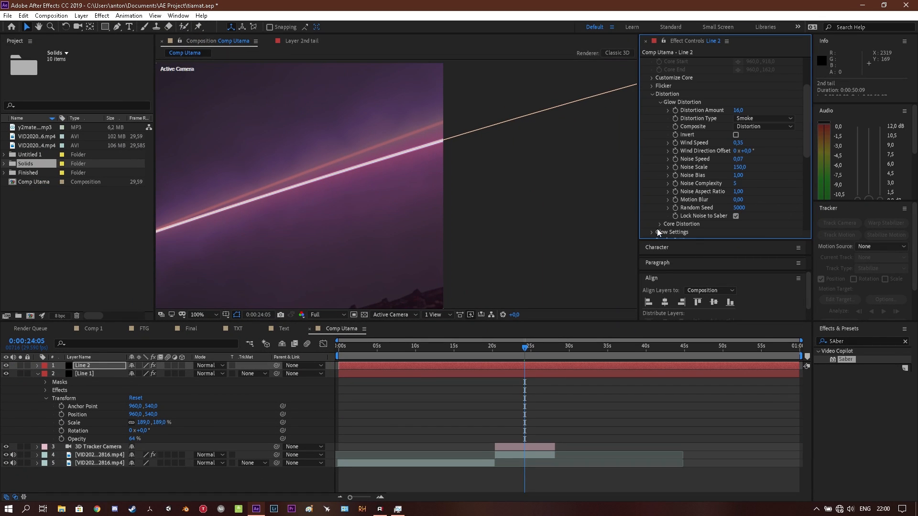
{"action": "left_click", "coordinate": [660, 224]}
{"action": "scroll", "coordinate": [673, 172], "scroll_direction": "down", "scroll_amount": 5}
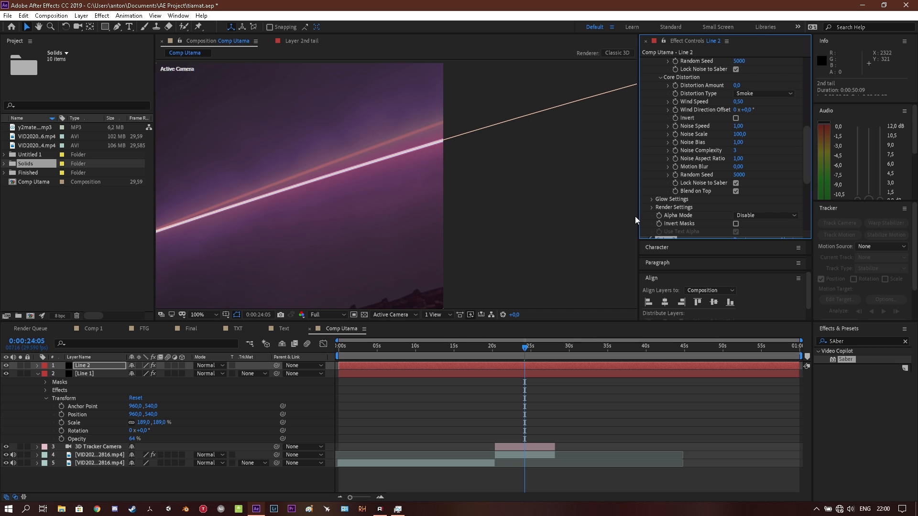
{"action": "scroll", "coordinate": [670, 98], "scroll_direction": "up", "scroll_amount": 10}
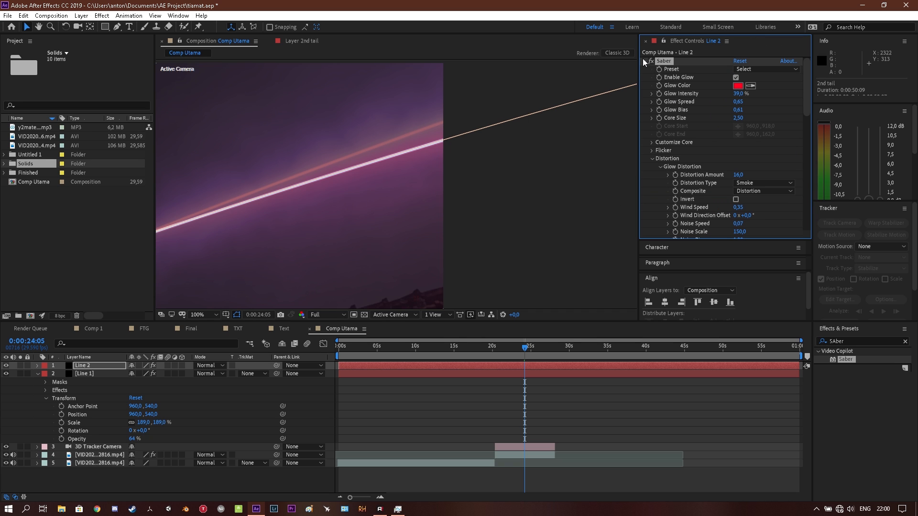
{"action": "left_click", "coordinate": [643, 61]}
- Duplicate the Line 2 layer to get a third Saber beam
{"action": "scroll", "coordinate": [397, 177], "scroll_direction": "down", "scroll_amount": 3}
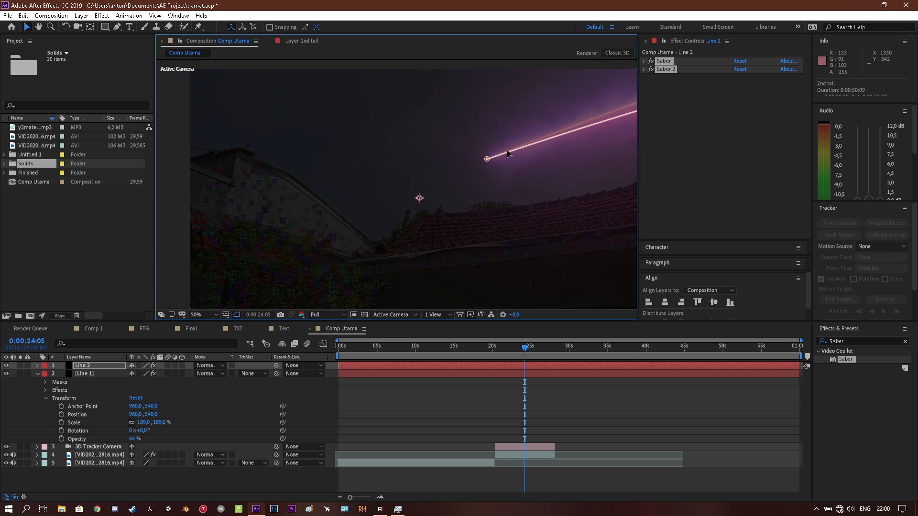
{"action": "left_click_drag", "start_coordinate": [507, 151], "coordinate": [371, 185]}
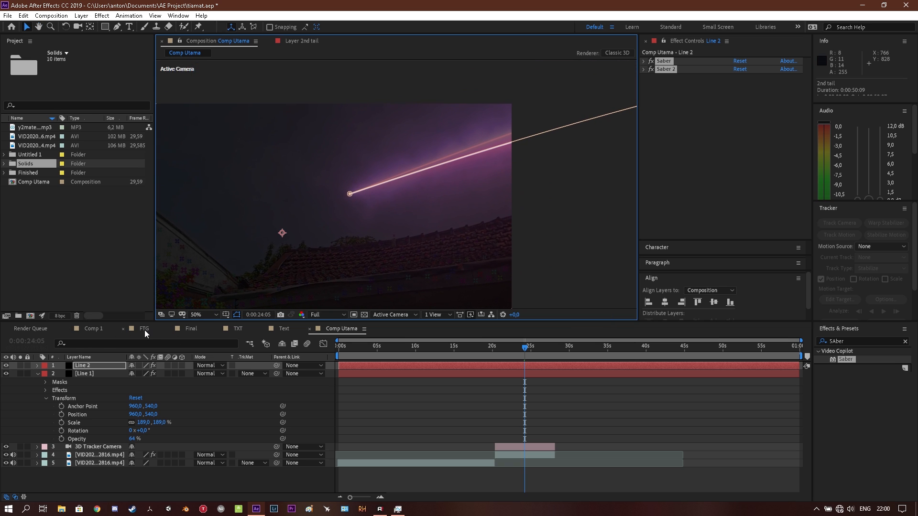
{"action": "left_click", "coordinate": [103, 367]}
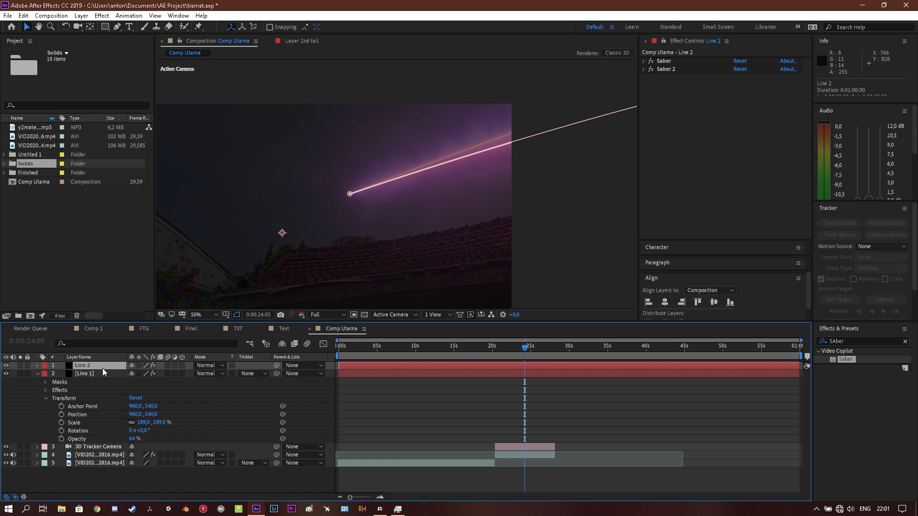
{"action": "key", "text": "ctrl+d"}
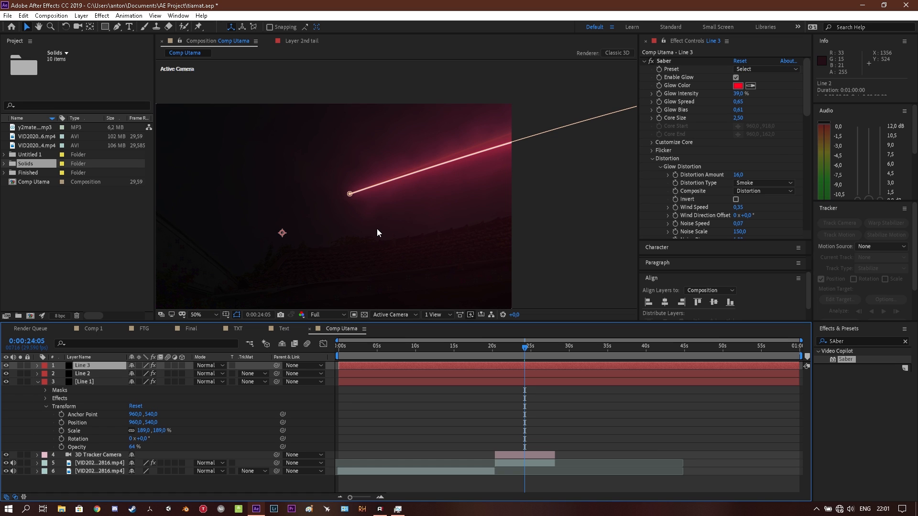
- Move the off-frame end point of the Line 3 mask path up and slightly inward so its beam fans out above the others
{"action": "scroll", "coordinate": [377, 228], "scroll_direction": "down", "scroll_amount": 2}
{"action": "left_click_drag", "start_coordinate": [462, 211], "coordinate": [321, 245]}
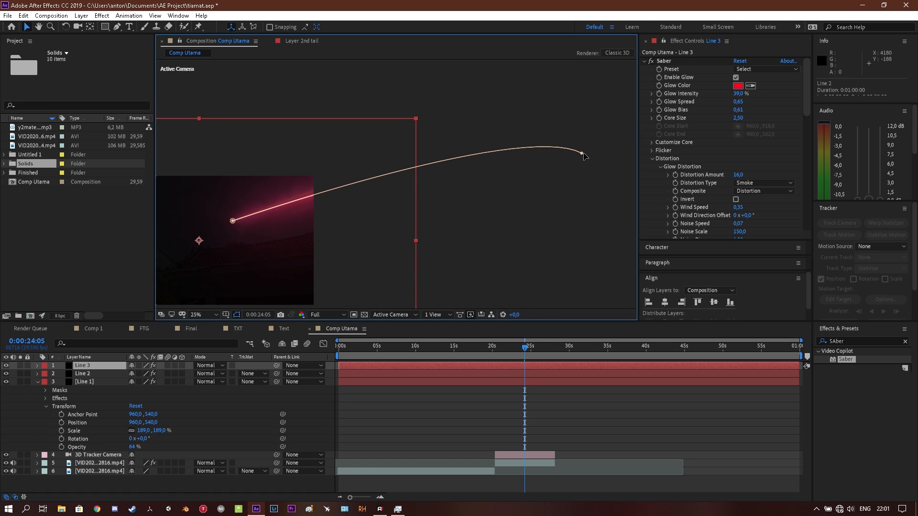
{"action": "left_click_drag", "start_coordinate": [584, 157], "coordinate": [568, 124]}
{"action": "scroll", "coordinate": [314, 210], "scroll_direction": "up", "scroll_amount": 2}
{"action": "left_click_drag", "start_coordinate": [239, 210], "coordinate": [524, 154]}
{"action": "scroll", "coordinate": [444, 191], "scroll_direction": "down", "scroll_amount": 4}
{"action": "scroll", "coordinate": [408, 189], "scroll_direction": "up", "scroll_amount": 4}
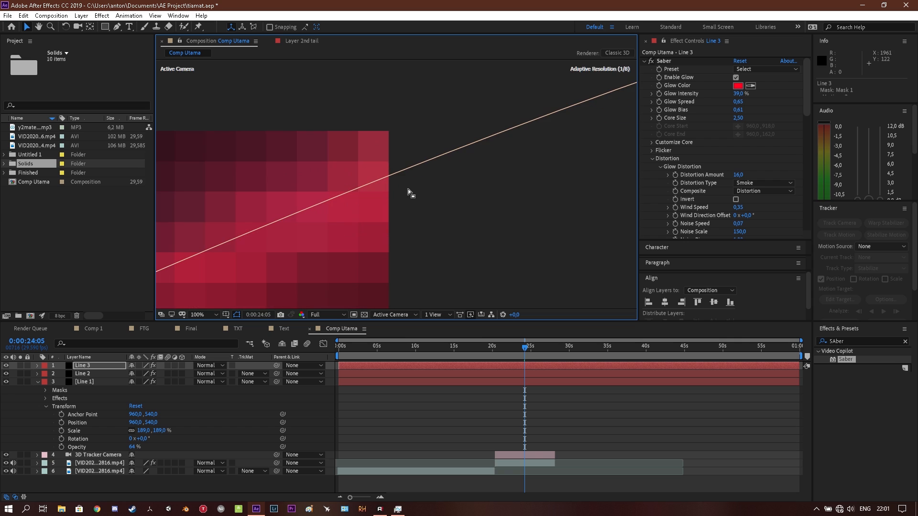
{"action": "left_click_drag", "start_coordinate": [309, 219], "coordinate": [465, 134]}
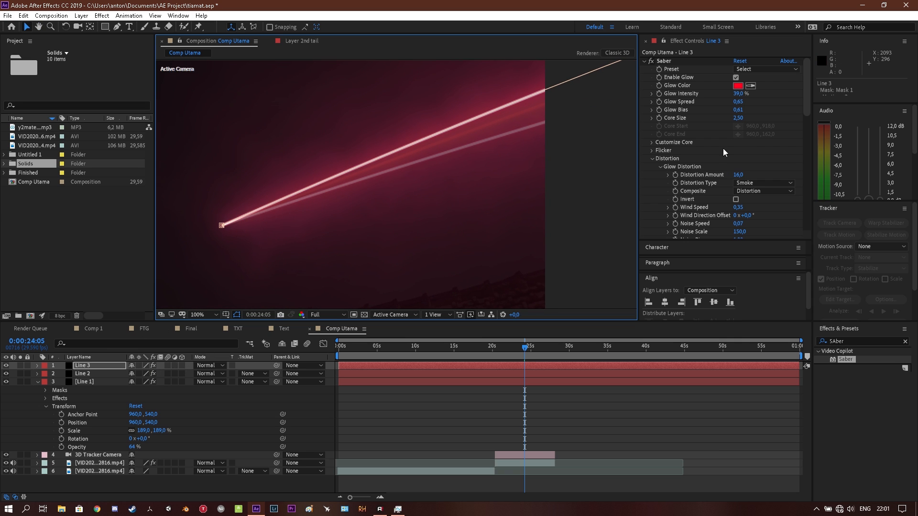
- Rename the Line 3 layer as Nebula
{"action": "right_click", "coordinate": [106, 367]}
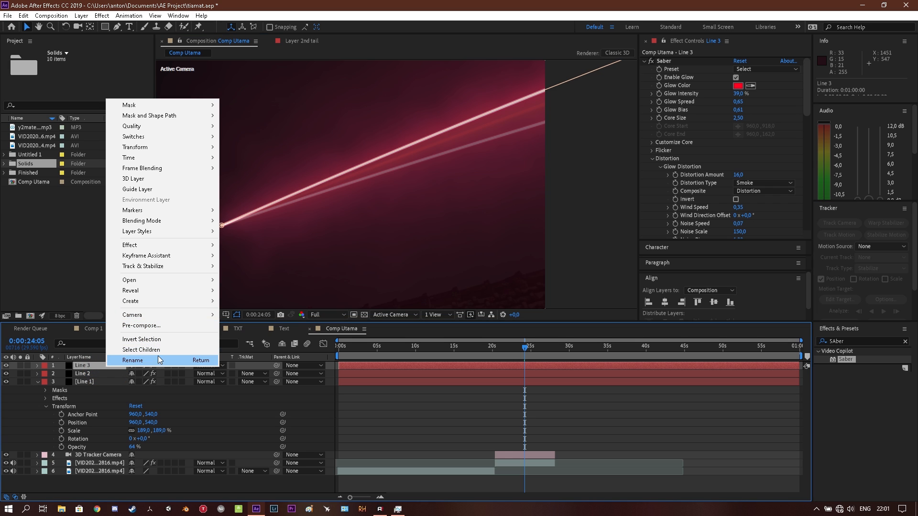
{"action": "left_click", "coordinate": [138, 360]}
{"action": "type", "text": "HN"}
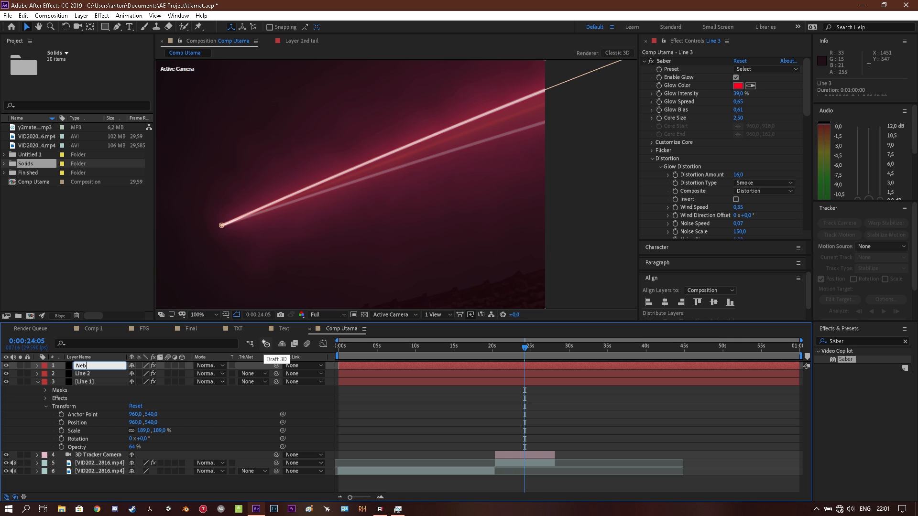
{"action": "type", "text": "bula"}
{"action": "key", "text": "Return"}
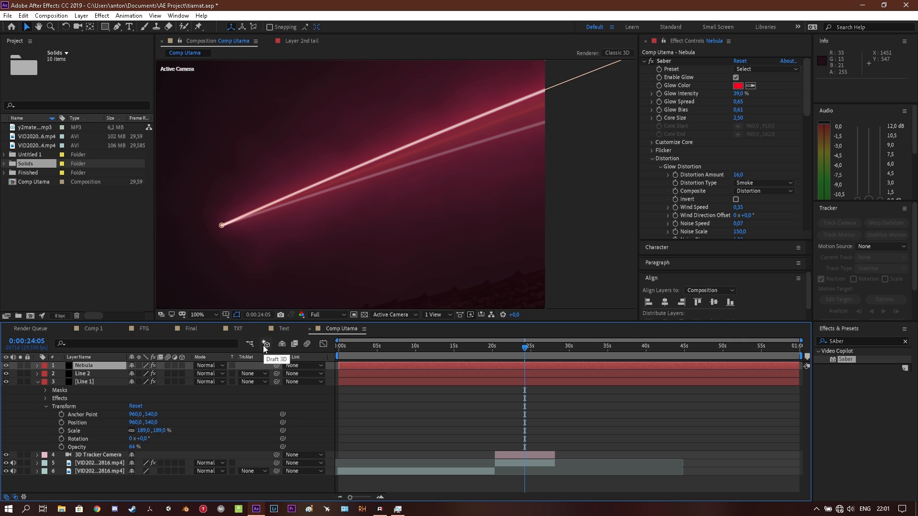
- Apply the Nebula preset to the first Saber effect on the Nebula layer and inspect the beams in the composition
{"action": "scroll", "coordinate": [650, 158], "scroll_direction": "down", "scroll_amount": 1}
{"action": "scroll", "coordinate": [700, 159], "scroll_direction": "down", "scroll_amount": 10}
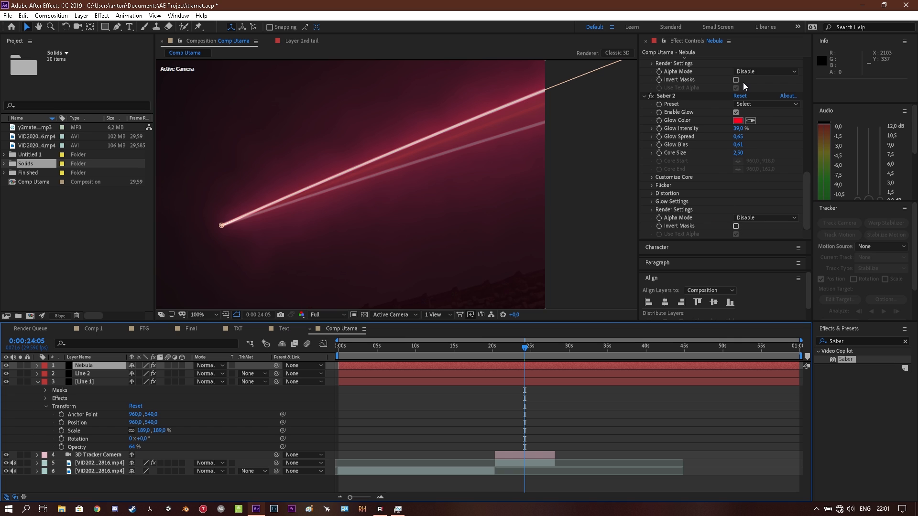
{"action": "scroll", "coordinate": [740, 115], "scroll_direction": "up", "scroll_amount": 12}
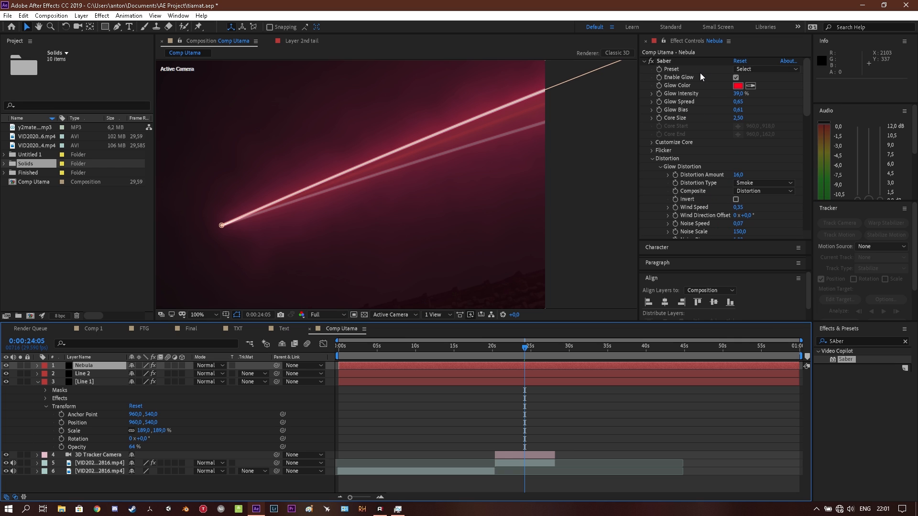
{"action": "left_click", "coordinate": [749, 70]}
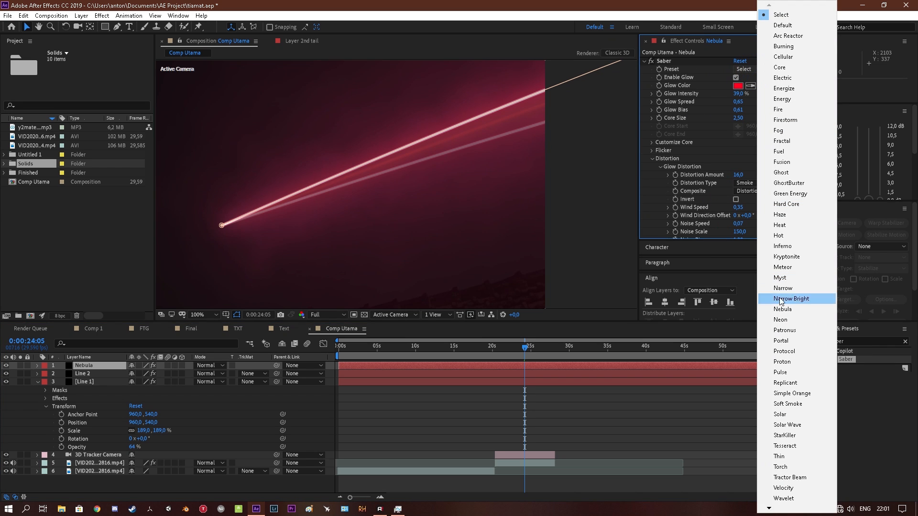
{"action": "left_click", "coordinate": [784, 309]}
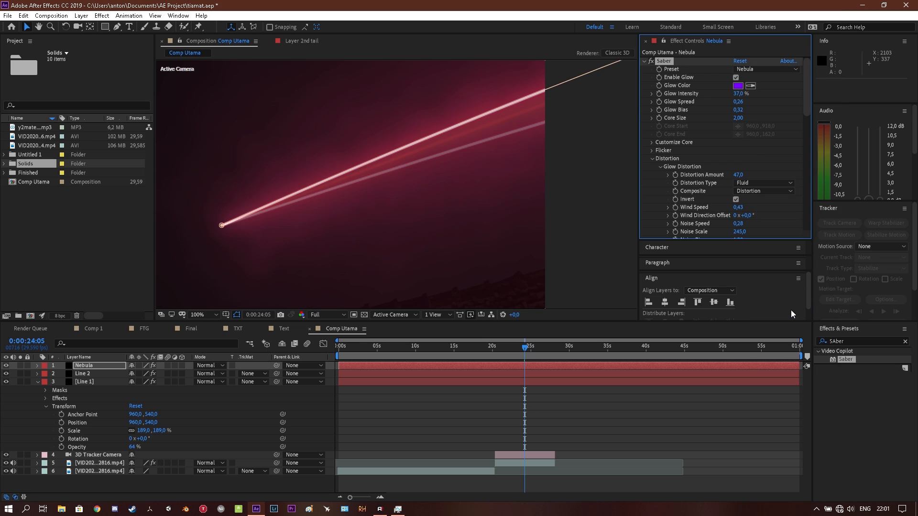
{"action": "scroll", "coordinate": [384, 150], "scroll_direction": "down", "scroll_amount": 2}
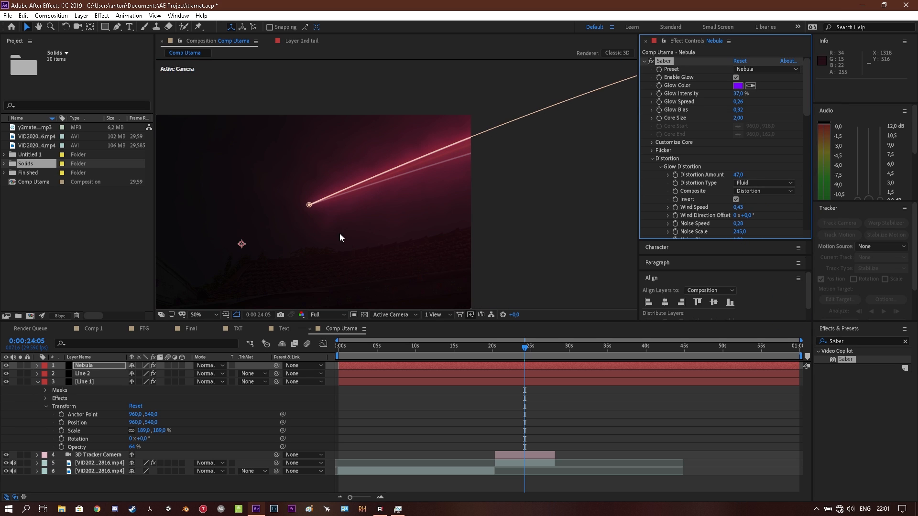
{"action": "scroll", "coordinate": [383, 158], "scroll_direction": "up", "scroll_amount": 2}
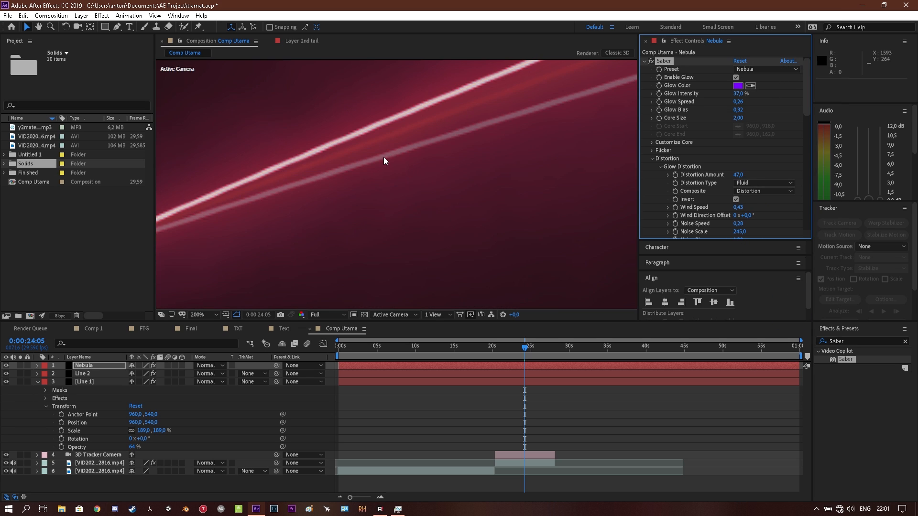
{"action": "scroll", "coordinate": [383, 157], "scroll_direction": "down", "scroll_amount": 1}
{"action": "left_click_drag", "start_coordinate": [416, 159], "coordinate": [400, 203]}
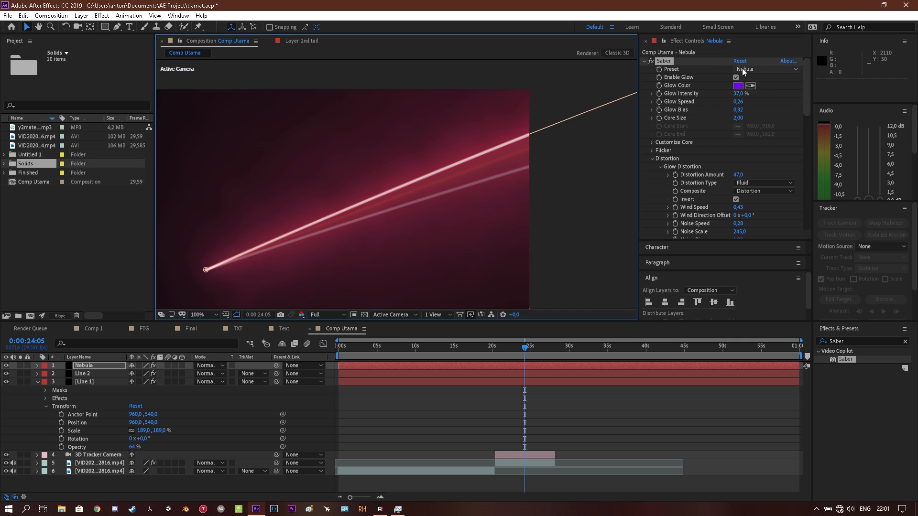
- Copy the Saber effect from the 2nd tail 2 layer in the FTG composition and return to Comp Utama
{"action": "left_click", "coordinate": [94, 370]}
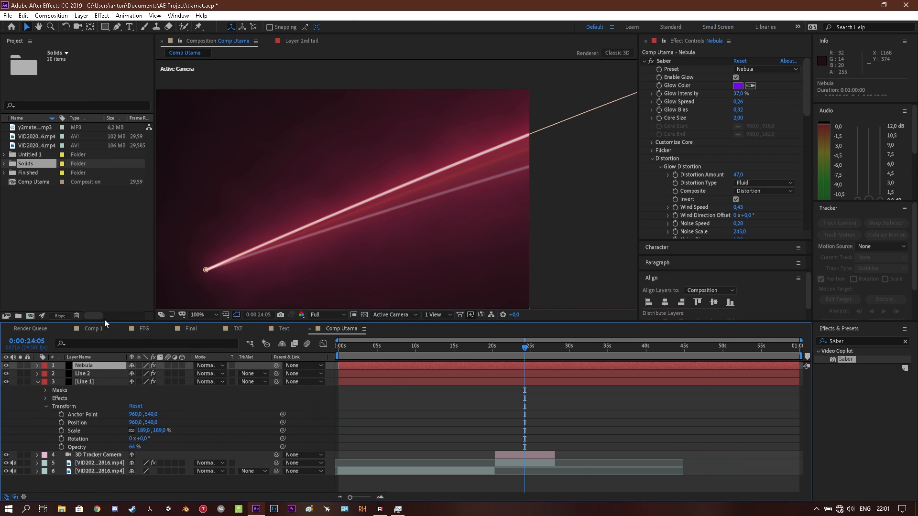
{"action": "left_click", "coordinate": [144, 328]}
{"action": "scroll", "coordinate": [212, 404], "scroll_direction": "up", "scroll_amount": 5}
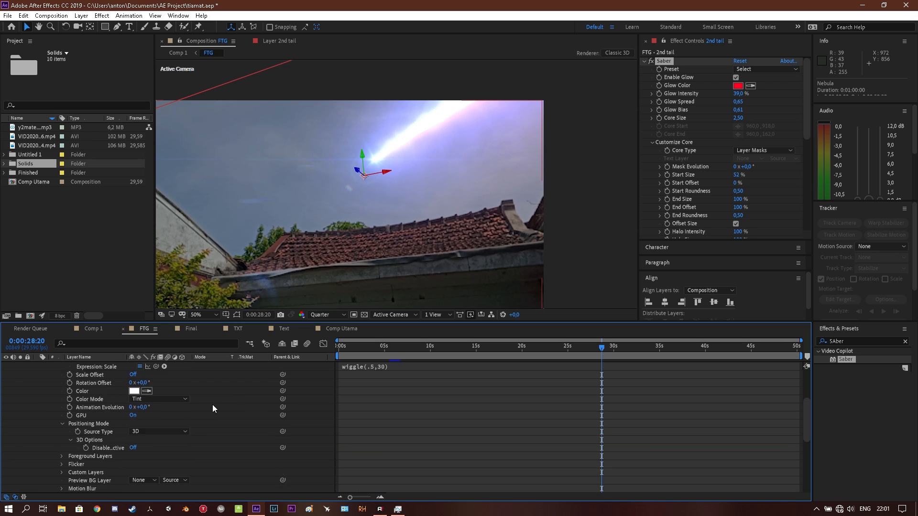
{"action": "left_click", "coordinate": [101, 367]}
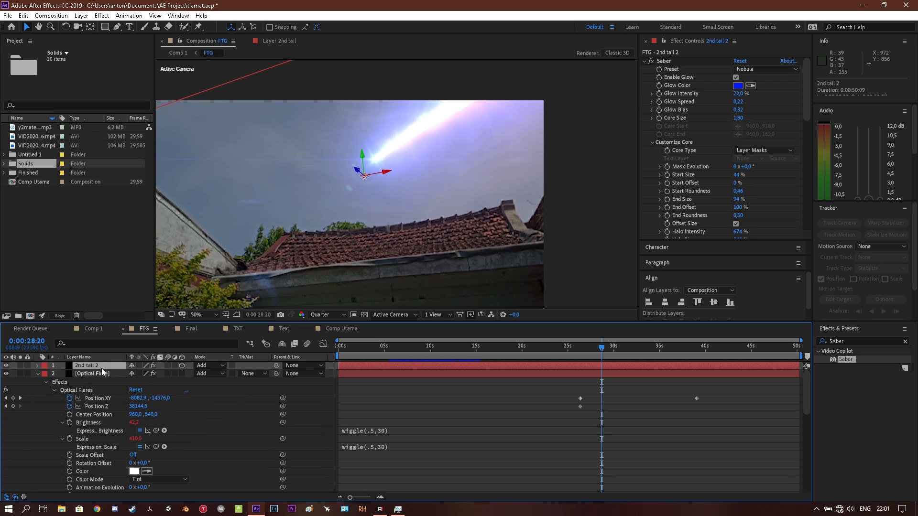
{"action": "left_click", "coordinate": [666, 62]}
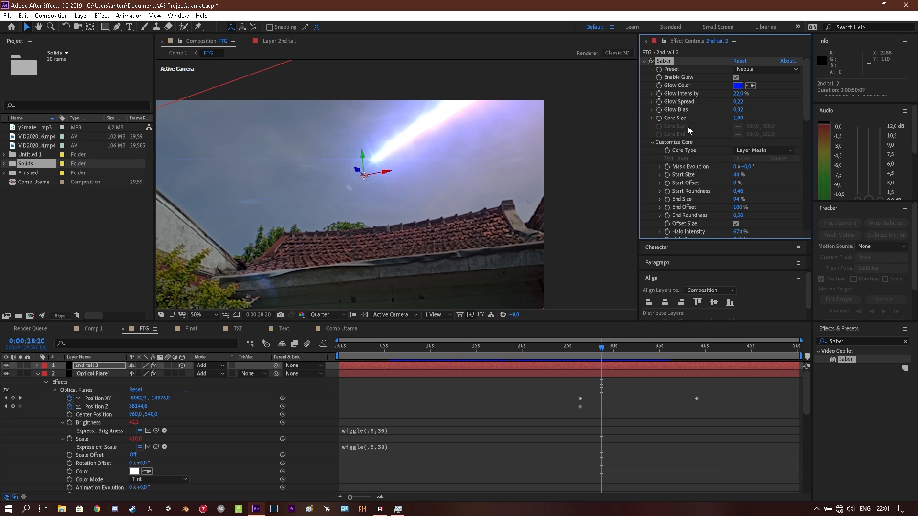
{"action": "left_click", "coordinate": [348, 329]}
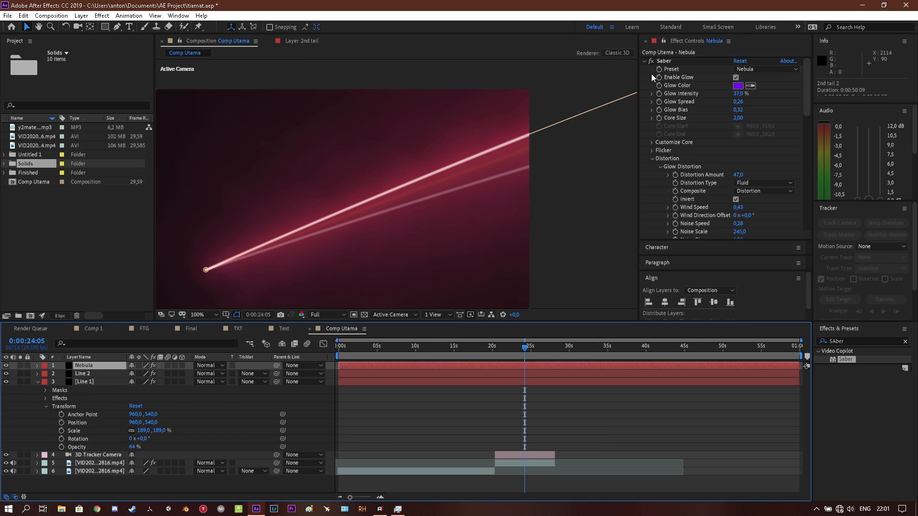
- Replace both Saber effects on the Nebula layer with the copied blue Nebula-preset Saber effect
{"action": "left_click", "coordinate": [662, 59]}
{"action": "key", "text": "Delete"}
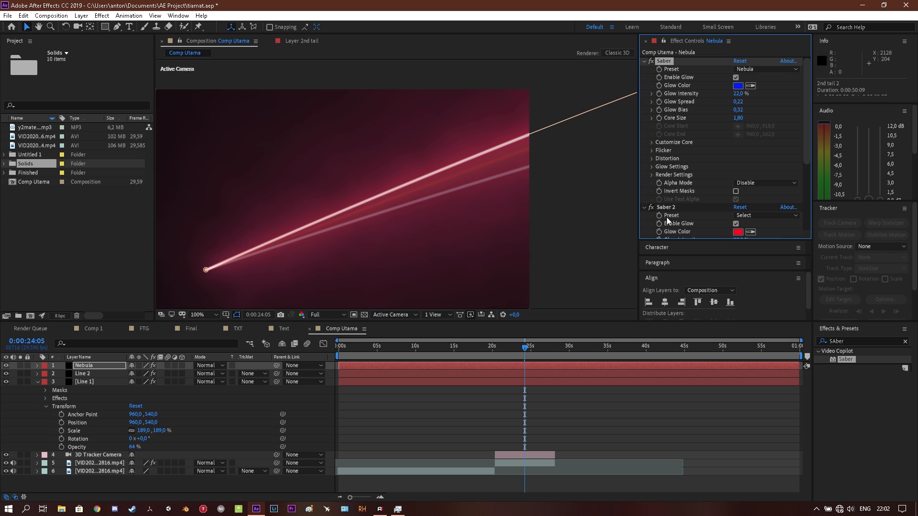
{"action": "scroll", "coordinate": [682, 152], "scroll_direction": "down", "scroll_amount": 4}
{"action": "scroll", "coordinate": [682, 152], "scroll_direction": "up", "scroll_amount": 4}
{"action": "key", "text": "Delete"}
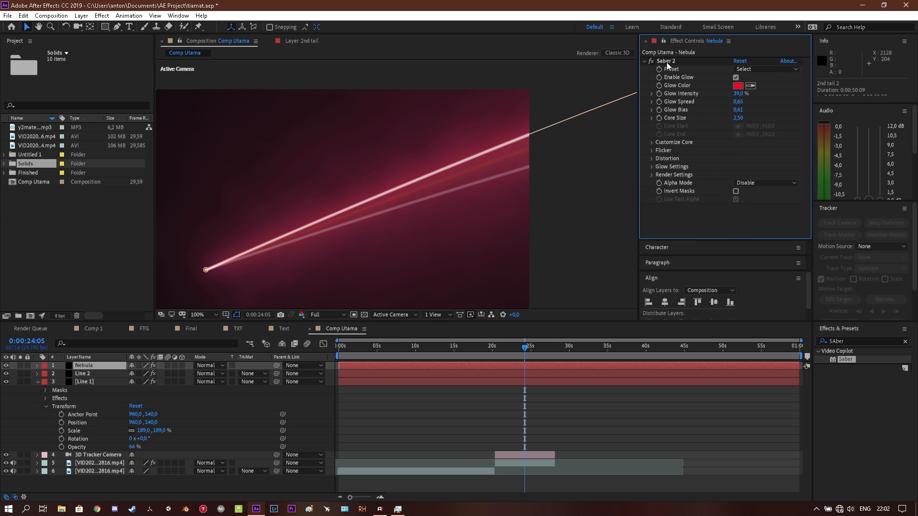
{"action": "left_click", "coordinate": [671, 61]}
{"action": "key", "text": "Return"}
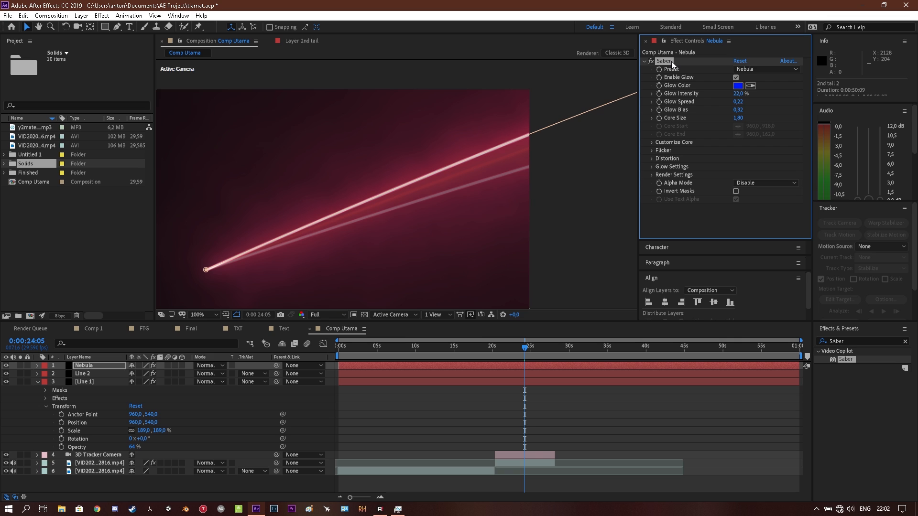
{"action": "key", "text": "Return"}
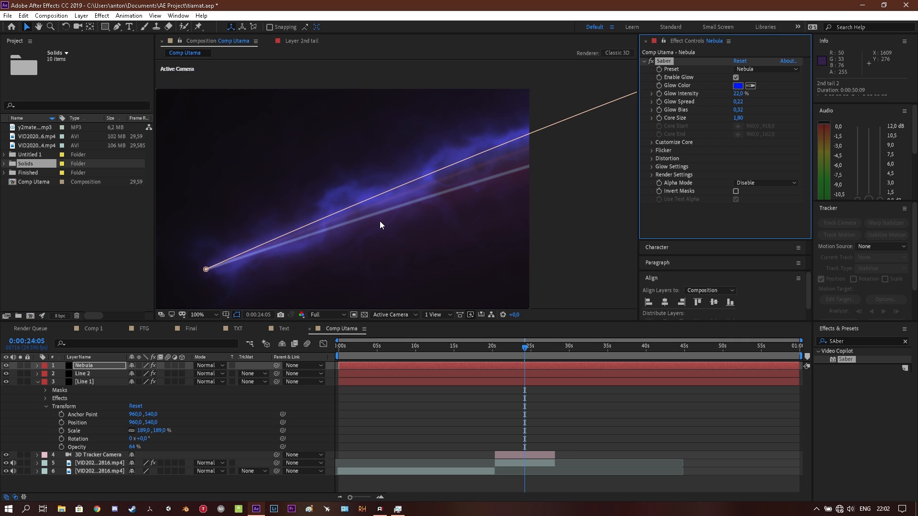
- Examine the Line 1, Line 2 and Nebula beams against the darkened footage in Comp Utama
{"action": "left_click", "coordinate": [96, 382]}
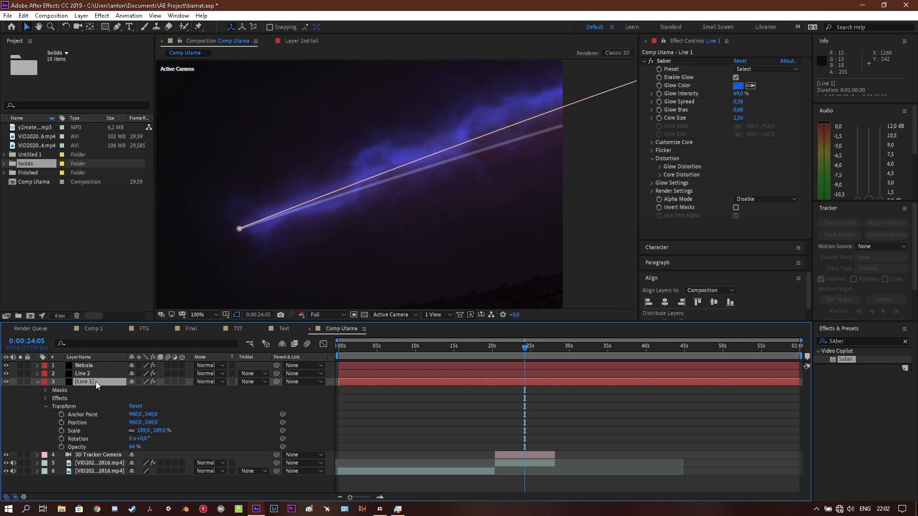
{"action": "left_click", "coordinate": [101, 374]}
{"action": "left_click", "coordinate": [101, 365]}
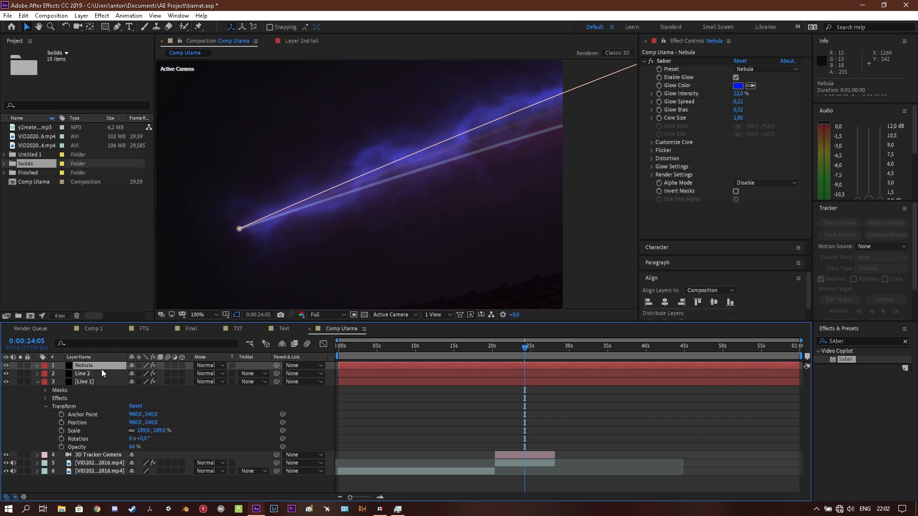
{"action": "left_click_drag", "start_coordinate": [598, 98], "coordinate": [578, 150]}
{"action": "scroll", "coordinate": [569, 156], "scroll_direction": "down", "scroll_amount": 1}
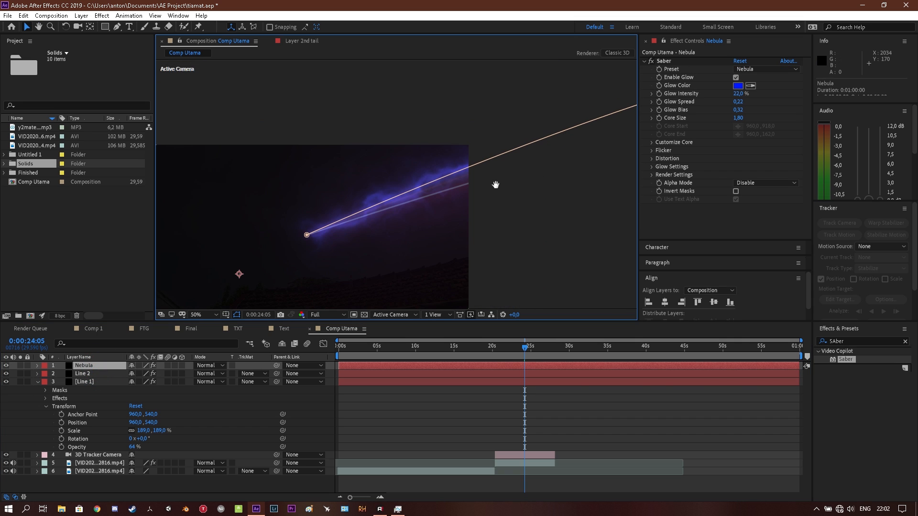
{"action": "left_click_drag", "start_coordinate": [496, 184], "coordinate": [527, 126]}
{"action": "scroll", "coordinate": [367, 219], "scroll_direction": "up", "scroll_amount": 1}
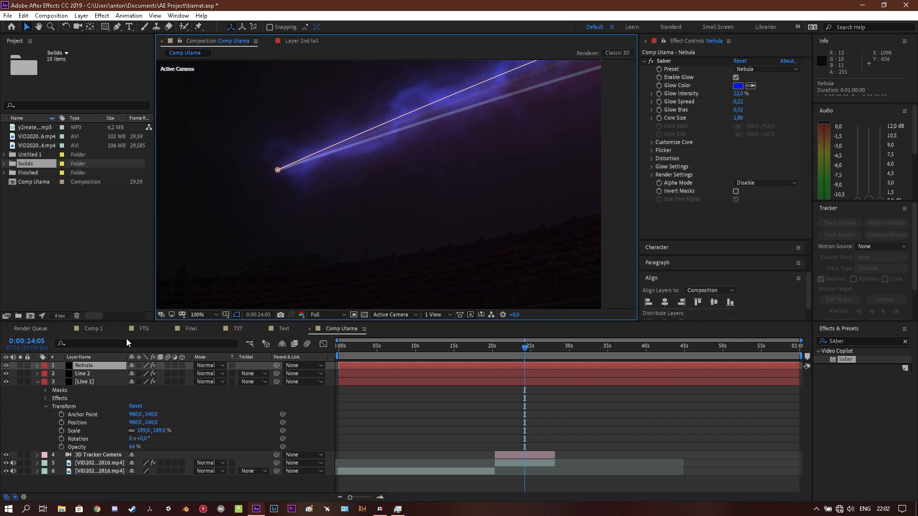
{"action": "scroll", "coordinate": [356, 142], "scroll_direction": "down", "scroll_amount": 1}
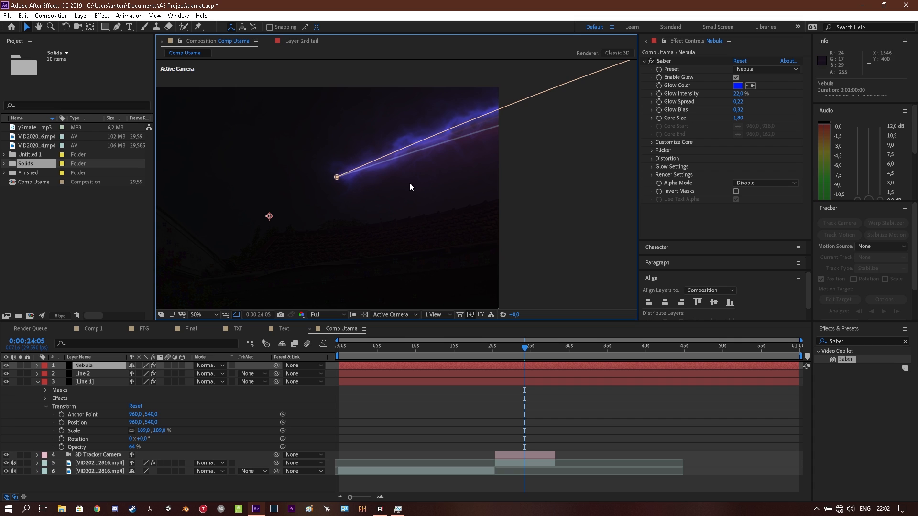
{"action": "scroll", "coordinate": [396, 186], "scroll_direction": "down", "scroll_amount": 1}
{"action": "left_click_drag", "start_coordinate": [351, 182], "coordinate": [411, 158]}
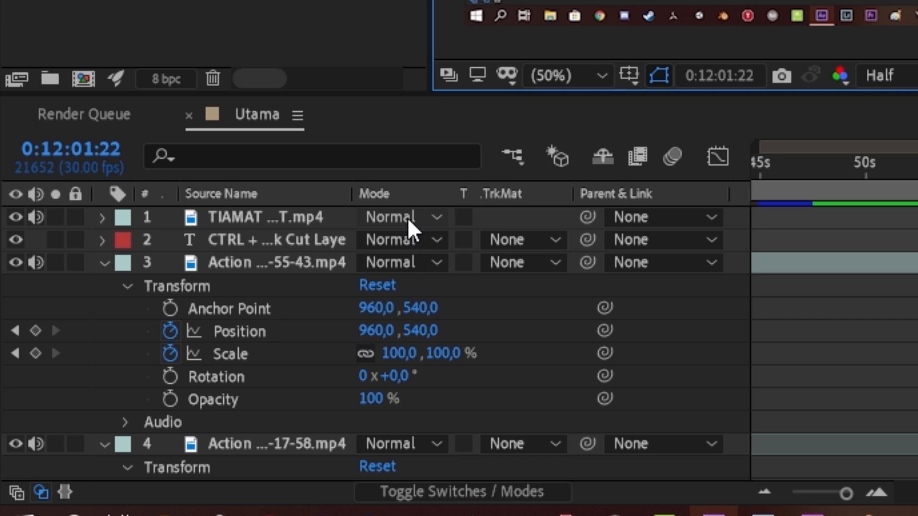
- Toggle the Utama timeline's blend mode columns off and back on, along with its layer switches
{"action": "left_click", "coordinate": [40, 492]}
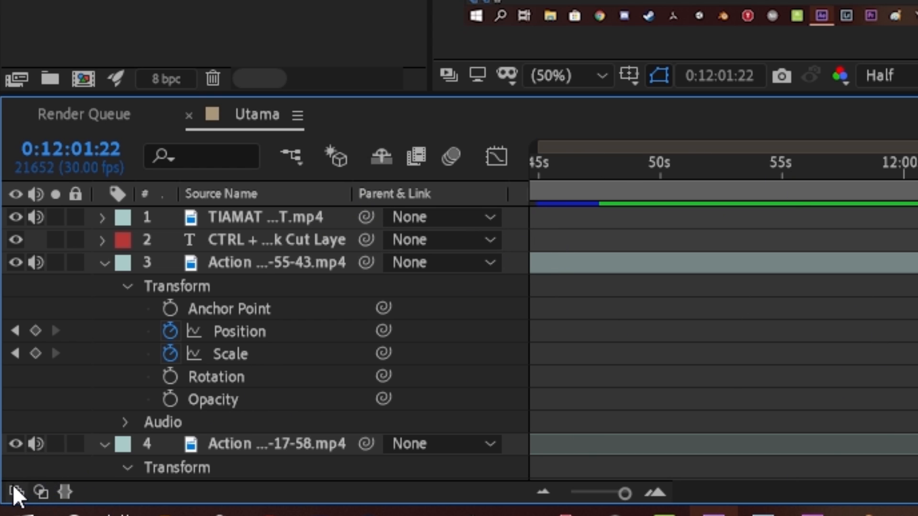
{"action": "left_click", "coordinate": [41, 490]}
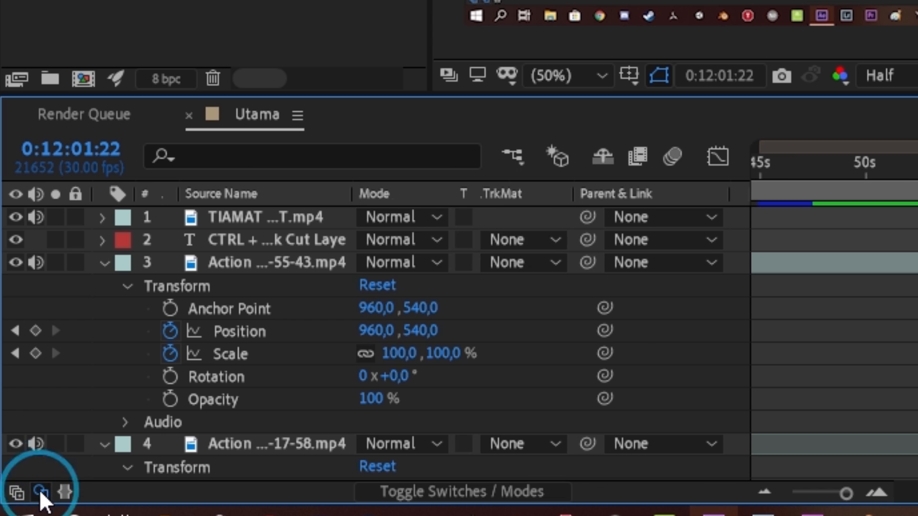
{"action": "left_click", "coordinate": [17, 491]}
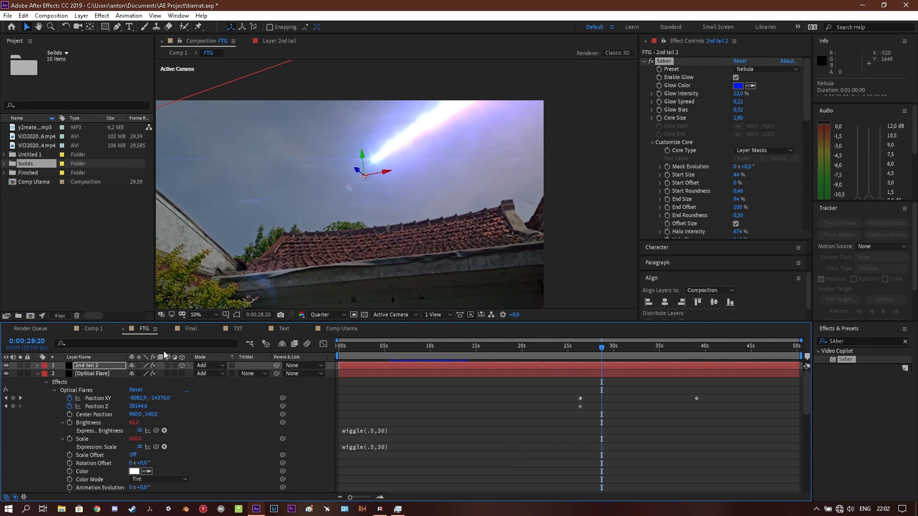
- Set the blend mode of the Nebula, Line 2 and Line 1 layers in Comp Utama to Add
{"action": "left_click", "coordinate": [91, 329]}
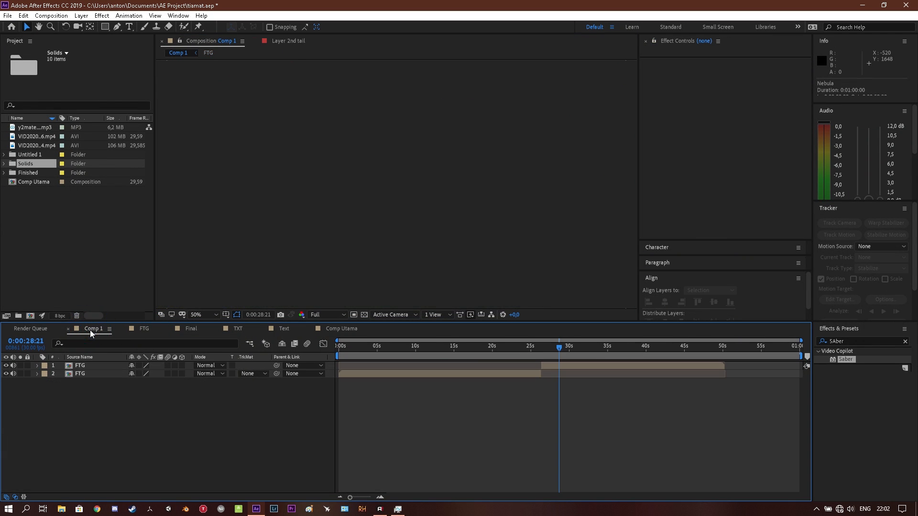
{"action": "left_click", "coordinate": [341, 328]}
{"action": "left_click", "coordinate": [204, 367]}
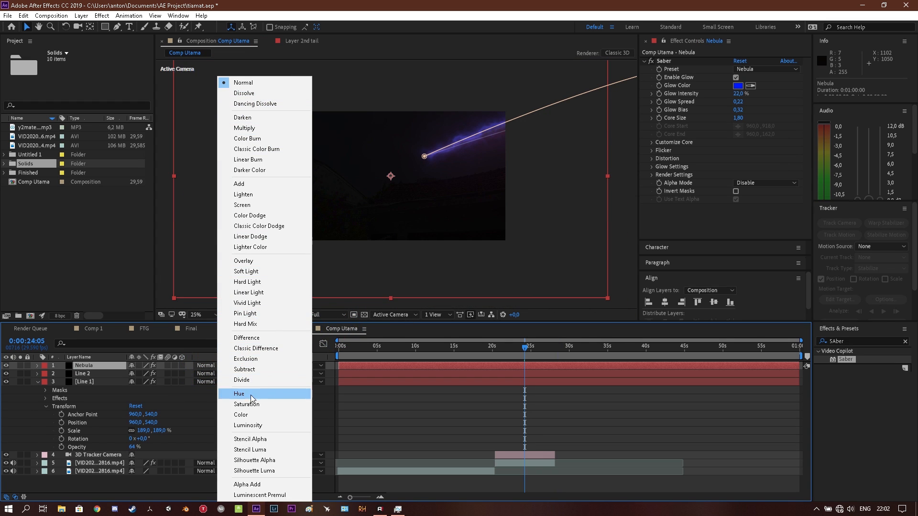
{"action": "left_click", "coordinate": [206, 367]}
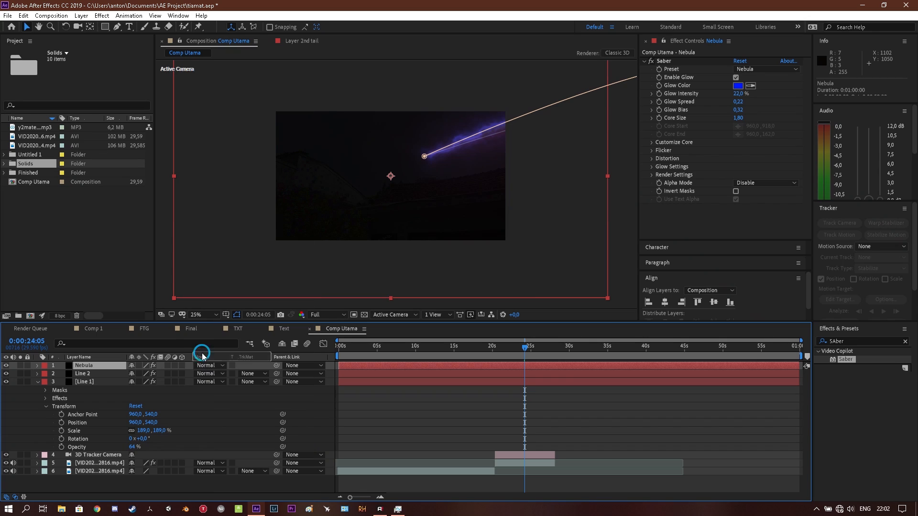
{"action": "left_click", "coordinate": [212, 367]}
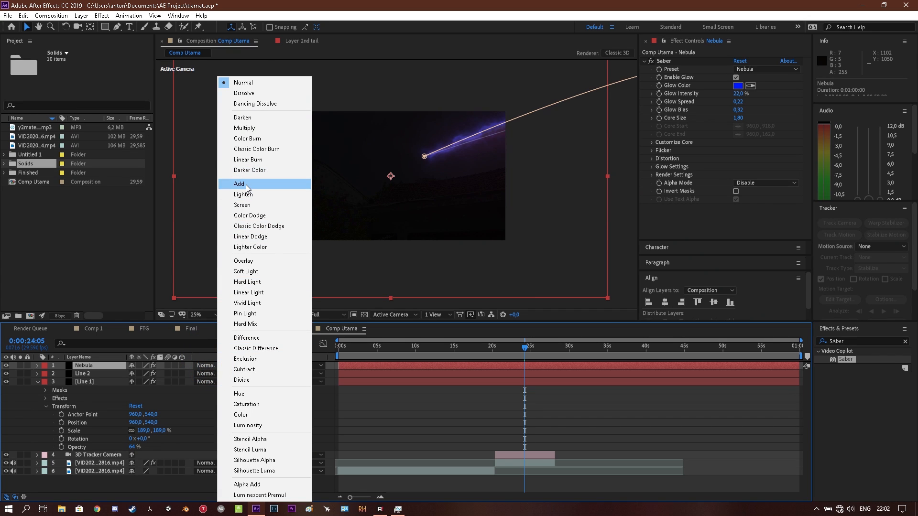
{"action": "left_click", "coordinate": [245, 186]}
{"action": "left_click", "coordinate": [208, 374]}
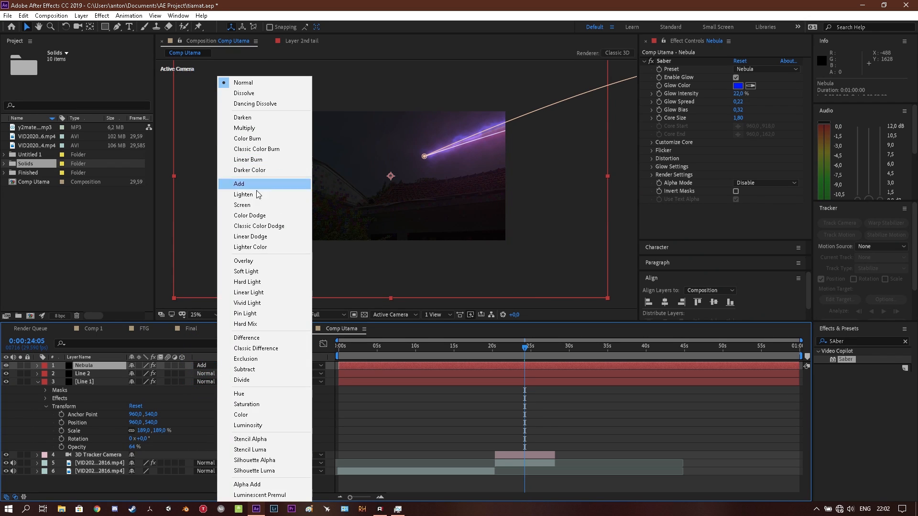
{"action": "left_click", "coordinate": [256, 189]}
{"action": "left_click", "coordinate": [206, 382]}
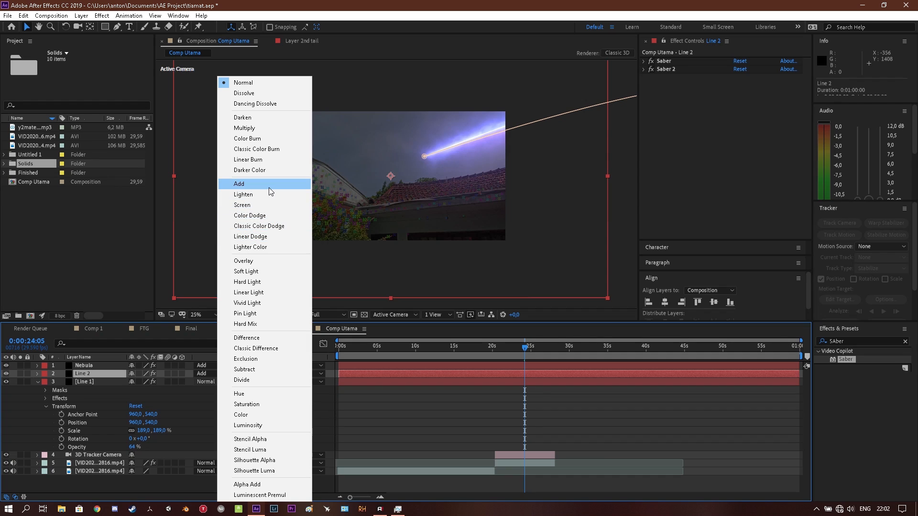
{"action": "left_click", "coordinate": [287, 180]}
- Turn off Render Track Points in the 3D Camera Tracker effect on the upper footage layer
{"action": "scroll", "coordinate": [464, 139], "scroll_direction": "up", "scroll_amount": 2}
{"action": "left_click_drag", "start_coordinate": [465, 139], "coordinate": [404, 182]}
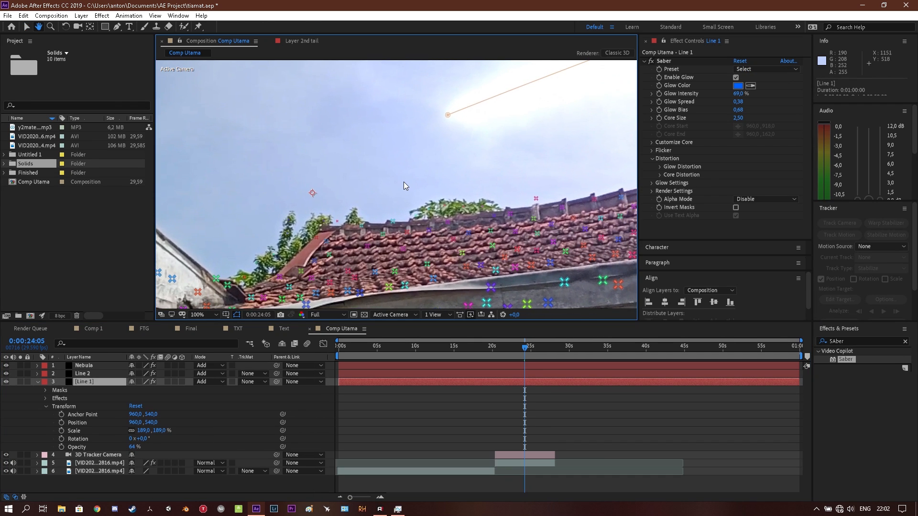
{"action": "scroll", "coordinate": [404, 182], "scroll_direction": "down", "scroll_amount": 1}
{"action": "left_click_drag", "start_coordinate": [470, 165], "coordinate": [539, 133]}
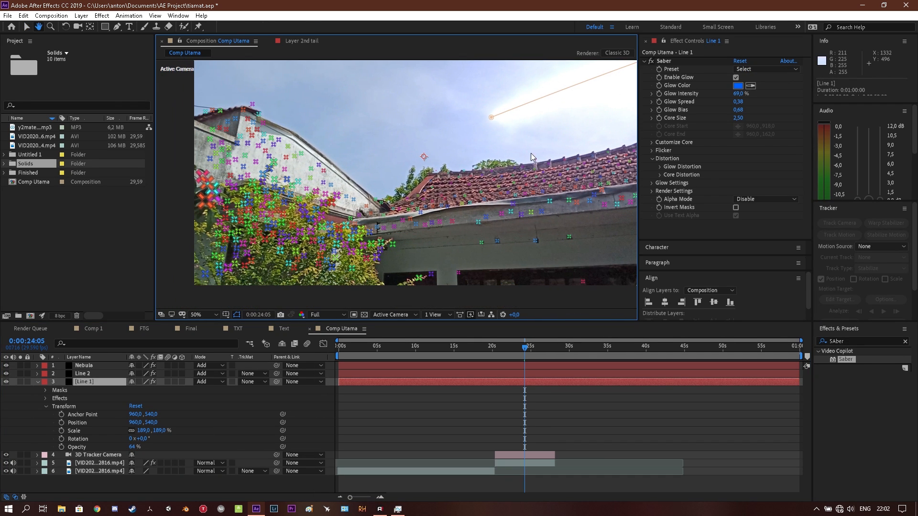
{"action": "left_click", "coordinate": [512, 462]}
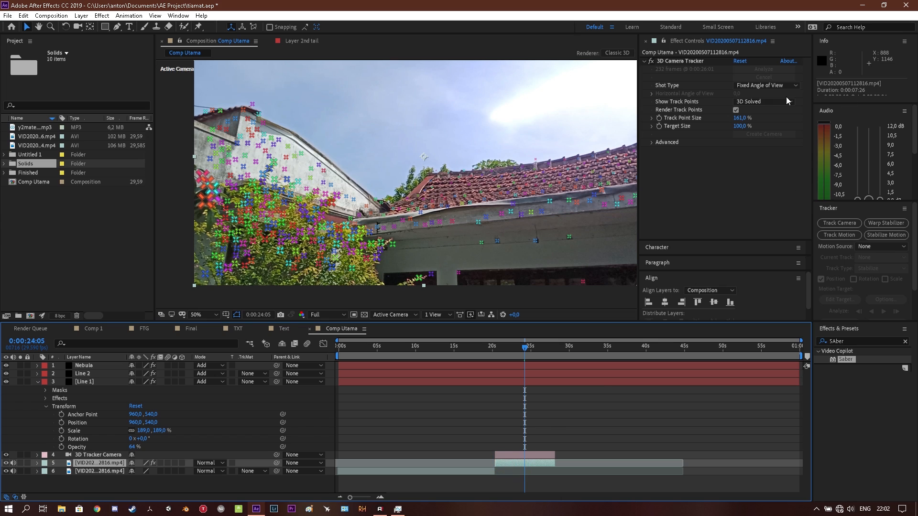
{"action": "left_click", "coordinate": [736, 110]}
- Find the Levels effect and apply it to the camera-tracked footage layer in Comp Utama
{"action": "scroll", "coordinate": [459, 150], "scroll_direction": "down", "scroll_amount": 1}
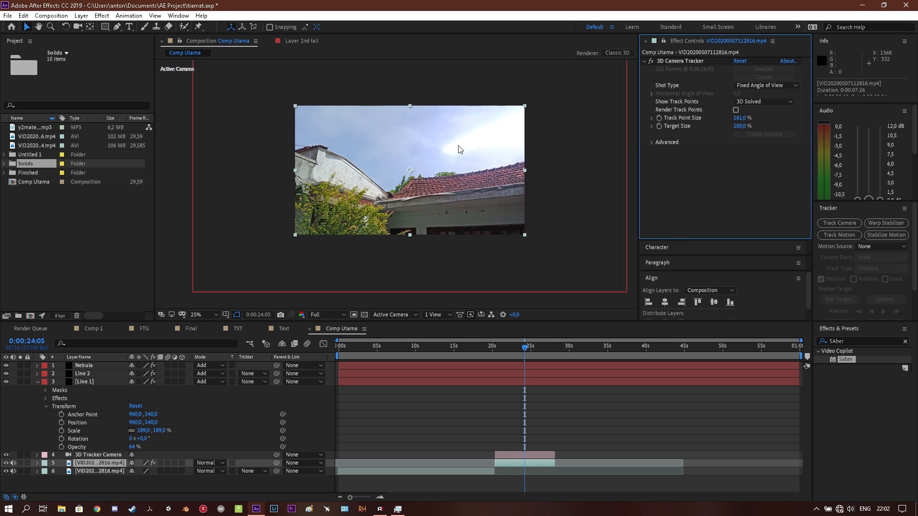
{"action": "left_click_drag", "start_coordinate": [459, 150], "coordinate": [377, 192]}
{"action": "scroll", "coordinate": [401, 175], "scroll_direction": "up", "scroll_amount": 1}
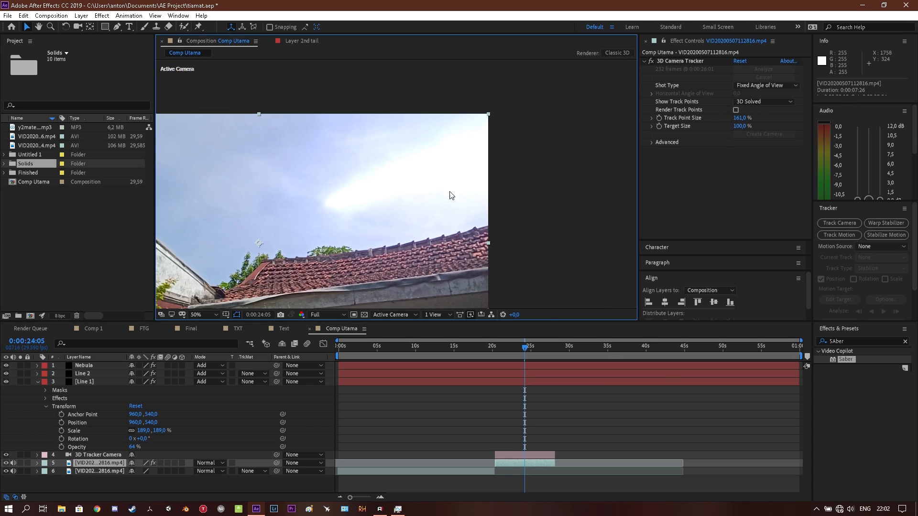
{"action": "left_click", "coordinate": [862, 340]}
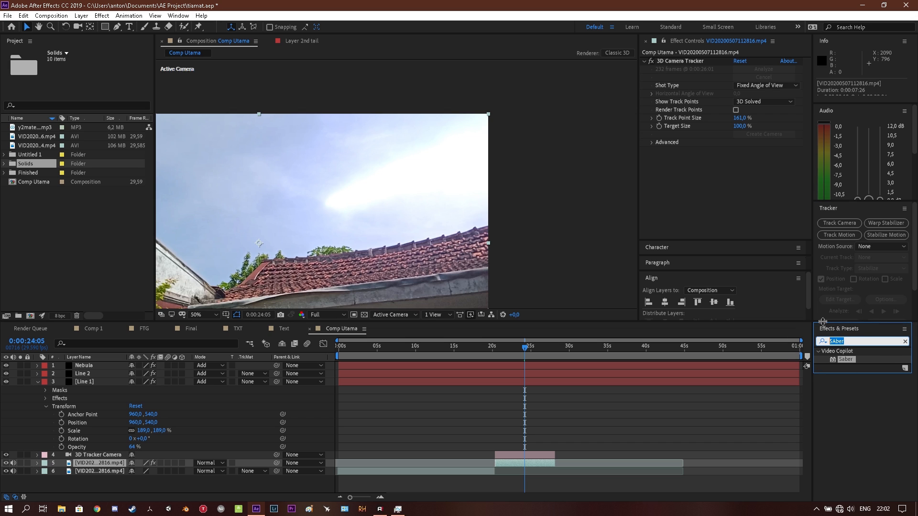
{"action": "type", "text": "Level"}
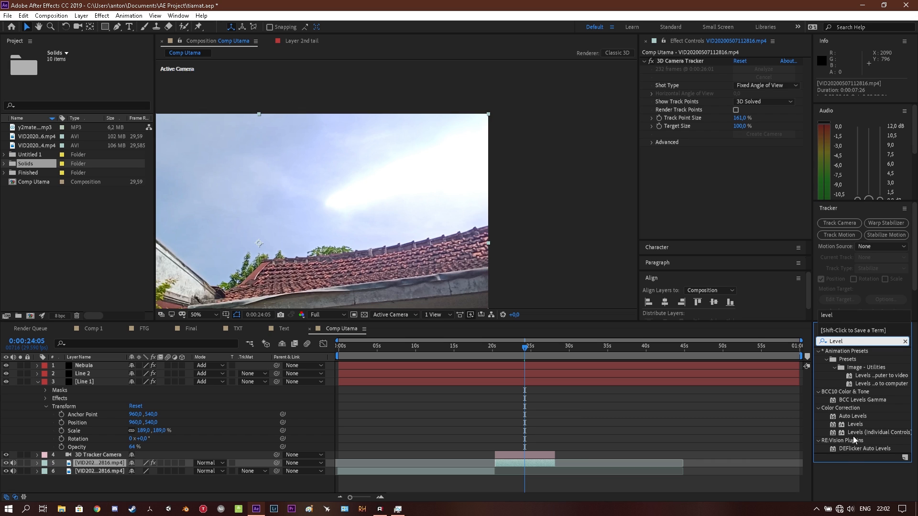
{"action": "left_click_drag", "start_coordinate": [851, 424], "coordinate": [524, 466]}
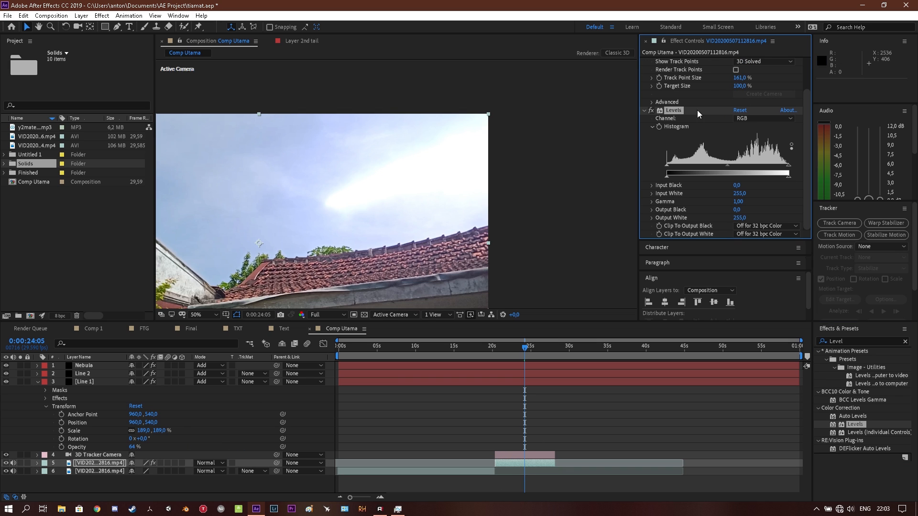
- Copy the Levels effect from the camera-tracked footage layer in comp FTG and paste its settings onto the tracked footage in Comp Utama
{"action": "left_click", "coordinate": [142, 329]}
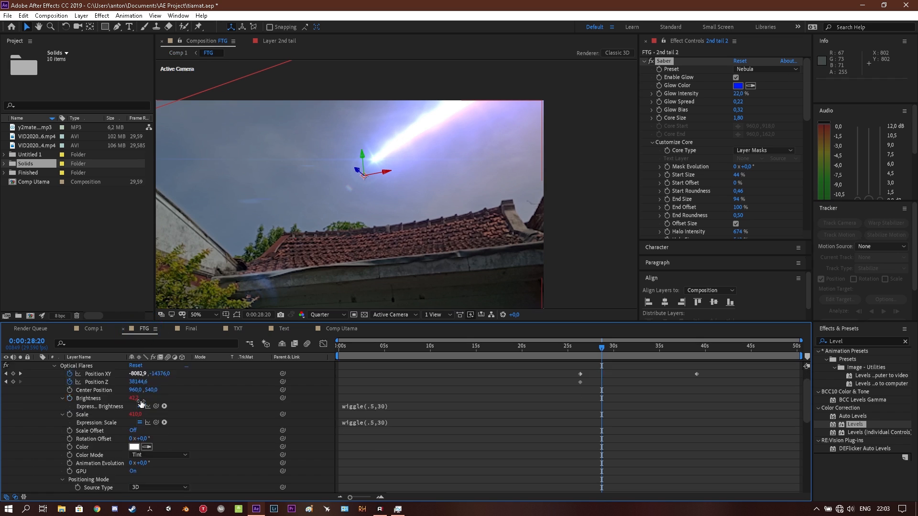
{"action": "scroll", "coordinate": [141, 404], "scroll_direction": "down", "scroll_amount": 10}
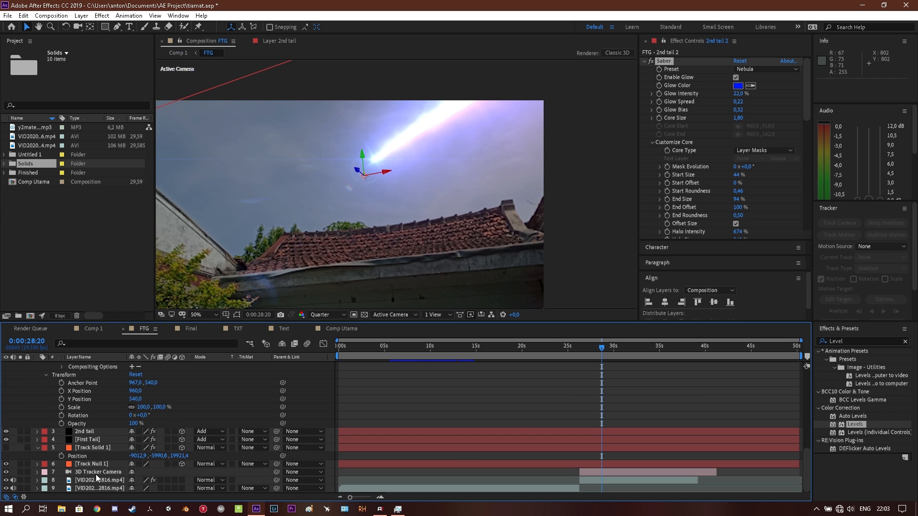
{"action": "left_click", "coordinate": [98, 480]}
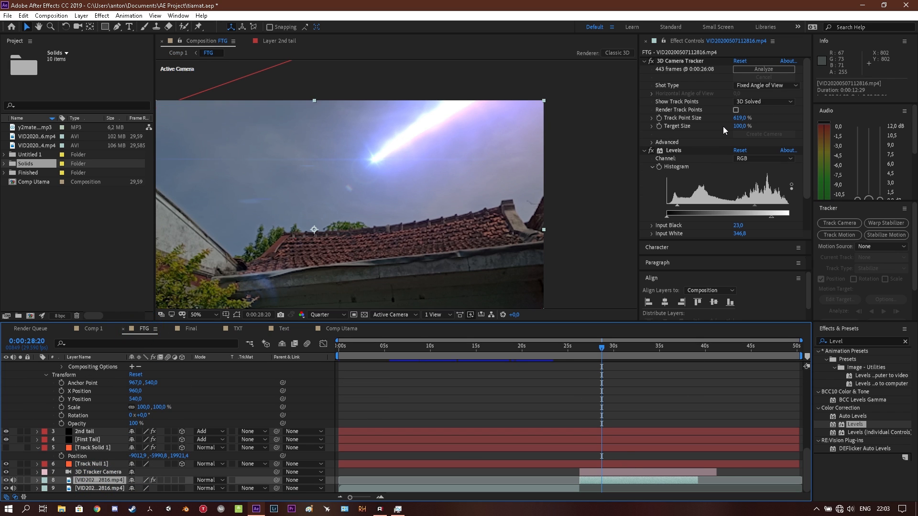
{"action": "scroll", "coordinate": [722, 127], "scroll_direction": "down", "scroll_amount": 2}
{"action": "left_click", "coordinate": [675, 111]}
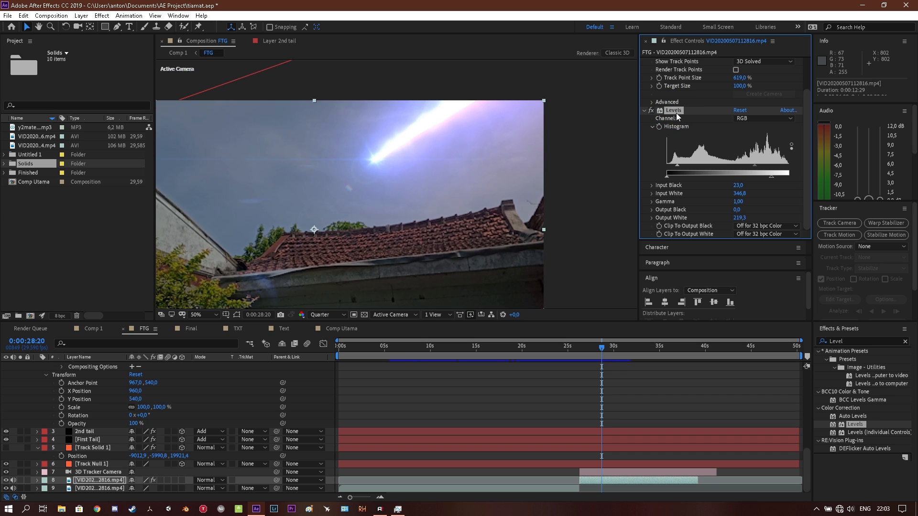
{"action": "left_click", "coordinate": [328, 328]}
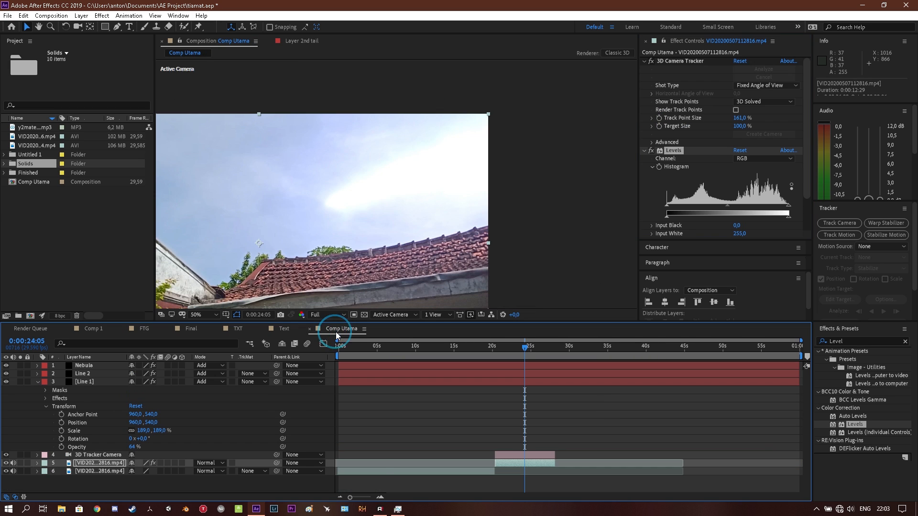
{"action": "scroll", "coordinate": [704, 158], "scroll_direction": "down", "scroll_amount": 2}
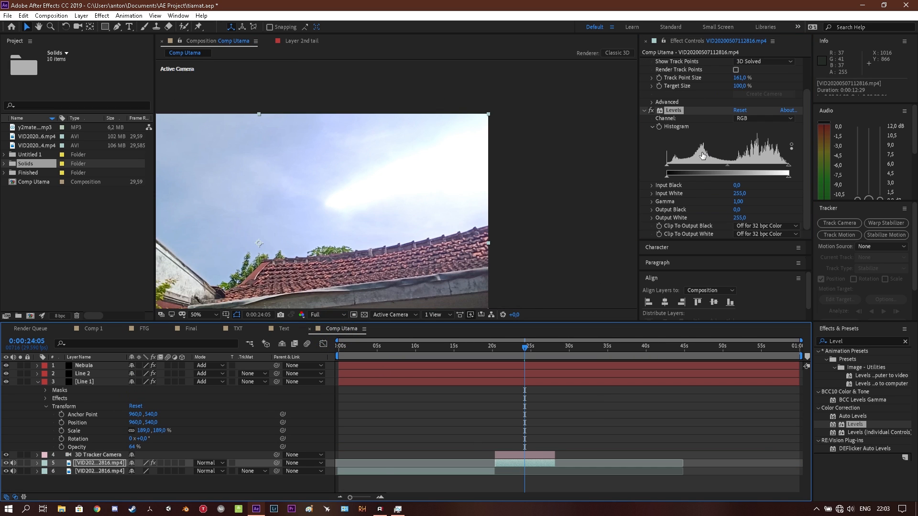
{"action": "left_click", "coordinate": [686, 110]}
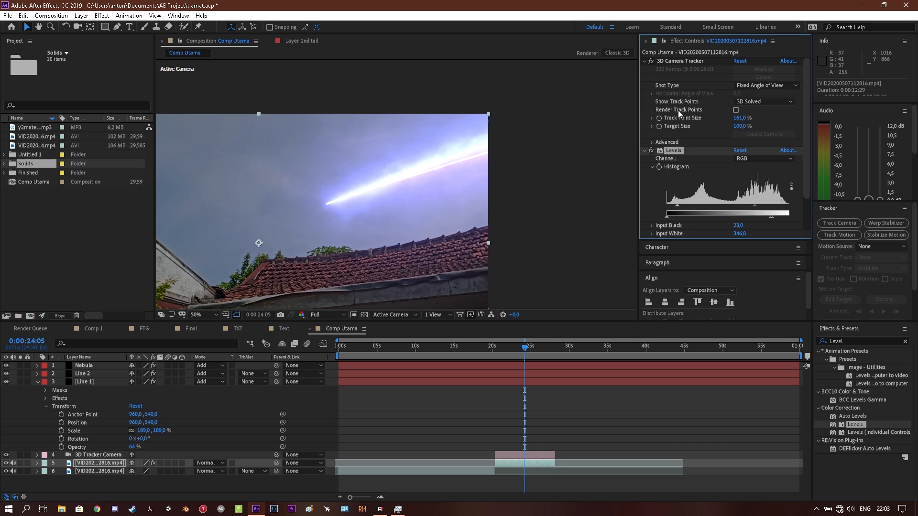
{"action": "scroll", "coordinate": [692, 154], "scroll_direction": "down", "scroll_amount": 1}
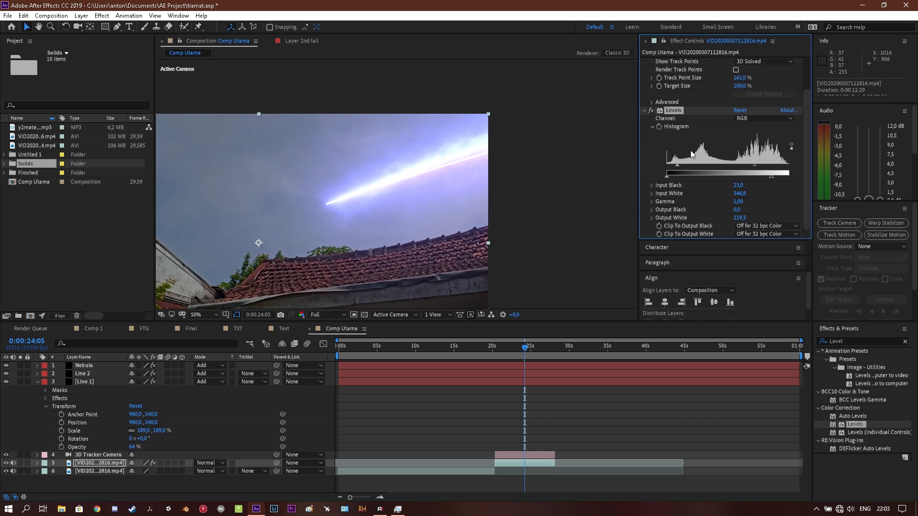
- Examine the color-corrected footage and comet tail up close with the Levels settings, then check the frame at 0:00:24:27
{"action": "scroll", "coordinate": [356, 175], "scroll_direction": "down", "scroll_amount": 2}
{"action": "left_click_drag", "start_coordinate": [360, 175], "coordinate": [381, 174]}
{"action": "scroll", "coordinate": [382, 174], "scroll_direction": "up", "scroll_amount": 3}
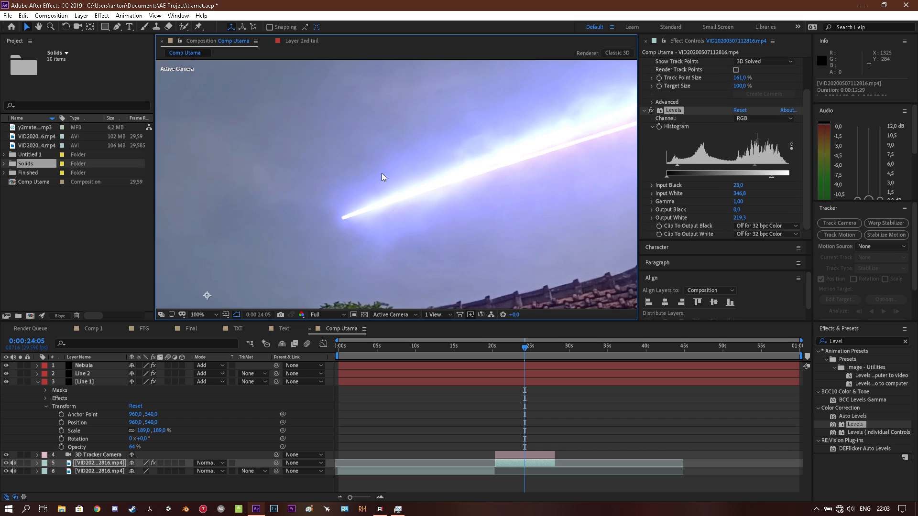
{"action": "scroll", "coordinate": [382, 173], "scroll_direction": "down", "scroll_amount": 3}
{"action": "scroll", "coordinate": [381, 173], "scroll_direction": "up", "scroll_amount": 1}
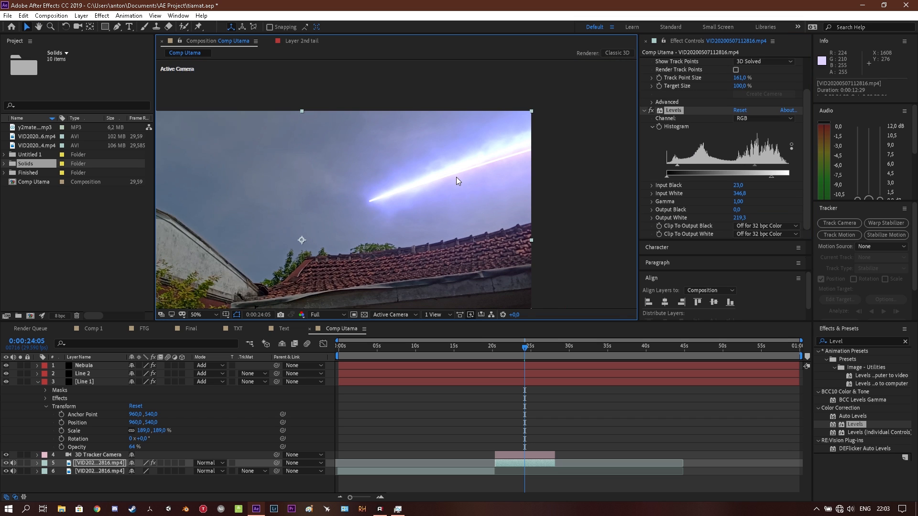
{"action": "scroll", "coordinate": [451, 165], "scroll_direction": "up", "scroll_amount": 1}
{"action": "scroll", "coordinate": [450, 153], "scroll_direction": "up", "scroll_amount": 2}
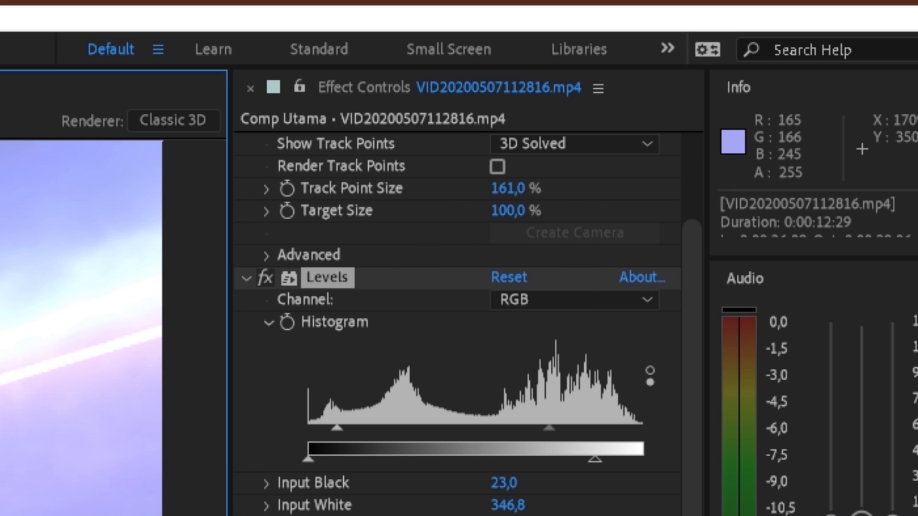
{"action": "scroll", "coordinate": [313, 455], "scroll_direction": "up", "scroll_amount": 3}
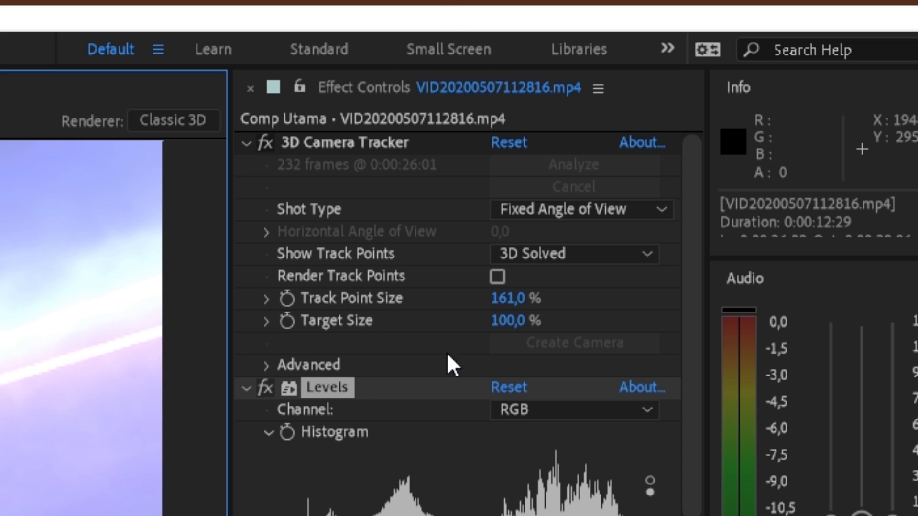
{"action": "scroll", "coordinate": [420, 311], "scroll_direction": "down", "scroll_amount": 3}
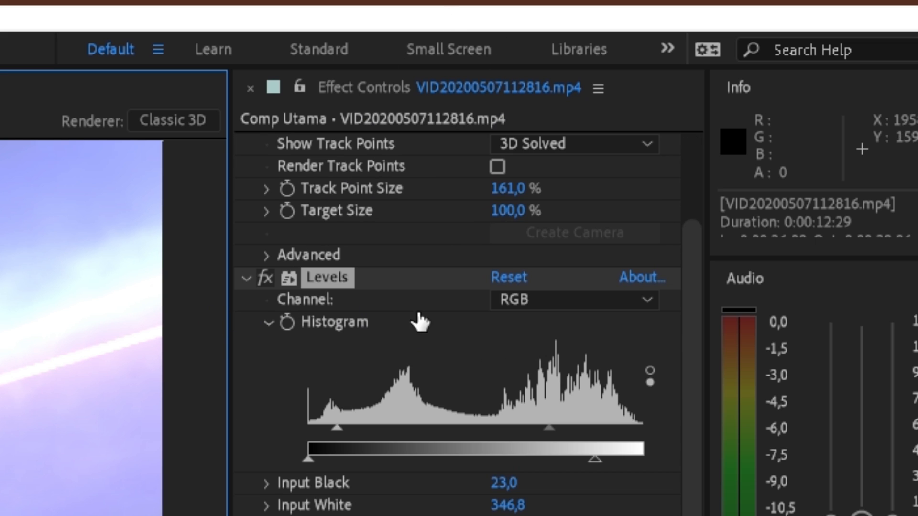
{"action": "scroll", "coordinate": [81, 330], "scroll_direction": "down", "scroll_amount": 2}
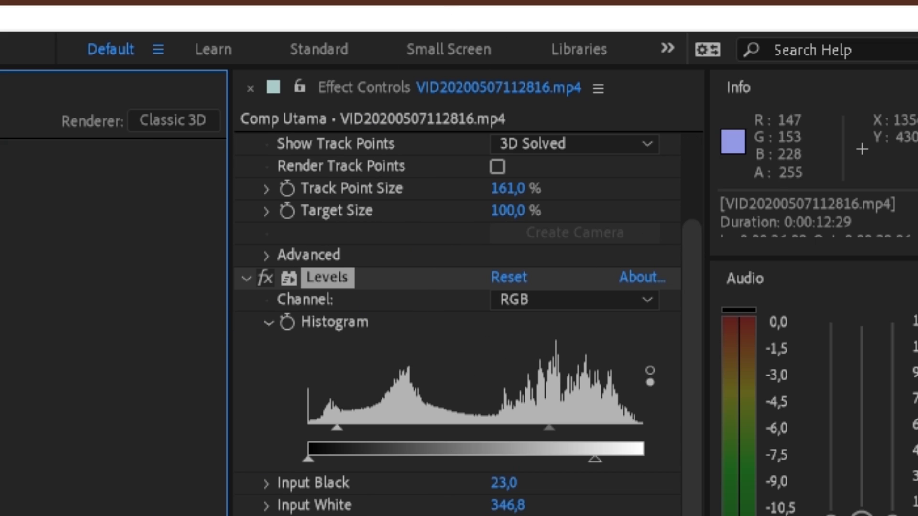
{"action": "scroll", "coordinate": [81, 330], "scroll_direction": "up", "scroll_amount": 1}
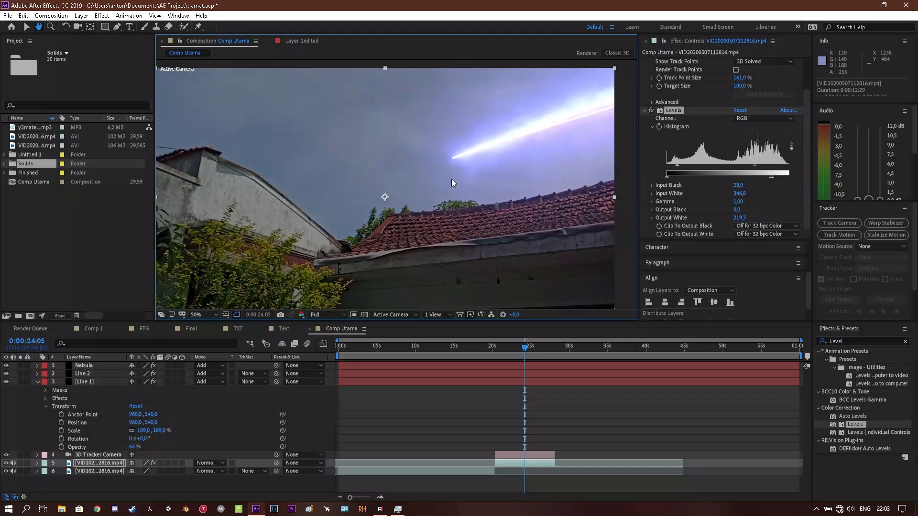
{"action": "scroll", "coordinate": [448, 181], "scroll_direction": "down", "scroll_amount": 2}
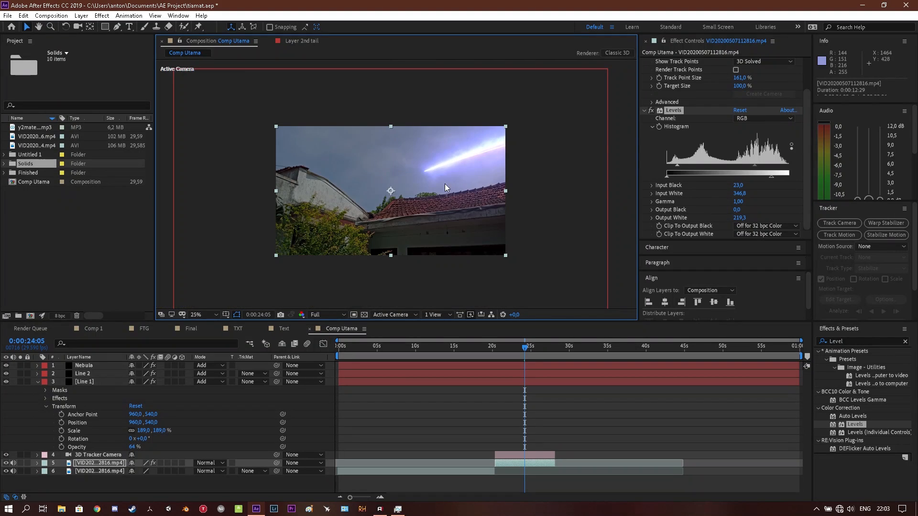
{"action": "left_click_drag", "start_coordinate": [501, 352], "coordinate": [530, 352]}
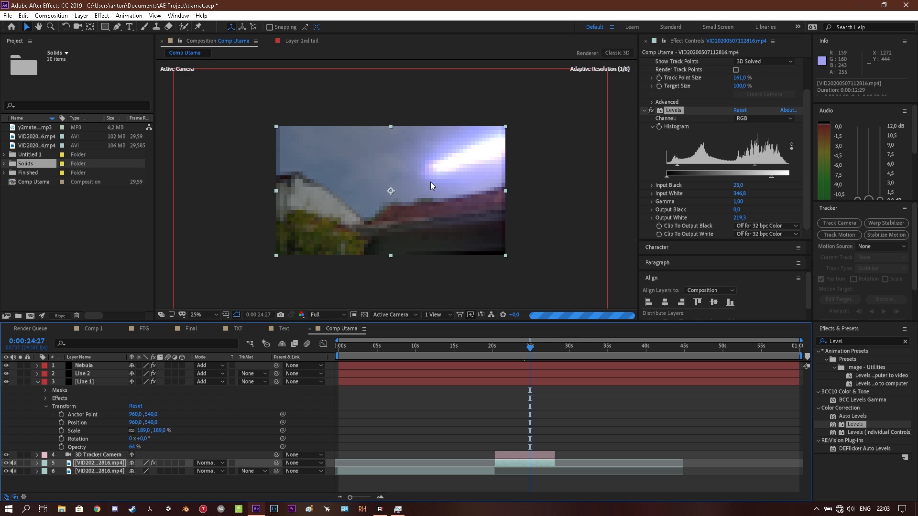
{"action": "scroll", "coordinate": [431, 182], "scroll_direction": "up", "scroll_amount": 2}
{"action": "left_click_drag", "start_coordinate": [419, 207], "coordinate": [351, 212]}
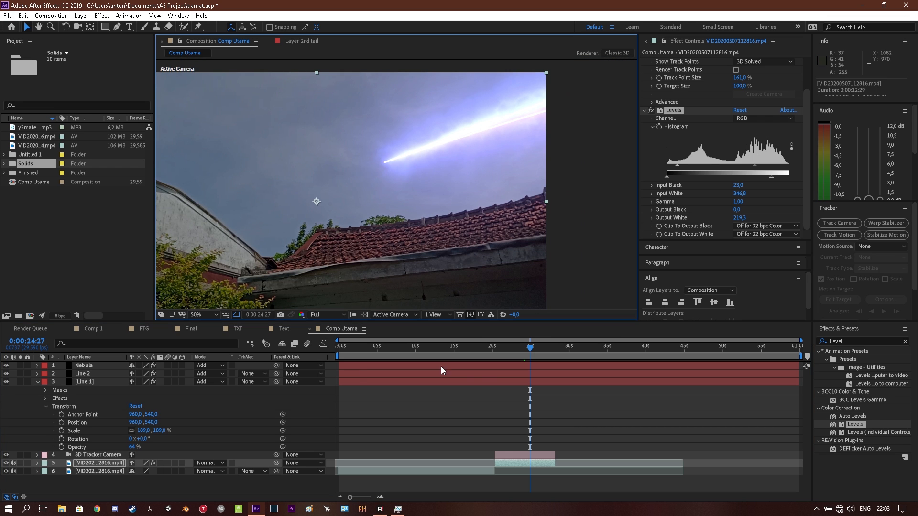
- Turn the Nebula, Line 2 and Line 1 layers in Comp Utama into 3D layers
{"action": "left_click", "coordinate": [80, 367]}
{"action": "left_click", "coordinate": [83, 374]}
{"action": "left_click", "coordinate": [100, 382]}
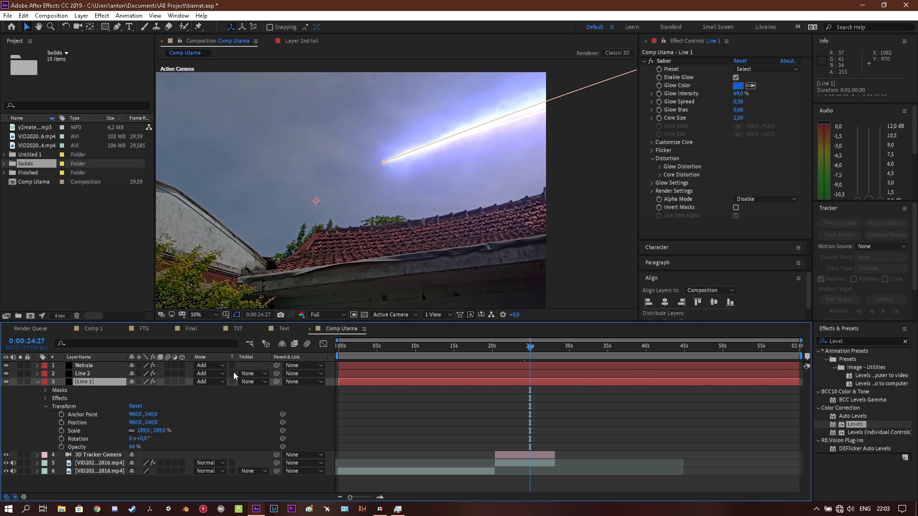
{"action": "left_click", "coordinate": [182, 365]}
{"action": "left_click", "coordinate": [182, 374]}
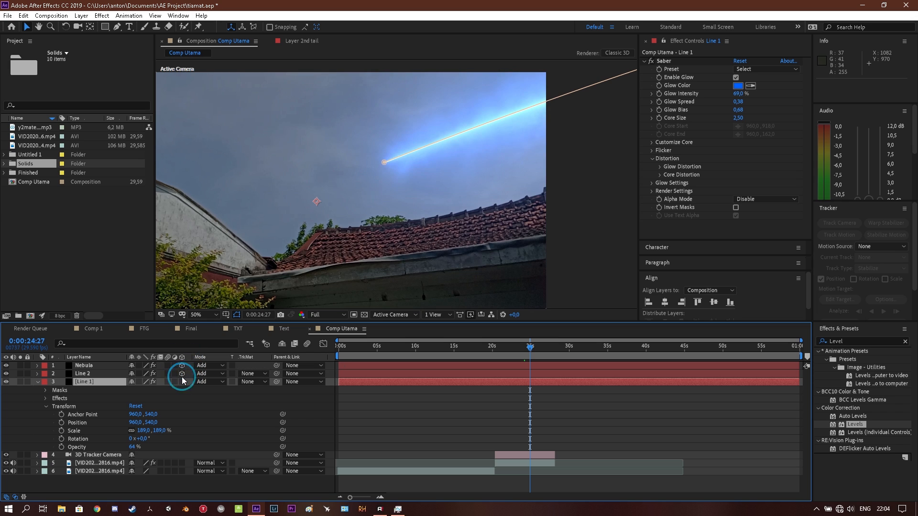
{"action": "left_click", "coordinate": [181, 381]}
- Move the current time to 0:00:21:04, near the start of the tracked footage, with the 3D layers' full bounds in view
{"action": "scroll", "coordinate": [216, 421], "scroll_direction": "down", "scroll_amount": 2}
{"action": "scroll", "coordinate": [401, 208], "scroll_direction": "down", "scroll_amount": 7}
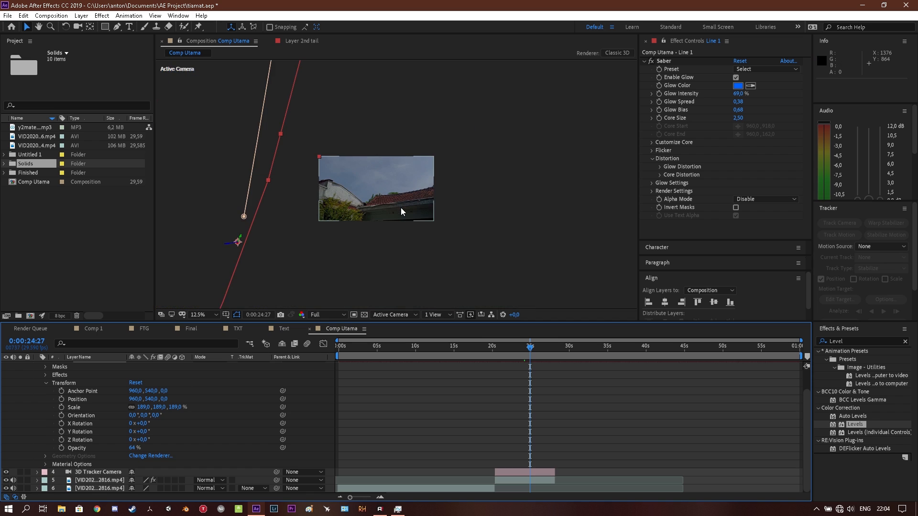
{"action": "scroll", "coordinate": [403, 208], "scroll_direction": "up", "scroll_amount": 2}
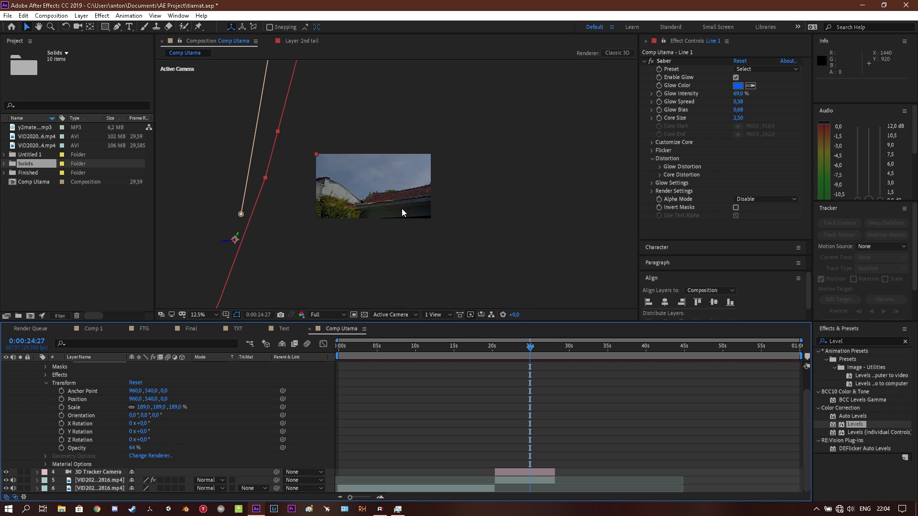
{"action": "left_click_drag", "start_coordinate": [517, 351], "coordinate": [498, 352]}
{"action": "scroll", "coordinate": [427, 199], "scroll_direction": "up", "scroll_amount": 1}
{"action": "scroll", "coordinate": [427, 199], "scroll_direction": "down", "scroll_amount": 1}
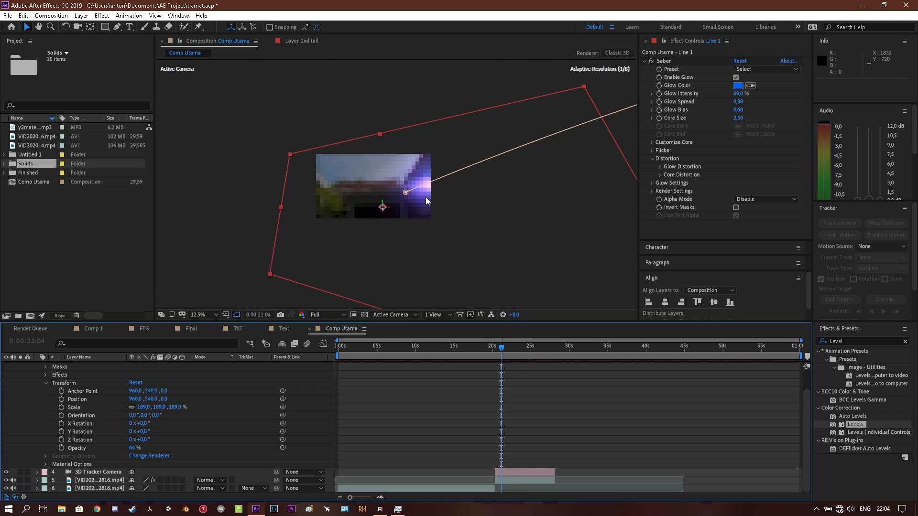
{"action": "scroll", "coordinate": [116, 432], "scroll_direction": "up", "scroll_amount": 1}
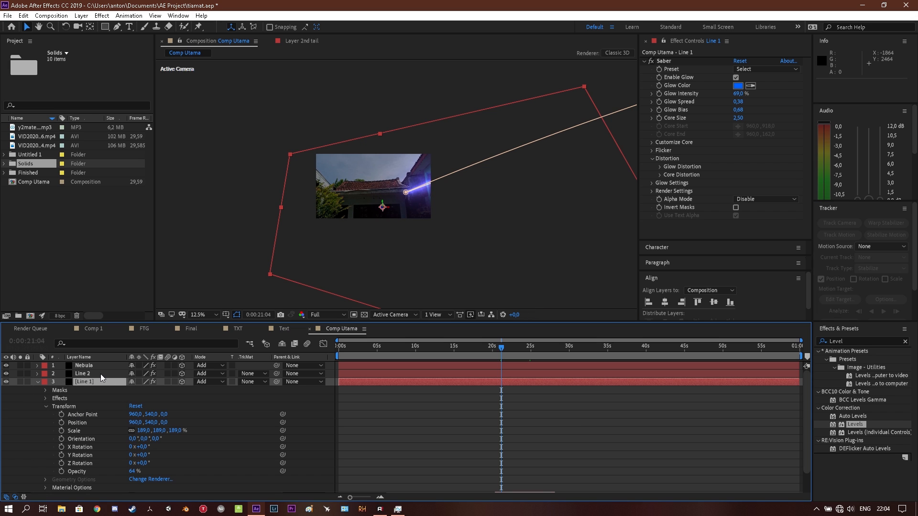
- Scale the Nebula, Line 2 and Line 1 layers down together to 47%
{"action": "left_click", "coordinate": [89, 366]}
{"action": "left_click", "coordinate": [92, 382]}
{"action": "left_click", "coordinate": [89, 373], "text": "shift"}
{"action": "left_click", "coordinate": [100, 367], "text": "shift"}
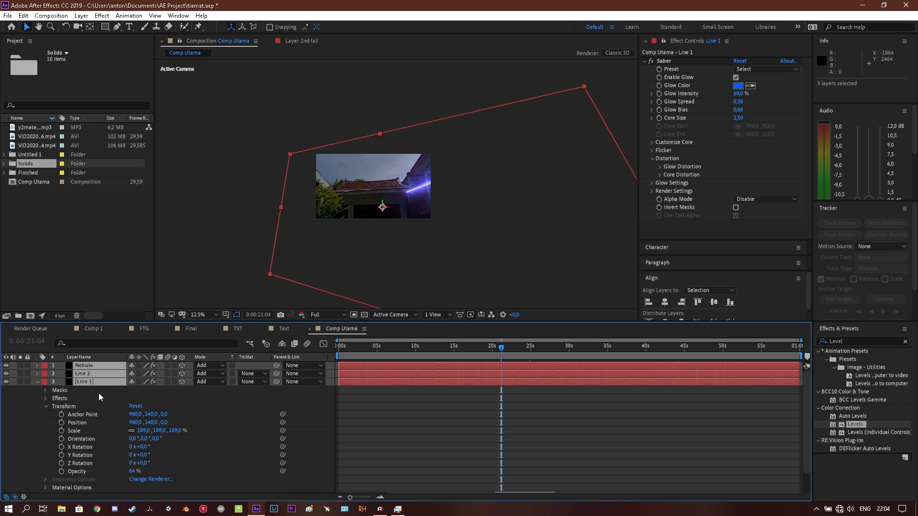
{"action": "left_click_drag", "start_coordinate": [159, 432], "coordinate": [96, 430]}
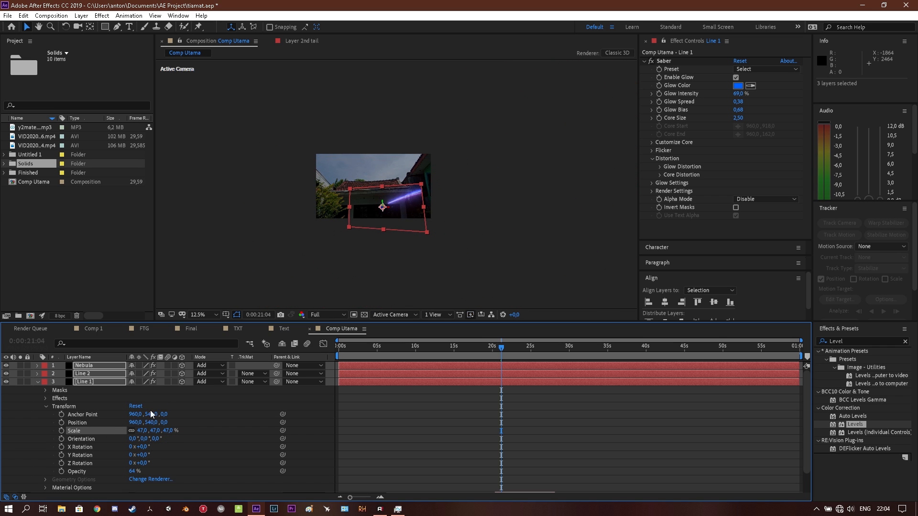
- Check the options available for Line 1's Scale property and undo the last scale change
{"action": "right_click", "coordinate": [86, 431]}
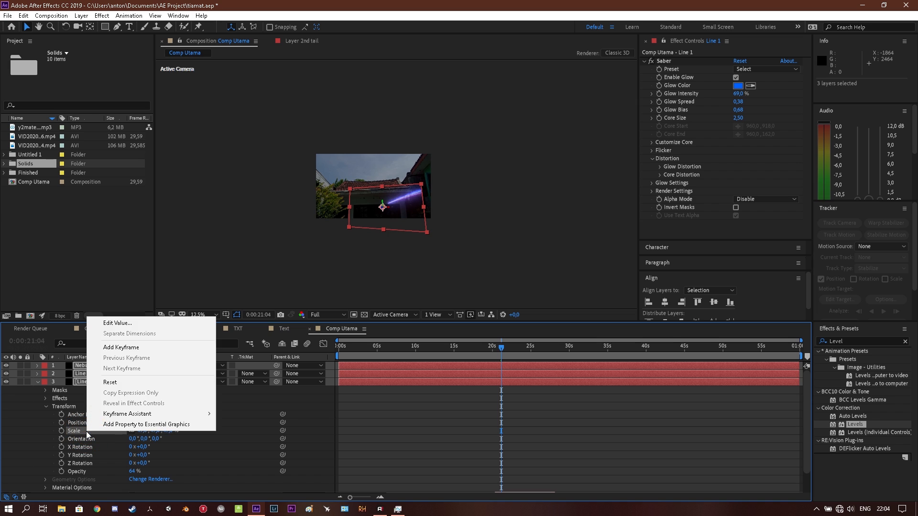
{"action": "left_click", "coordinate": [44, 439]}
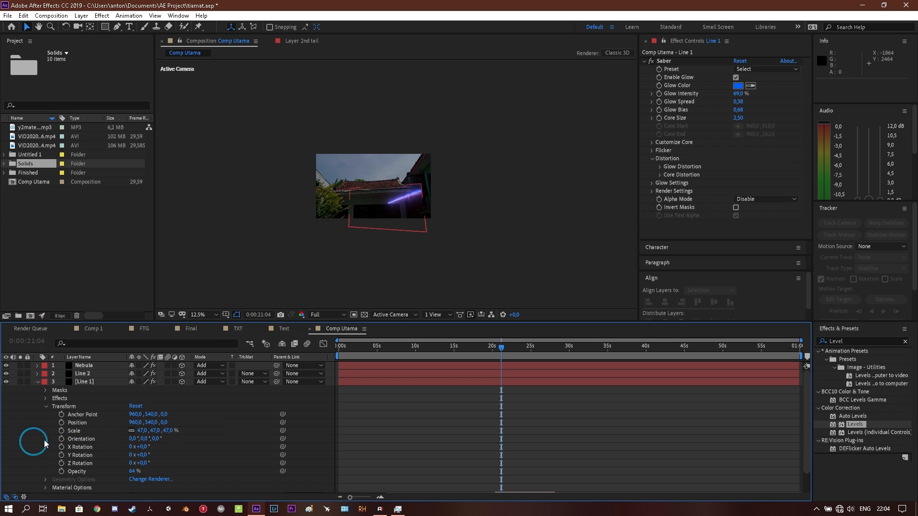
{"action": "left_click", "coordinate": [92, 433]}
{"action": "right_click", "coordinate": [93, 434]}
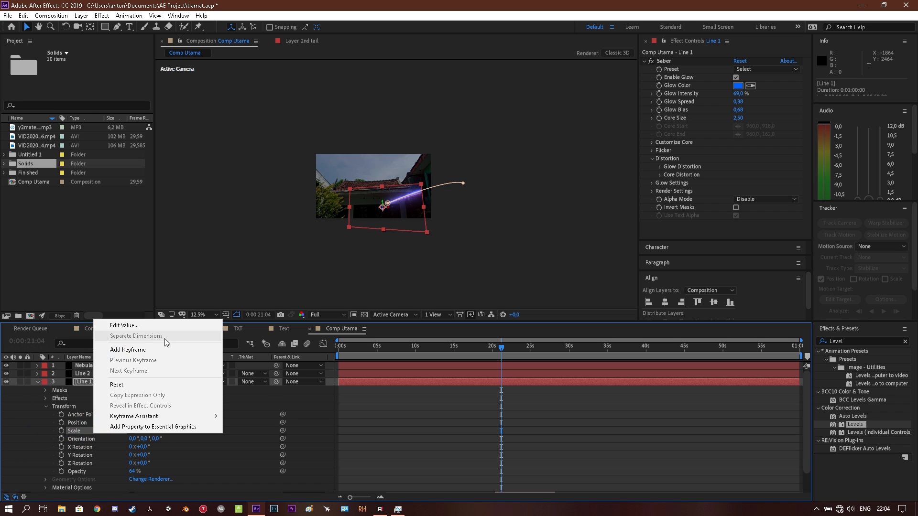
{"action": "left_click", "coordinate": [48, 432]}
{"action": "left_click", "coordinate": [104, 425]}
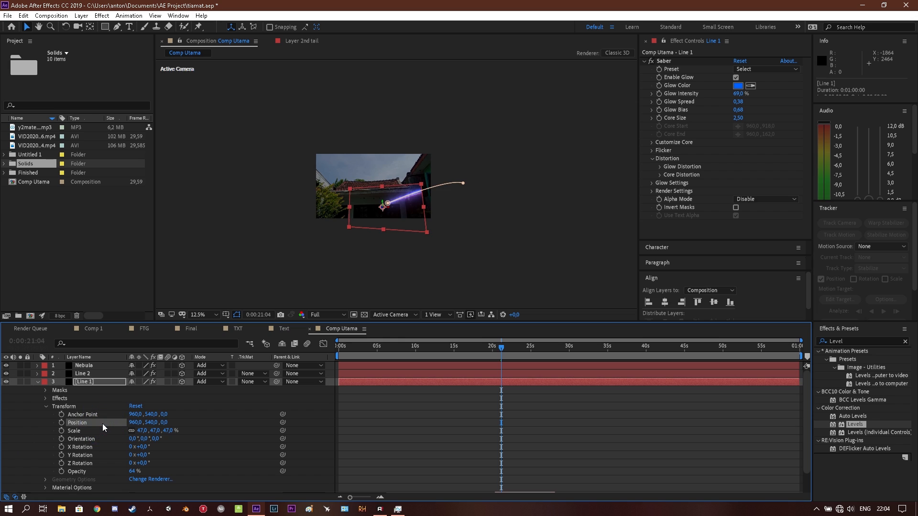
{"action": "key", "text": "ctrl+z"}
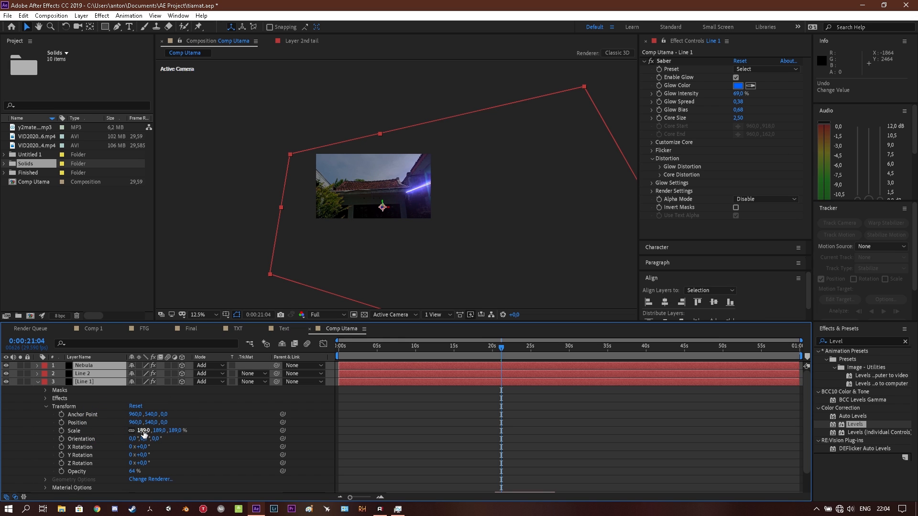
- Separate the dimensions of Line 1's Position property into X, Y and Z
{"action": "right_click", "coordinate": [84, 423]}
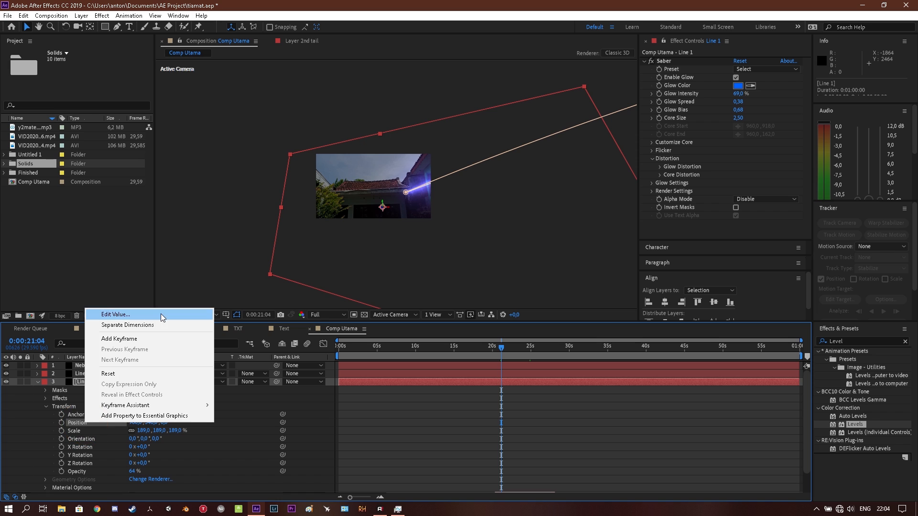
{"action": "left_click", "coordinate": [22, 413]}
{"action": "left_click", "coordinate": [82, 381]}
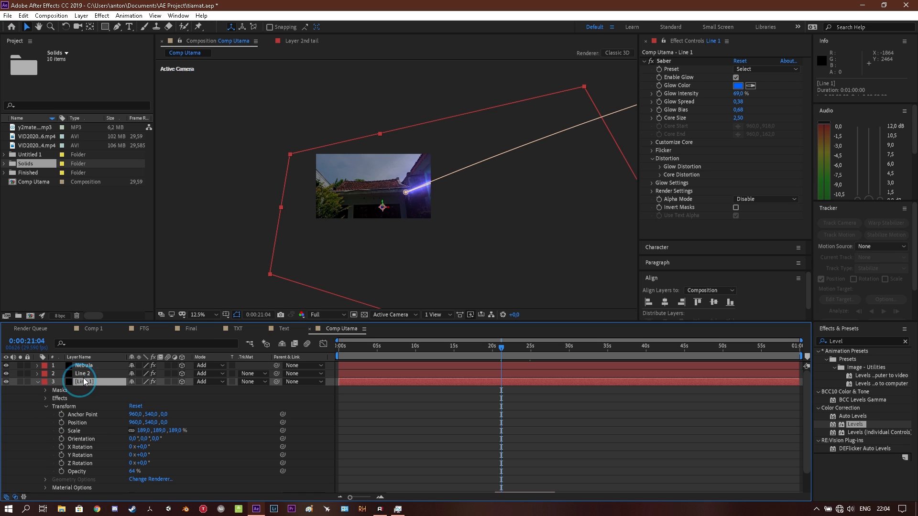
{"action": "left_click", "coordinate": [86, 373], "text": "ctrl"}
{"action": "left_click", "coordinate": [91, 368], "text": "ctrl"}
{"action": "right_click", "coordinate": [86, 423]}
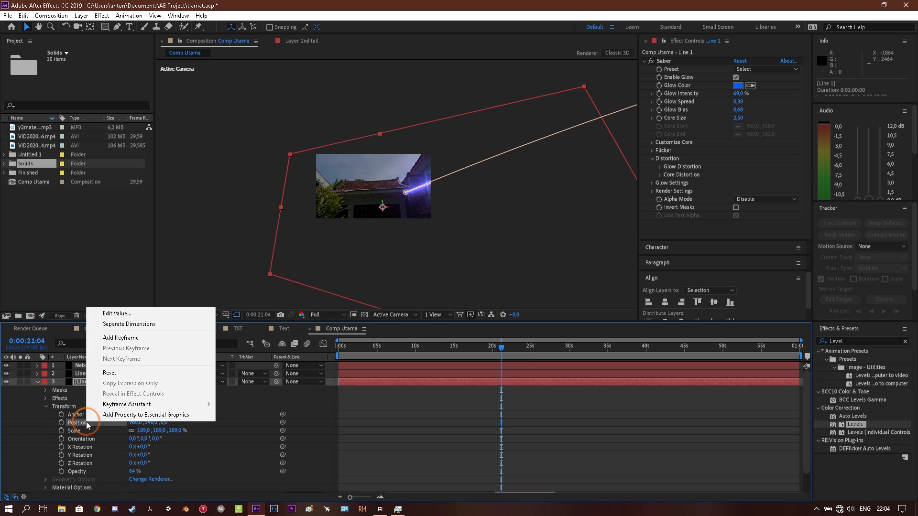
{"action": "left_click", "coordinate": [154, 326]}
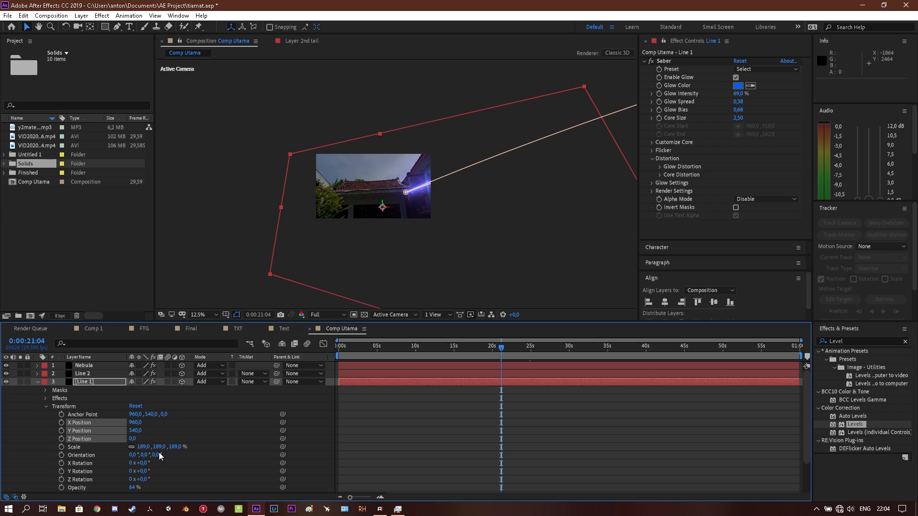
- Try a different Z Rotation on Line 1 alone and undo it
{"action": "left_click", "coordinate": [70, 462]}
{"action": "left_click", "coordinate": [87, 438]}
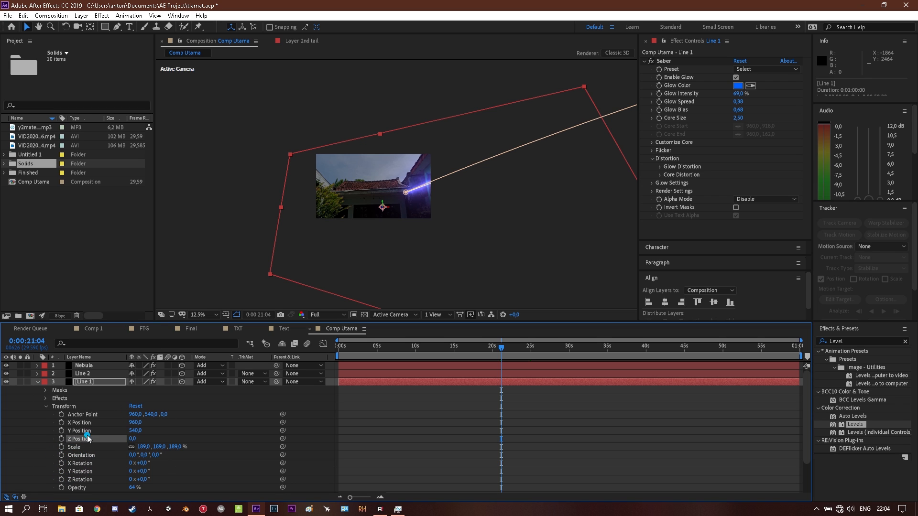
{"action": "left_click", "coordinate": [87, 430]}
{"action": "left_click", "coordinate": [86, 422]}
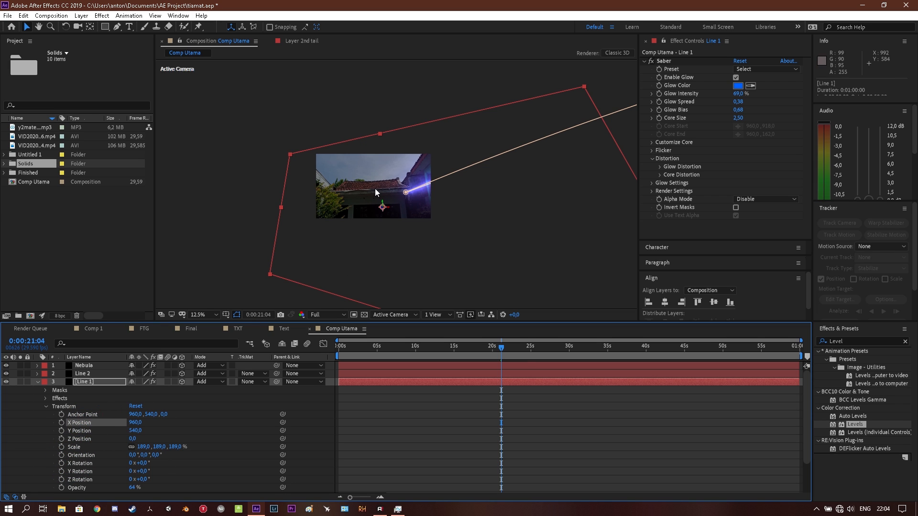
{"action": "scroll", "coordinate": [375, 188], "scroll_direction": "up", "scroll_amount": 2}
{"action": "scroll", "coordinate": [375, 188], "scroll_direction": "down", "scroll_amount": 2}
{"action": "scroll", "coordinate": [86, 466], "scroll_direction": "down", "scroll_amount": 2}
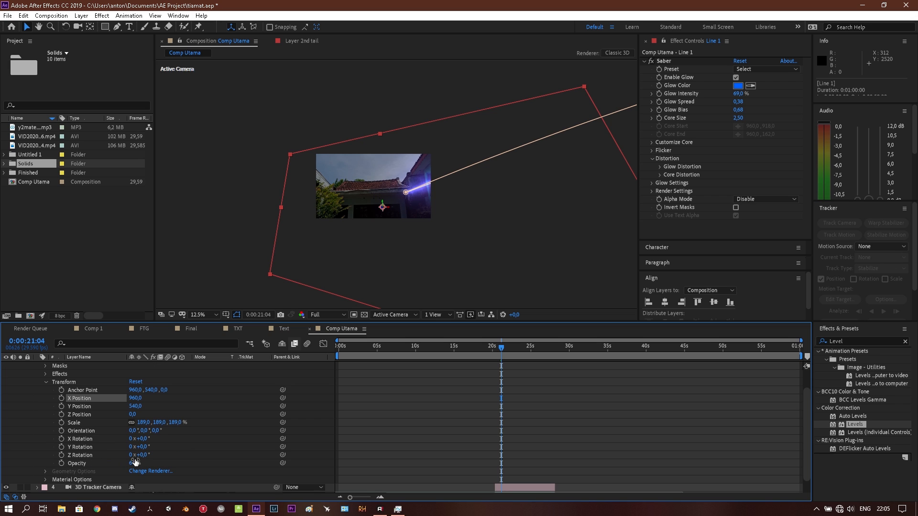
{"action": "left_click_drag", "start_coordinate": [144, 457], "coordinate": [162, 456]}
{"action": "key", "text": "ctrl+z"}
- Rotate the Nebula, Line 2 and Line 1 layers together, with X Rotation at 8° and Y Rotation at -12°
{"action": "scroll", "coordinate": [108, 400], "scroll_direction": "up", "scroll_amount": 1}
{"action": "left_click", "coordinate": [97, 374], "text": "ctrl"}
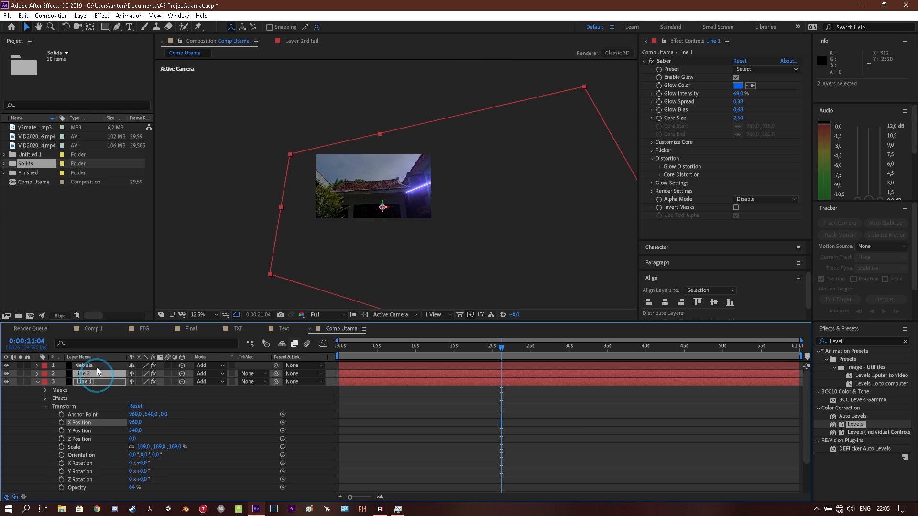
{"action": "left_click", "coordinate": [96, 367], "text": "ctrl"}
{"action": "scroll", "coordinate": [120, 417], "scroll_direction": "down", "scroll_amount": 1}
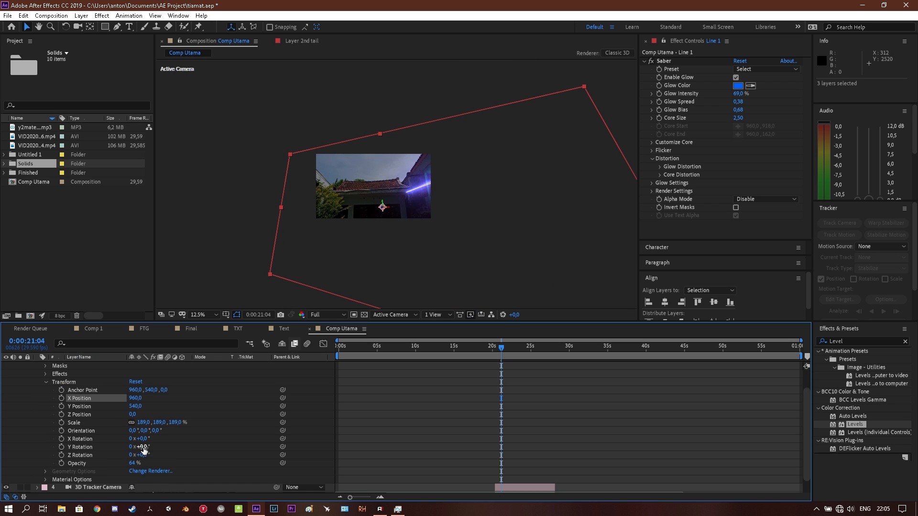
{"action": "mouse_move", "coordinate": [144, 450]}
{"action": "left_mouse_down"}
{"action": "mouse_move", "coordinate": [153, 449]}
{"action": "mouse_move", "coordinate": [135, 447]}
{"action": "mouse_move", "coordinate": [146, 437]}
{"action": "left_mouse_up"}
{"action": "scroll", "coordinate": [417, 234], "scroll_direction": "up", "scroll_amount": 1}
{"action": "left_click_drag", "start_coordinate": [418, 233], "coordinate": [442, 199]}
{"action": "scroll", "coordinate": [370, 255], "scroll_direction": "up", "scroll_amount": 1}
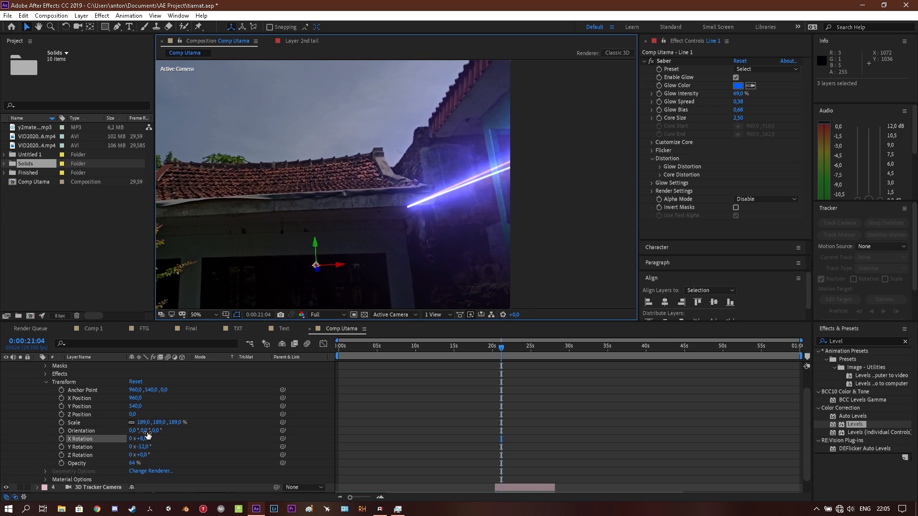
- Try moving Line 1 farther along its Z Position, including to 275, and undo the attempts
{"action": "left_click_drag", "start_coordinate": [133, 416], "coordinate": [470, 415]}
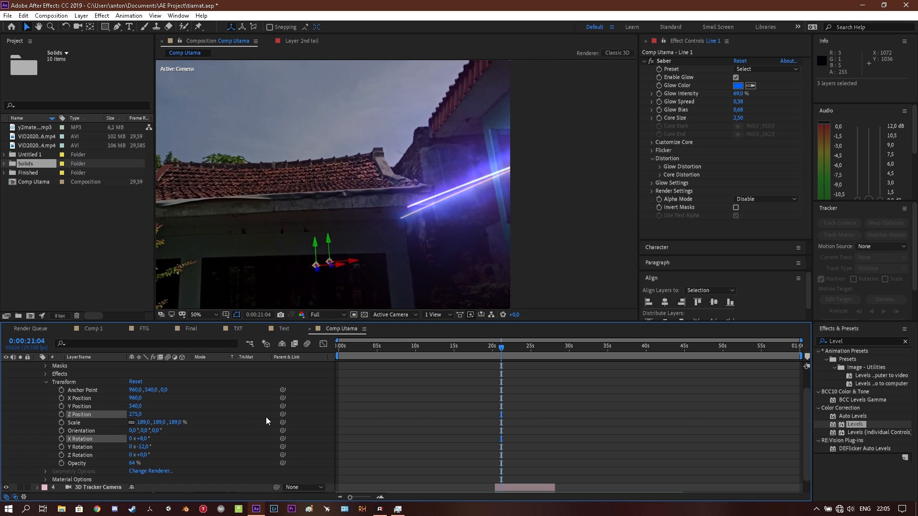
{"action": "key", "text": "ctrl+z"}
{"action": "scroll", "coordinate": [153, 403], "scroll_direction": "up", "scroll_amount": 1}
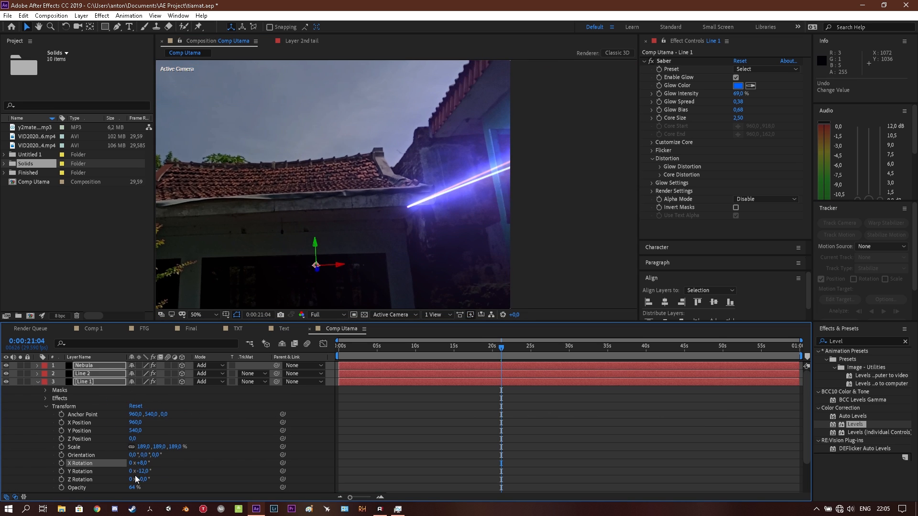
{"action": "left_click_drag", "start_coordinate": [131, 439], "coordinate": [269, 443]}
{"action": "key", "text": "ctrl+z"}
- Set Line 1's Z Position to 4 with Nebula, Line 2 and Line 1 selected, undoing any further shift
{"action": "key", "text": "ctrl+a"}
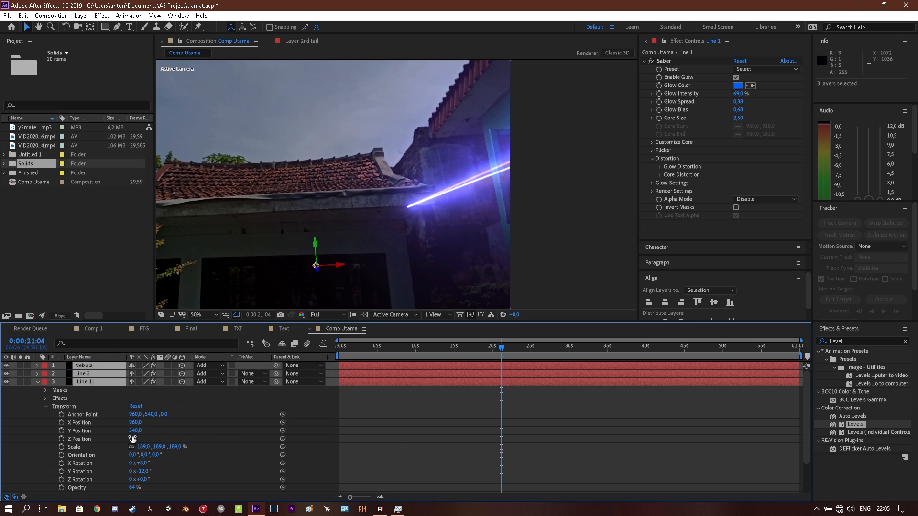
{"action": "left_click_drag", "start_coordinate": [137, 437], "coordinate": [139, 437]}
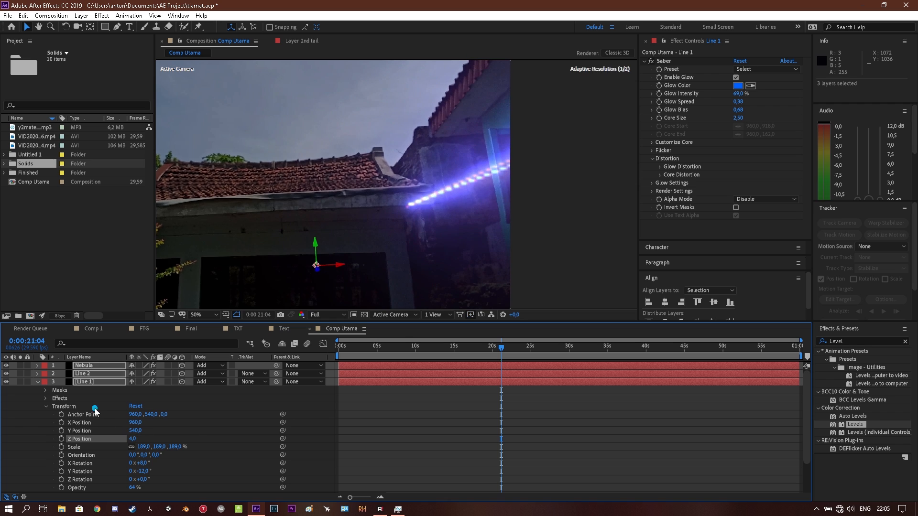
{"action": "left_click", "coordinate": [100, 380]}
{"action": "left_click", "coordinate": [101, 373], "text": "ctrl"}
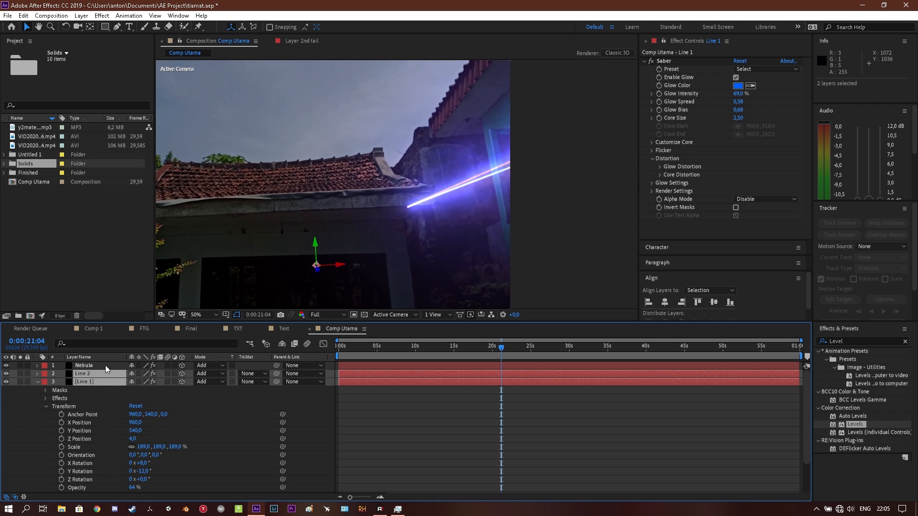
{"action": "left_click", "coordinate": [105, 365], "text": "ctrl"}
{"action": "mouse_move", "coordinate": [138, 438]}
{"action": "left_mouse_down"}
{"action": "mouse_move", "coordinate": [129, 439]}
{"action": "mouse_move", "coordinate": [139, 438]}
{"action": "left_mouse_up"}
{"action": "key", "text": "ctrl+z"}
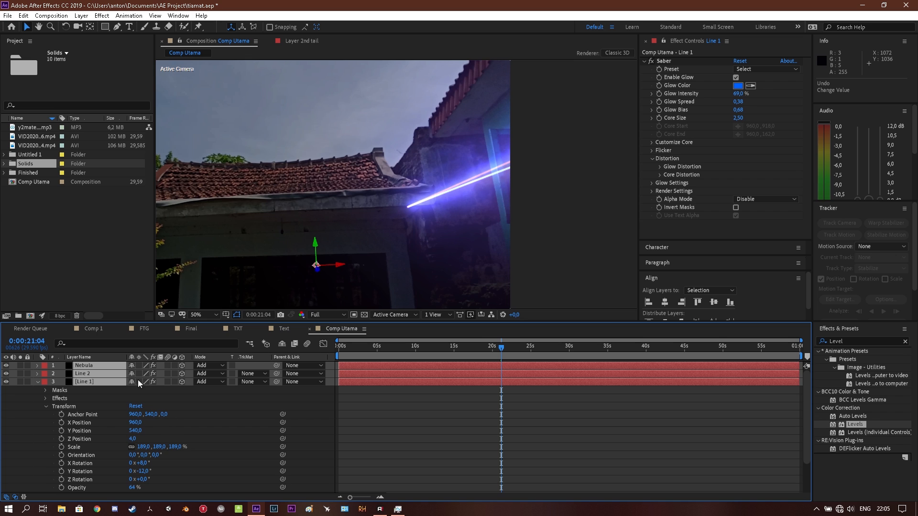
- Try another X Rotation on the three selected layers, undo it and deselect the layers
{"action": "scroll", "coordinate": [413, 140], "scroll_direction": "down", "scroll_amount": 2}
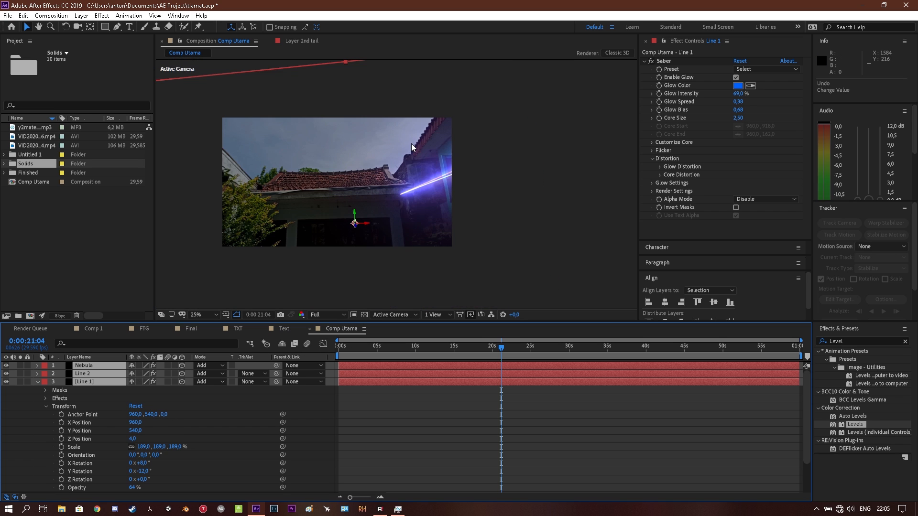
{"action": "mouse_move", "coordinate": [143, 464]}
{"action": "left_mouse_down"}
{"action": "mouse_move", "coordinate": [158, 463]}
{"action": "mouse_move", "coordinate": [139, 462]}
{"action": "left_mouse_up"}
{"action": "key", "text": "ctrl+z"}
{"action": "left_click", "coordinate": [178, 425]}
{"action": "scroll", "coordinate": [149, 410], "scroll_direction": "down", "scroll_amount": 1}
{"action": "scroll", "coordinate": [384, 180], "scroll_direction": "up", "scroll_amount": 2}
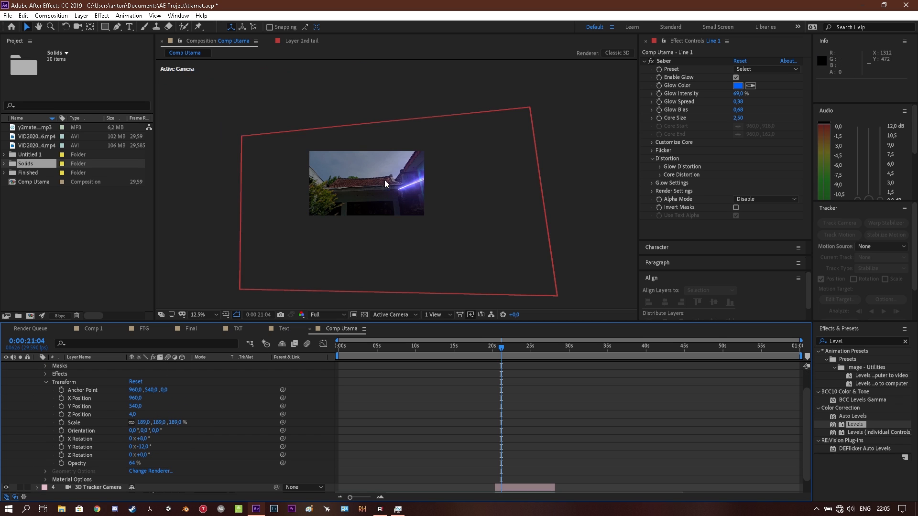
- Hide the Nebula and Line 2 layers in Comp Utama
{"action": "scroll", "coordinate": [30, 398], "scroll_direction": "up", "scroll_amount": 1}
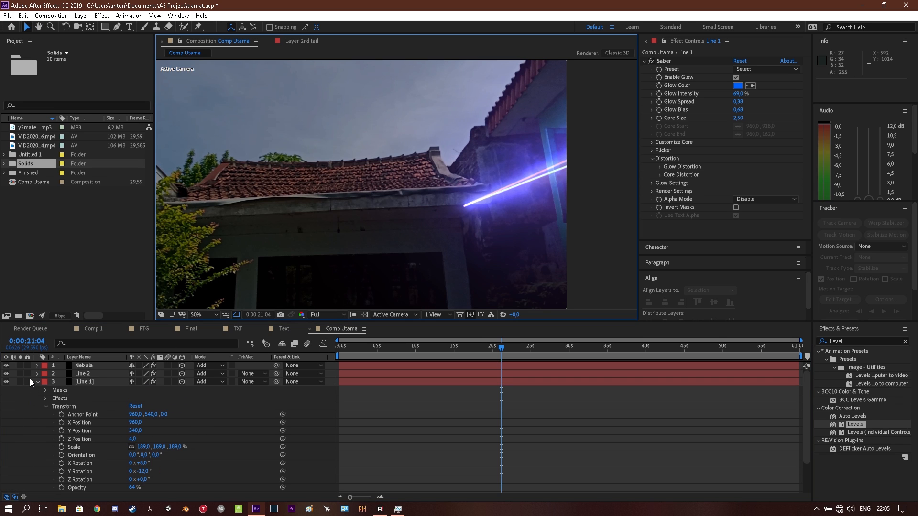
{"action": "left_click", "coordinate": [6, 373]}
{"action": "left_click", "coordinate": [6, 365]}
{"action": "scroll", "coordinate": [440, 194], "scroll_direction": "down", "scroll_amount": 3}
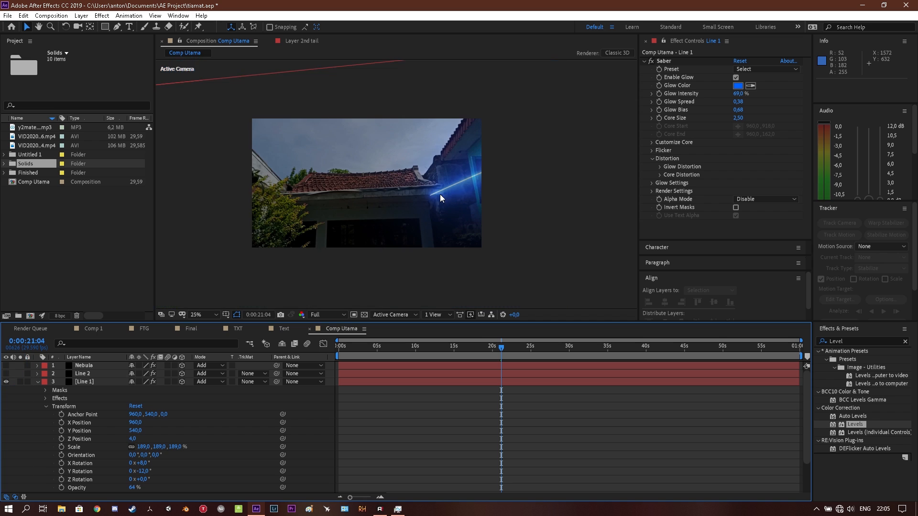
{"action": "scroll", "coordinate": [396, 185], "scroll_direction": "up", "scroll_amount": 2}
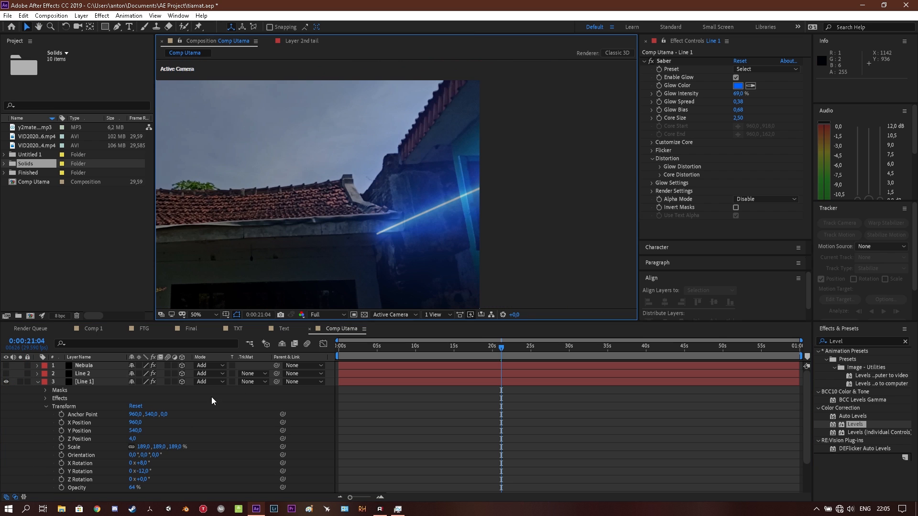
- Push Line 1 deeper to a Z Position of 1479 and raise it to a Y Position of -277
{"action": "left_click", "coordinate": [96, 439]}
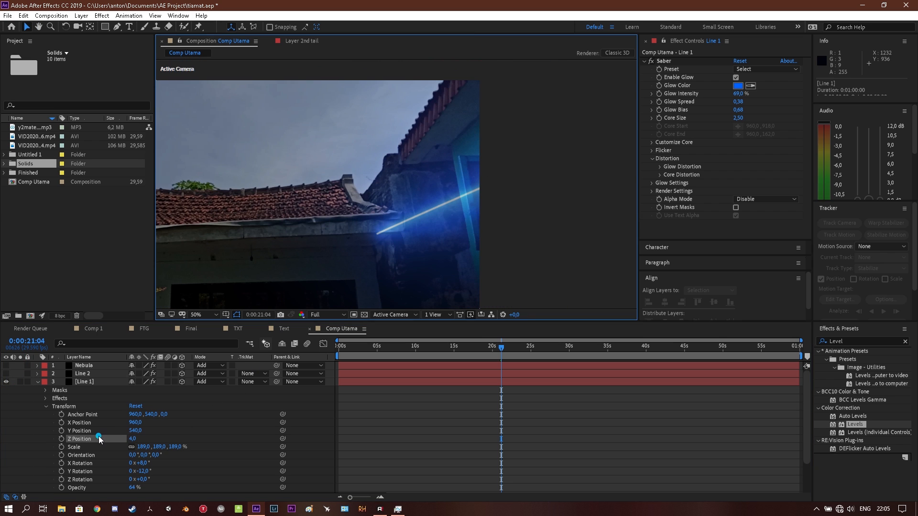
{"action": "left_click_drag", "start_coordinate": [129, 439], "coordinate": [707, 405]}
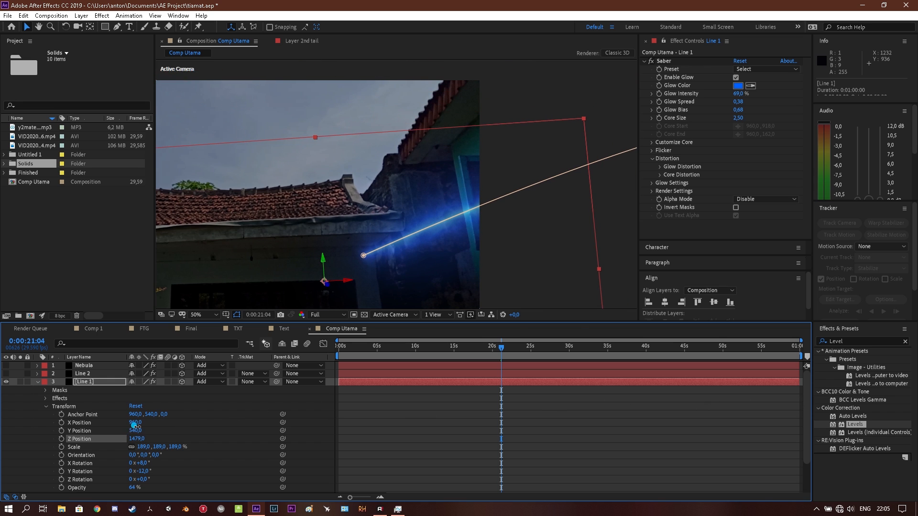
{"action": "left_click_drag", "start_coordinate": [135, 430], "coordinate": [226, 409]}
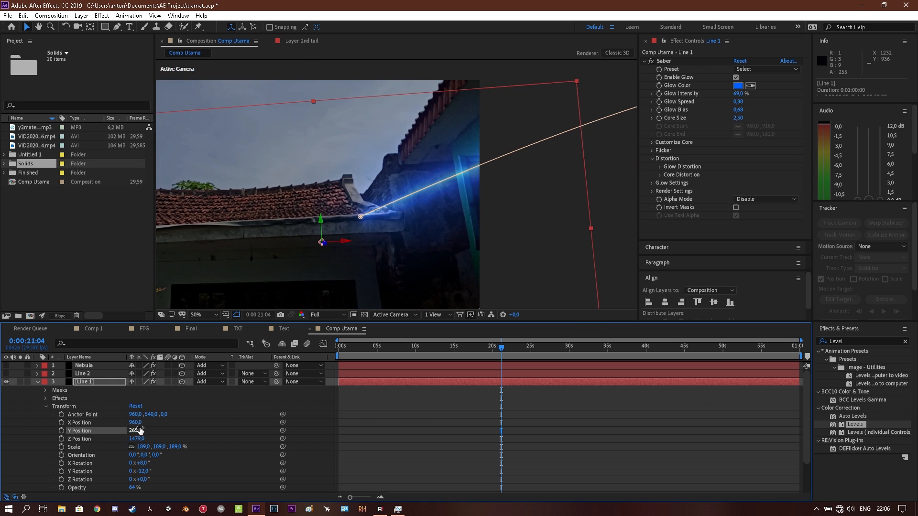
{"action": "left_click_drag", "start_coordinate": [140, 430], "coordinate": [27, 431]}
{"action": "scroll", "coordinate": [326, 156], "scroll_direction": "down", "scroll_amount": 2}
{"action": "left_click_drag", "start_coordinate": [326, 155], "coordinate": [349, 165]}
{"action": "scroll", "coordinate": [350, 164], "scroll_direction": "up", "scroll_amount": 2}
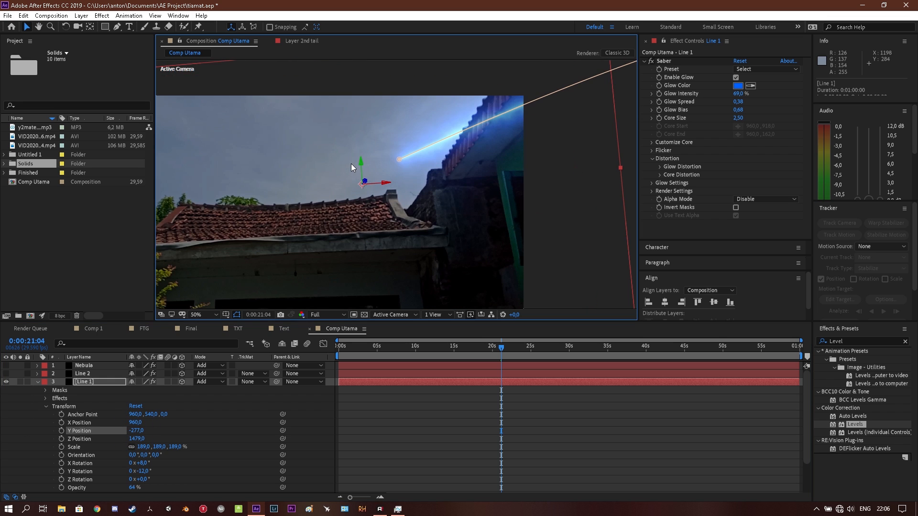
- Set Line 1's Y Position to -383 and shift its X Position to 151
{"action": "left_click_drag", "start_coordinate": [134, 431], "coordinate": [58, 422]}
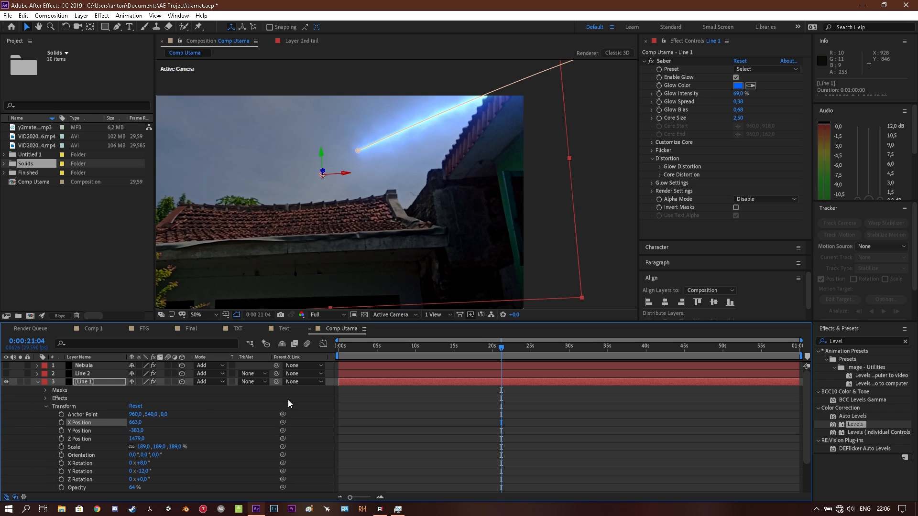
{"action": "left_click_drag", "start_coordinate": [132, 420], "coordinate": [57, 424]}
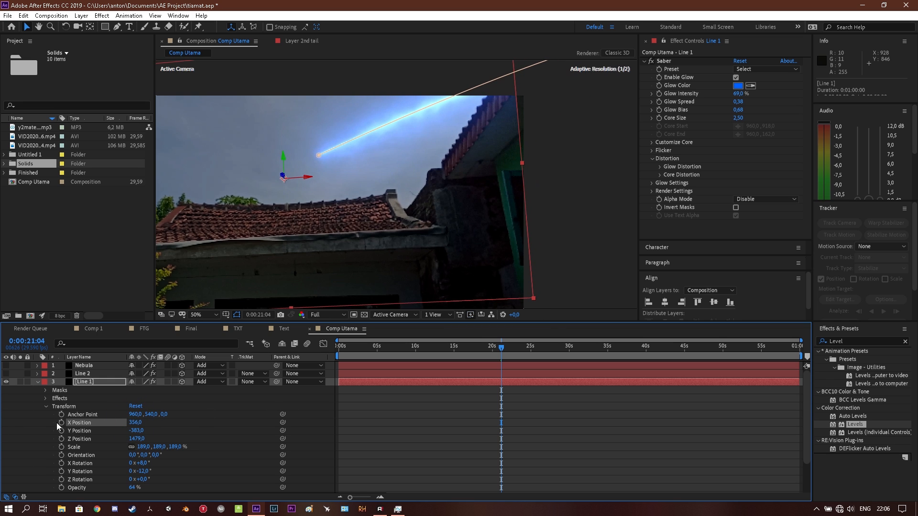
{"action": "left_click_drag", "start_coordinate": [135, 423], "coordinate": [72, 423]}
{"action": "scroll", "coordinate": [416, 213], "scroll_direction": "down", "scroll_amount": 2}
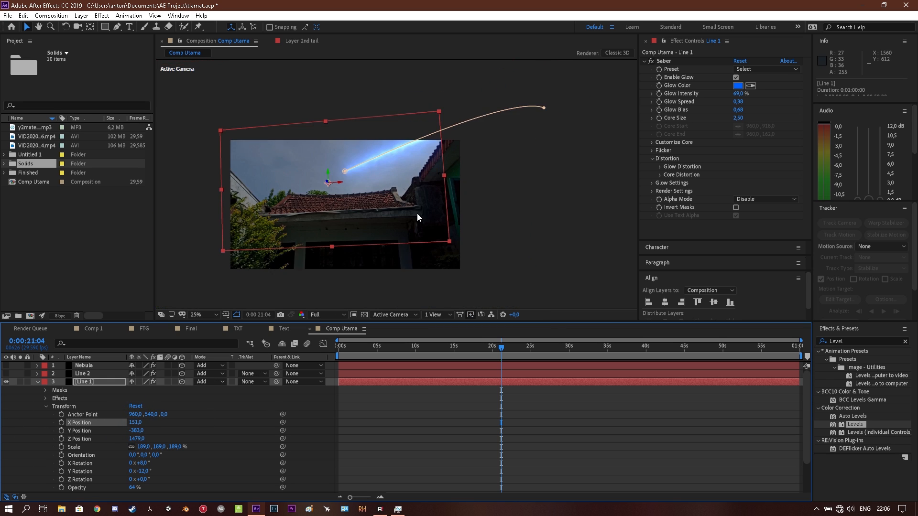
{"action": "left_click_drag", "start_coordinate": [417, 213], "coordinate": [498, 225]}
{"action": "scroll", "coordinate": [498, 225], "scroll_direction": "up", "scroll_amount": 2}
{"action": "key", "text": "comma"}
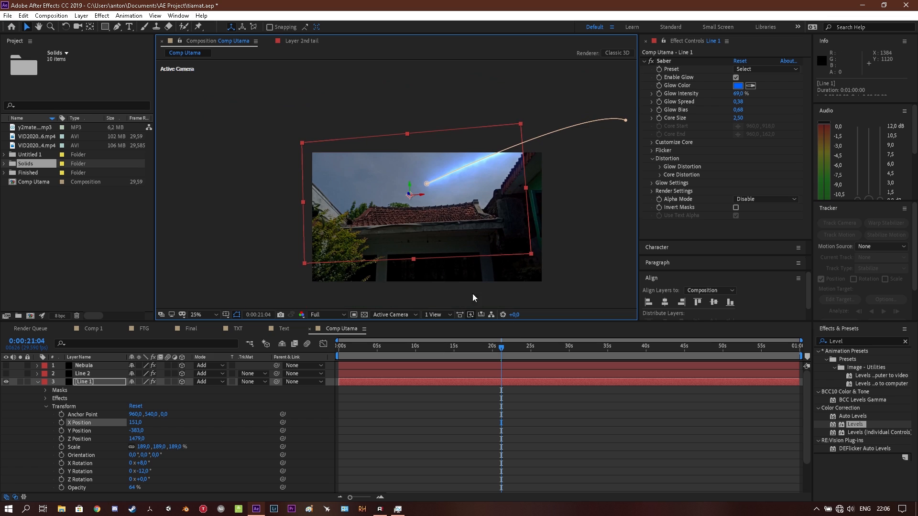
- Go to 0:00:21:06 and increase Line 1's Z Position to 7225
{"action": "scroll", "coordinate": [484, 380], "scroll_direction": "down", "scroll_amount": 2}
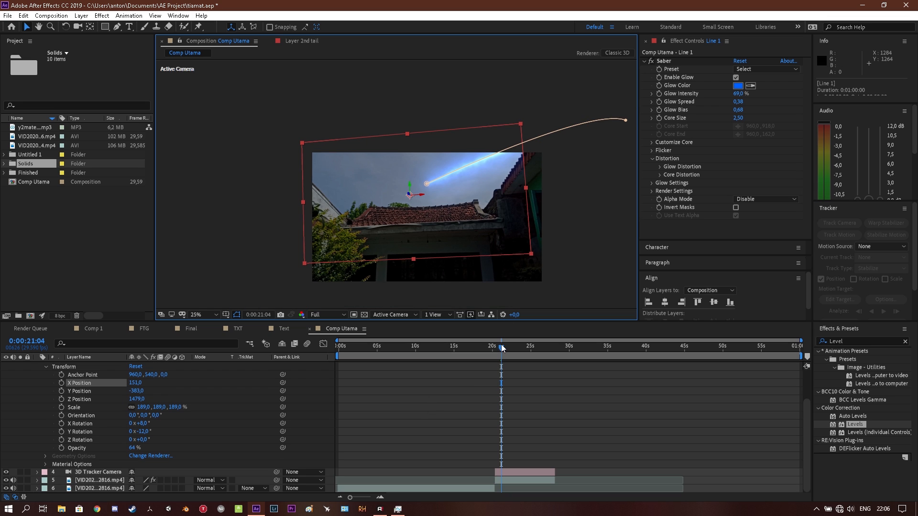
{"action": "mouse_move", "coordinate": [501, 348]}
{"action": "left_mouse_down"}
{"action": "mouse_move", "coordinate": [516, 349]}
{"action": "mouse_move", "coordinate": [502, 348]}
{"action": "left_mouse_up"}
{"action": "key", "text": "period"}
{"action": "key", "text": "period"}
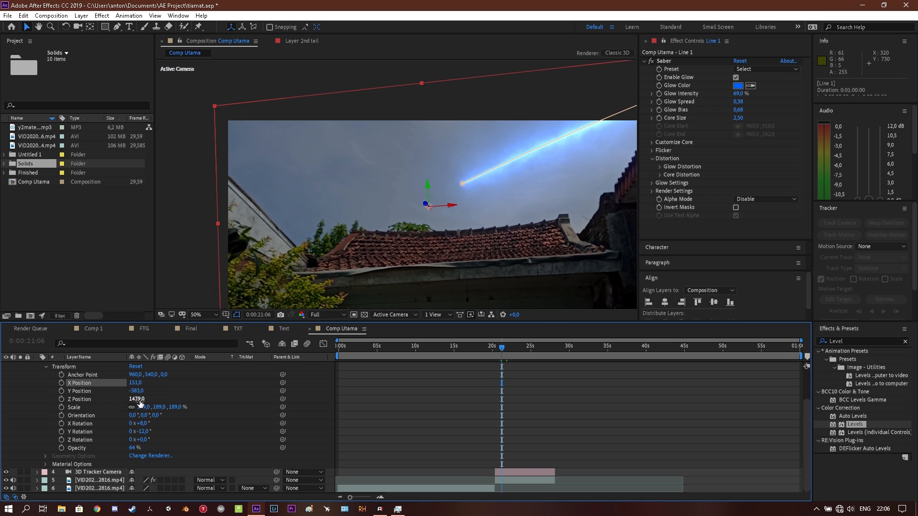
{"action": "left_click_drag", "start_coordinate": [137, 400], "coordinate": [148, 457]}
{"action": "left_click_drag", "start_coordinate": [137, 401], "coordinate": [814, 381]}
{"action": "left_click_drag", "start_coordinate": [137, 399], "coordinate": [368, 186]}
{"action": "scroll", "coordinate": [438, 205], "scroll_direction": "down", "scroll_amount": 2}
{"action": "scroll", "coordinate": [368, 186], "scroll_direction": "up", "scroll_amount": 2}
{"action": "left_click_drag", "start_coordinate": [137, 399], "coordinate": [430, 395]}
- Switch to the FTG composition and copy the Z Position value of the 2nd tail 2 layer
{"action": "left_click", "coordinate": [143, 329]}
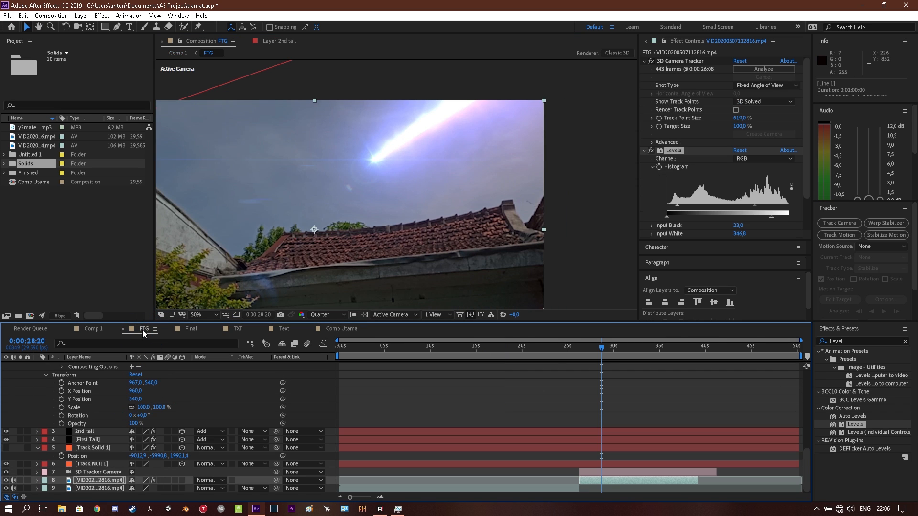
{"action": "scroll", "coordinate": [119, 443], "scroll_direction": "up", "scroll_amount": 10}
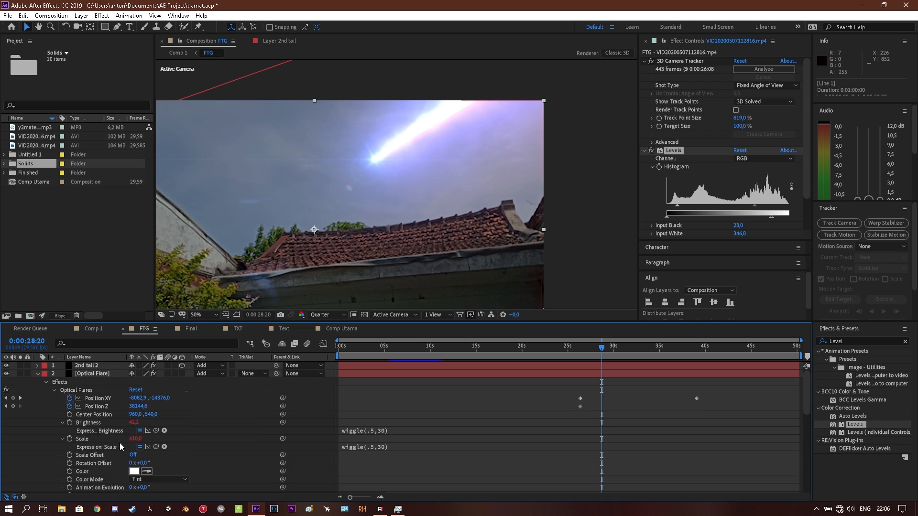
{"action": "left_click", "coordinate": [39, 366]}
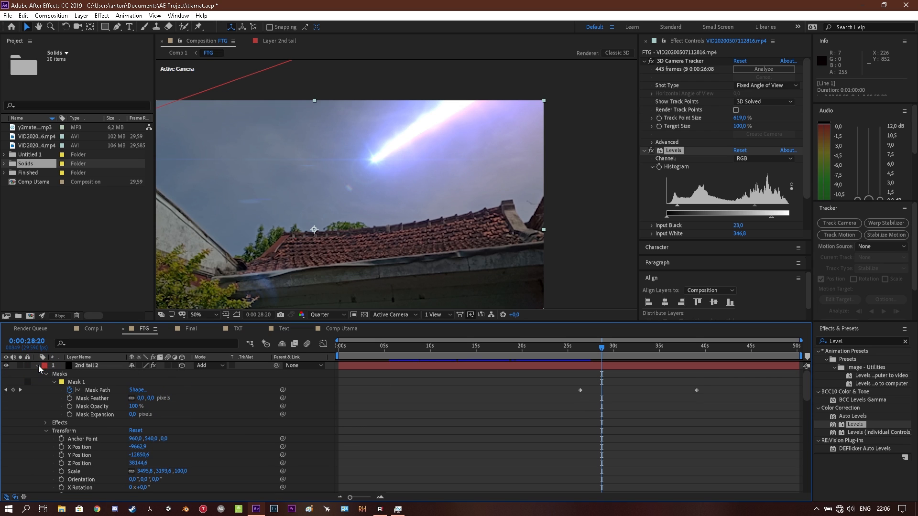
{"action": "left_click", "coordinate": [97, 465]}
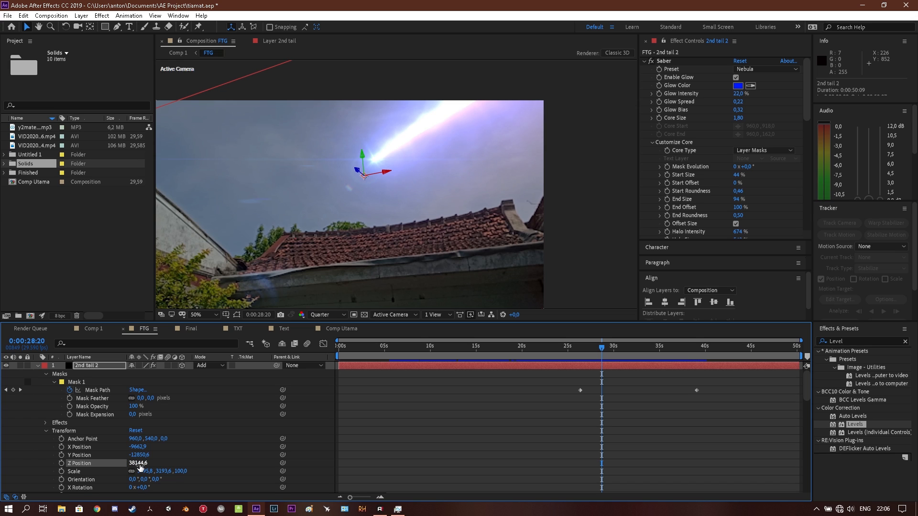
{"action": "left_click", "coordinate": [139, 464]}
{"action": "key", "text": "ctrl+c"}
- Paste the copied value 38144.6 as Line 1's Z Position in Comp Utama
{"action": "left_click", "coordinate": [342, 329]}
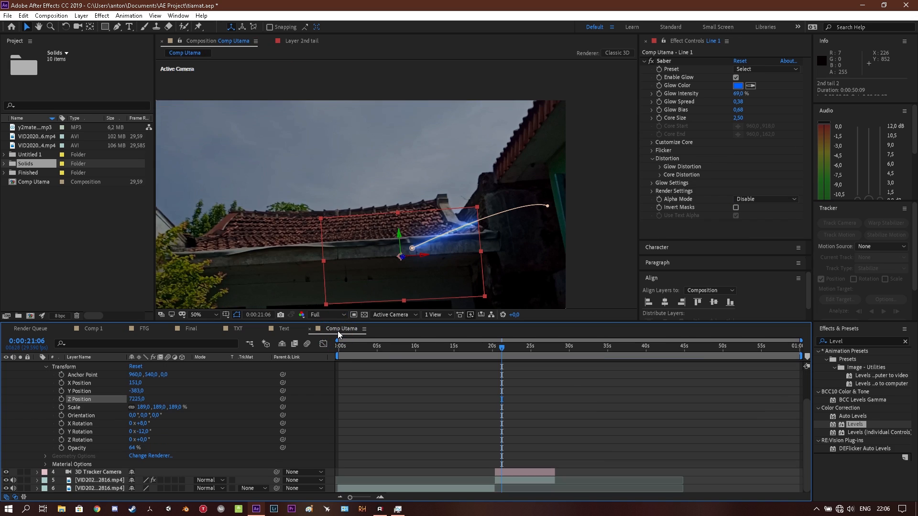
{"action": "left_click", "coordinate": [137, 399]}
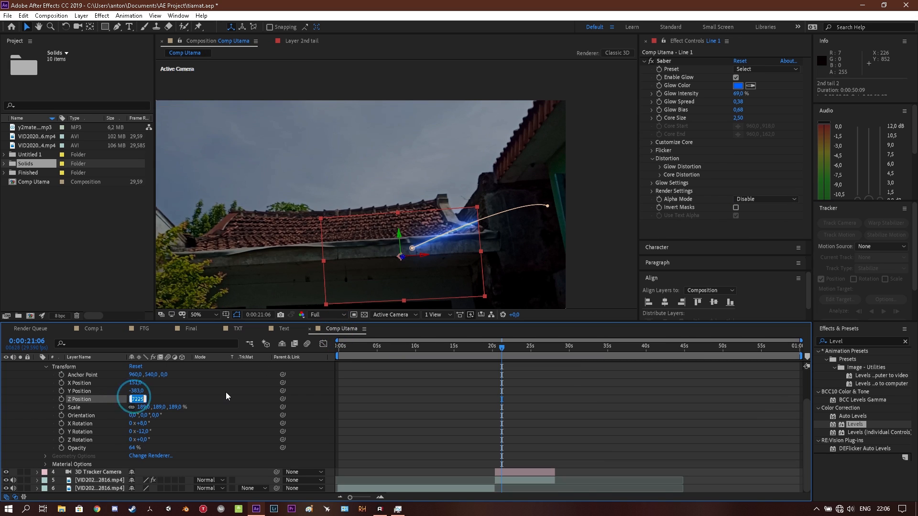
{"action": "key", "text": "ctrl+v"}
{"action": "left_click", "coordinate": [222, 384]}
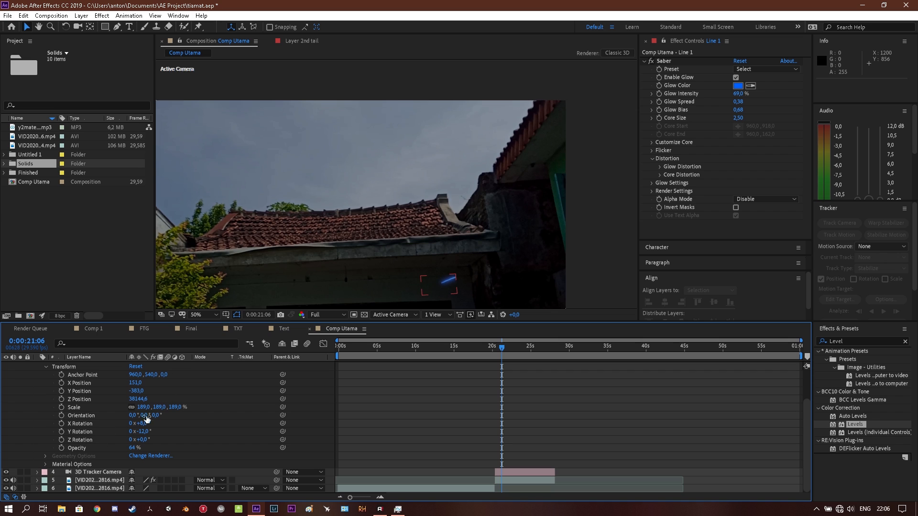
- Scale Line 1 up to 4397% and reposition it to X -14484.7, Y -12745 and Z 39516.7
{"action": "left_click_drag", "start_coordinate": [154, 406], "coordinate": [708, 397]}
{"action": "scroll", "coordinate": [458, 232], "scroll_direction": "down", "scroll_amount": 2}
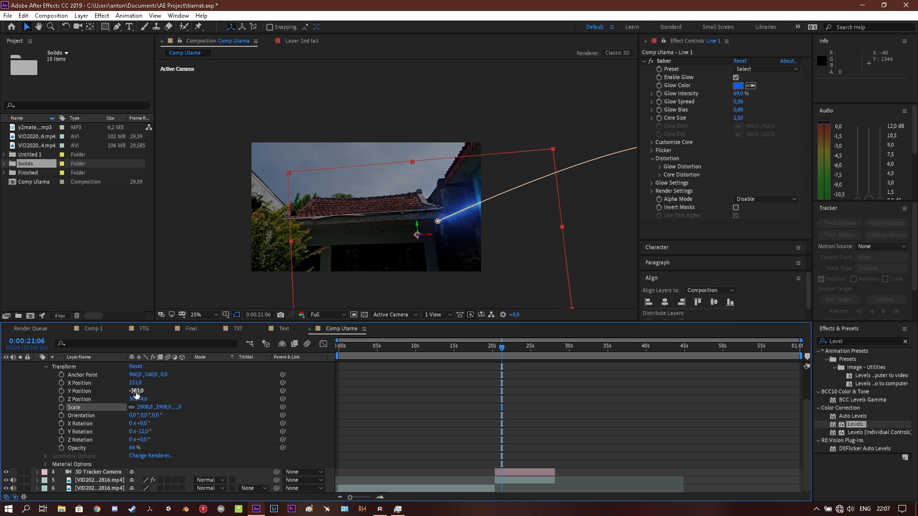
{"action": "mouse_move", "coordinate": [136, 391]}
{"action": "left_mouse_down"}
{"action": "mouse_move", "coordinate": [161, 371]}
{"action": "mouse_move", "coordinate": [129, 392]}
{"action": "left_mouse_up"}
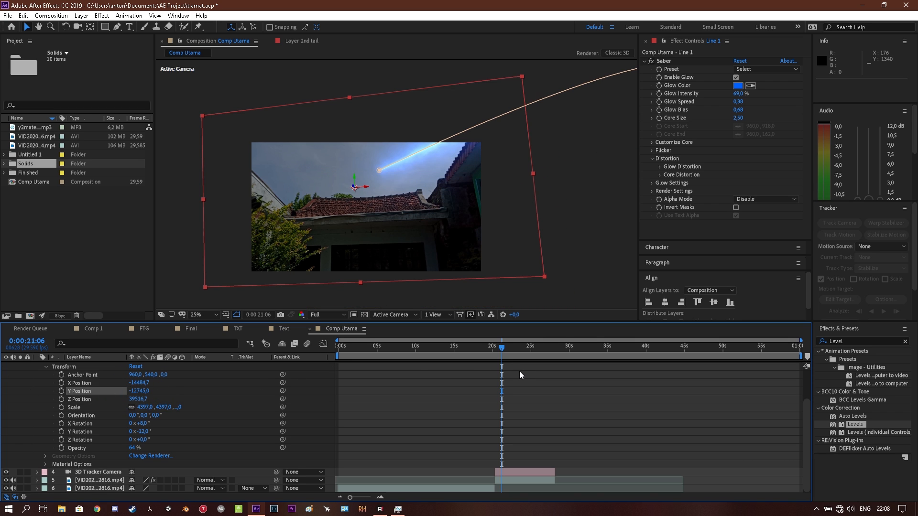
{"action": "scroll", "coordinate": [395, 147], "scroll_direction": "up", "scroll_amount": 2}
{"action": "scroll", "coordinate": [397, 147], "scroll_direction": "down", "scroll_amount": 1}
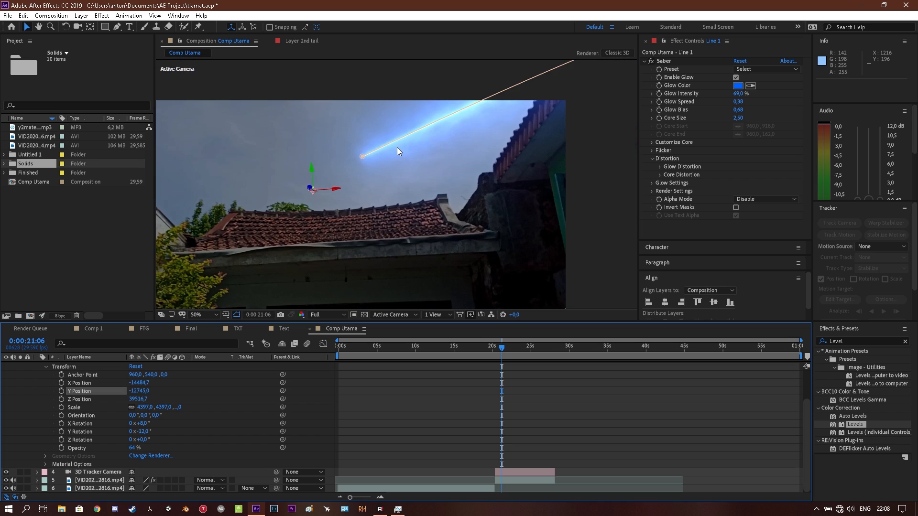
{"action": "left_click_drag", "start_coordinate": [397, 148], "coordinate": [401, 184]}
- Scrub the footage to 0:00:23:21 and check how Line 1 follows the camera movement in the sky
{"action": "scroll", "coordinate": [122, 390], "scroll_direction": "up", "scroll_amount": 3}
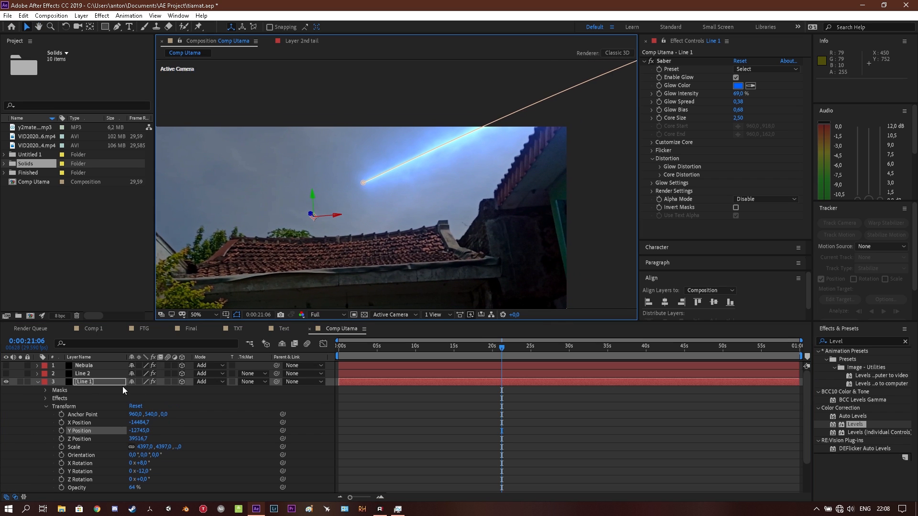
{"action": "left_click", "coordinate": [96, 382]}
{"action": "scroll", "coordinate": [476, 370], "scroll_direction": "down", "scroll_amount": 1}
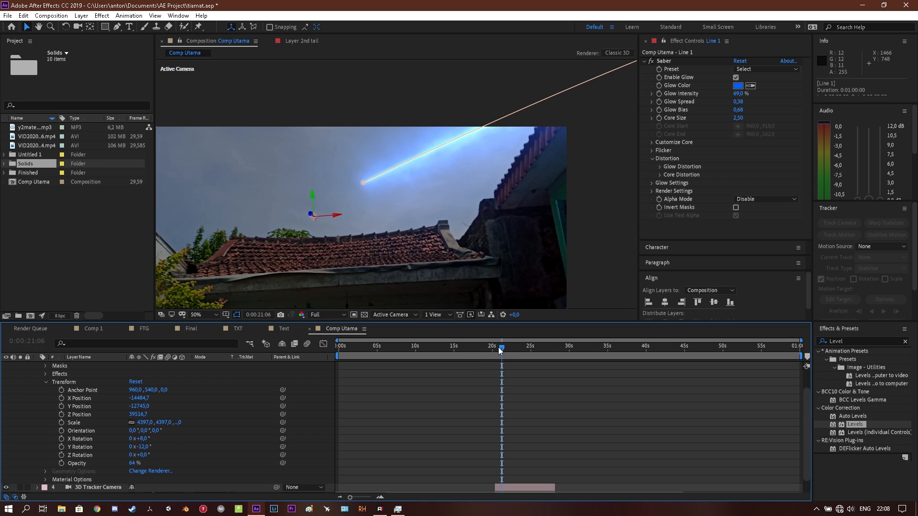
{"action": "left_click", "coordinate": [495, 346]}
{"action": "left_click_drag", "start_coordinate": [495, 348], "coordinate": [520, 345]}
{"action": "scroll", "coordinate": [482, 213], "scroll_direction": "down", "scroll_amount": 2}
{"action": "scroll", "coordinate": [481, 213], "scroll_direction": "up", "scroll_amount": 4}
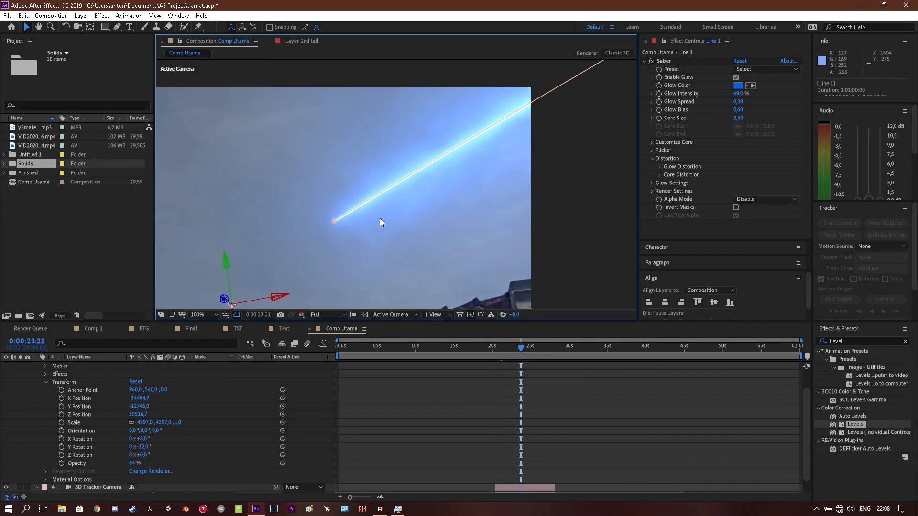
{"action": "scroll", "coordinate": [379, 218], "scroll_direction": "down", "scroll_amount": 6}
{"action": "scroll", "coordinate": [183, 430], "scroll_direction": "up", "scroll_amount": 2}
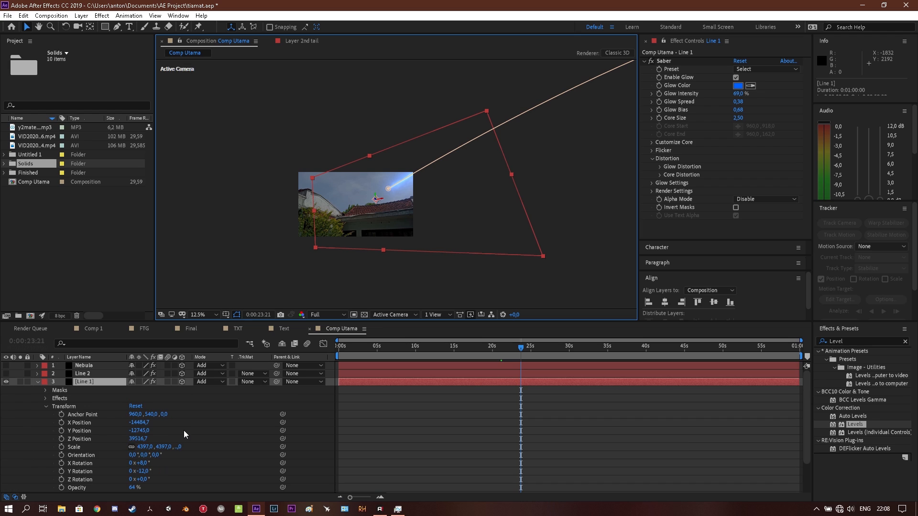
- Review Line 1's anchor point, position and scale properties against the Line 2 and Nebula layers
{"action": "left_click", "coordinate": [82, 439]}
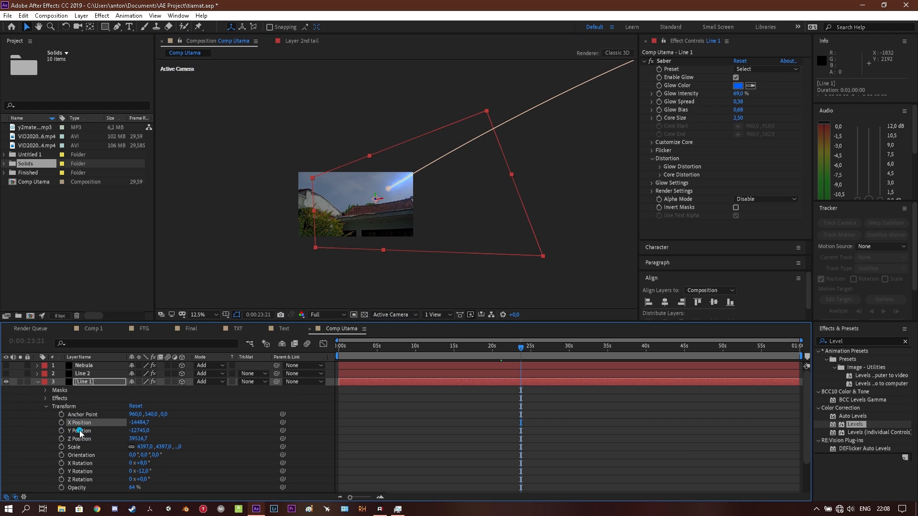
{"action": "left_click", "coordinate": [84, 448]}
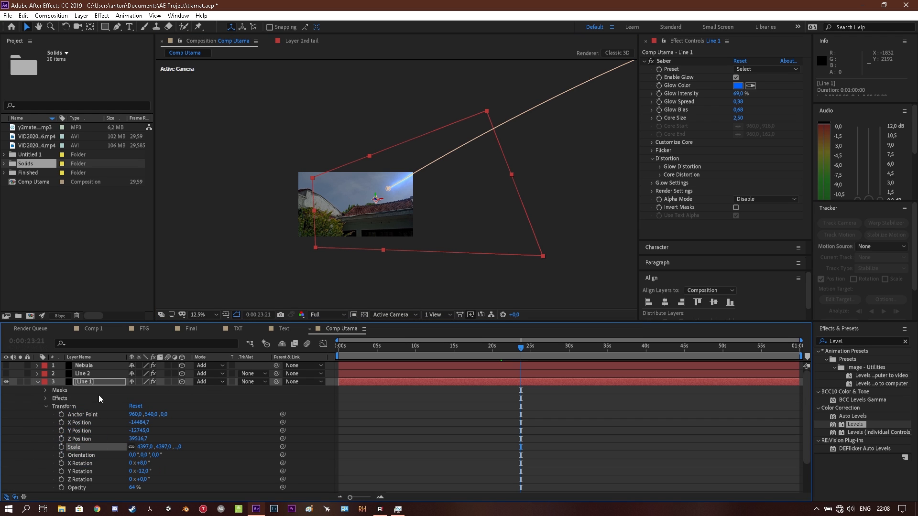
{"action": "left_click", "coordinate": [95, 374]}
{"action": "left_click", "coordinate": [100, 365]}
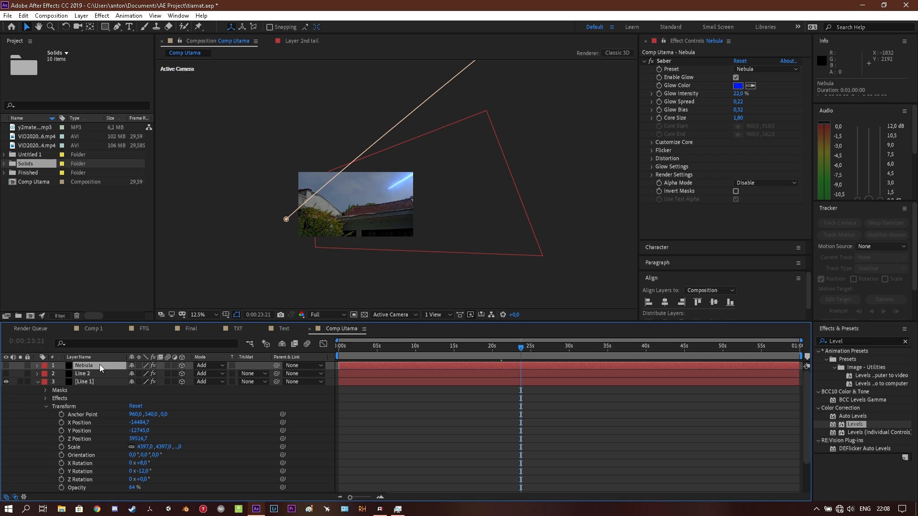
{"action": "key", "text": "period"}
{"action": "left_click", "coordinate": [89, 417]}
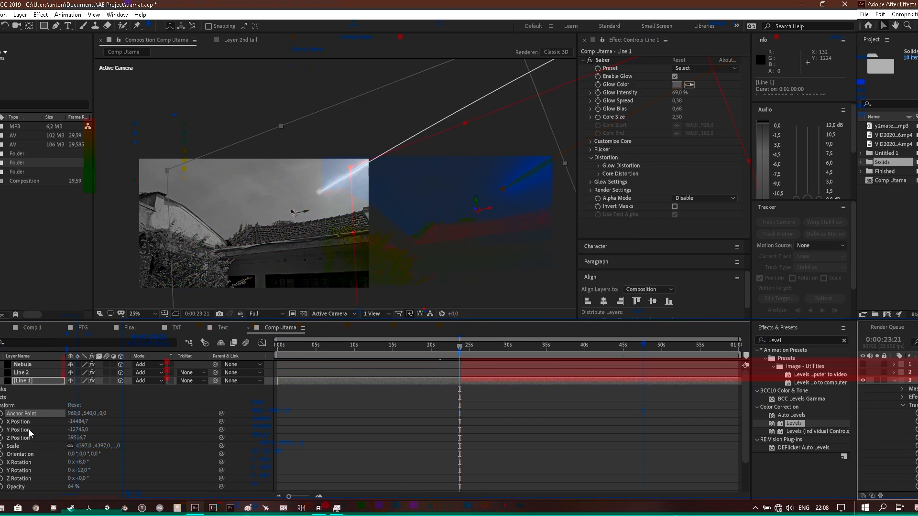
{"action": "left_click", "coordinate": [90, 437]}
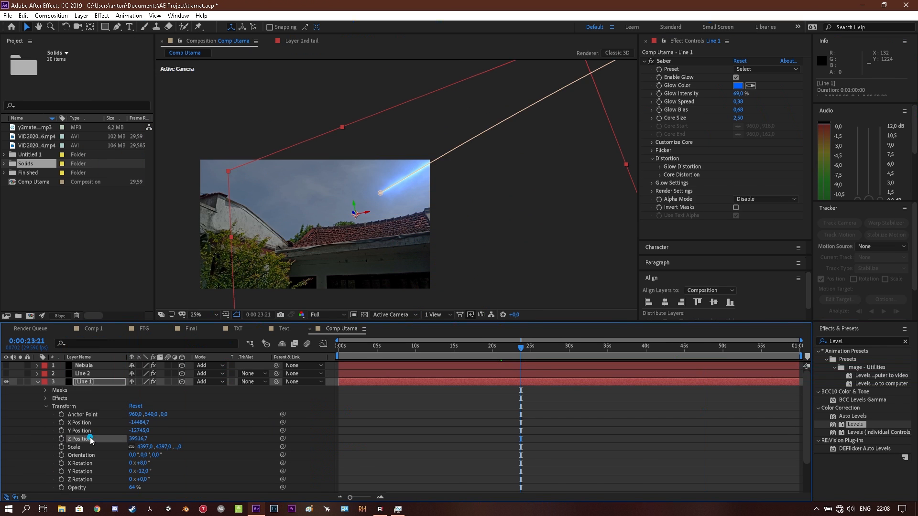
- Expand Line 2's Transform properties and open Line 1's X Position value without changing it
{"action": "left_click", "coordinate": [37, 375]}
{"action": "scroll", "coordinate": [111, 390], "scroll_direction": "down", "scroll_amount": 1}
{"action": "left_click", "coordinate": [47, 374]}
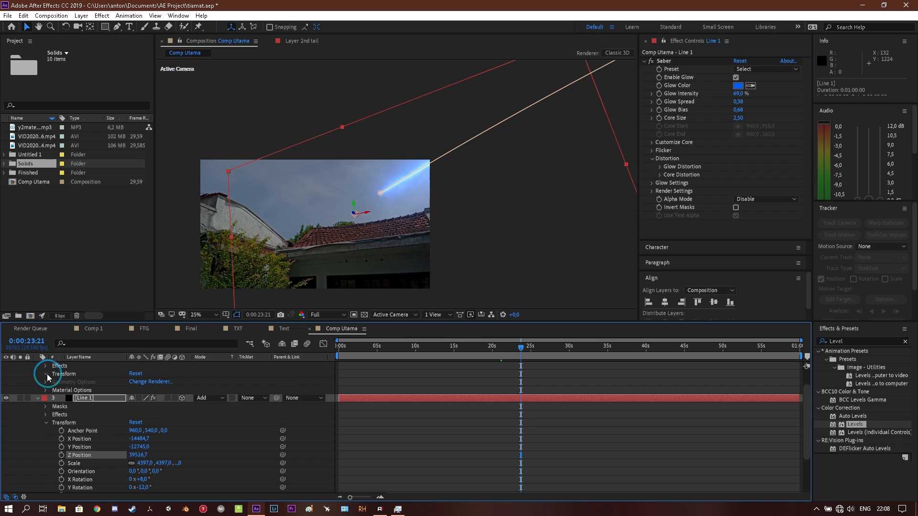
{"action": "scroll", "coordinate": [103, 397], "scroll_direction": "down", "scroll_amount": 2}
{"action": "left_click", "coordinate": [143, 431]}
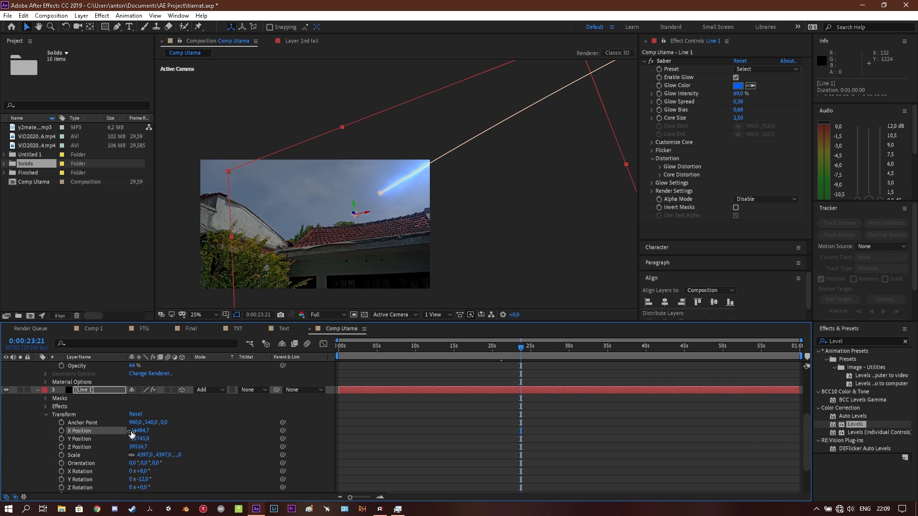
{"action": "key", "text": "Return"}
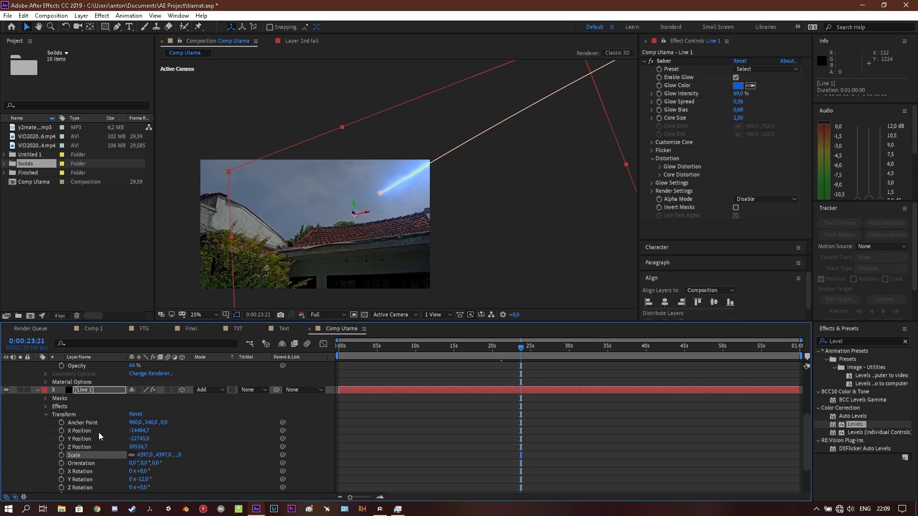
- Separate Line 2's Position into individual dimensions and set its X Position to -14484.7, matching Line 1
{"action": "scroll", "coordinate": [99, 432], "scroll_direction": "up", "scroll_amount": 3}
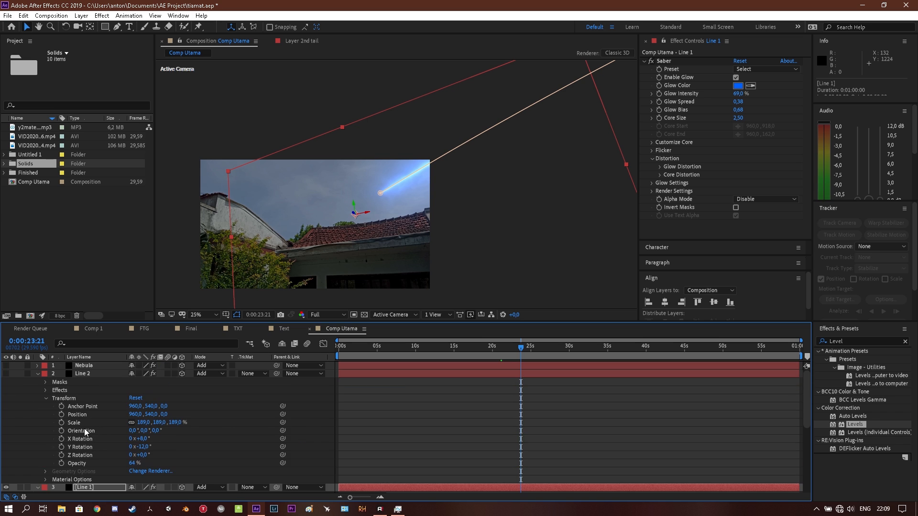
{"action": "right_click", "coordinate": [84, 415]}
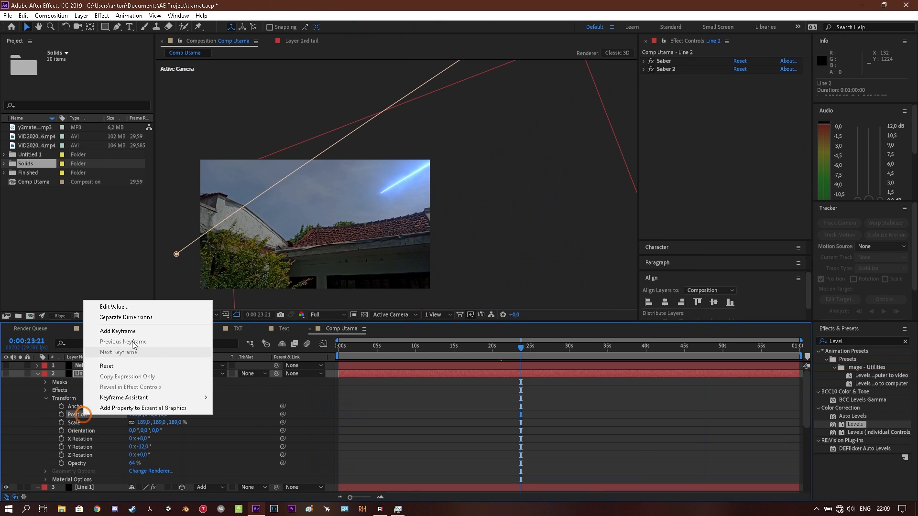
{"action": "left_click", "coordinate": [125, 317]}
{"action": "left_click", "coordinate": [93, 413]}
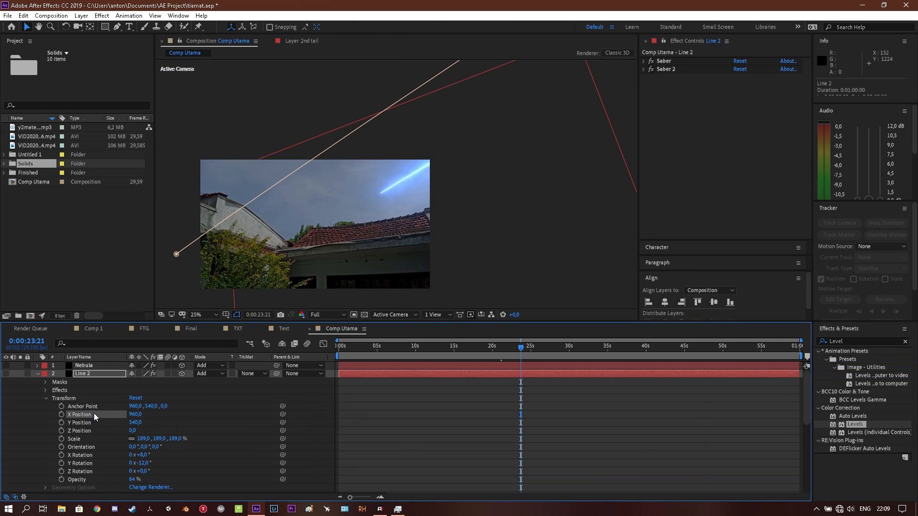
{"action": "type", "text": "-14484,7"}
- Copy Line 1's Y Position of -12745 to Line 2
{"action": "scroll", "coordinate": [86, 445], "scroll_direction": "down", "scroll_amount": 3}
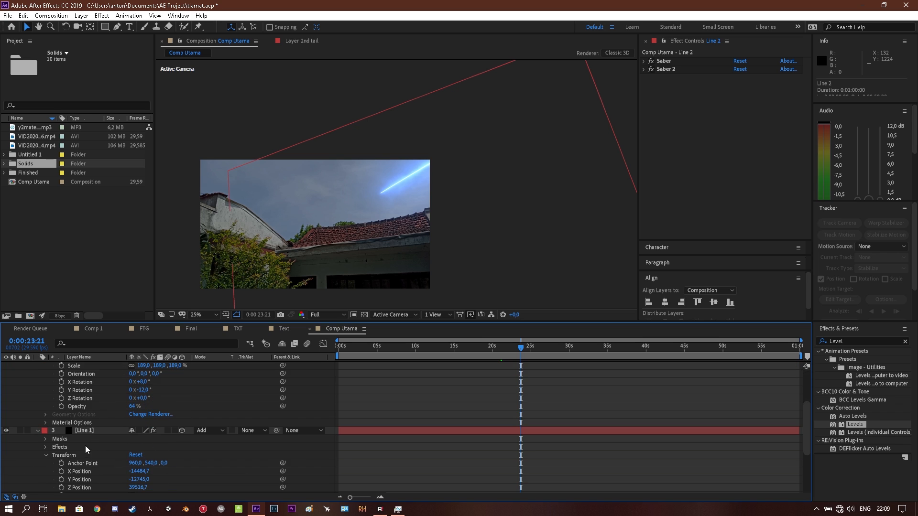
{"action": "left_click", "coordinate": [84, 479]}
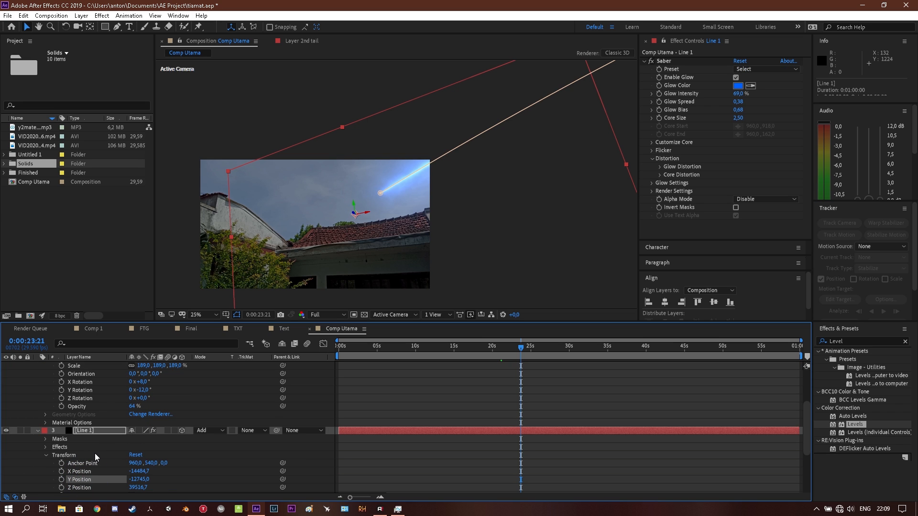
{"action": "scroll", "coordinate": [95, 454], "scroll_direction": "up", "scroll_amount": 3}
{"action": "left_click", "coordinate": [89, 398]}
{"action": "key", "text": "ctrl+v"}
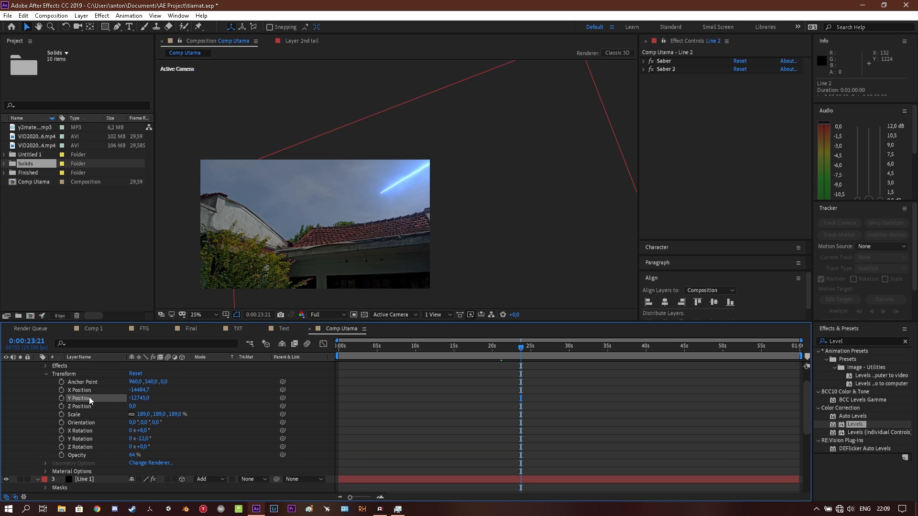
- Set Line 2's Z Position to 39516.7, the same as Line 1's
{"action": "scroll", "coordinate": [89, 421], "scroll_direction": "down", "scroll_amount": 6}
{"action": "left_click", "coordinate": [92, 439]}
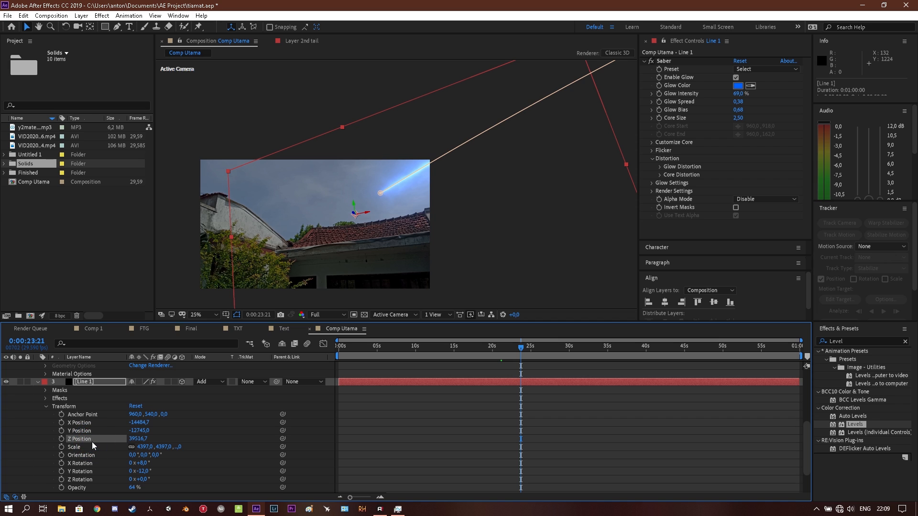
{"action": "scroll", "coordinate": [93, 440], "scroll_direction": "up", "scroll_amount": 6}
{"action": "left_click", "coordinate": [86, 406]}
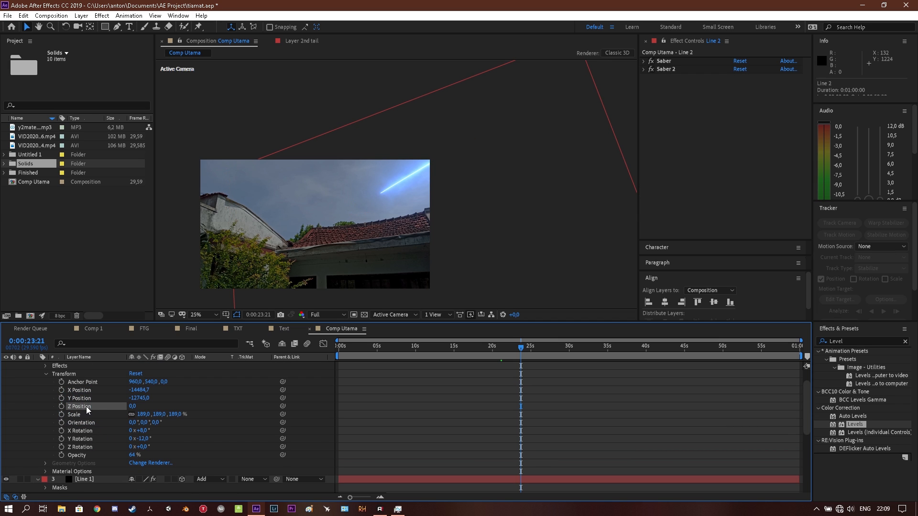
{"action": "type", "text": "39516,7"}
- Copy Line 1's Scale of 4397% to Line 2
{"action": "scroll", "coordinate": [87, 407], "scroll_direction": "down", "scroll_amount": 5}
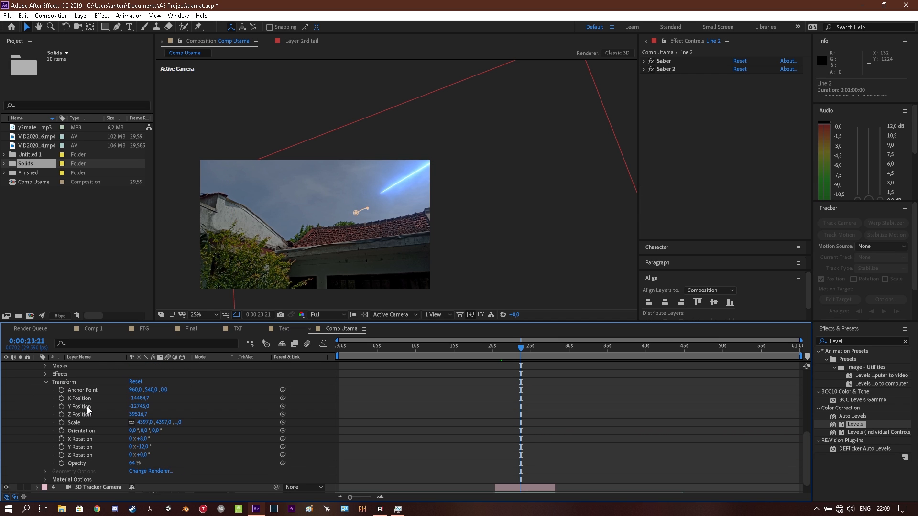
{"action": "left_click", "coordinate": [83, 422]}
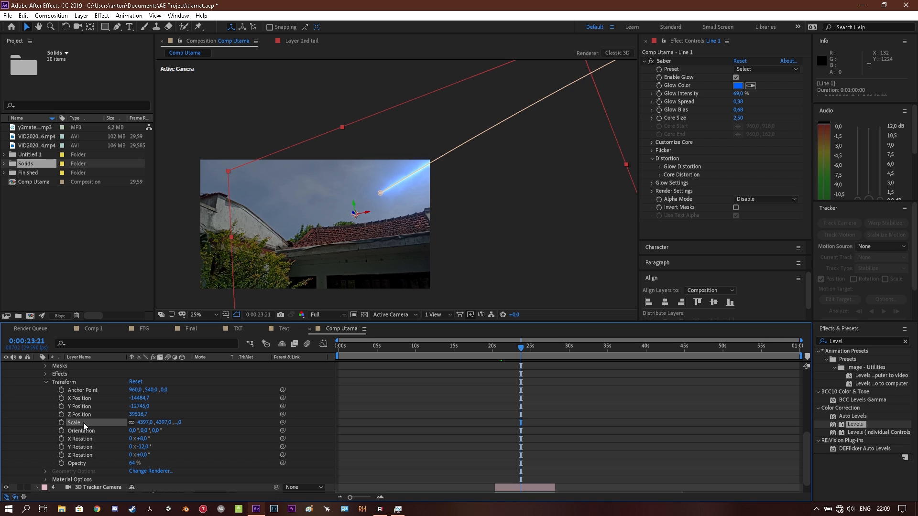
{"action": "scroll", "coordinate": [83, 422], "scroll_direction": "up", "scroll_amount": 5}
{"action": "left_click", "coordinate": [81, 412]}
{"action": "key", "text": "ctrl+v"}
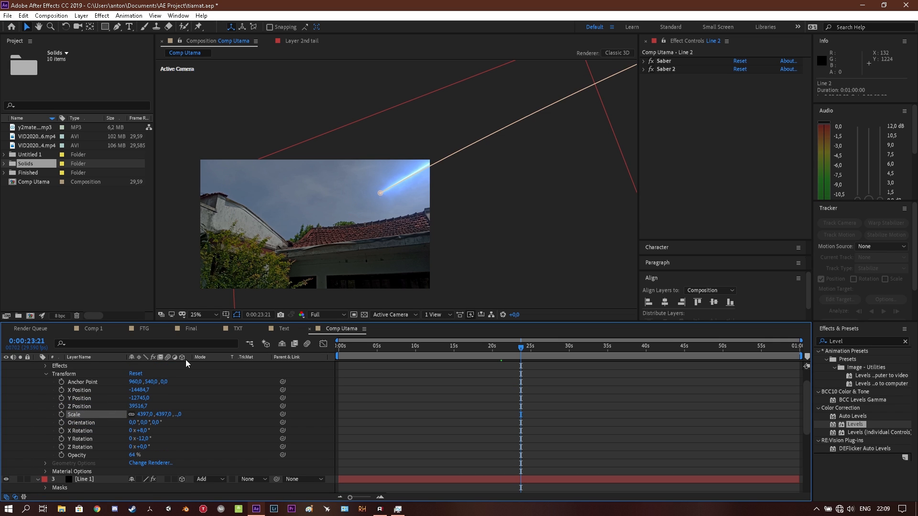
- Compare Line 2's Transform values and mask path with those of Line 1
{"action": "key", "text": "comma"}
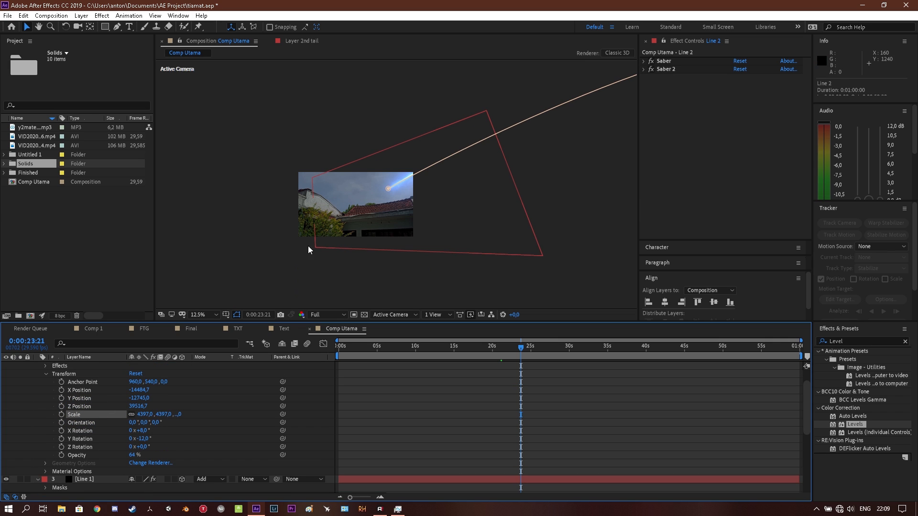
{"action": "scroll", "coordinate": [101, 403], "scroll_direction": "down", "scroll_amount": 5}
{"action": "scroll", "coordinate": [81, 385], "scroll_direction": "up", "scroll_amount": 2}
{"action": "scroll", "coordinate": [97, 391], "scroll_direction": "down", "scroll_amount": 1}
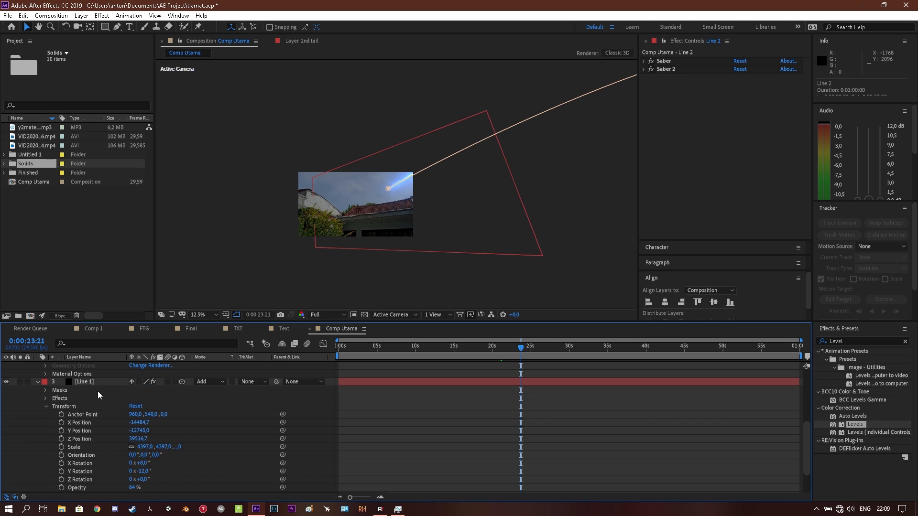
{"action": "scroll", "coordinate": [98, 391], "scroll_direction": "up", "scroll_amount": 4}
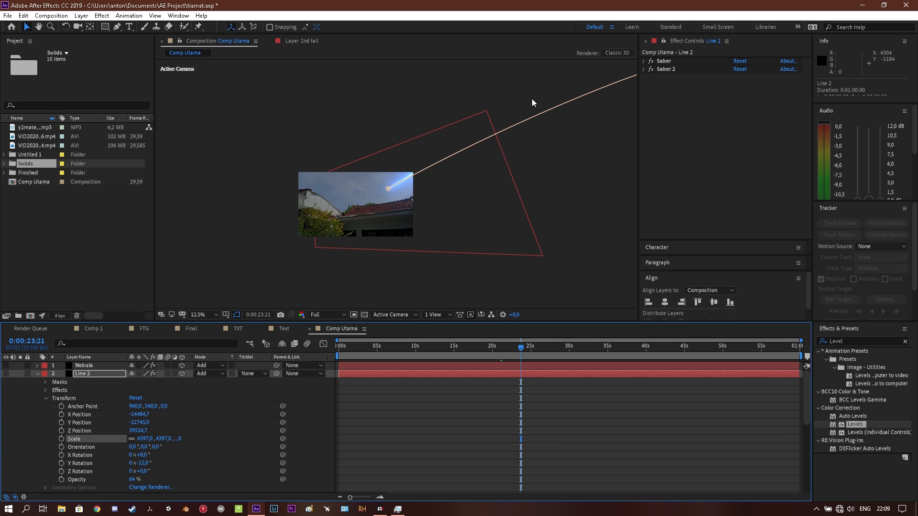
{"action": "scroll", "coordinate": [89, 419], "scroll_direction": "down", "scroll_amount": 2}
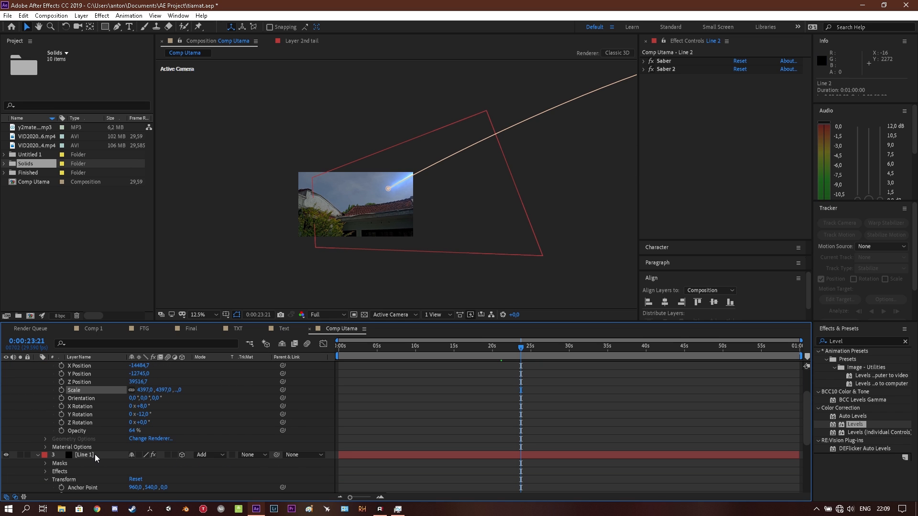
{"action": "left_click", "coordinate": [95, 454]}
{"action": "scroll", "coordinate": [119, 399], "scroll_direction": "up", "scroll_amount": 2}
{"action": "left_click", "coordinate": [93, 373]}
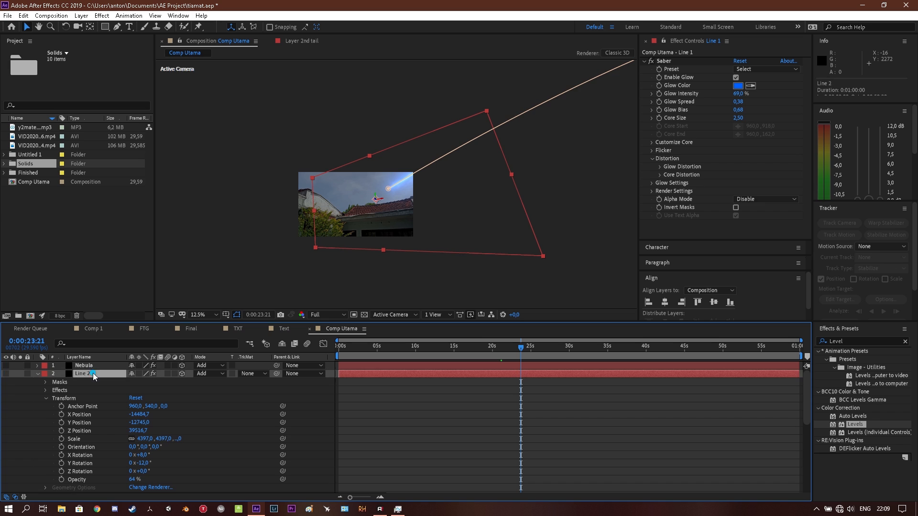
- Expand the Nebula layer's Transform properties and set its Scale to 4397%, matching the other streak layers
{"action": "left_click", "coordinate": [37, 365]}
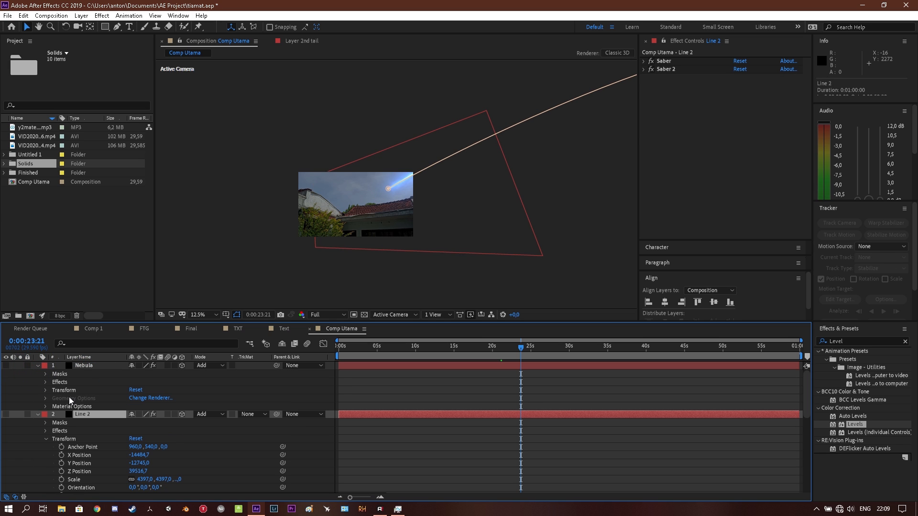
{"action": "scroll", "coordinate": [70, 398], "scroll_direction": "down", "scroll_amount": 3}
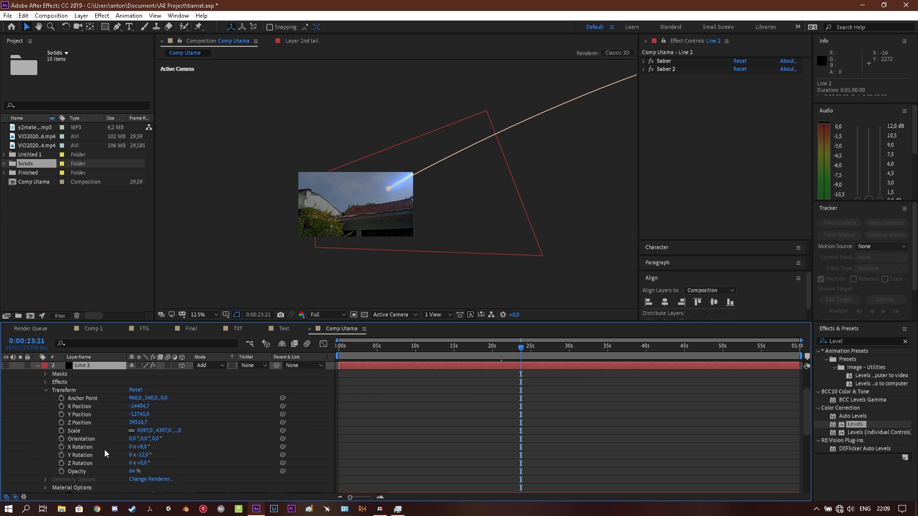
{"action": "left_click", "coordinate": [91, 422]}
{"action": "left_click", "coordinate": [90, 406]}
{"action": "scroll", "coordinate": [90, 405], "scroll_direction": "up", "scroll_amount": 2}
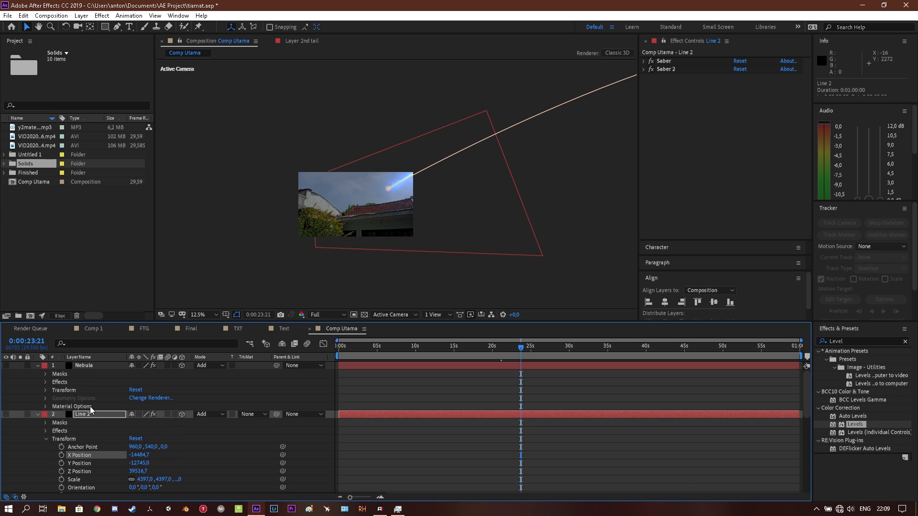
{"action": "left_click", "coordinate": [46, 390]}
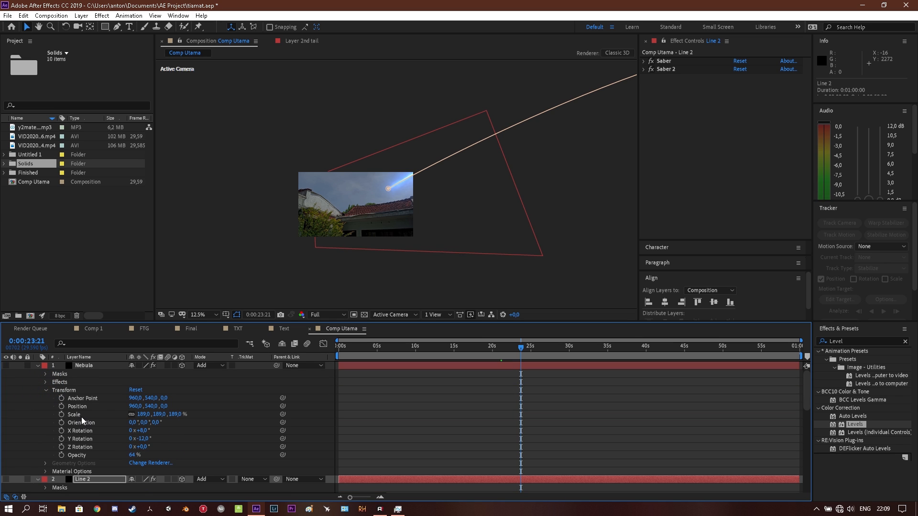
{"action": "left_click", "coordinate": [81, 415]}
{"action": "key", "text": "ctrl+v"}
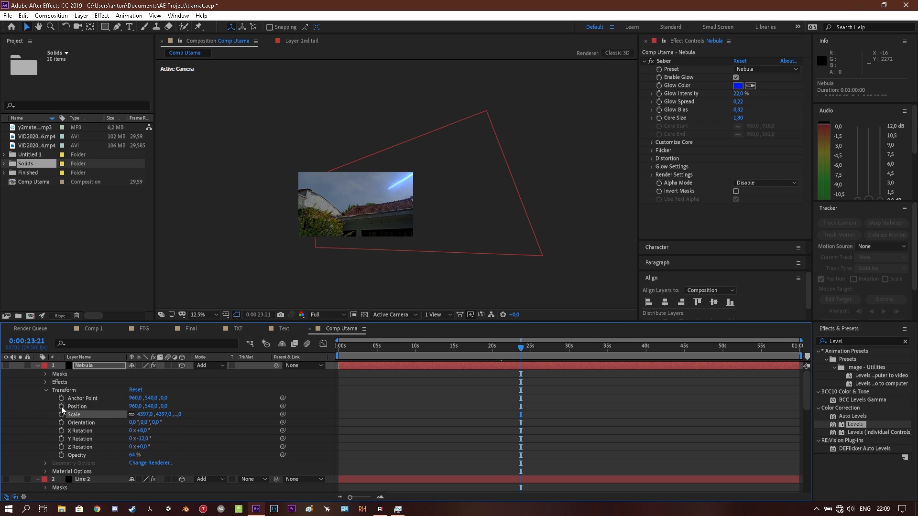
- Separate the Nebula layer's Position into individual dimensions and copy Line 2's X Position of -14484.7 to it
{"action": "left_click", "coordinate": [83, 406]}
{"action": "right_click", "coordinate": [99, 404]}
{"action": "left_click", "coordinate": [136, 306]}
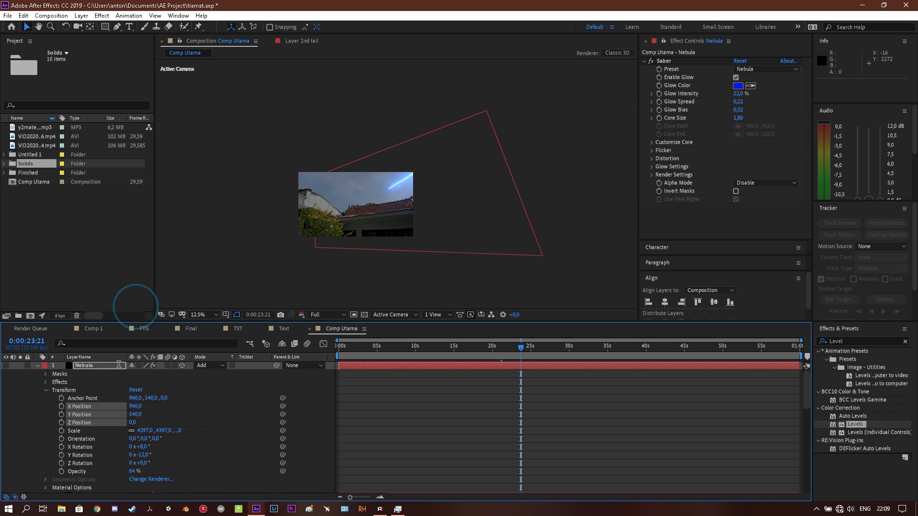
{"action": "left_click", "coordinate": [88, 456]}
{"action": "scroll", "coordinate": [88, 456], "scroll_direction": "down", "scroll_amount": 5}
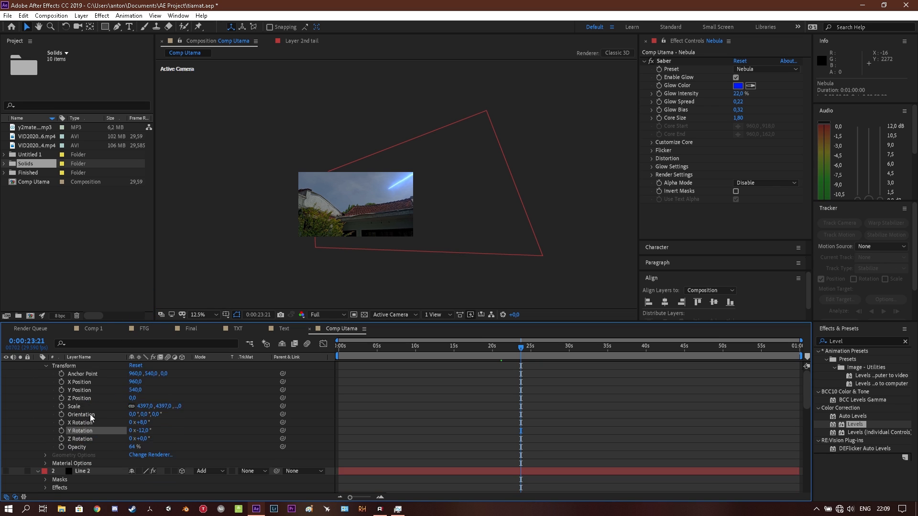
{"action": "left_click", "coordinate": [87, 439]}
{"action": "scroll", "coordinate": [87, 433], "scroll_direction": "up", "scroll_amount": 5}
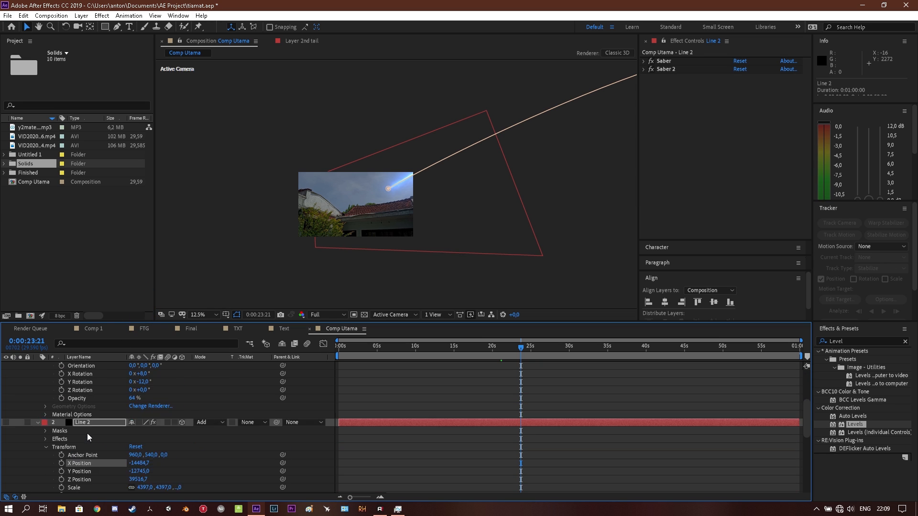
{"action": "left_click", "coordinate": [88, 405]}
- Copy Line 2's Y Position of -12745 to the Nebula layer
{"action": "scroll", "coordinate": [88, 406], "scroll_direction": "down", "scroll_amount": 3}
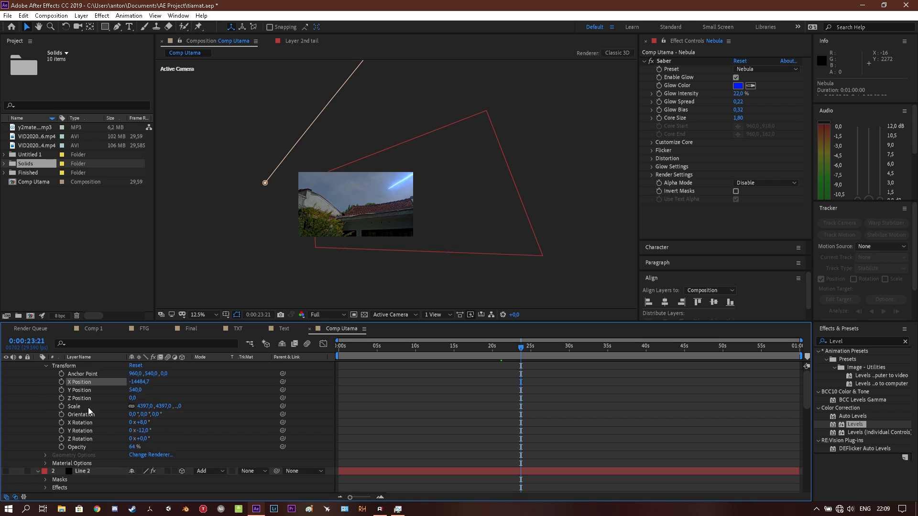
{"action": "left_click", "coordinate": [79, 470]}
{"action": "scroll", "coordinate": [80, 459], "scroll_direction": "up", "scroll_amount": 1}
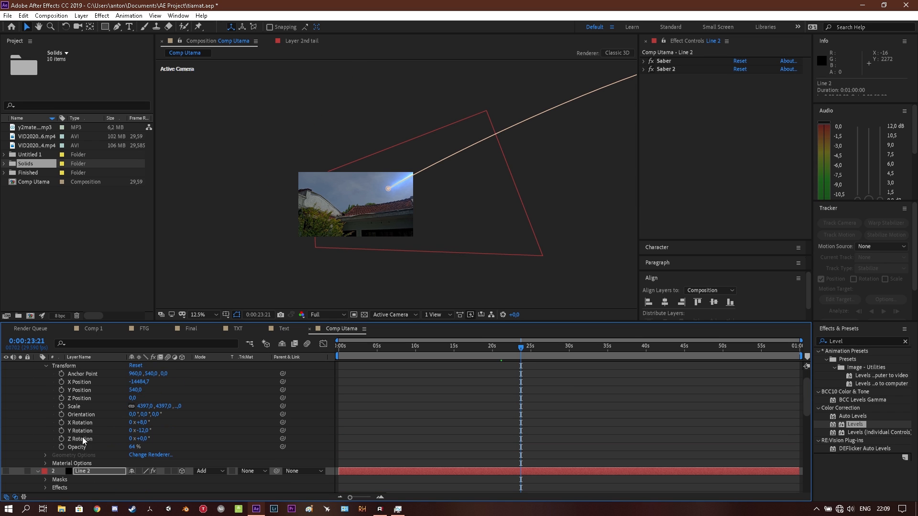
{"action": "left_click", "coordinate": [89, 388]}
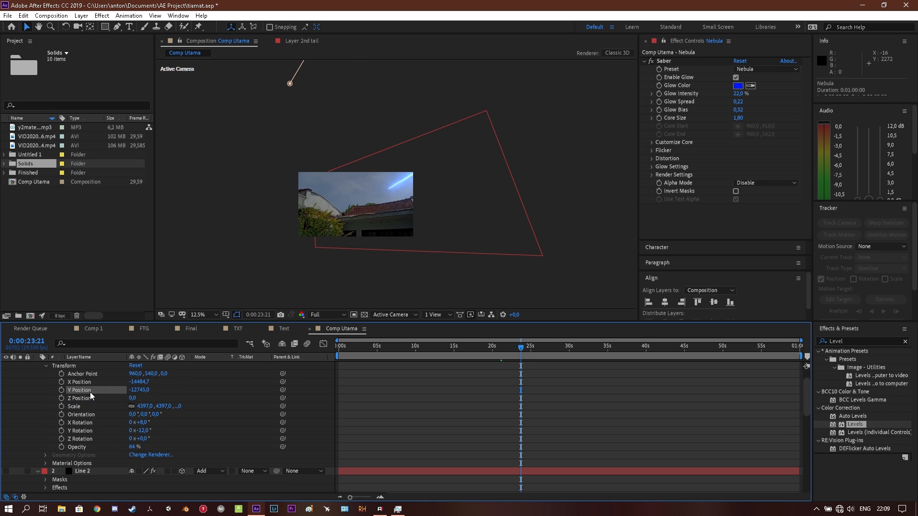
- Set the Nebula layer's Z Position to 39516.7, the same as Line 2's
{"action": "scroll", "coordinate": [94, 431], "scroll_direction": "down", "scroll_amount": 2}
{"action": "left_click", "coordinate": [89, 455]}
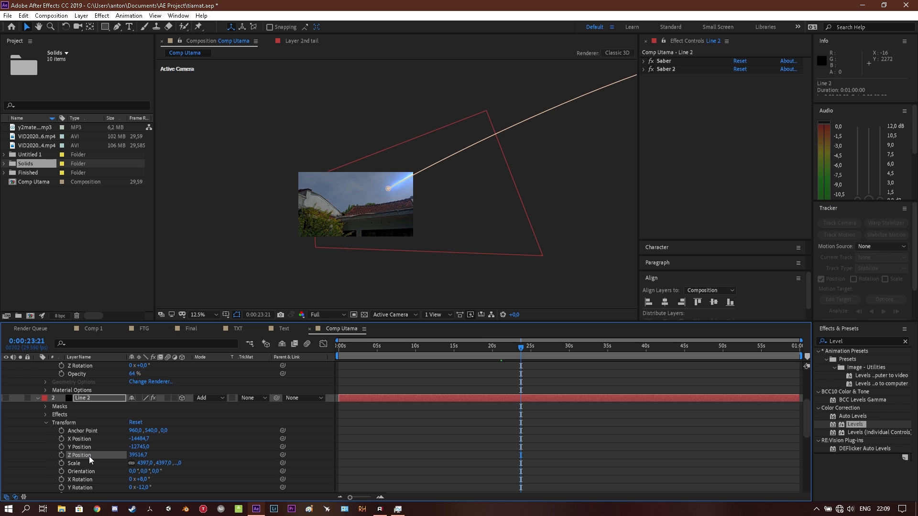
{"action": "scroll", "coordinate": [89, 434], "scroll_direction": "up", "scroll_amount": 3}
{"action": "left_click", "coordinate": [87, 398]}
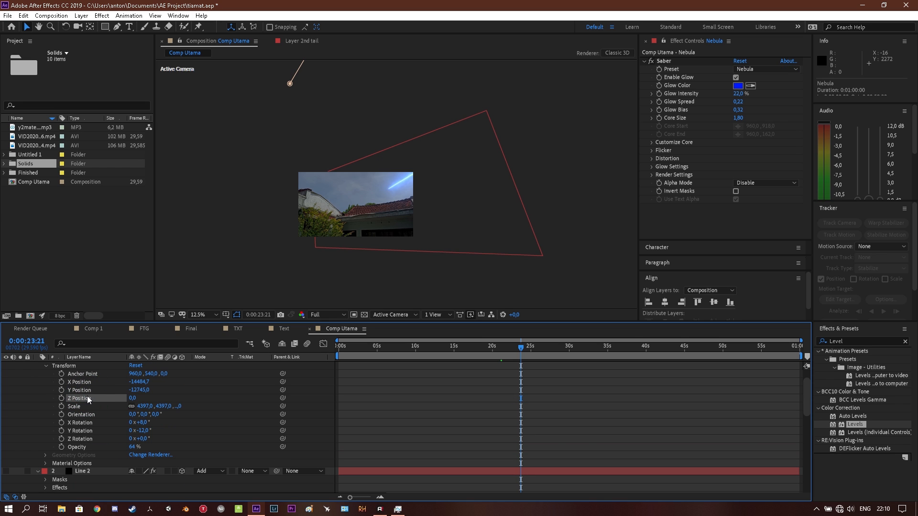
{"action": "type", "text": "39516,7"}
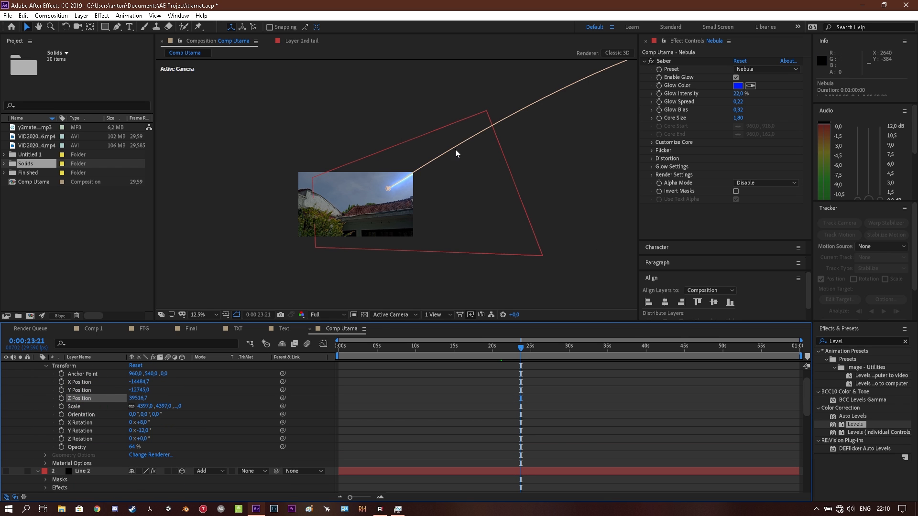
- Examine the streak and the Nebula mask path in close-up, scrubbing the footage to 0:00:23:17
{"action": "scroll", "coordinate": [455, 150], "scroll_direction": "up", "scroll_amount": 8}
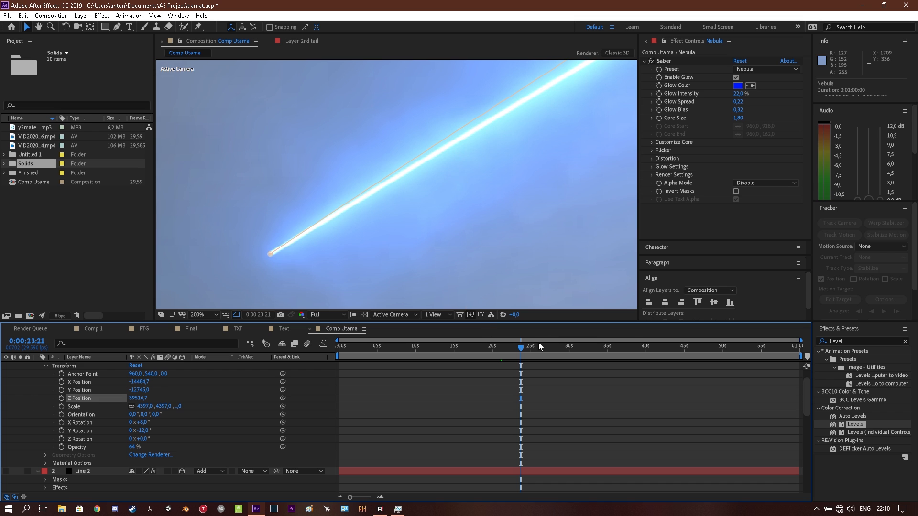
{"action": "left_click_drag", "start_coordinate": [539, 342], "coordinate": [519, 344]}
{"action": "key", "text": "comma"}
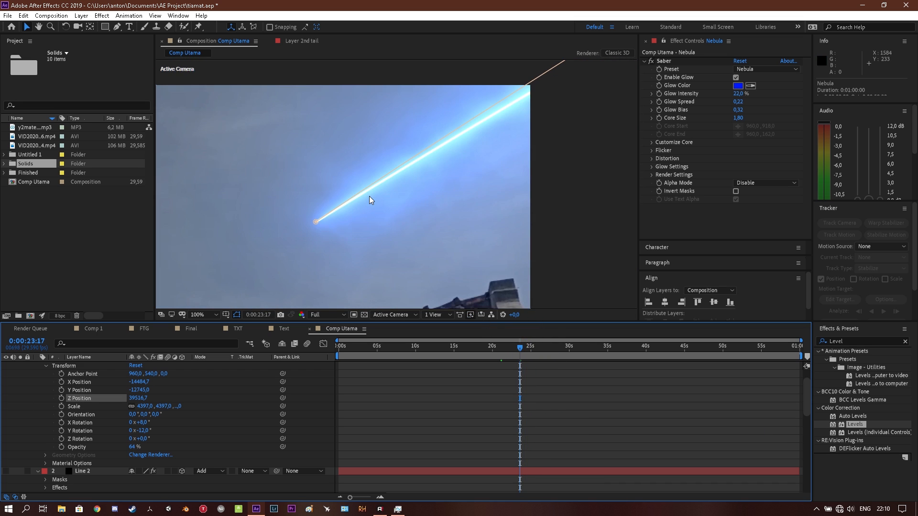
- Turn on the visibility of the Nebula and Line 2 layers
{"action": "scroll", "coordinate": [26, 378], "scroll_direction": "up", "scroll_amount": 1}
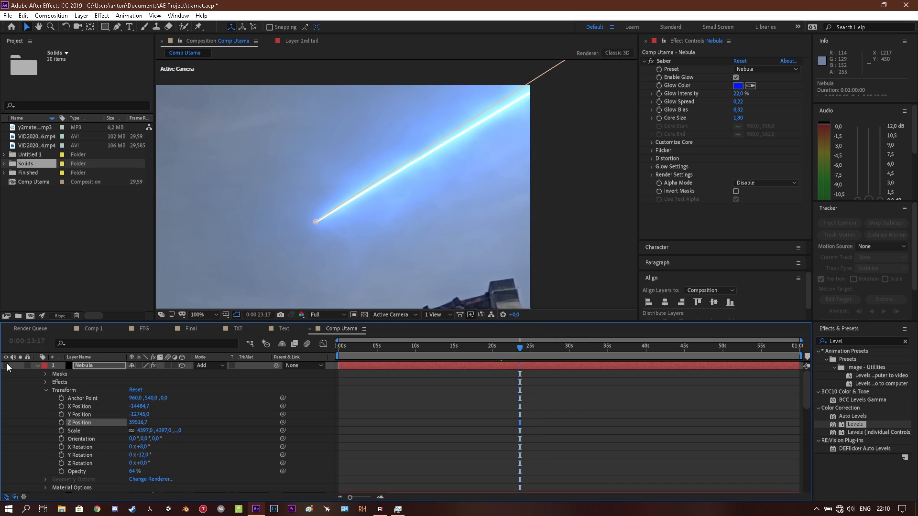
{"action": "left_click", "coordinate": [6, 365]}
{"action": "scroll", "coordinate": [16, 381], "scroll_direction": "down", "scroll_amount": 4}
{"action": "left_click", "coordinate": [5, 398]}
{"action": "left_click", "coordinate": [5, 398]}
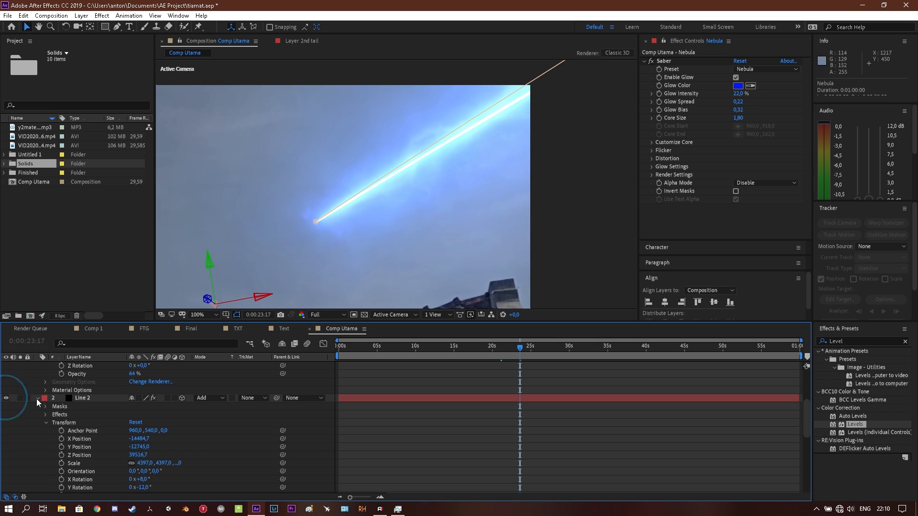
{"action": "scroll", "coordinate": [235, 364], "scroll_direction": "down", "scroll_amount": 3}
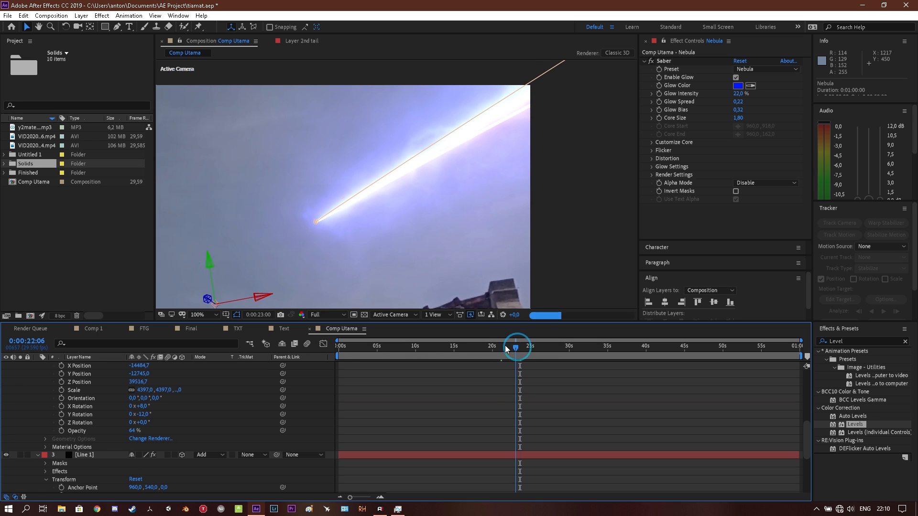
- Scrub through the footage and stop at 0:00:22:01 to examine how the streak sits in the sky
{"action": "mouse_move", "coordinate": [505, 345]}
{"action": "left_mouse_down"}
{"action": "mouse_move", "coordinate": [527, 345]}
{"action": "mouse_move", "coordinate": [498, 345]}
{"action": "left_mouse_up"}
{"action": "scroll", "coordinate": [459, 218], "scroll_direction": "down", "scroll_amount": 2}
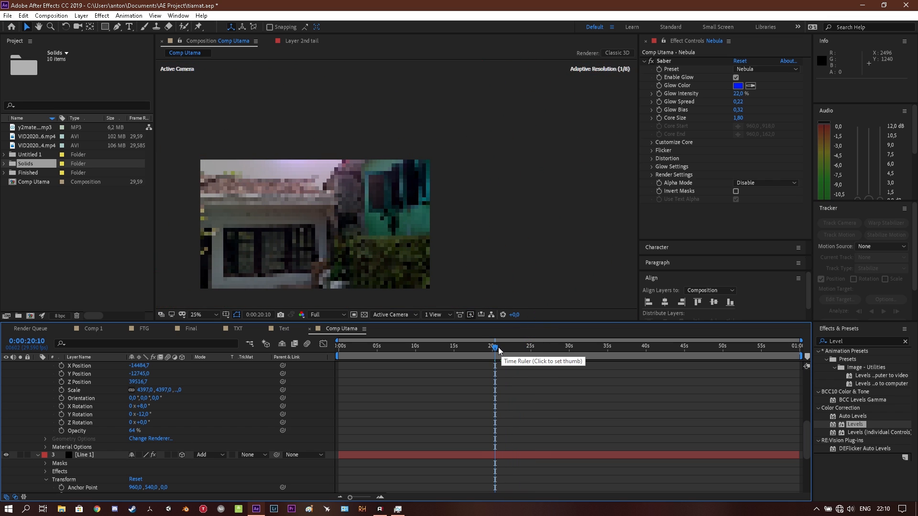
{"action": "left_click", "coordinate": [498, 349]}
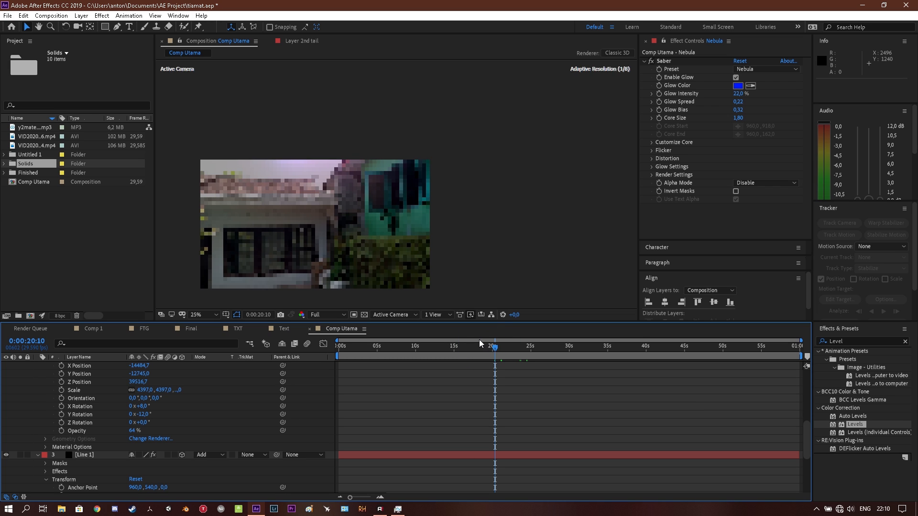
{"action": "left_click", "coordinate": [480, 345]}
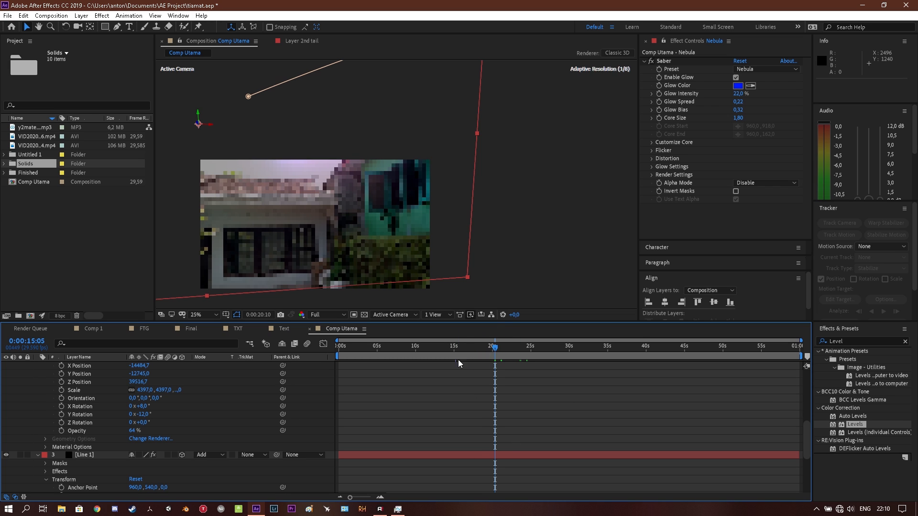
{"action": "left_click", "coordinate": [492, 350]}
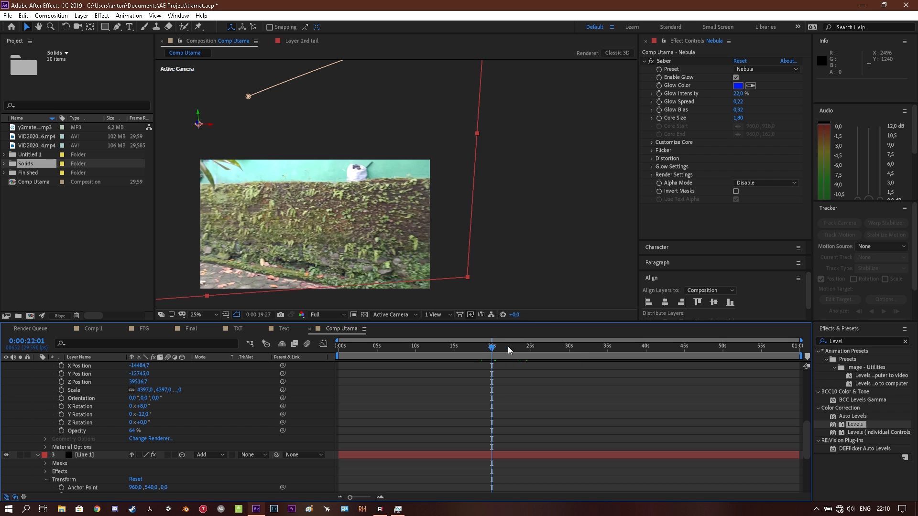
{"action": "left_click", "coordinate": [508, 346]}
{"action": "scroll", "coordinate": [396, 188], "scroll_direction": "up", "scroll_amount": 2}
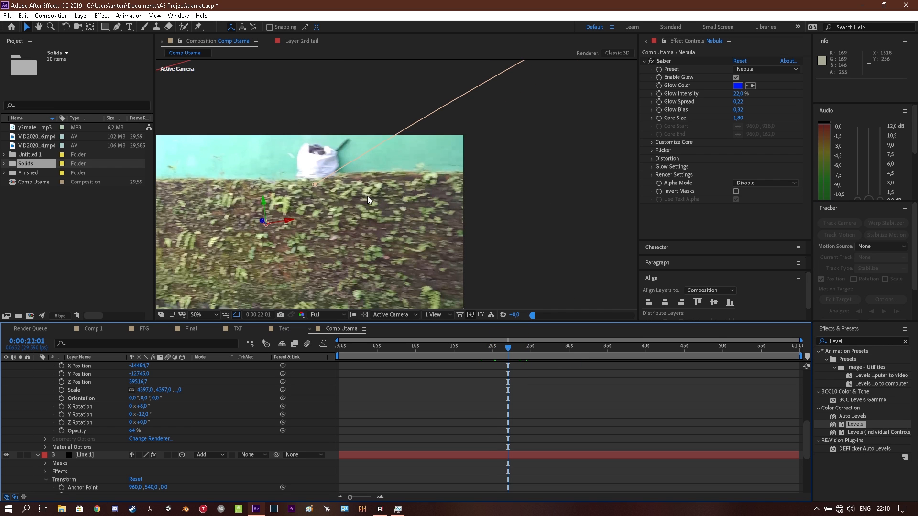
{"action": "scroll", "coordinate": [367, 196], "scroll_direction": "down", "scroll_amount": 2}
{"action": "scroll", "coordinate": [366, 197], "scroll_direction": "up", "scroll_amount": 2}
{"action": "left_click_drag", "start_coordinate": [390, 192], "coordinate": [481, 174]}
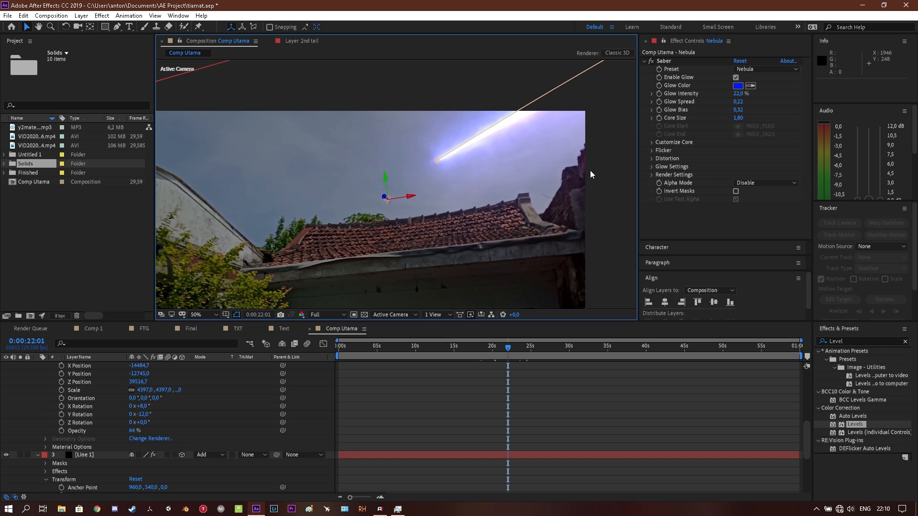
- Save the project and collapse the properties of the Nebula, Line 2 and Line 1 layers
{"action": "key", "text": "ctrl+s"}
{"action": "scroll", "coordinate": [490, 218], "scroll_direction": "up", "scroll_amount": 1}
{"action": "left_click_drag", "start_coordinate": [491, 218], "coordinate": [498, 183]}
{"action": "scroll", "coordinate": [431, 201], "scroll_direction": "down", "scroll_amount": 1}
{"action": "scroll", "coordinate": [103, 407], "scroll_direction": "up", "scroll_amount": 1}
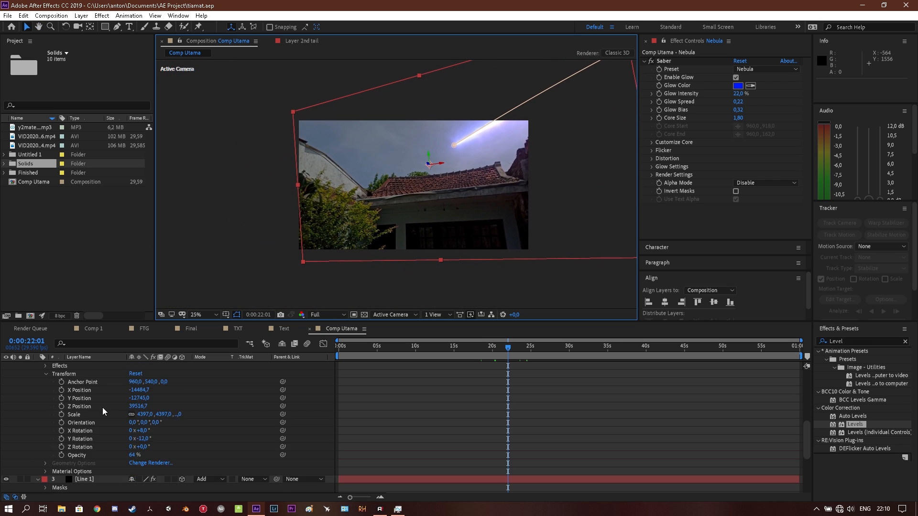
{"action": "scroll", "coordinate": [102, 407], "scroll_direction": "up", "scroll_amount": 2}
{"action": "left_click", "coordinate": [38, 365]}
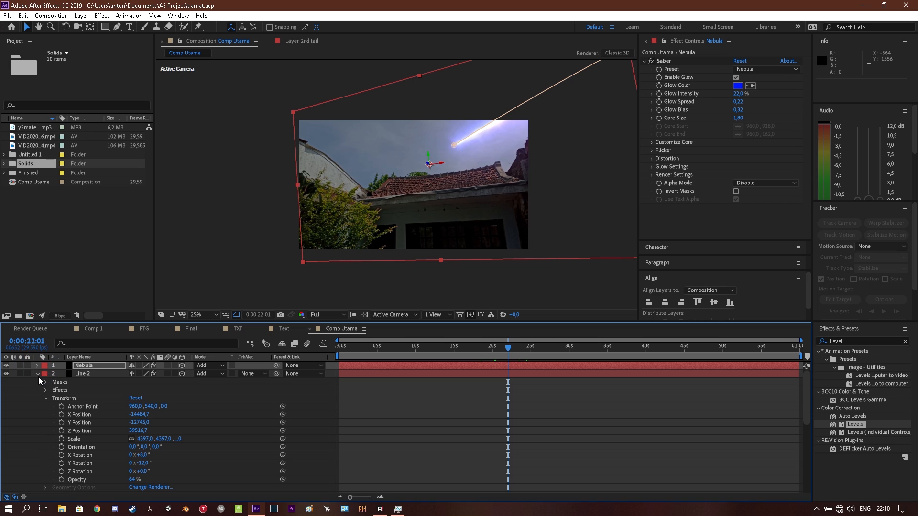
{"action": "left_click", "coordinate": [37, 382]}
{"action": "left_click", "coordinate": [37, 382]}
{"action": "left_click", "coordinate": [96, 432]}
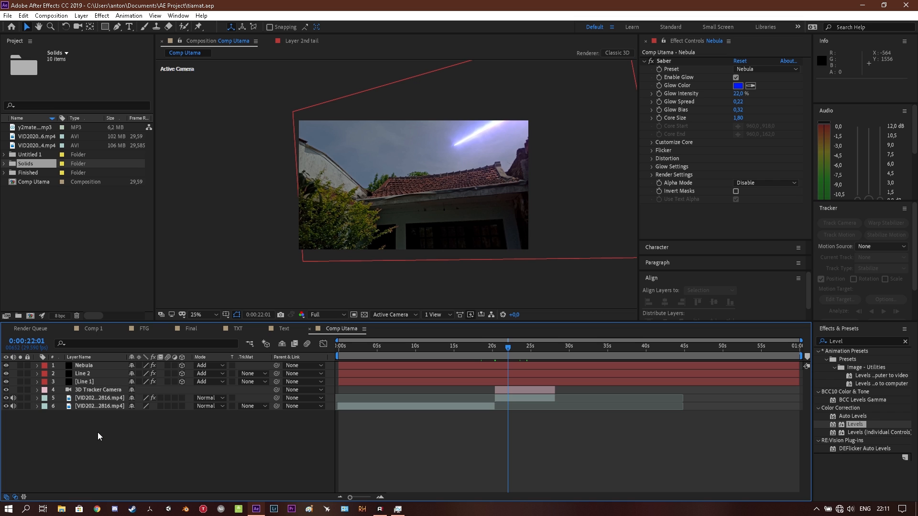
- Create a black 1920 x 1080 px solid layer named Optical Flare in Comp Utama
{"action": "scroll", "coordinate": [316, 199], "scroll_direction": "up", "scroll_amount": 4}
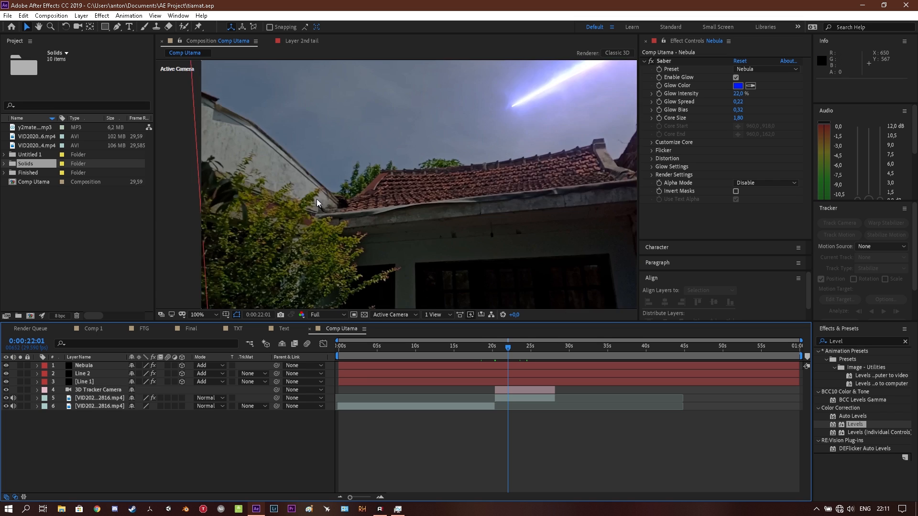
{"action": "scroll", "coordinate": [317, 199], "scroll_direction": "down", "scroll_amount": 2}
{"action": "right_click", "coordinate": [177, 432]}
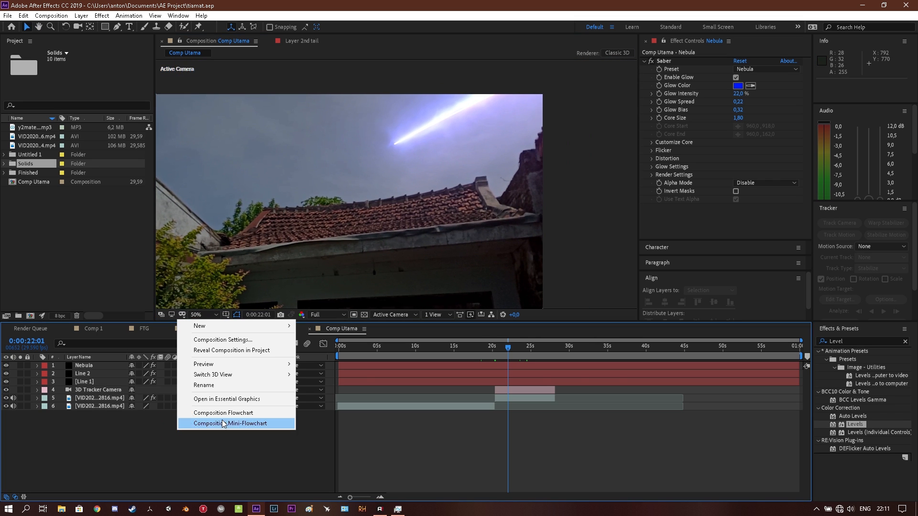
{"action": "left_click", "coordinate": [155, 447]}
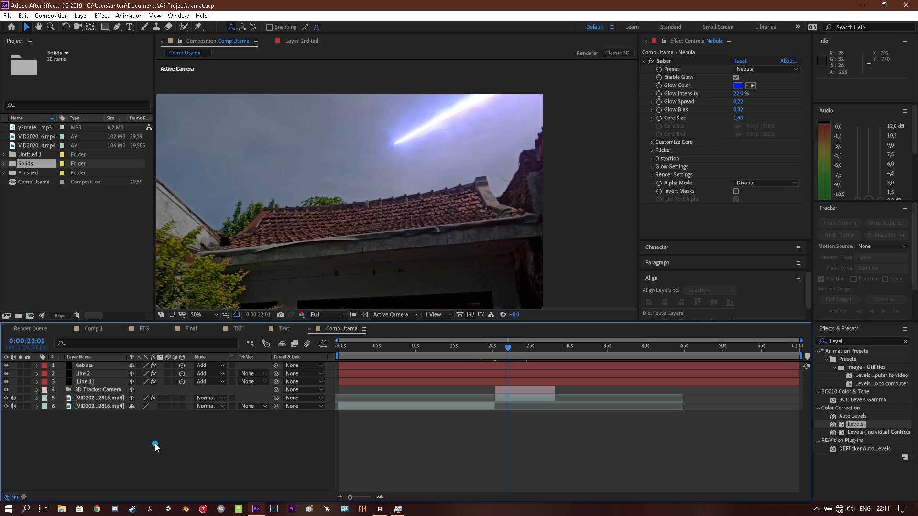
{"action": "right_click", "coordinate": [155, 445]}
{"action": "mouse_move", "coordinate": [198, 339]}
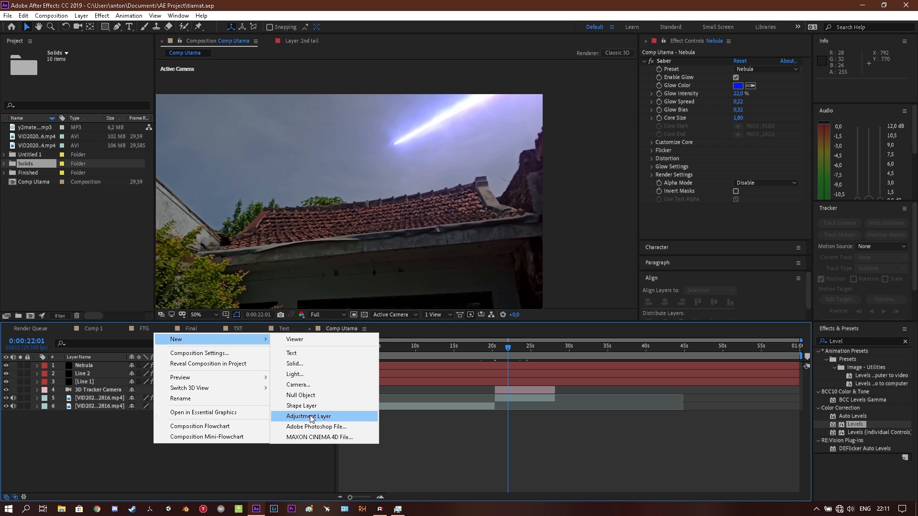
{"action": "left_click", "coordinate": [298, 365]}
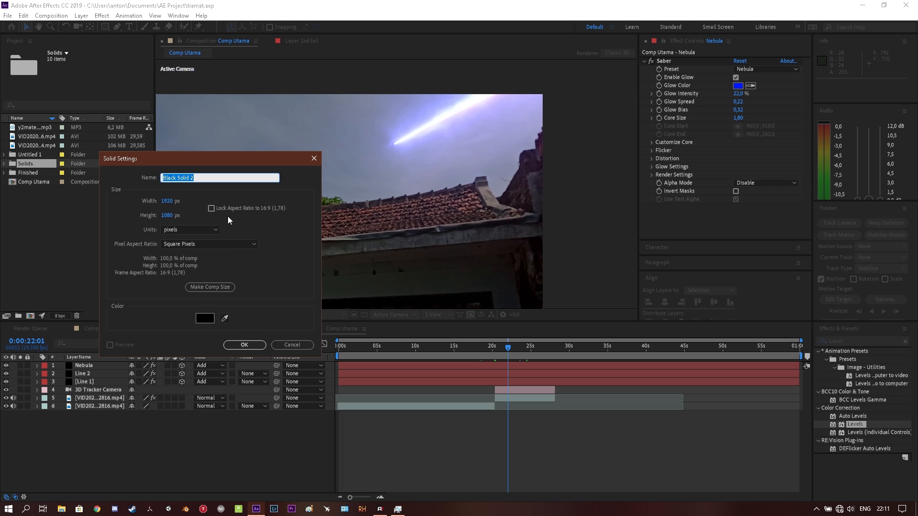
{"action": "type", "text": "Optical Flare"}
{"action": "key", "text": "Return"}
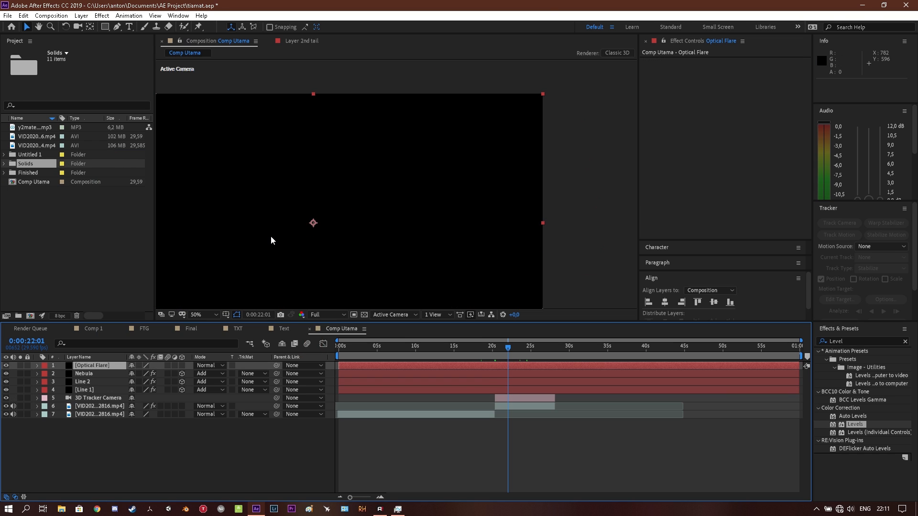
- Find Video Copilot's Optical Flares effect and apply it to the Optical Flare layer
{"action": "left_click_drag", "start_coordinate": [270, 236], "coordinate": [308, 222]}
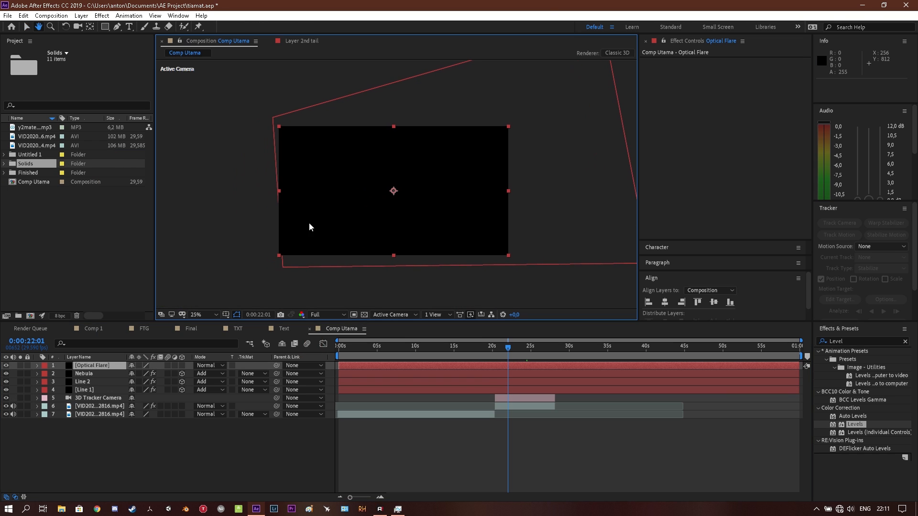
{"action": "left_click", "coordinate": [865, 338]}
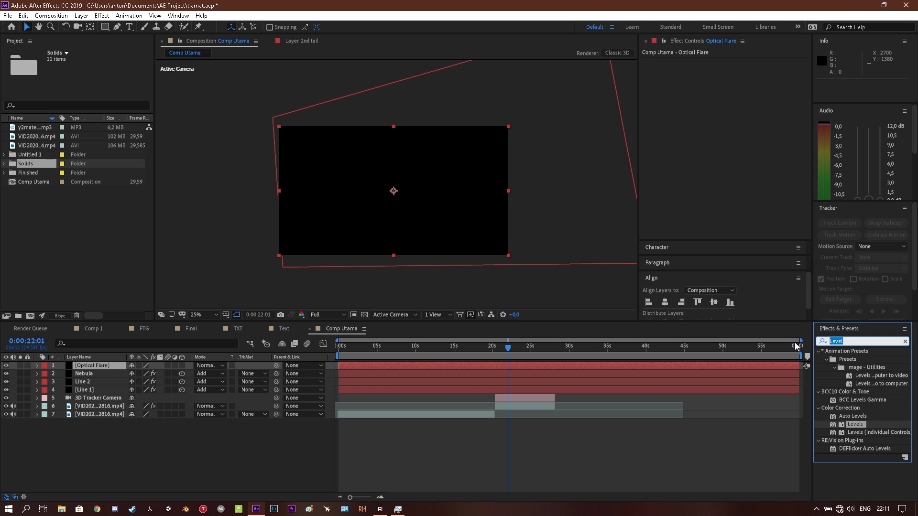
{"action": "type", "text": "C"}
{"action": "key", "text": "BackSpace"}
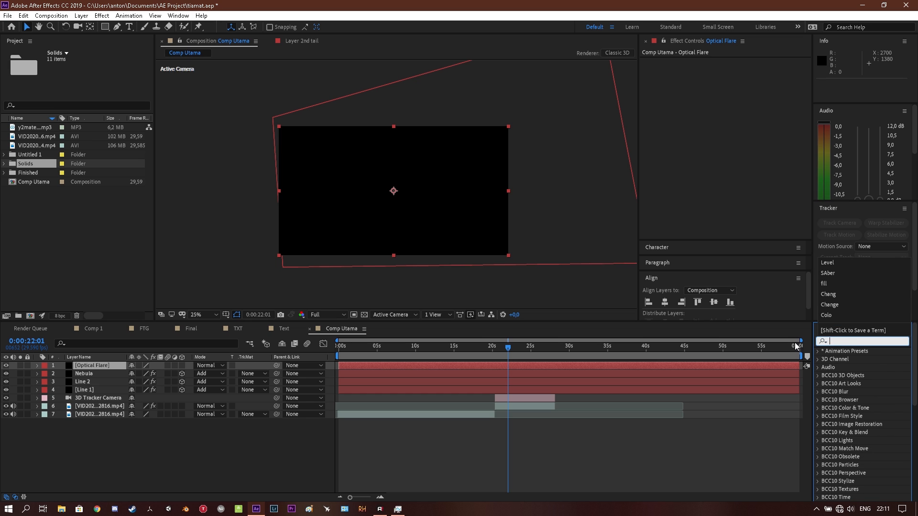
{"action": "type", "text": "Optical"}
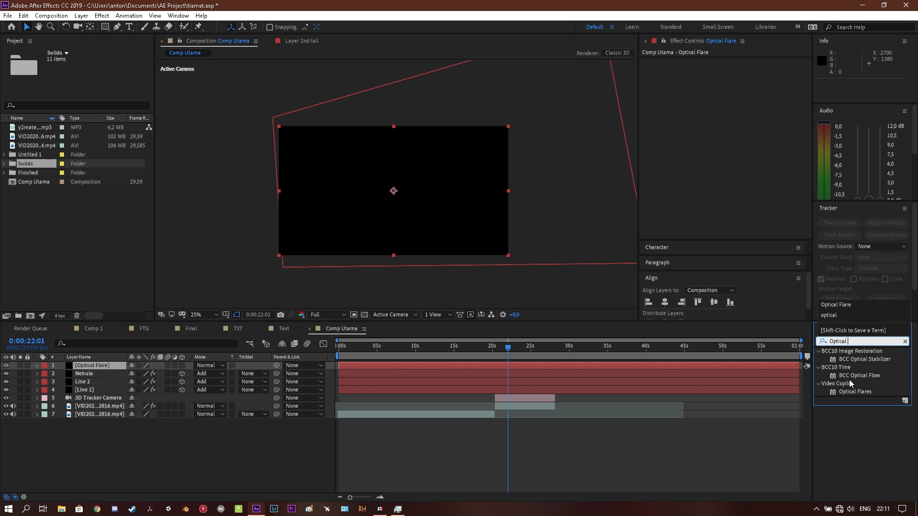
{"action": "left_click_drag", "start_coordinate": [853, 394], "coordinate": [95, 363]}
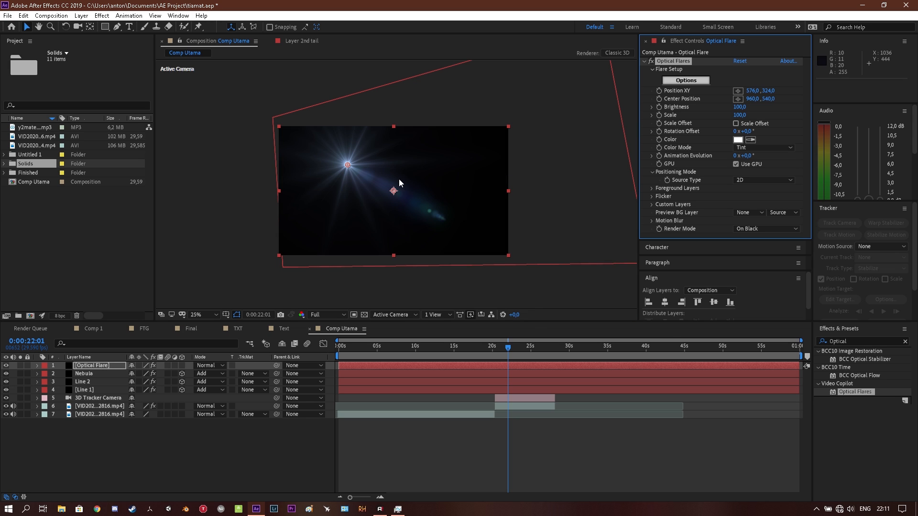
- Open the Optical Flares options and go to the Motion Graphics folder of lens flare presets
{"action": "scroll", "coordinate": [397, 180], "scroll_direction": "up", "scroll_amount": 2}
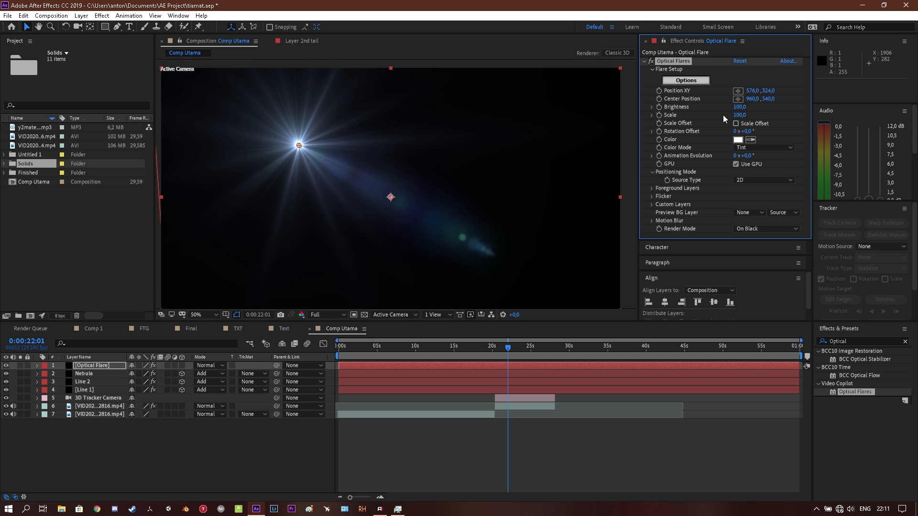
{"action": "left_click", "coordinate": [691, 81]}
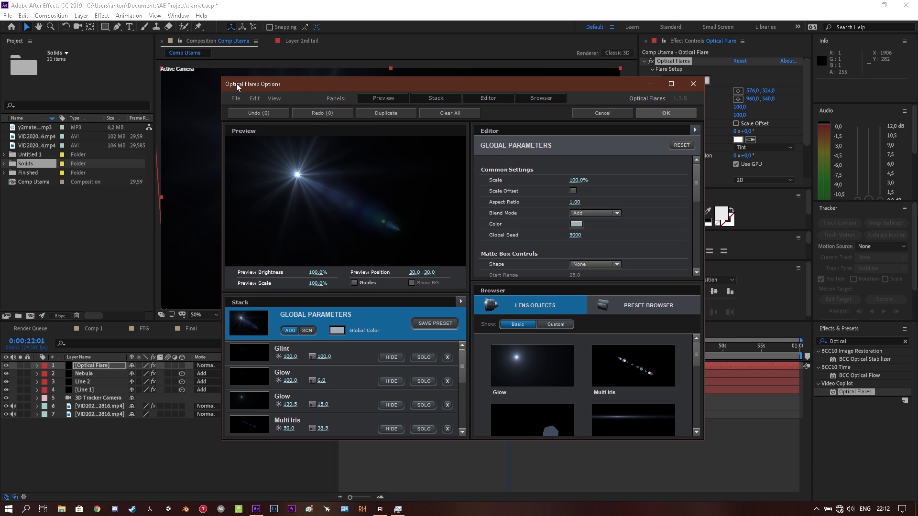
{"action": "left_click", "coordinate": [616, 311]}
{"action": "scroll", "coordinate": [624, 375], "scroll_direction": "down", "scroll_amount": 2}
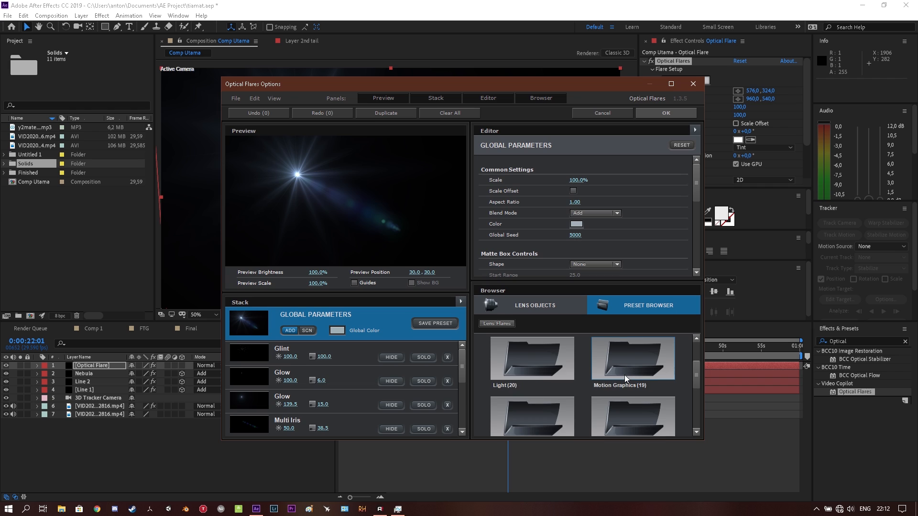
{"action": "double_click", "coordinate": [650, 365]}
- Enlarge the flare options window and its preset area, and look through the Motion Graphics presets
{"action": "scroll", "coordinate": [650, 365], "scroll_direction": "down", "scroll_amount": 3}
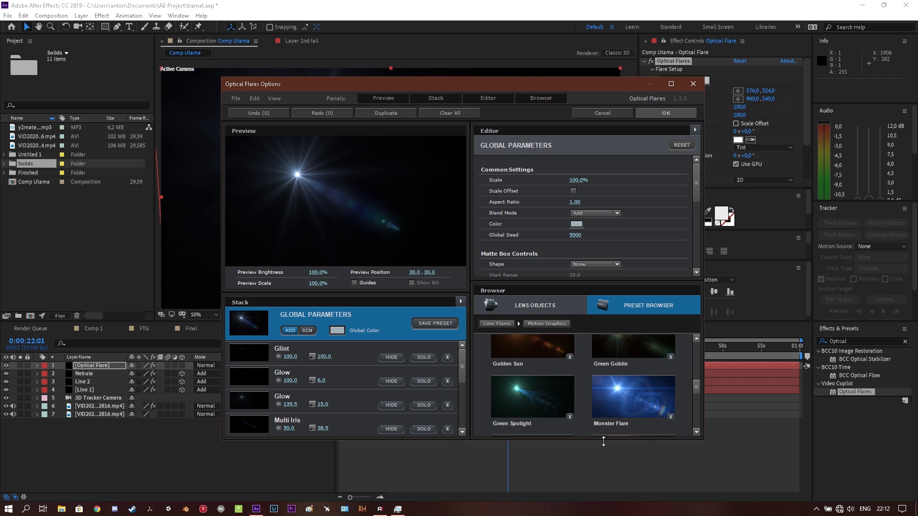
{"action": "left_click_drag", "start_coordinate": [603, 440], "coordinate": [603, 486]}
{"action": "scroll", "coordinate": [635, 400], "scroll_direction": "down", "scroll_amount": 3}
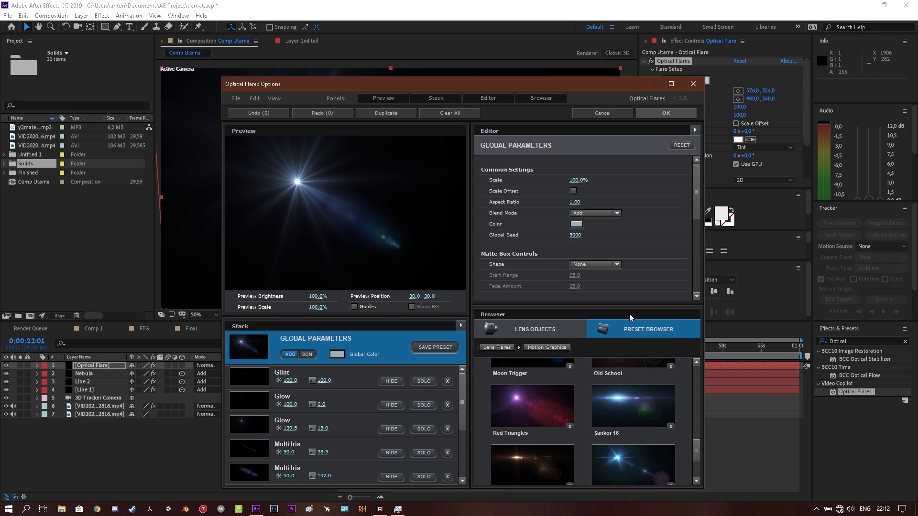
{"action": "left_click_drag", "start_coordinate": [630, 305], "coordinate": [633, 234]}
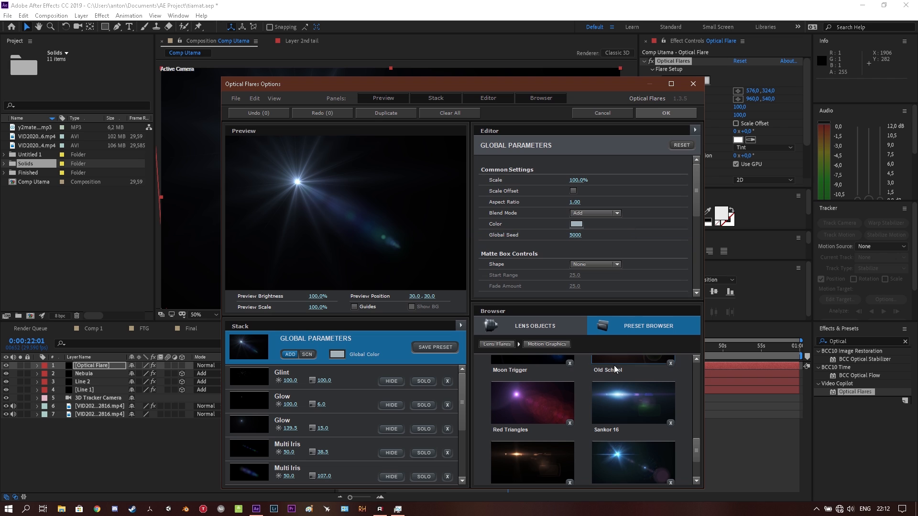
{"action": "scroll", "coordinate": [614, 367], "scroll_direction": "up", "scroll_amount": 10}
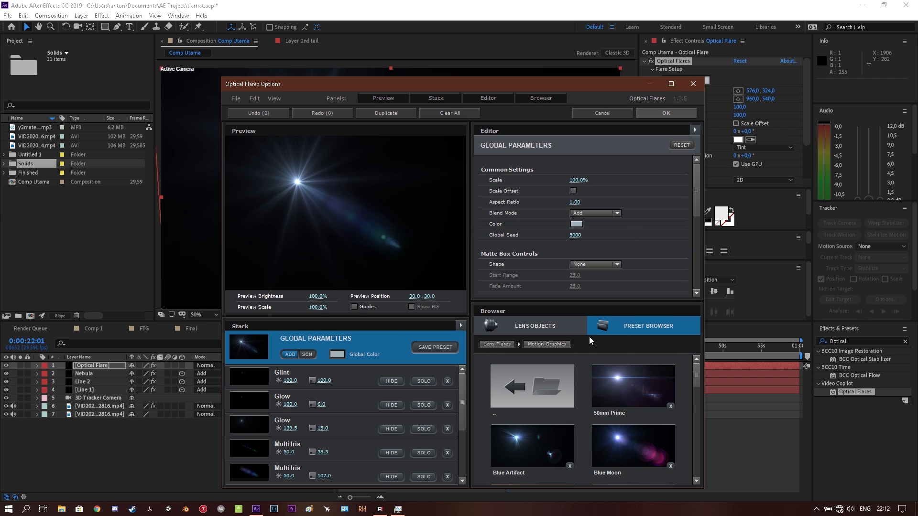
{"action": "left_click", "coordinate": [525, 384]}
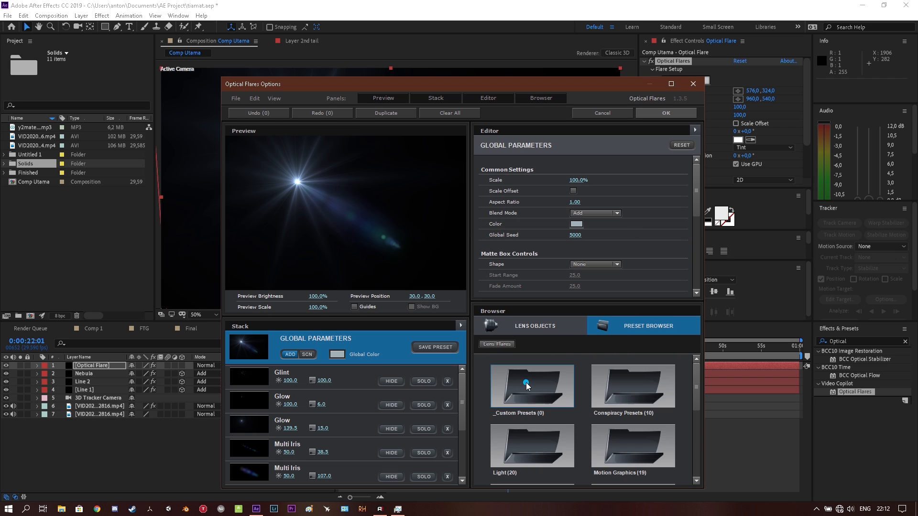
{"action": "left_click", "coordinate": [632, 444]}
{"action": "scroll", "coordinate": [639, 413], "scroll_direction": "down", "scroll_amount": 5}
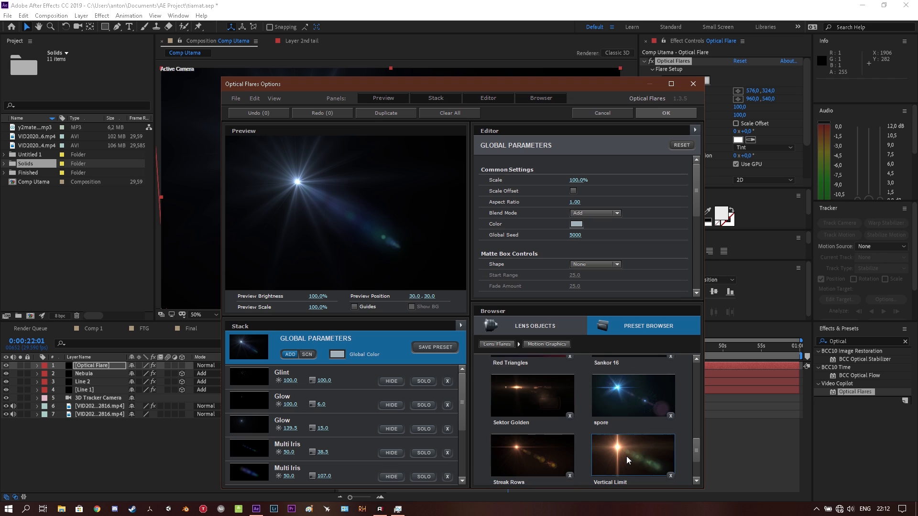
{"action": "scroll", "coordinate": [646, 441], "scroll_direction": "up", "scroll_amount": 1}
{"action": "scroll", "coordinate": [647, 440], "scroll_direction": "down", "scroll_amount": 1}
- Load the Monster Flare preset from the Motion Graphics folder and accept the flare options
{"action": "left_click_drag", "start_coordinate": [617, 82], "coordinate": [626, 27]}
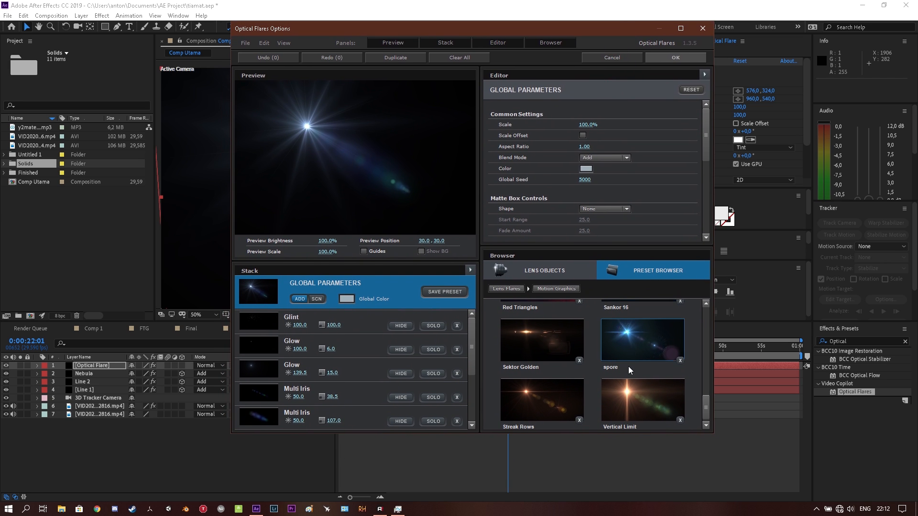
{"action": "scroll", "coordinate": [629, 371], "scroll_direction": "up", "scroll_amount": 4}
{"action": "scroll", "coordinate": [629, 371], "scroll_direction": "down", "scroll_amount": 1}
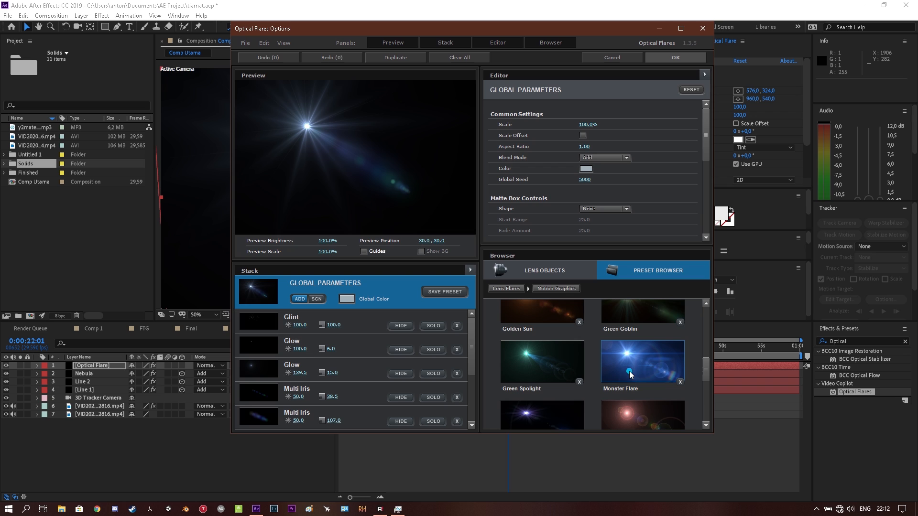
{"action": "left_click", "coordinate": [629, 372]}
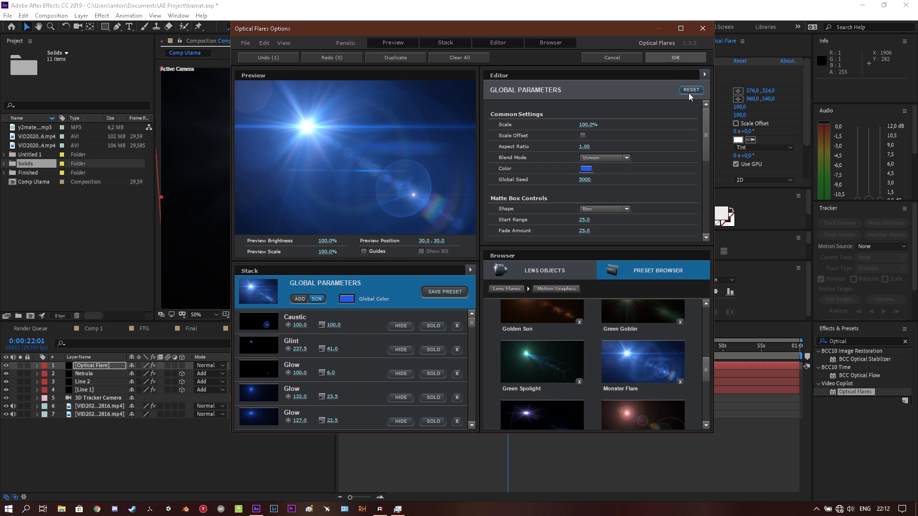
{"action": "left_click", "coordinate": [655, 58]}
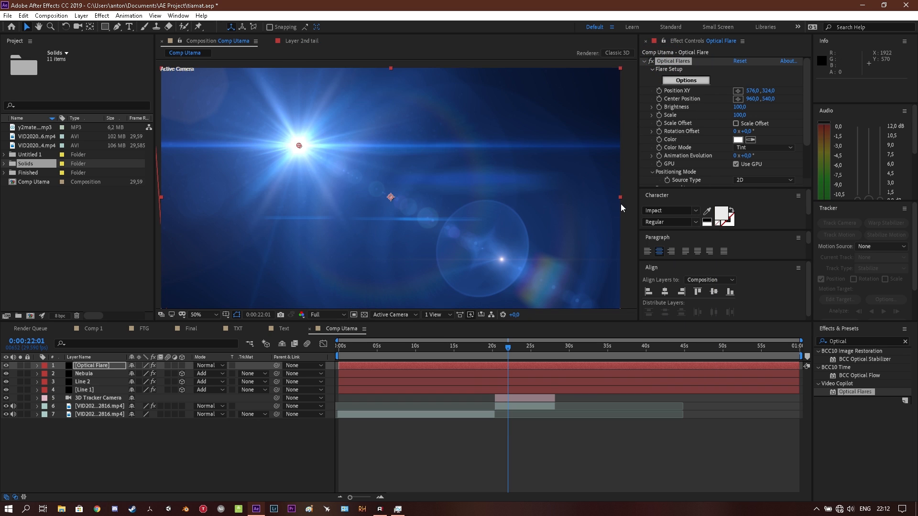
{"action": "scroll", "coordinate": [328, 136], "scroll_direction": "down", "scroll_amount": 1}
{"action": "scroll", "coordinate": [328, 136], "scroll_direction": "up", "scroll_amount": 1}
{"action": "scroll", "coordinate": [328, 136], "scroll_direction": "down", "scroll_amount": 1}
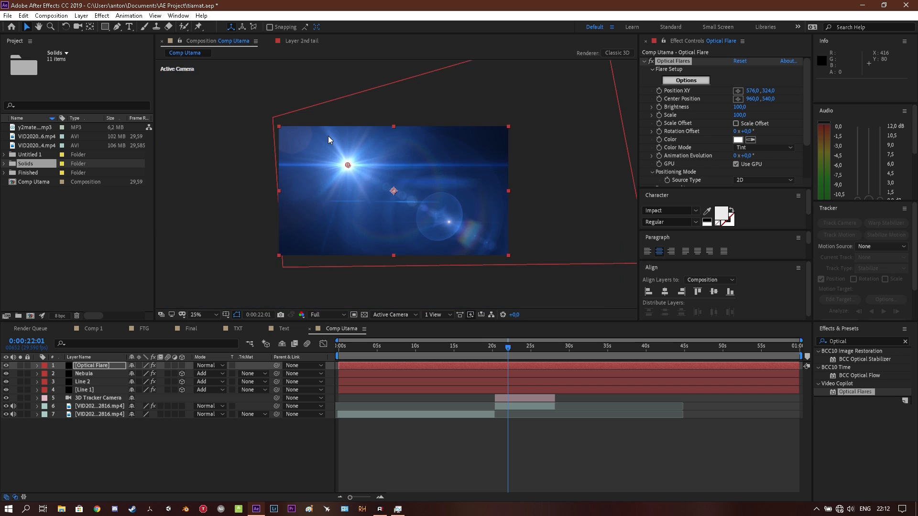
{"action": "scroll", "coordinate": [328, 136], "scroll_direction": "up", "scroll_amount": 1}
{"action": "scroll", "coordinate": [328, 135], "scroll_direction": "down", "scroll_amount": 1}
{"action": "scroll", "coordinate": [328, 136], "scroll_direction": "up", "scroll_amount": 1}
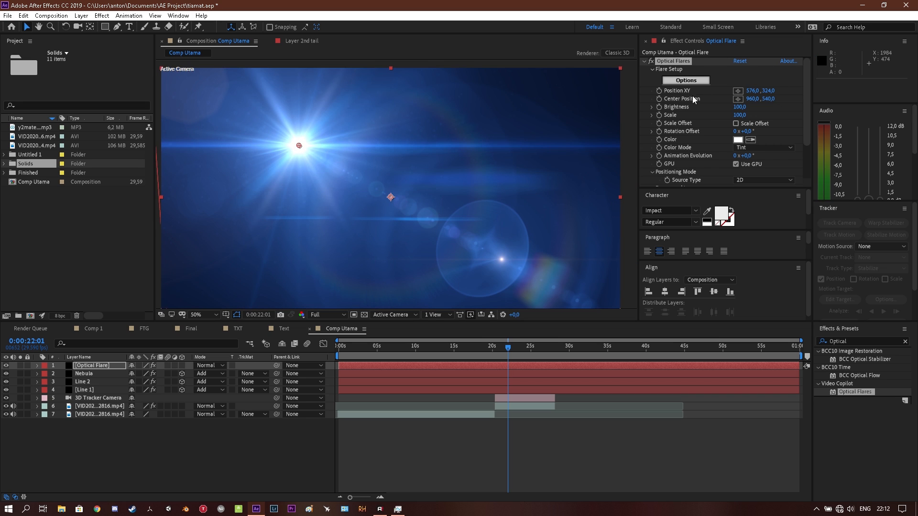
- Set the Optical Flares positioning source type to 3D
{"action": "scroll", "coordinate": [692, 95], "scroll_direction": "down", "scroll_amount": 1}
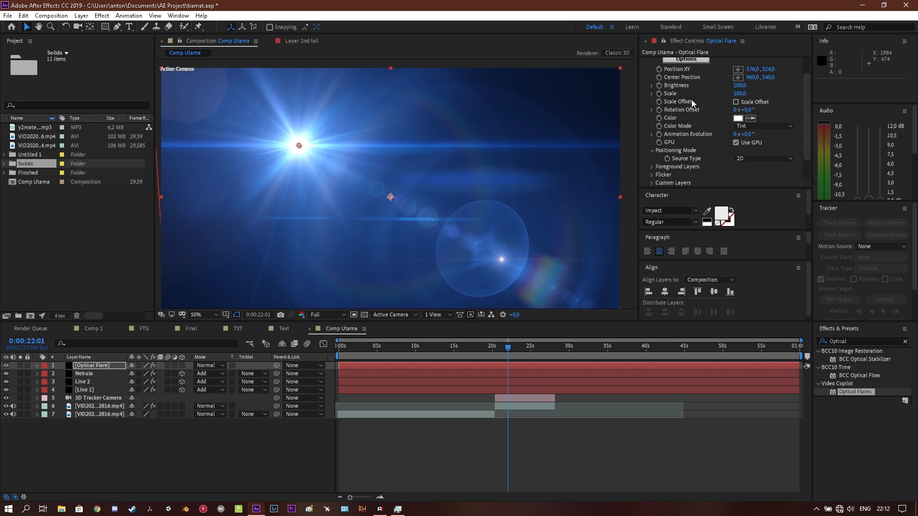
{"action": "left_click", "coordinate": [672, 150]}
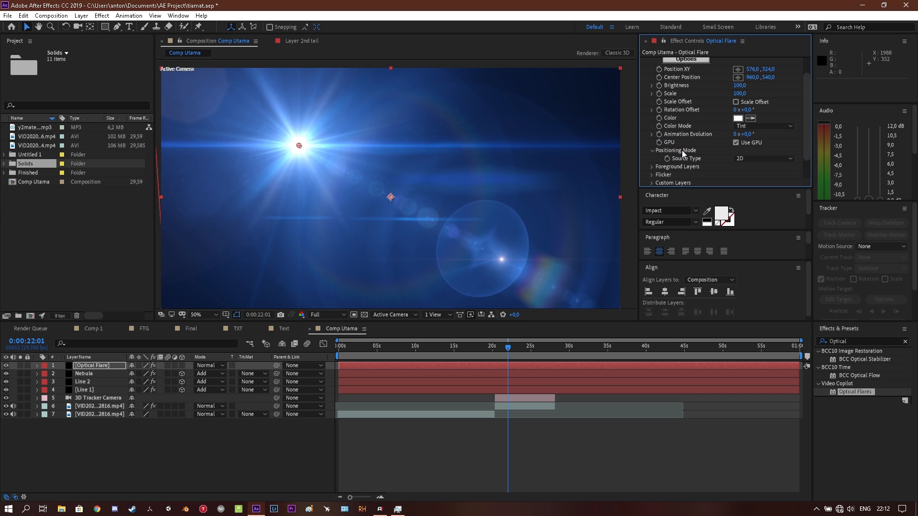
{"action": "left_click", "coordinate": [750, 158]}
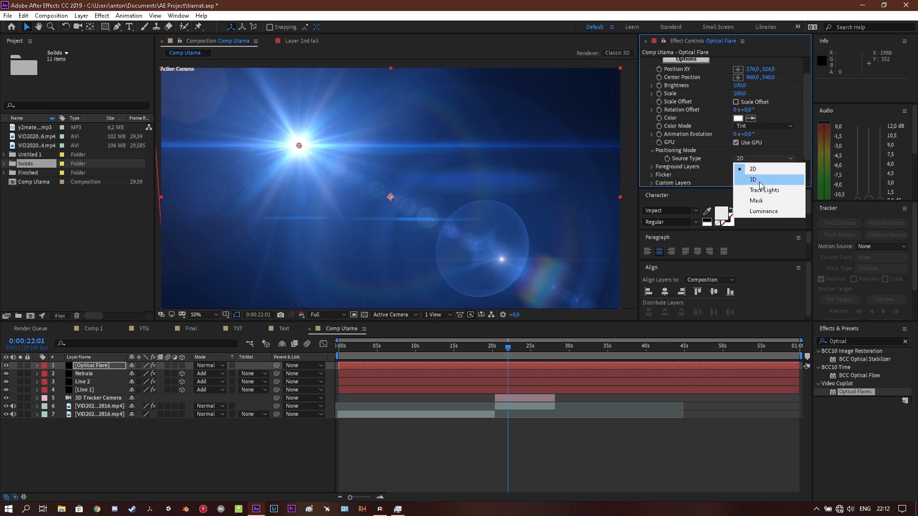
{"action": "left_click", "coordinate": [758, 181]}
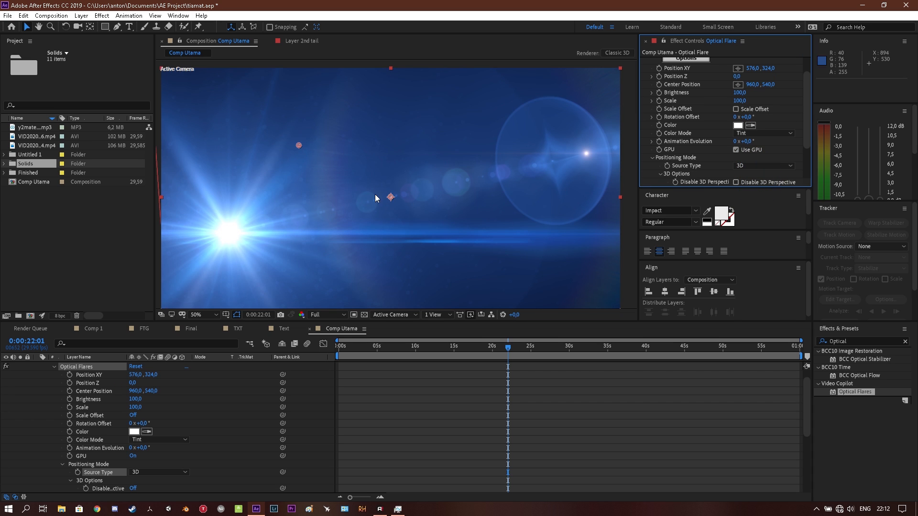
- Set the Optical Flare layer's blending mode to Add so the footage shows through
{"action": "scroll", "coordinate": [174, 395], "scroll_direction": "up", "scroll_amount": 1}
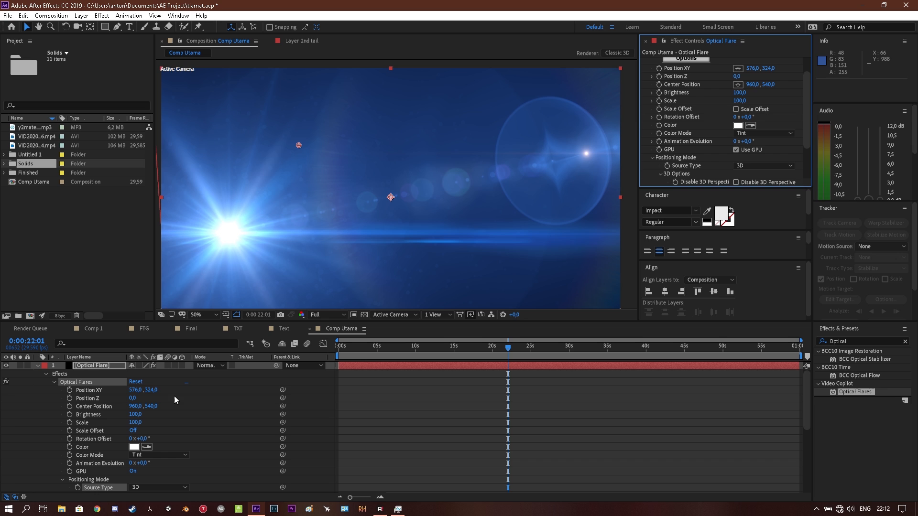
{"action": "left_click", "coordinate": [221, 365]}
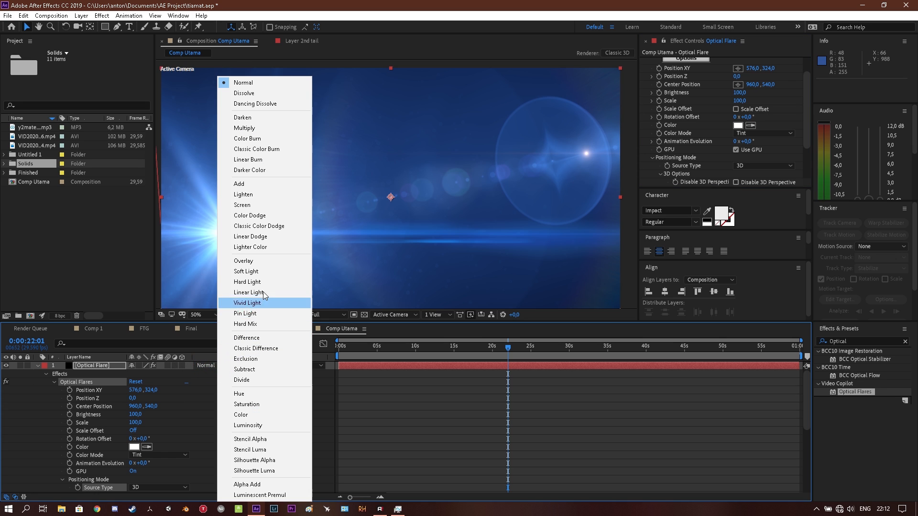
{"action": "left_click", "coordinate": [269, 184]}
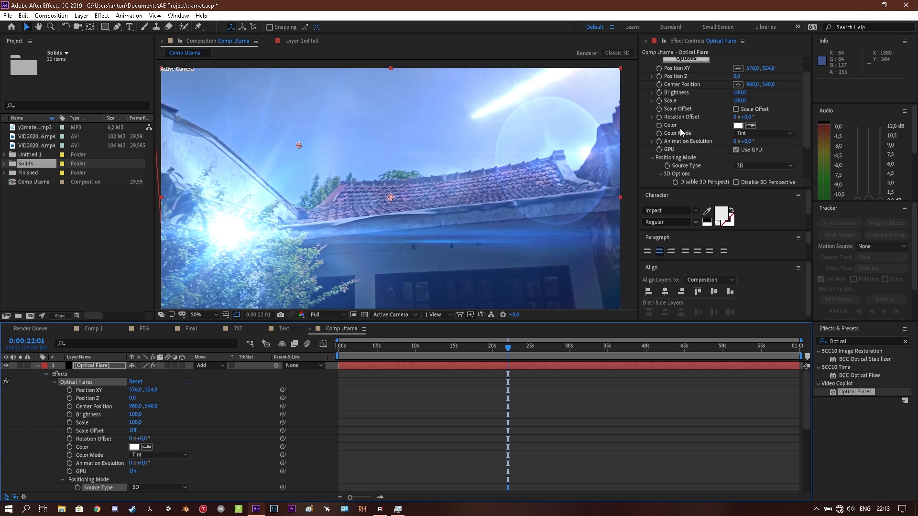
{"action": "scroll", "coordinate": [699, 116], "scroll_direction": "up", "scroll_amount": 2}
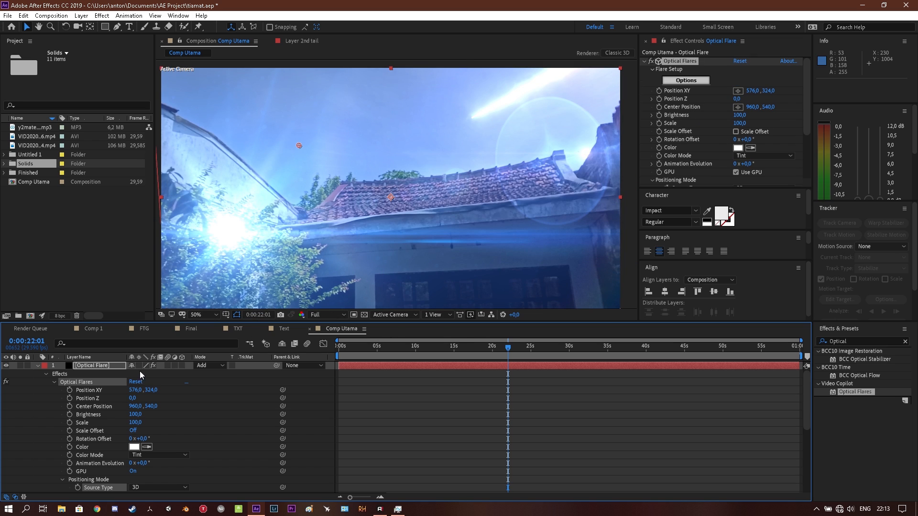
- Expand the Nebula layer's transform properties and copy its Z Position value
{"action": "left_click", "coordinate": [90, 391]}
{"action": "left_click", "coordinate": [96, 398]}
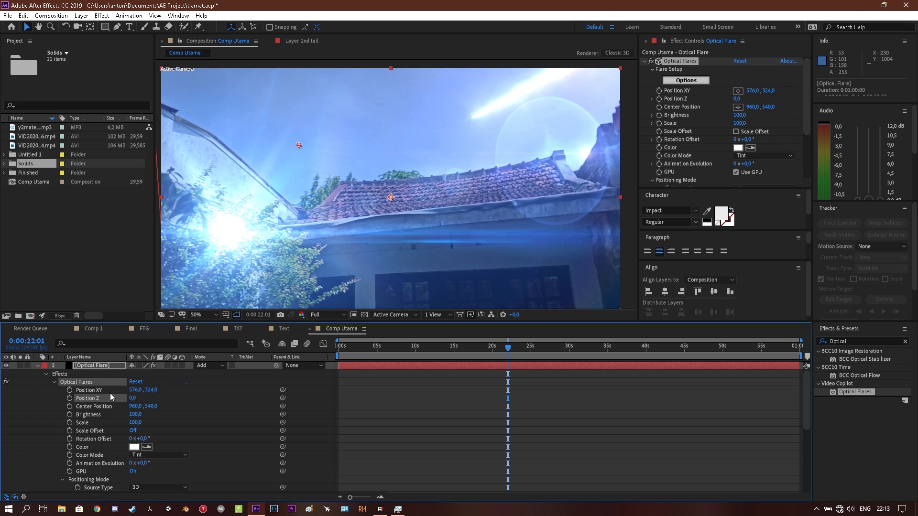
{"action": "scroll", "coordinate": [122, 395], "scroll_direction": "down", "scroll_amount": 10}
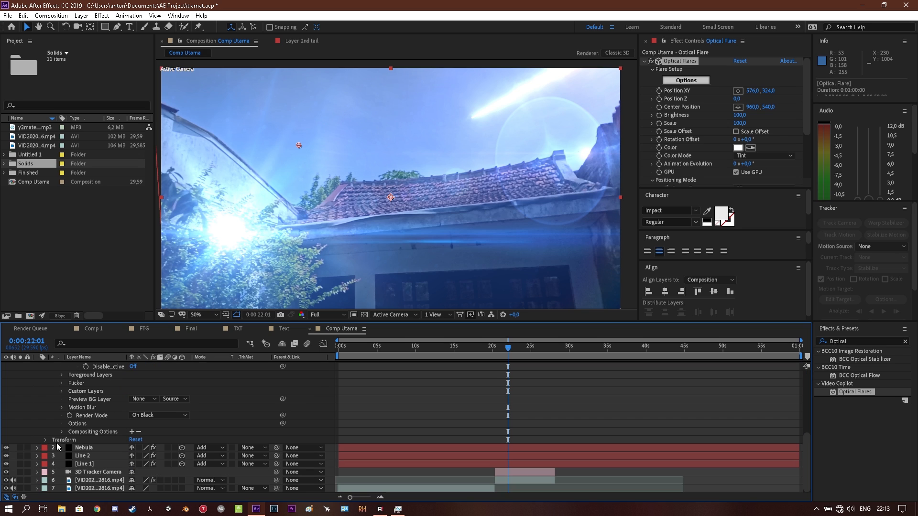
{"action": "left_click", "coordinate": [37, 447]}
{"action": "scroll", "coordinate": [123, 378], "scroll_direction": "down", "scroll_amount": 2}
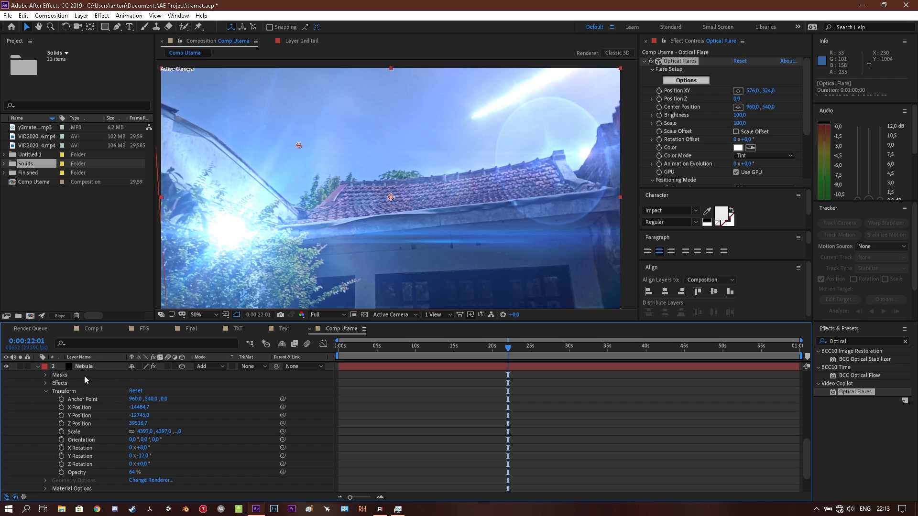
{"action": "left_click", "coordinate": [140, 423]}
{"action": "left_click", "coordinate": [91, 423]}
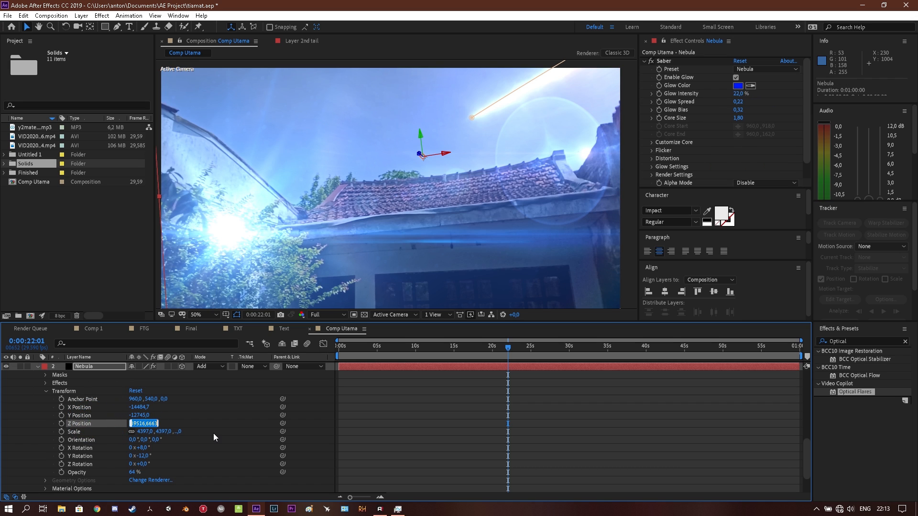
{"action": "left_click", "coordinate": [116, 447]}
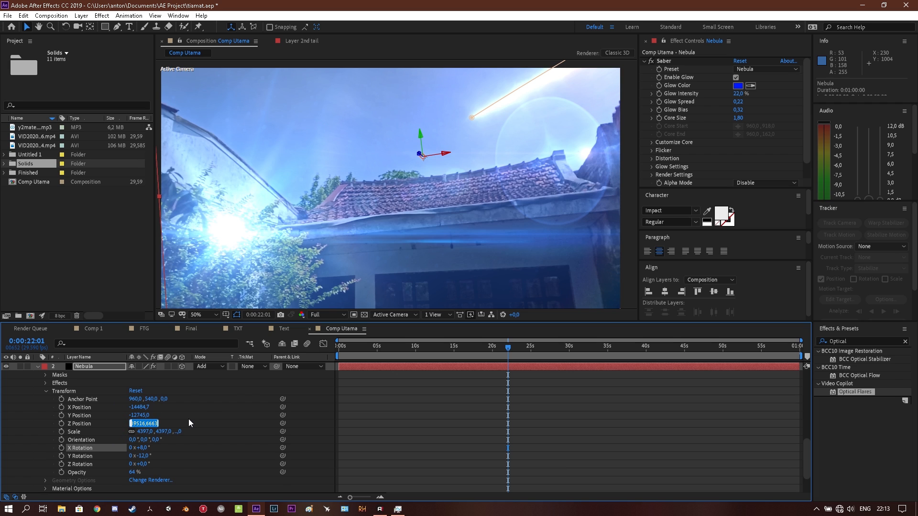
- Paste the Nebula layer's depth value, 39516,7, into the Optical Flares Position Z
{"action": "scroll", "coordinate": [121, 398], "scroll_direction": "up", "scroll_amount": 10}
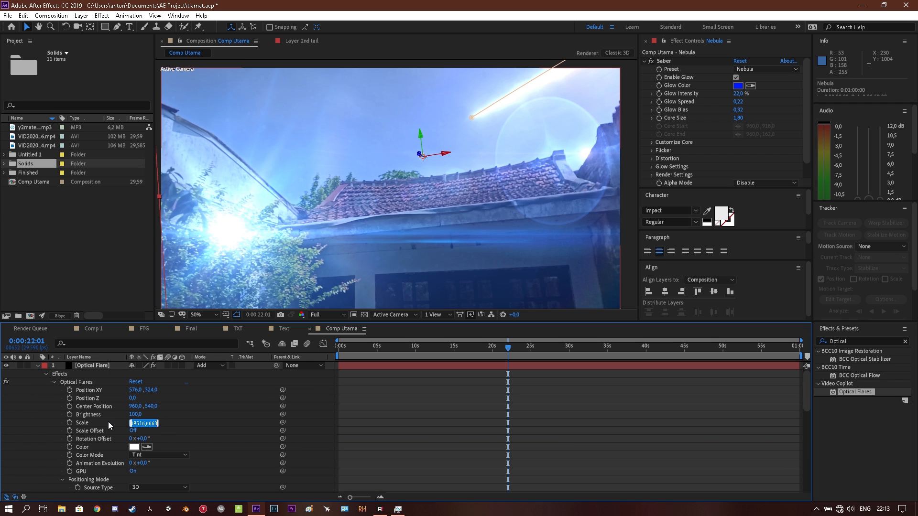
{"action": "left_click", "coordinate": [182, 413]}
{"action": "left_click", "coordinate": [133, 398]}
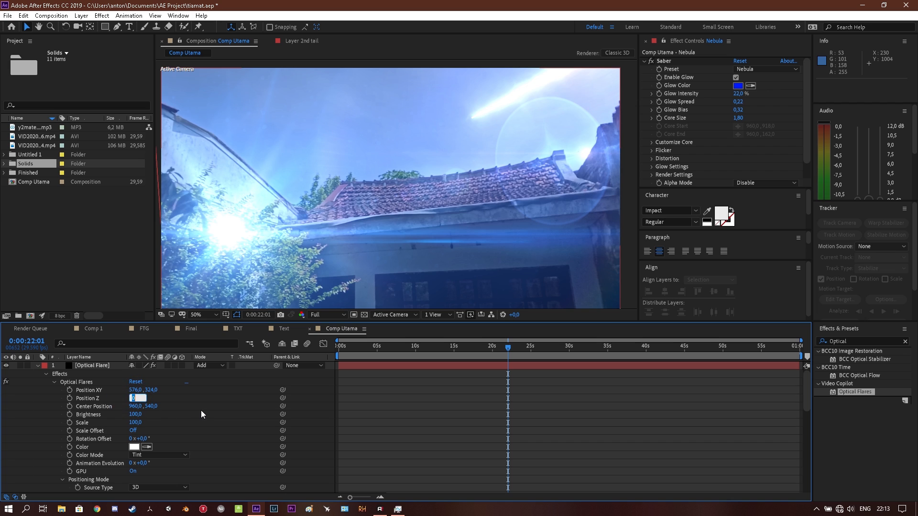
{"action": "key", "text": "ctrl+v"}
{"action": "key", "text": "Return"}
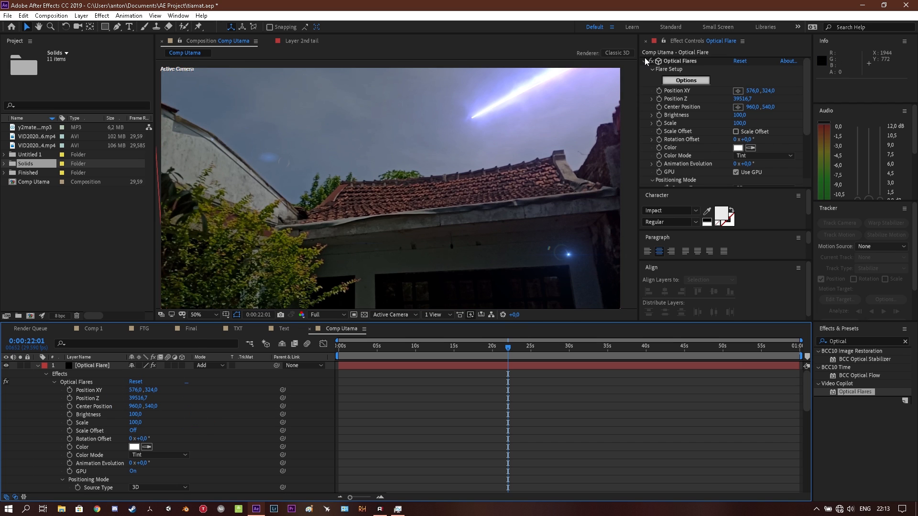
- Set the flare's Scale to 240 and move it onto the meteor's head at Position XY -7120, -16545
{"action": "mouse_move", "coordinate": [738, 123]}
{"action": "left_mouse_down"}
{"action": "mouse_move", "coordinate": [763, 125]}
{"action": "mouse_move", "coordinate": [754, 125]}
{"action": "left_mouse_up"}
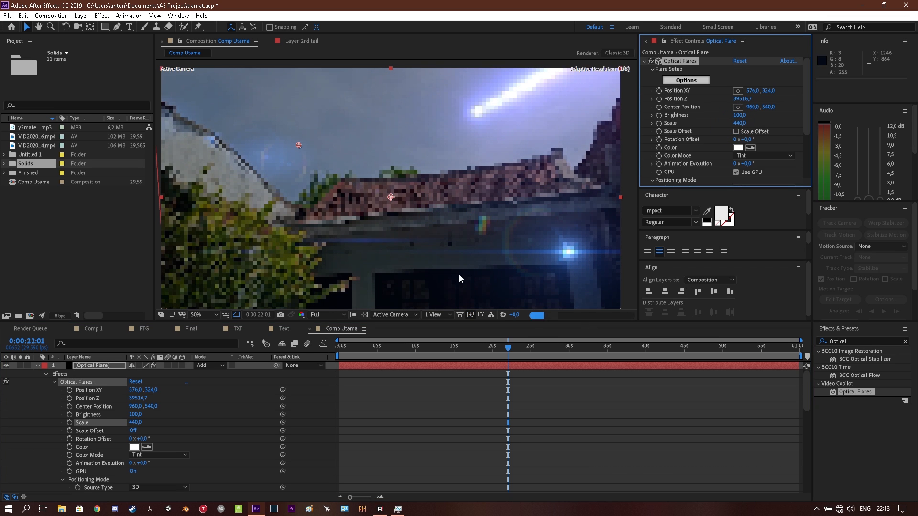
{"action": "right_click", "coordinate": [115, 392]}
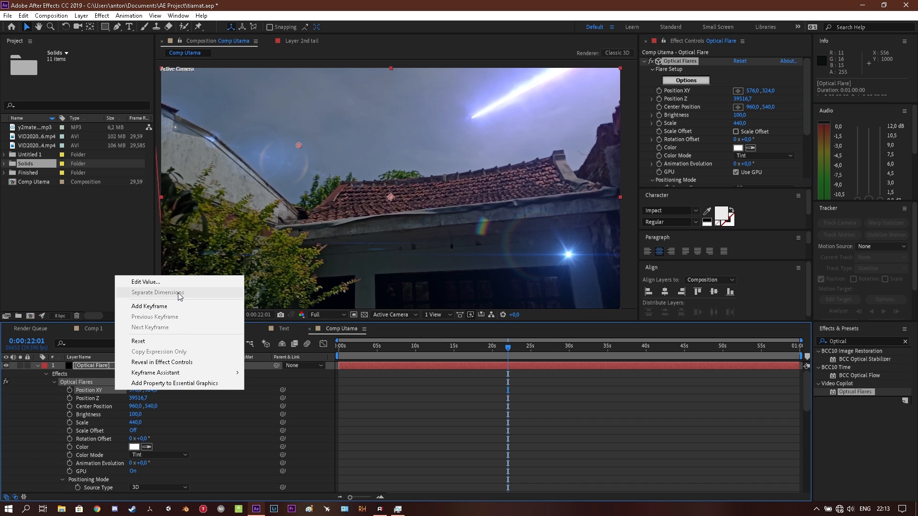
{"action": "left_click", "coordinate": [109, 415]}
{"action": "left_click_drag", "start_coordinate": [150, 391], "coordinate": [238, 375]}
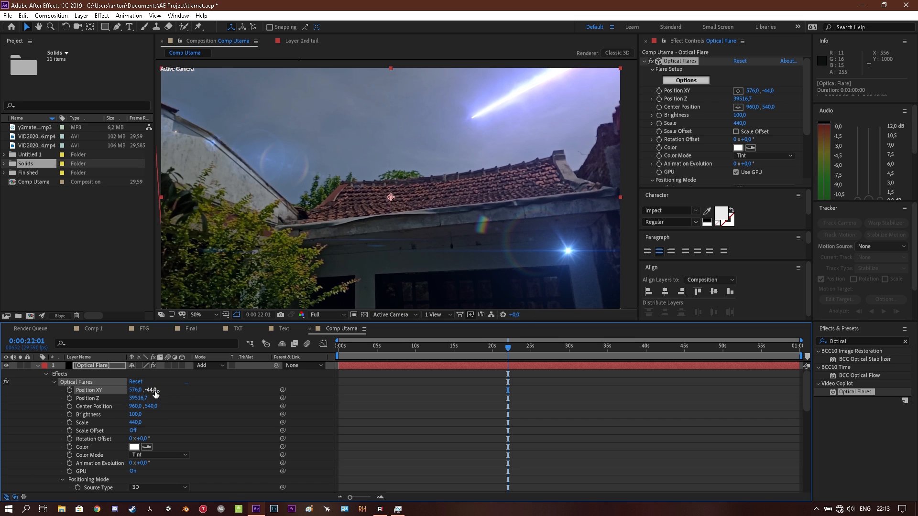
{"action": "left_click_drag", "start_coordinate": [152, 390], "coordinate": [5, 391]}
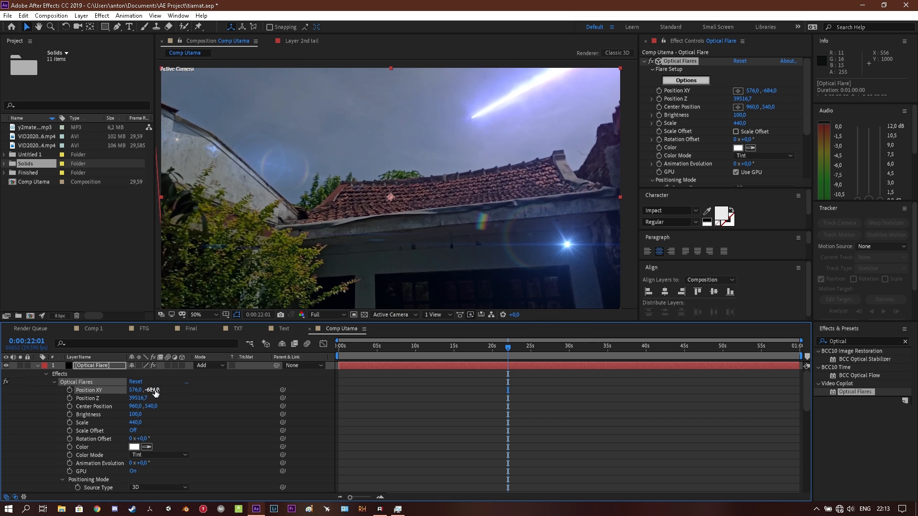
{"action": "left_click_drag", "start_coordinate": [152, 390], "coordinate": [2, 392]}
{"action": "left_click_drag", "start_coordinate": [156, 388], "coordinate": [2, 391]}
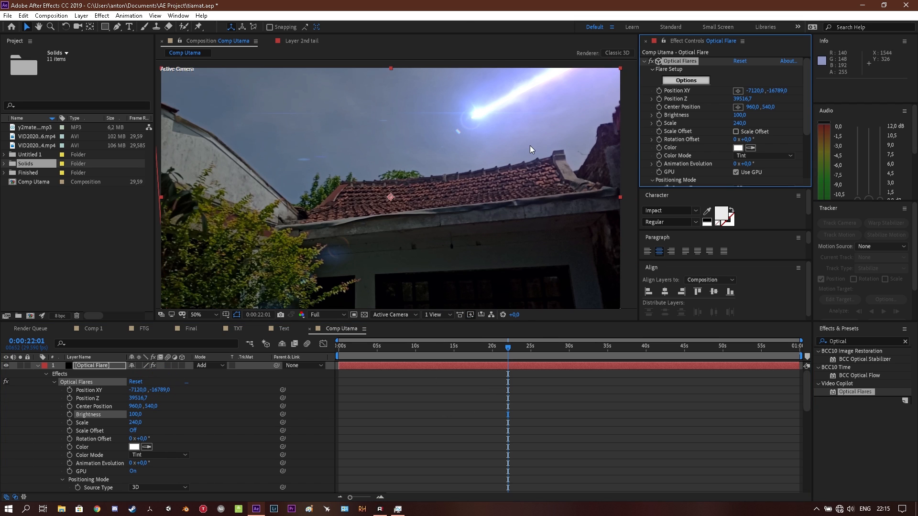
{"action": "left_click_drag", "start_coordinate": [521, 118], "coordinate": [503, 150]}
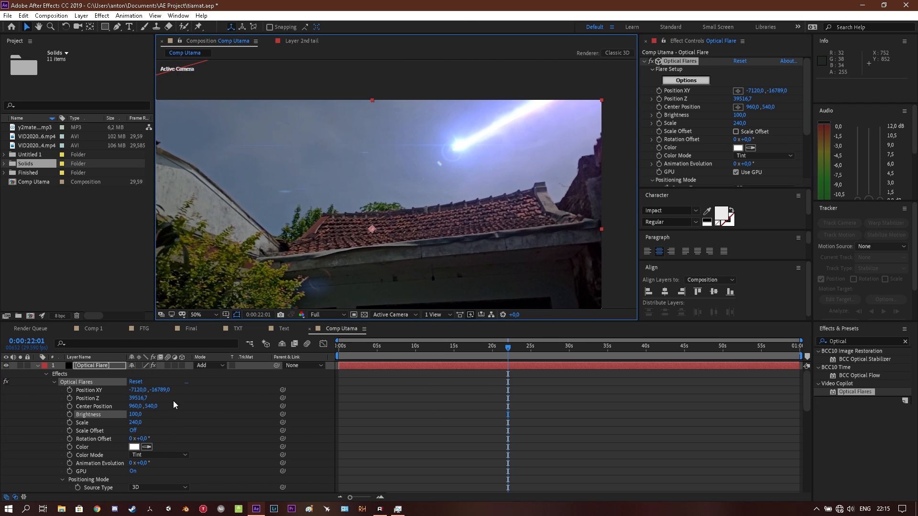
{"action": "left_click_drag", "start_coordinate": [161, 389], "coordinate": [302, 388]}
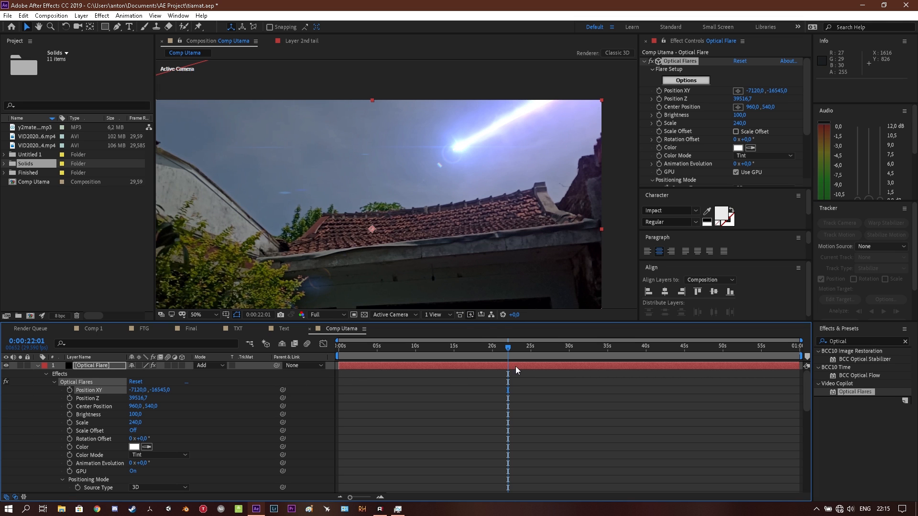
- Scrub to 0:00:24:07 and back to 0:00:23:04 to check how the flare follows the meteor's head
{"action": "left_click_drag", "start_coordinate": [508, 348], "coordinate": [525, 348]}
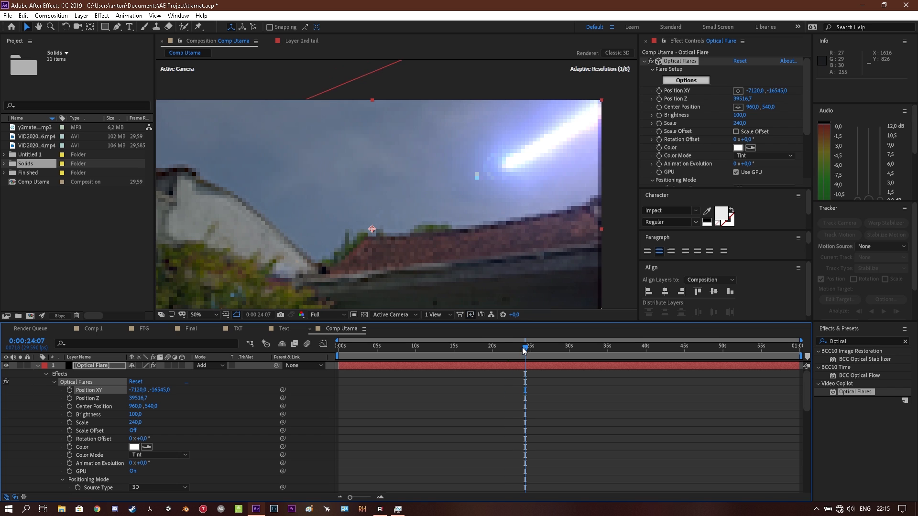
{"action": "scroll", "coordinate": [481, 175], "scroll_direction": "down", "scroll_amount": 2}
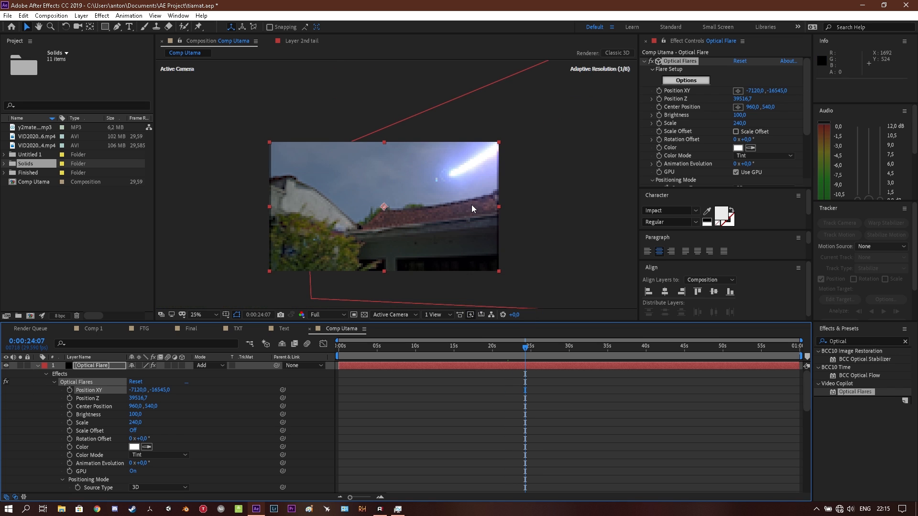
{"action": "left_click_drag", "start_coordinate": [471, 205], "coordinate": [431, 197]}
{"action": "scroll", "coordinate": [431, 197], "scroll_direction": "up", "scroll_amount": 2}
{"action": "left_click_drag", "start_coordinate": [363, 222], "coordinate": [468, 178]}
{"action": "left_click_drag", "start_coordinate": [526, 188], "coordinate": [501, 277]}
{"action": "left_click_drag", "start_coordinate": [524, 345], "coordinate": [517, 349]}
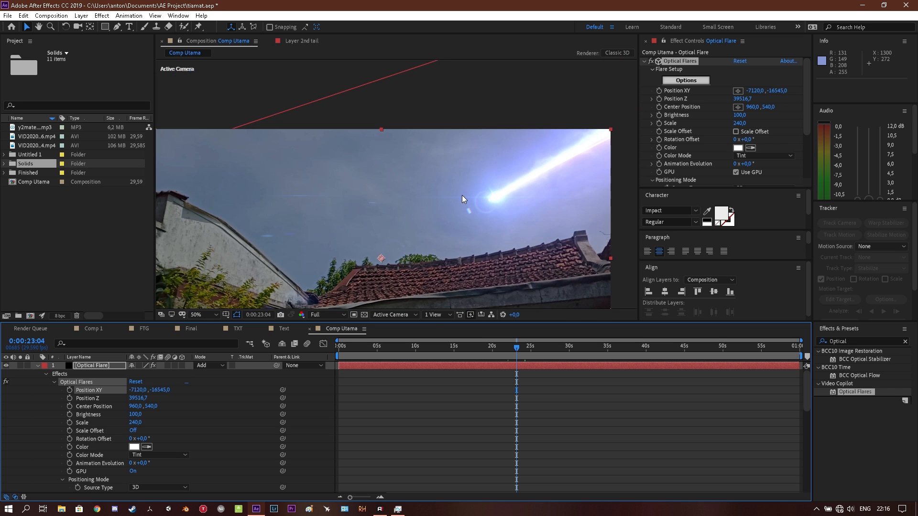
- Examine the flare's alignment with the streak's tip at 0:00:23:04, both close up and in the wider frame
{"action": "key", "text": "comma"}
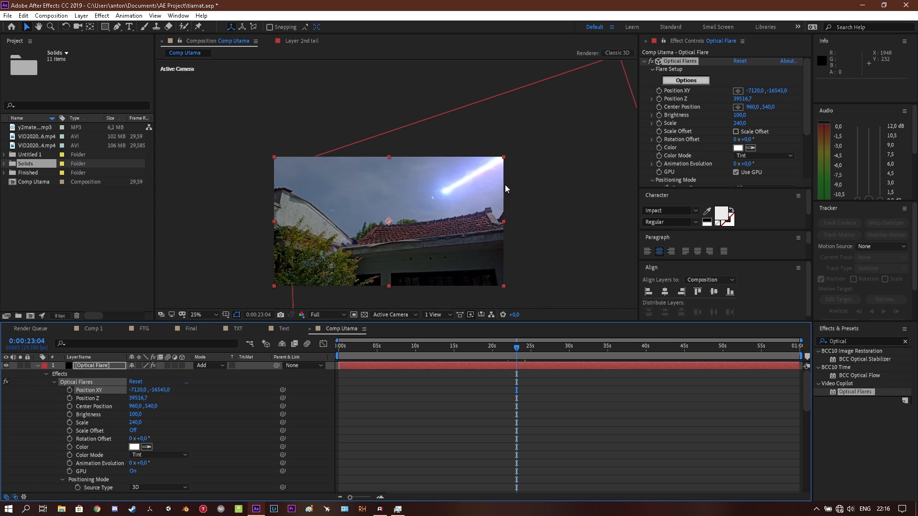
{"action": "scroll", "coordinate": [406, 193], "scroll_direction": "up", "scroll_amount": 2}
{"action": "scroll", "coordinate": [412, 189], "scroll_direction": "up", "scroll_amount": 2}
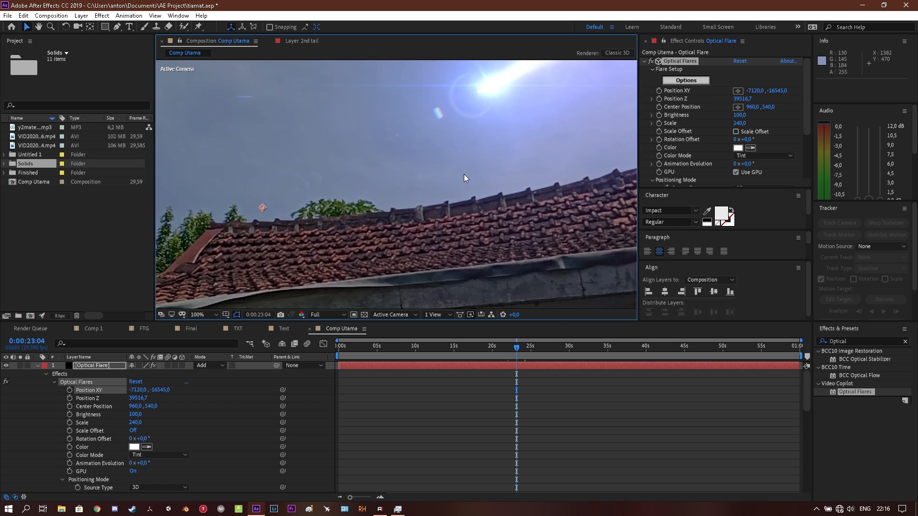
{"action": "left_click_drag", "start_coordinate": [490, 151], "coordinate": [427, 238]}
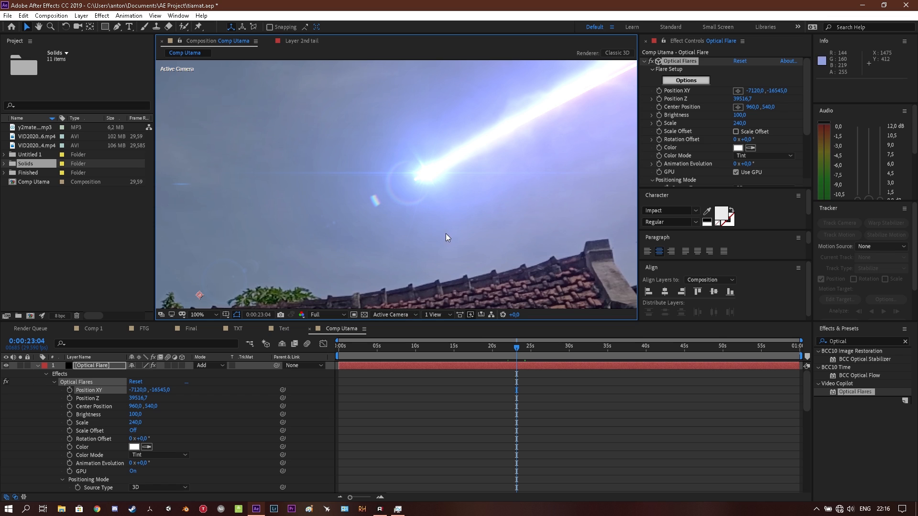
{"action": "key", "text": "comma"}
{"action": "scroll", "coordinate": [386, 231], "scroll_direction": "up", "scroll_amount": 1}
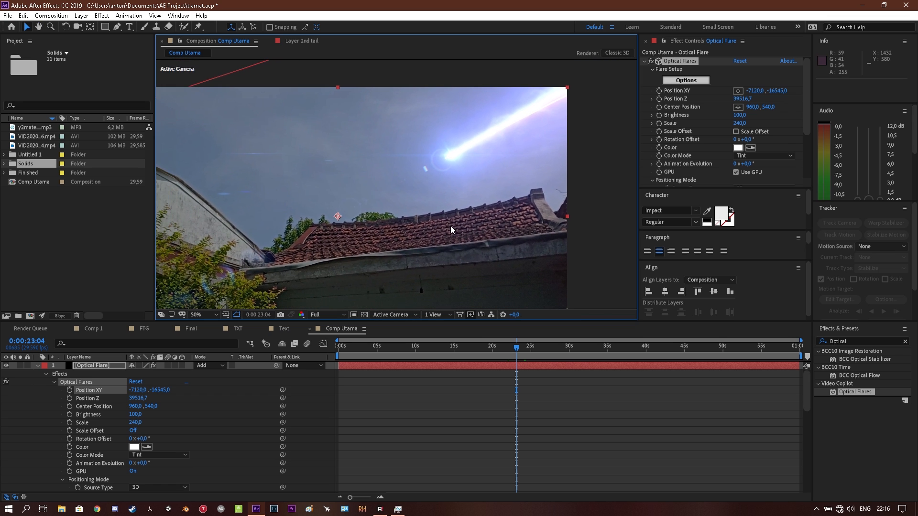
{"action": "scroll", "coordinate": [450, 225], "scroll_direction": "up", "scroll_amount": 1}
{"action": "key", "text": "comma"}
- Hide the Optical Flare layer so the bare streak tip shows
{"action": "scroll", "coordinate": [155, 428], "scroll_direction": "down", "scroll_amount": 6}
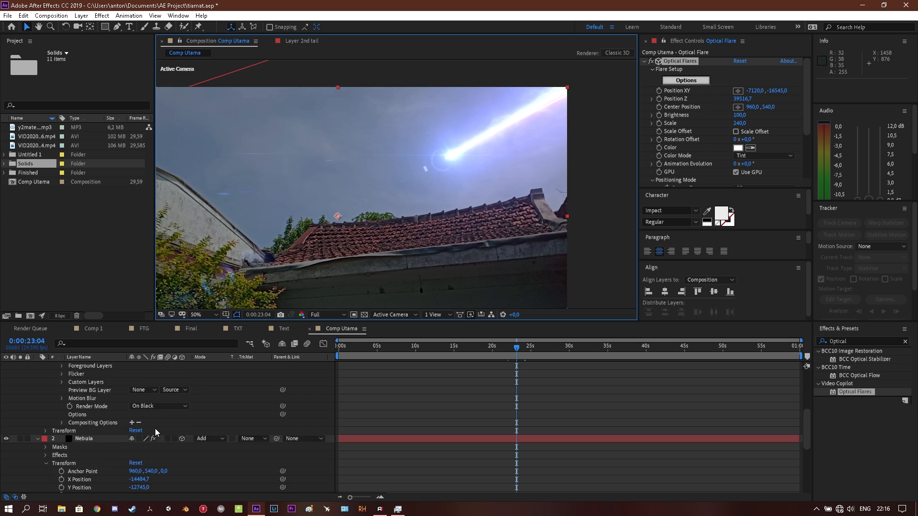
{"action": "scroll", "coordinate": [155, 428], "scroll_direction": "up", "scroll_amount": 6}
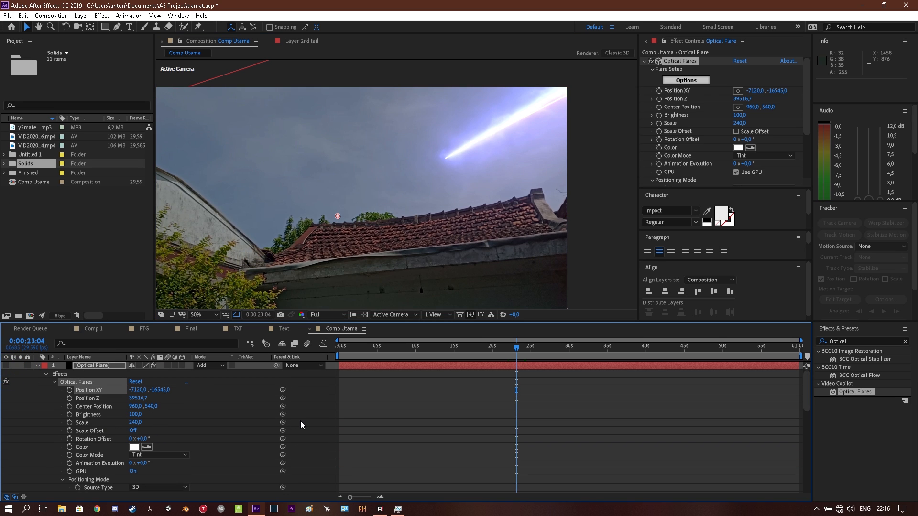
{"action": "scroll", "coordinate": [300, 421], "scroll_direction": "down", "scroll_amount": 10}
{"action": "scroll", "coordinate": [200, 396], "scroll_direction": "down", "scroll_amount": 5}
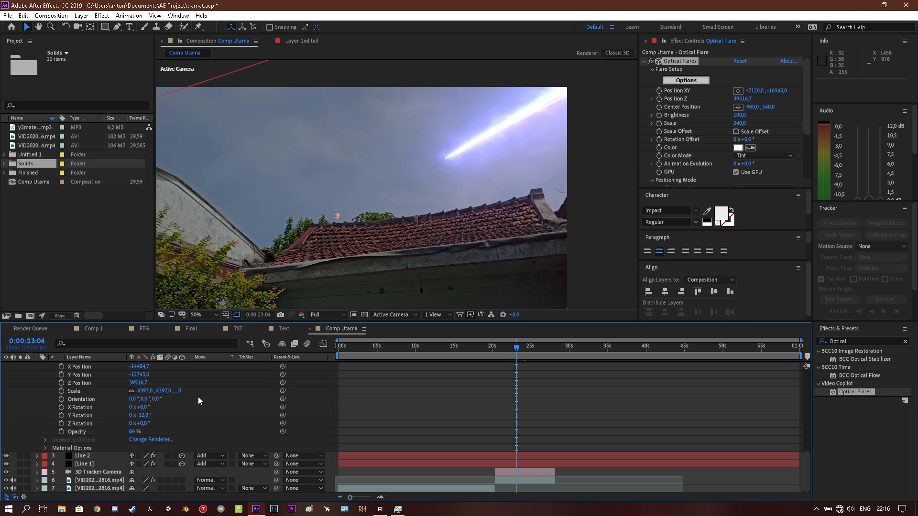
- Hide the Nebula and Line 2 layers, leaving only Line 1's streak in the sky
{"action": "left_click", "coordinate": [94, 464]}
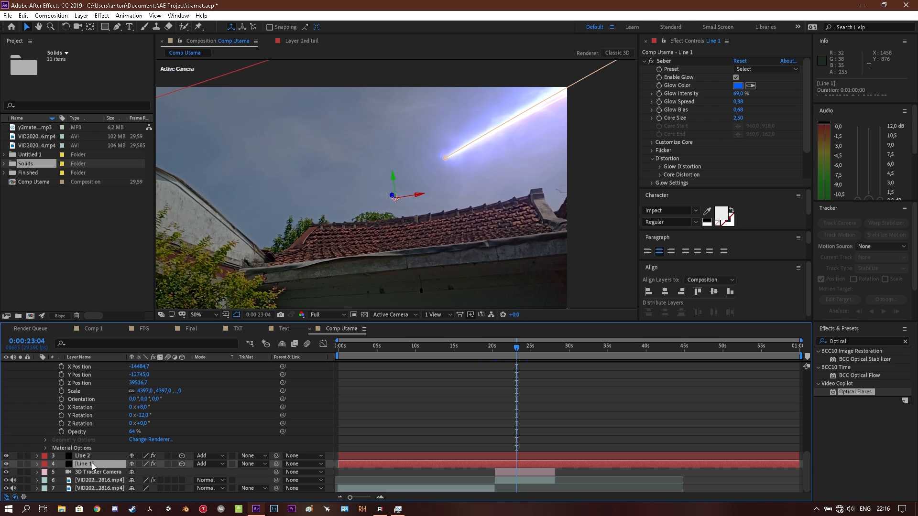
{"action": "scroll", "coordinate": [111, 429], "scroll_direction": "up", "scroll_amount": 5}
{"action": "left_click", "coordinate": [98, 447]}
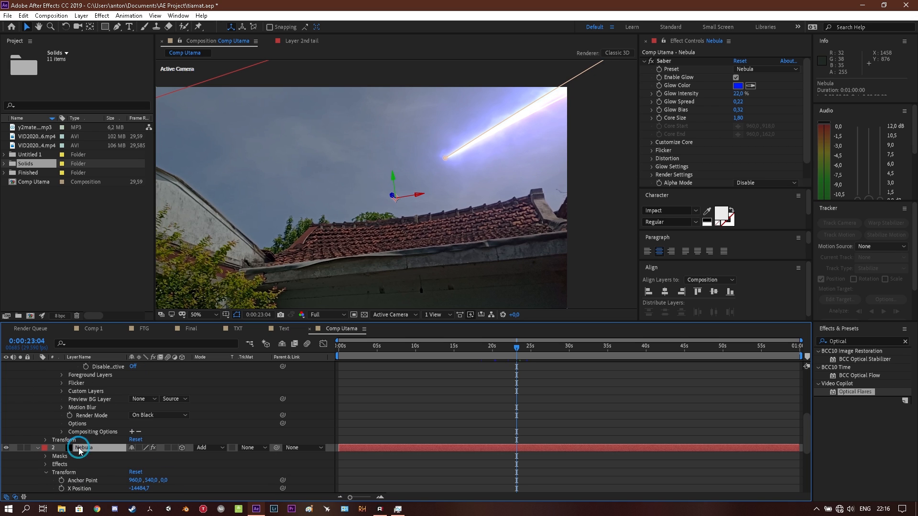
{"action": "scroll", "coordinate": [101, 447], "scroll_direction": "down", "scroll_amount": 5}
{"action": "left_click", "coordinate": [96, 457]}
{"action": "left_click", "coordinate": [94, 464]}
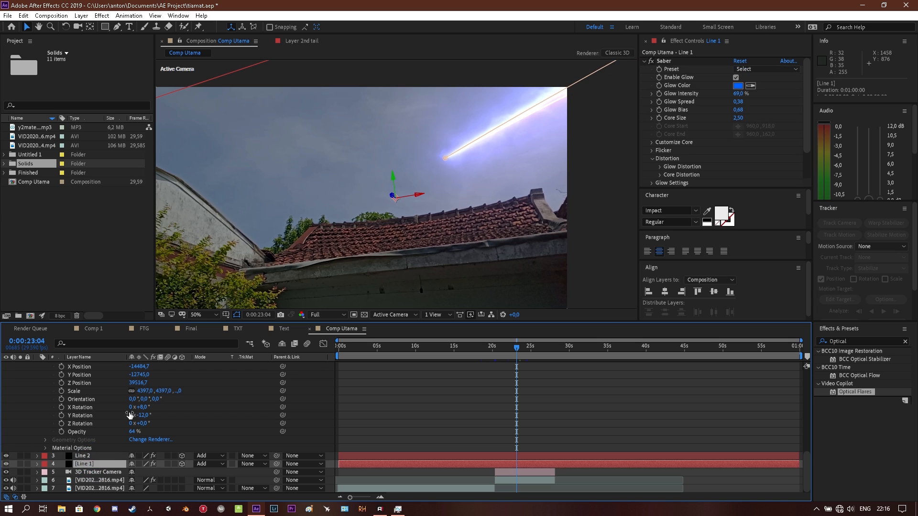
{"action": "scroll", "coordinate": [21, 411], "scroll_direction": "up", "scroll_amount": 5}
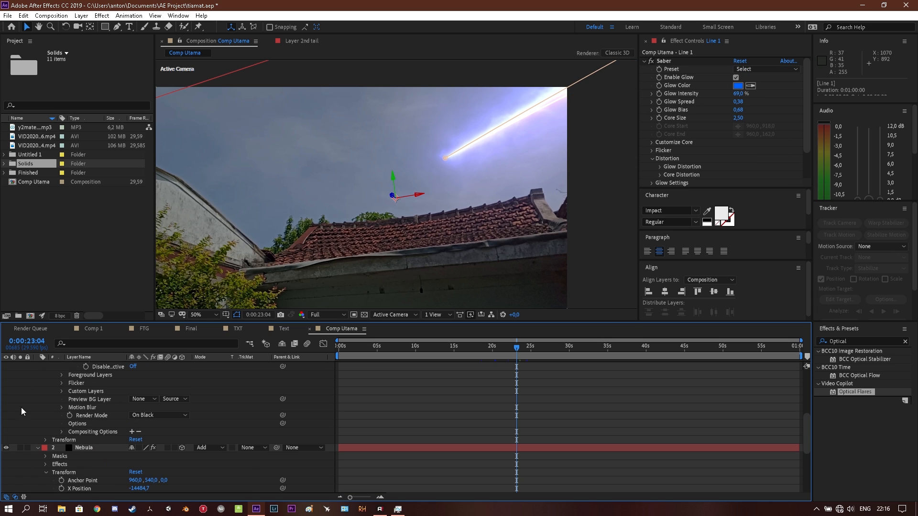
{"action": "left_click", "coordinate": [6, 448]}
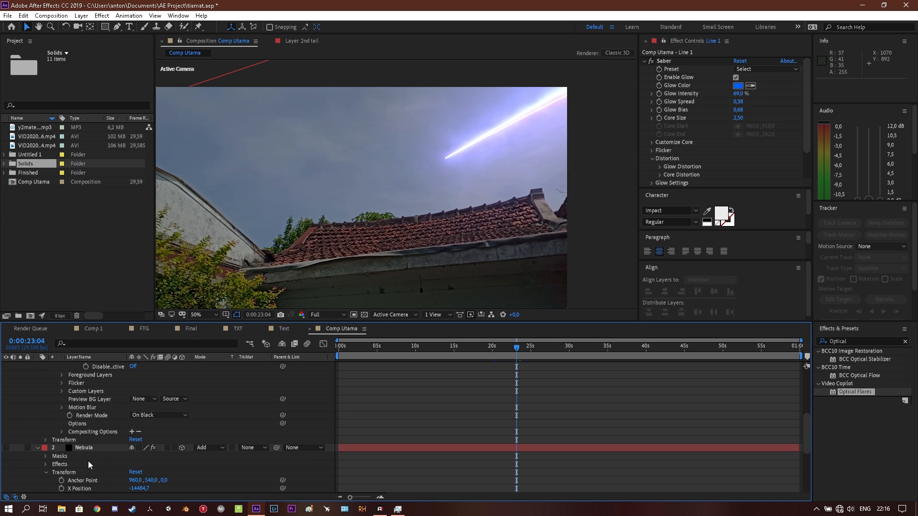
{"action": "scroll", "coordinate": [88, 460], "scroll_direction": "down", "scroll_amount": 5}
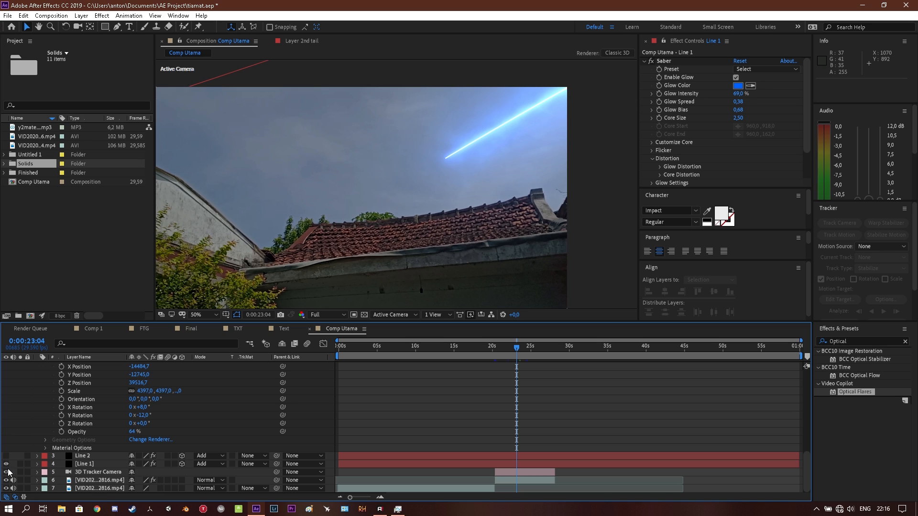
- Expand Line 1's masks down to the path and feather properties of Mask 1
{"action": "left_click", "coordinate": [38, 464]}
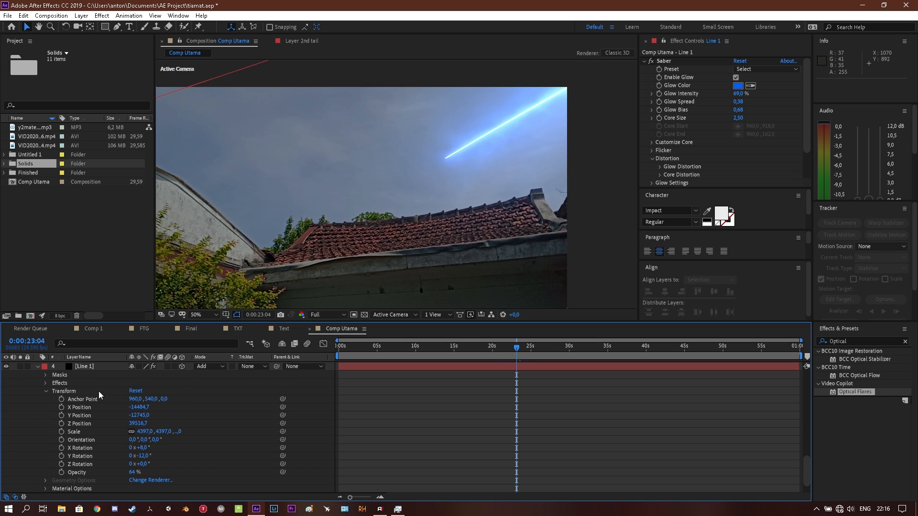
{"action": "left_click", "coordinate": [46, 375]}
{"action": "left_click", "coordinate": [54, 383]}
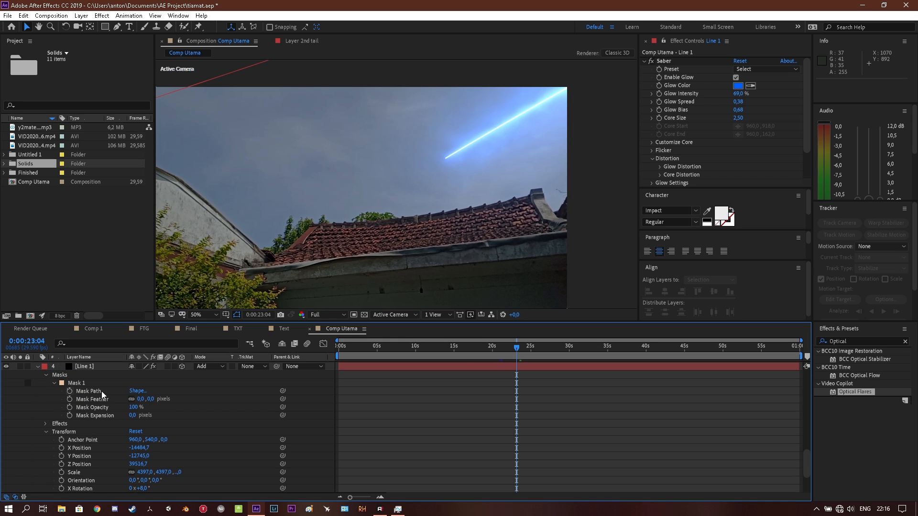
{"action": "scroll", "coordinate": [466, 362], "scroll_direction": "down", "scroll_amount": 2}
{"action": "scroll", "coordinate": [158, 388], "scroll_direction": "up", "scroll_amount": 3}
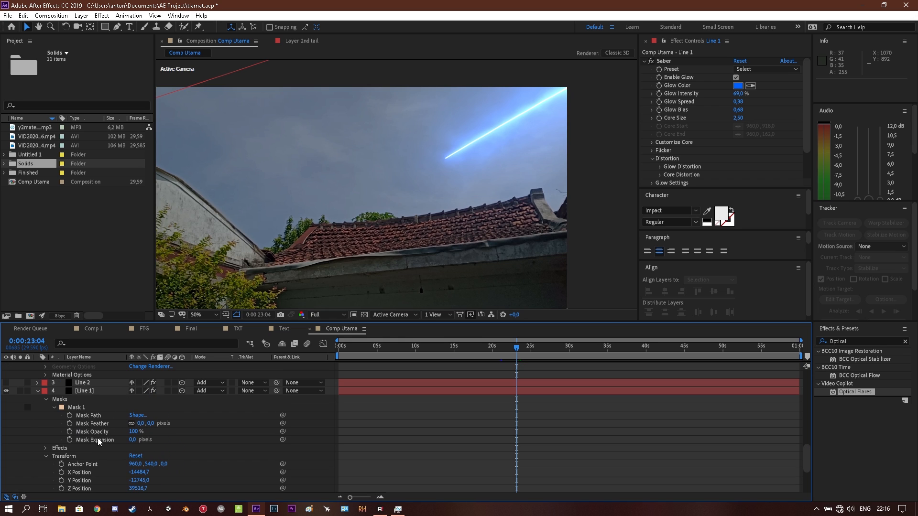
{"action": "scroll", "coordinate": [513, 425], "scroll_direction": "down", "scroll_amount": 4}
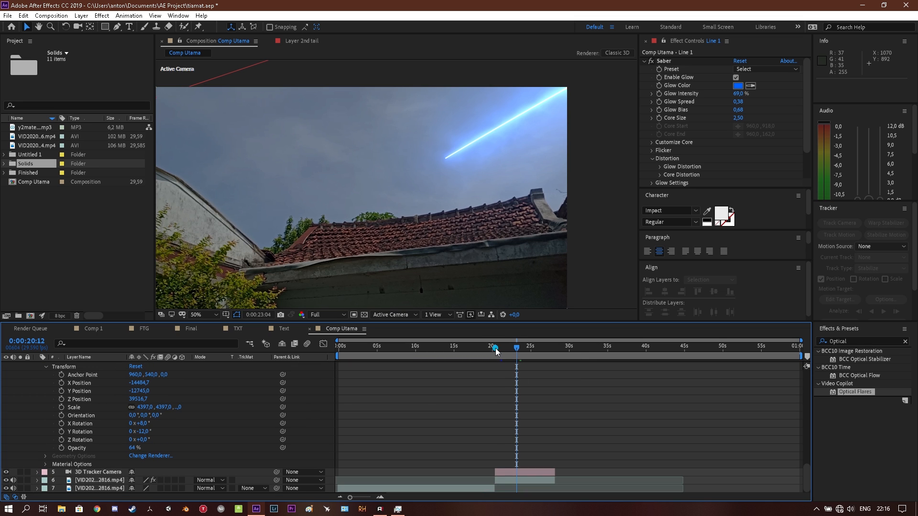
- Start animating the Mask Path of Line 1's Mask 1 with a first keyframe at 0:00:20:25
{"action": "left_click", "coordinate": [496, 348]}
{"action": "left_click_drag", "start_coordinate": [498, 349], "coordinate": [498, 344]}
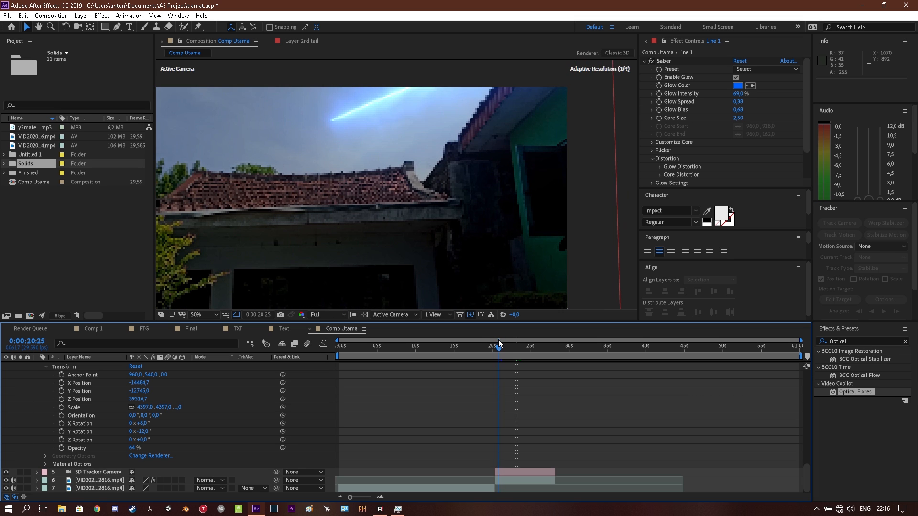
{"action": "scroll", "coordinate": [326, 155], "scroll_direction": "up", "scroll_amount": 1}
{"action": "scroll", "coordinate": [330, 155], "scroll_direction": "down", "scroll_amount": 1}
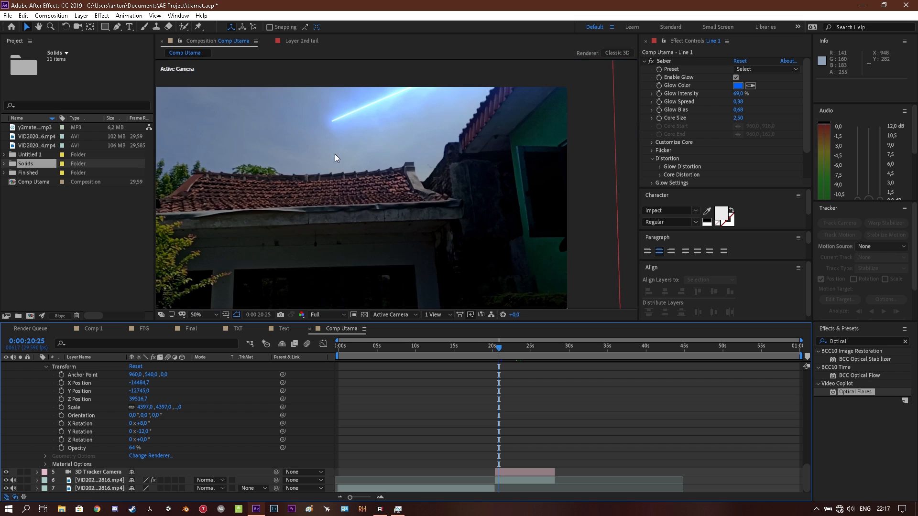
{"action": "middle_click", "coordinate": [421, 148]}
{"action": "left_click_drag", "start_coordinate": [421, 147], "coordinate": [439, 190]}
{"action": "scroll", "coordinate": [494, 221], "scroll_direction": "up", "scroll_amount": 2}
{"action": "scroll", "coordinate": [461, 233], "scroll_direction": "down", "scroll_amount": 1}
{"action": "key", "text": "v"}
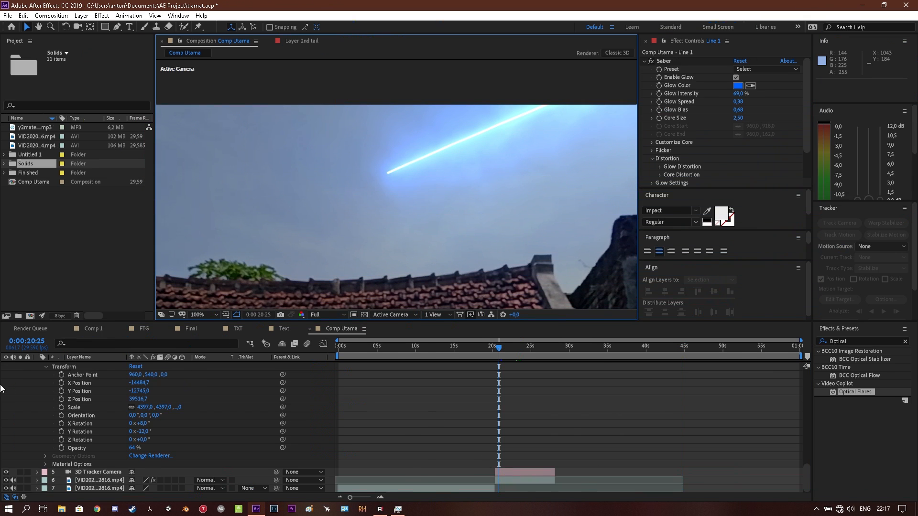
{"action": "scroll", "coordinate": [96, 405], "scroll_direction": "up", "scroll_amount": 2}
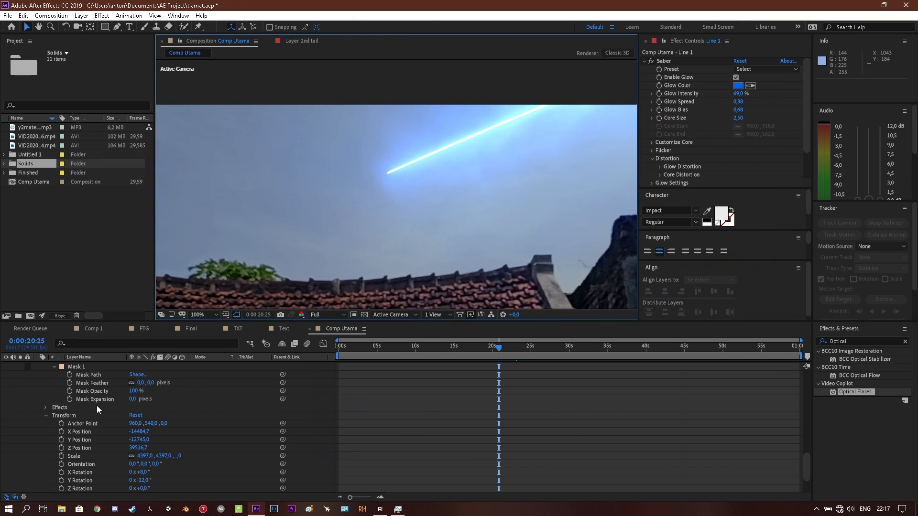
{"action": "left_click", "coordinate": [69, 376]}
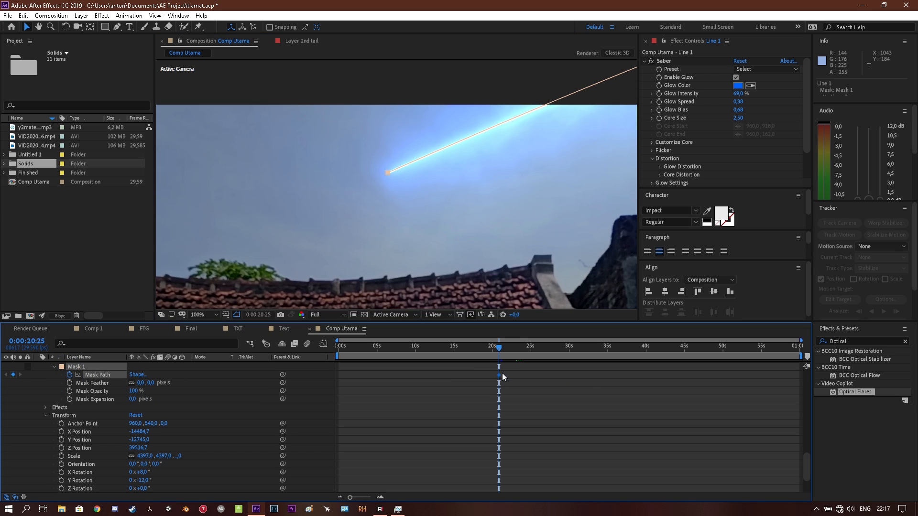
- Add a second Mask Path keyframe to Line 1's Mask 1 at 0:00:27:24
{"action": "left_click_drag", "start_coordinate": [498, 349], "coordinate": [553, 353]}
{"action": "scroll", "coordinate": [553, 372], "scroll_direction": "down", "scroll_amount": 2}
{"action": "scroll", "coordinate": [547, 215], "scroll_direction": "down", "scroll_amount": 4}
{"action": "scroll", "coordinate": [458, 239], "scroll_direction": "up", "scroll_amount": 3}
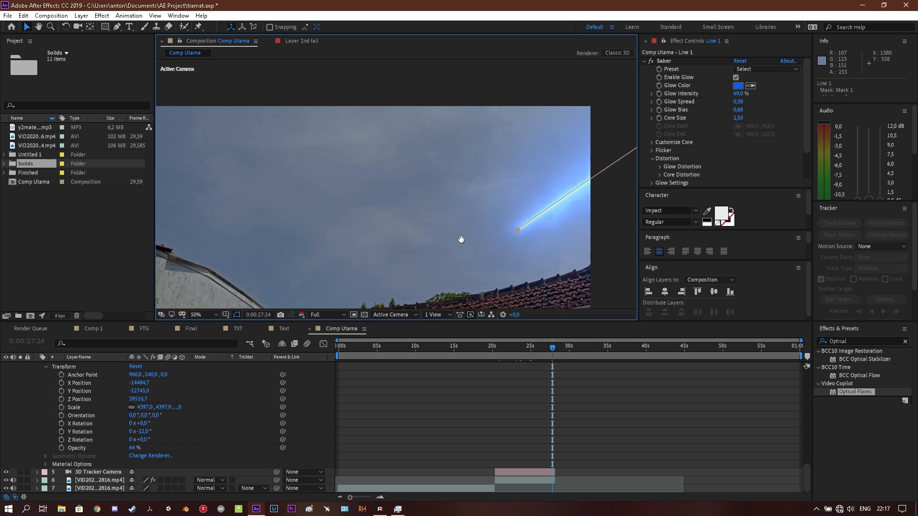
{"action": "scroll", "coordinate": [322, 211], "scroll_direction": "up", "scroll_amount": 2}
{"action": "left_click_drag", "start_coordinate": [322, 211], "coordinate": [350, 190]}
{"action": "scroll", "coordinate": [171, 422], "scroll_direction": "up", "scroll_amount": 2}
{"action": "scroll", "coordinate": [171, 422], "scroll_direction": "up", "scroll_amount": 2}
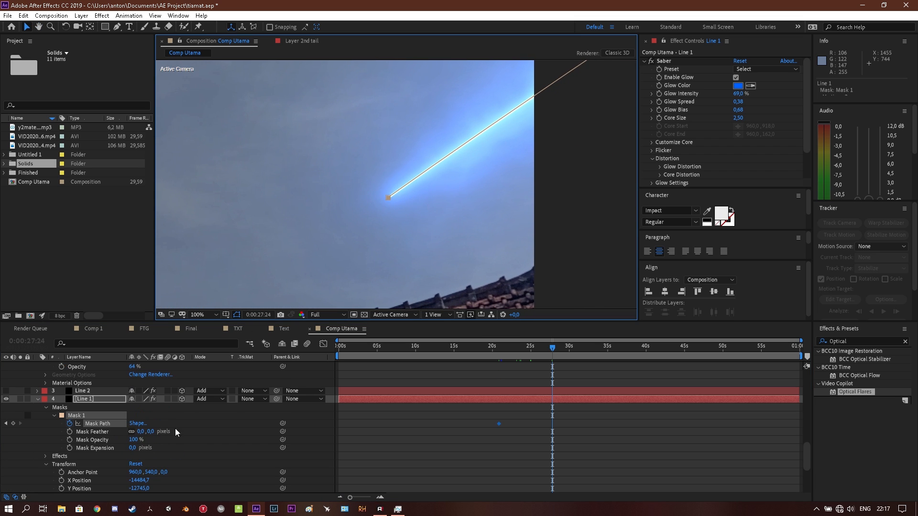
{"action": "left_click", "coordinate": [13, 424]}
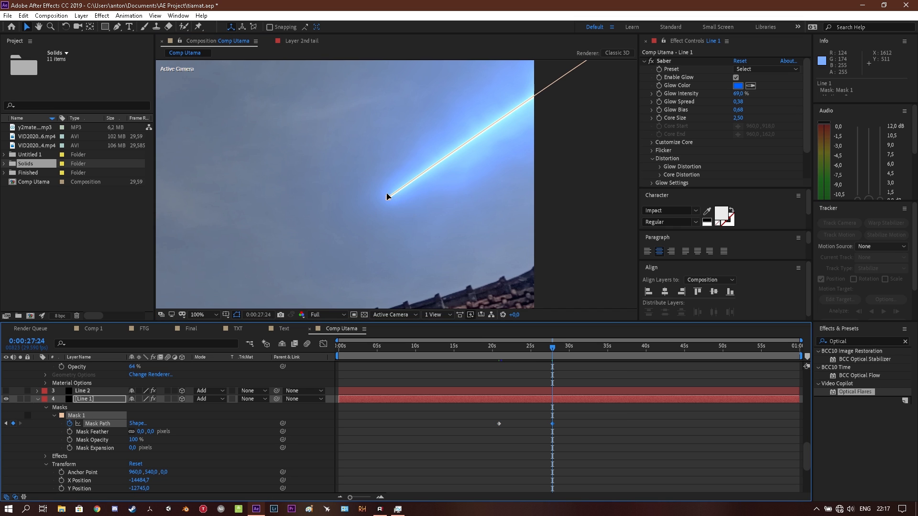
- Extend the tip of Line 1's mask path along the streak's direction toward the roof at 0:00:27:24
{"action": "left_click_drag", "start_coordinate": [388, 199], "coordinate": [321, 248]}
{"action": "scroll", "coordinate": [322, 248], "scroll_direction": "down", "scroll_amount": 1}
{"action": "mouse_move", "coordinate": [360, 216]}
{"action": "left_mouse_down"}
{"action": "mouse_move", "coordinate": [371, 205]}
{"action": "mouse_move", "coordinate": [373, 217]}
{"action": "left_mouse_up"}
{"action": "scroll", "coordinate": [386, 265], "scroll_direction": "up", "scroll_amount": 1}
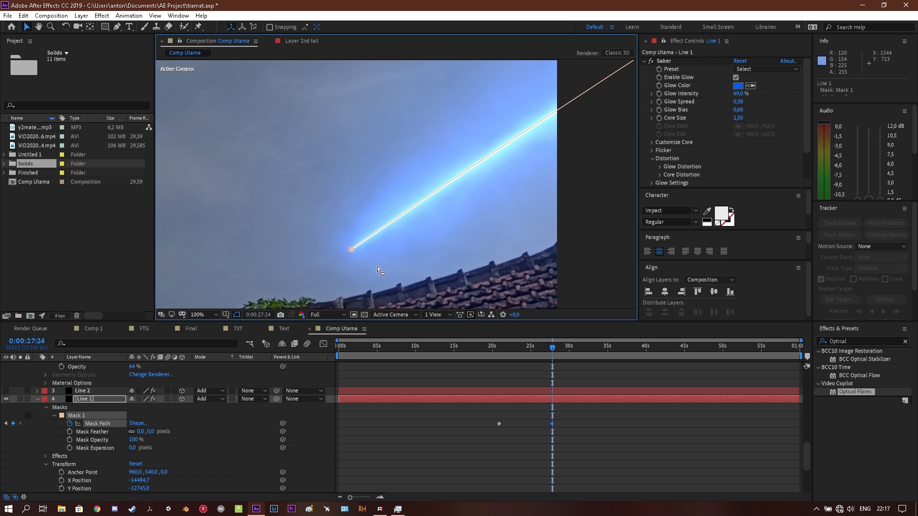
{"action": "left_click_drag", "start_coordinate": [377, 264], "coordinate": [399, 211]}
{"action": "scroll", "coordinate": [400, 210], "scroll_direction": "up", "scroll_amount": 1}
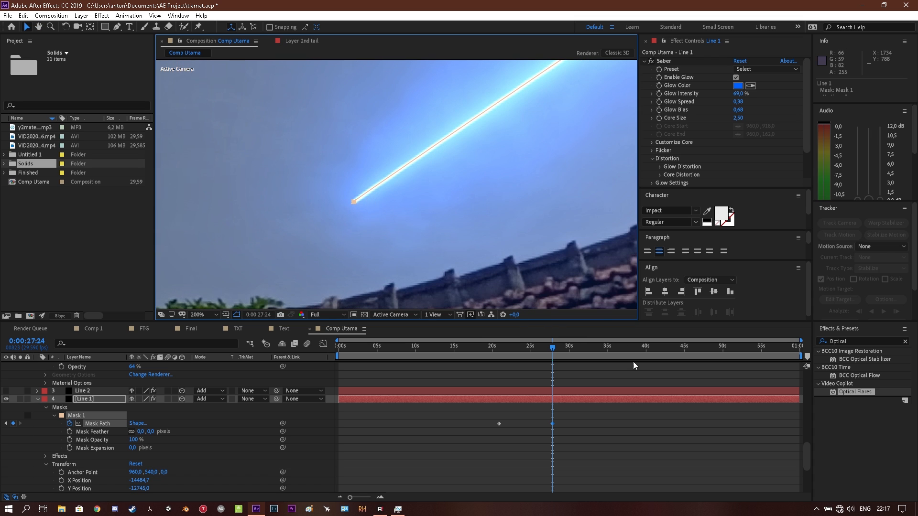
- Scrub back to 0:00:27:13 to check how Line 1's streak tip moves between the keyframes
{"action": "mouse_move", "coordinate": [549, 350]}
{"action": "left_mouse_down"}
{"action": "mouse_move", "coordinate": [498, 355]}
{"action": "mouse_move", "coordinate": [549, 354]}
{"action": "left_mouse_up"}
{"action": "scroll", "coordinate": [434, 205], "scroll_direction": "down", "scroll_amount": 1}
{"action": "scroll", "coordinate": [369, 167], "scroll_direction": "down", "scroll_amount": 2}
{"action": "scroll", "coordinate": [388, 173], "scroll_direction": "up", "scroll_amount": 6}
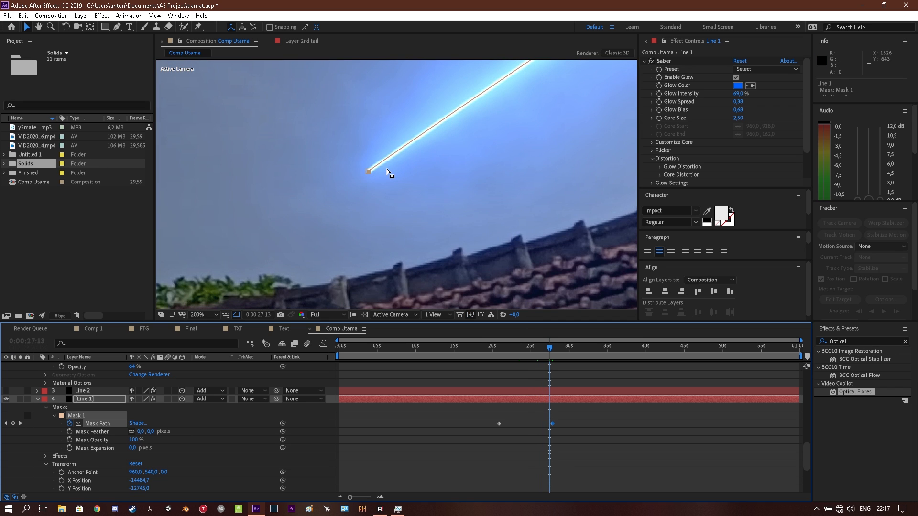
- Select Line 1's Mask Path keyframes and return to the first one at 0:00:20:25
{"action": "left_click", "coordinate": [99, 432]}
{"action": "left_click", "coordinate": [96, 424]}
{"action": "scroll", "coordinate": [492, 432], "scroll_direction": "up", "scroll_amount": 3}
{"action": "scroll", "coordinate": [447, 434], "scroll_direction": "down", "scroll_amount": 2}
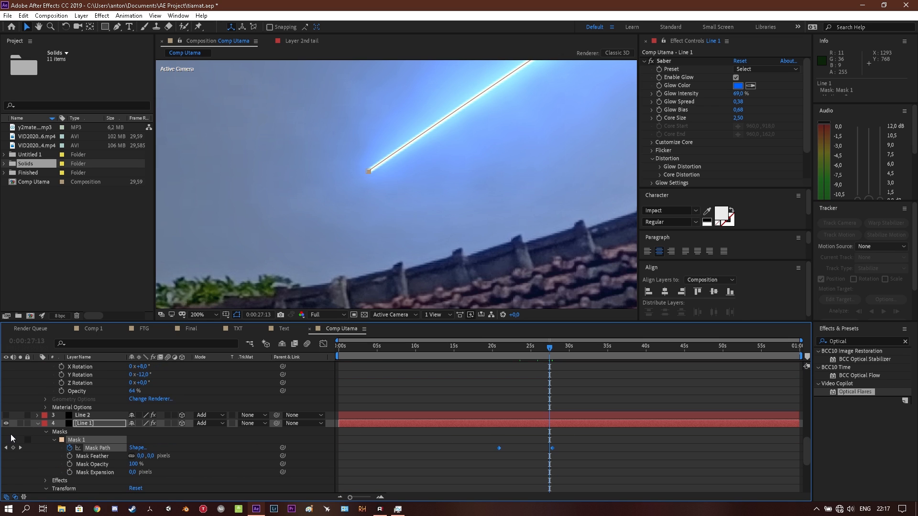
{"action": "left_click", "coordinate": [6, 448]}
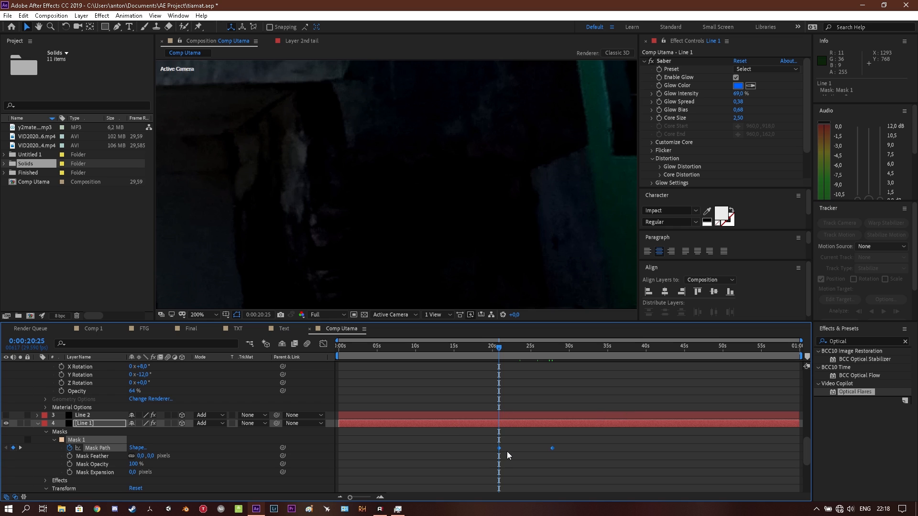
- Expand Line 2's Mask 1 and start animating its Mask Path with a keyframe at 0:00:20:25
{"action": "scroll", "coordinate": [51, 465], "scroll_direction": "up", "scroll_amount": 3}
{"action": "scroll", "coordinate": [51, 466], "scroll_direction": "down", "scroll_amount": 4}
{"action": "scroll", "coordinate": [62, 465], "scroll_direction": "up", "scroll_amount": 2}
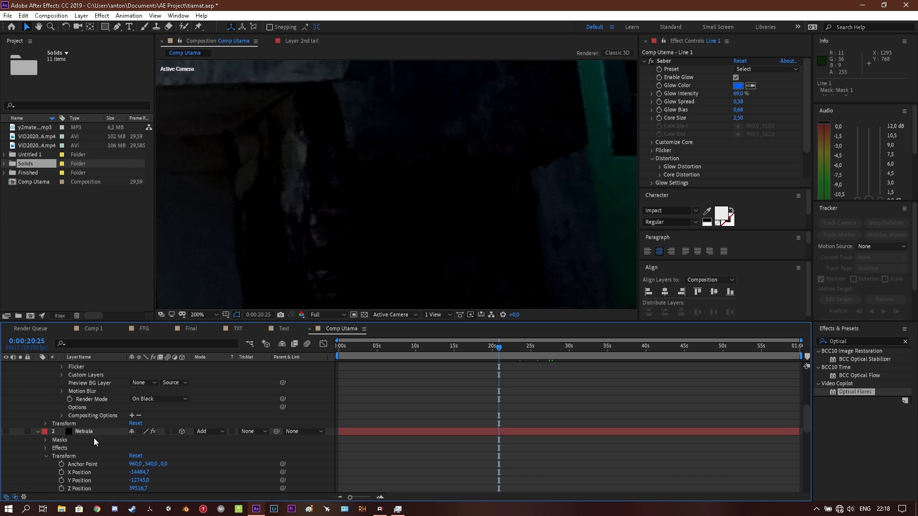
{"action": "scroll", "coordinate": [95, 437], "scroll_direction": "up", "scroll_amount": 1}
{"action": "scroll", "coordinate": [95, 437], "scroll_direction": "down", "scroll_amount": 1}
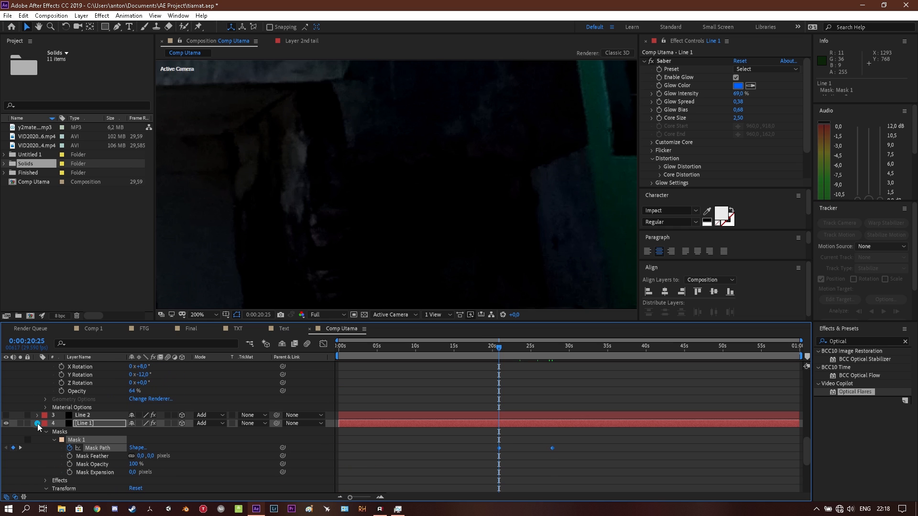
{"action": "scroll", "coordinate": [37, 424], "scroll_direction": "down", "scroll_amount": 2}
{"action": "scroll", "coordinate": [32, 396], "scroll_direction": "down", "scroll_amount": 1}
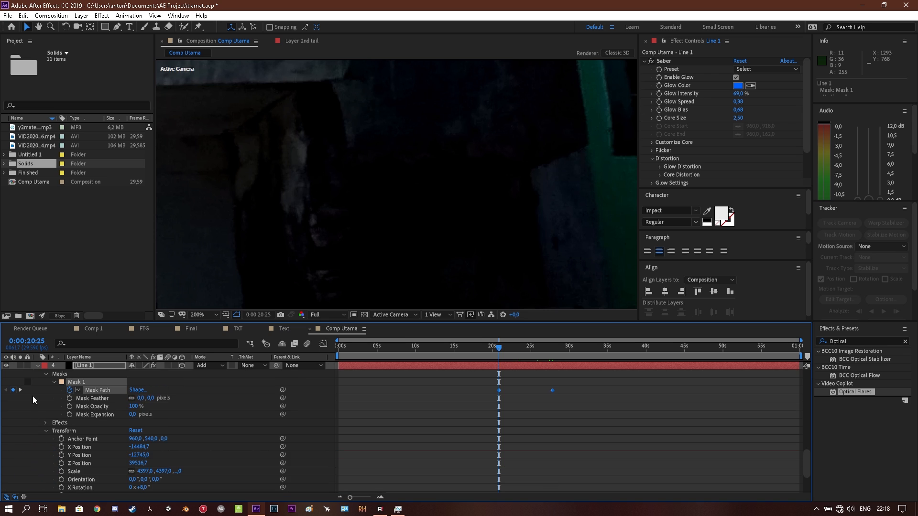
{"action": "scroll", "coordinate": [42, 371], "scroll_direction": "up", "scroll_amount": 1}
{"action": "left_click", "coordinate": [38, 382]}
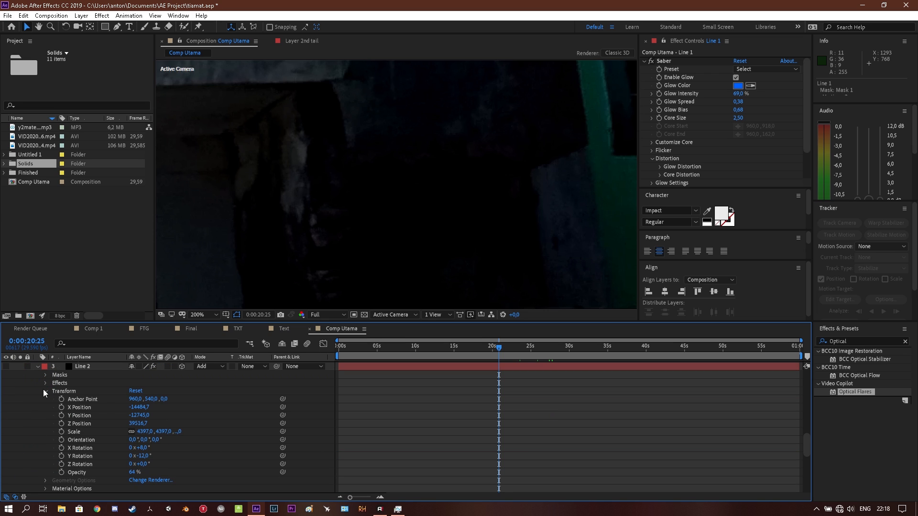
{"action": "left_click", "coordinate": [53, 384]}
{"action": "left_click", "coordinate": [53, 383]}
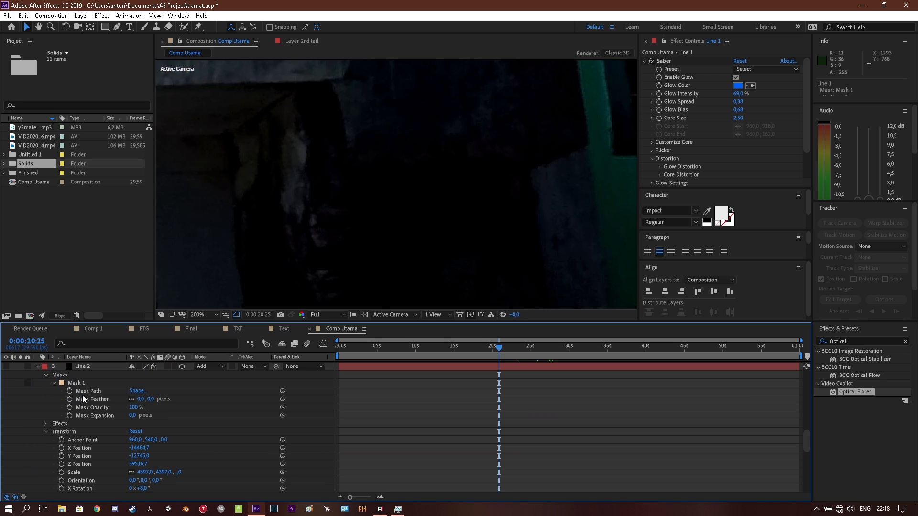
{"action": "left_click", "coordinate": [69, 391]}
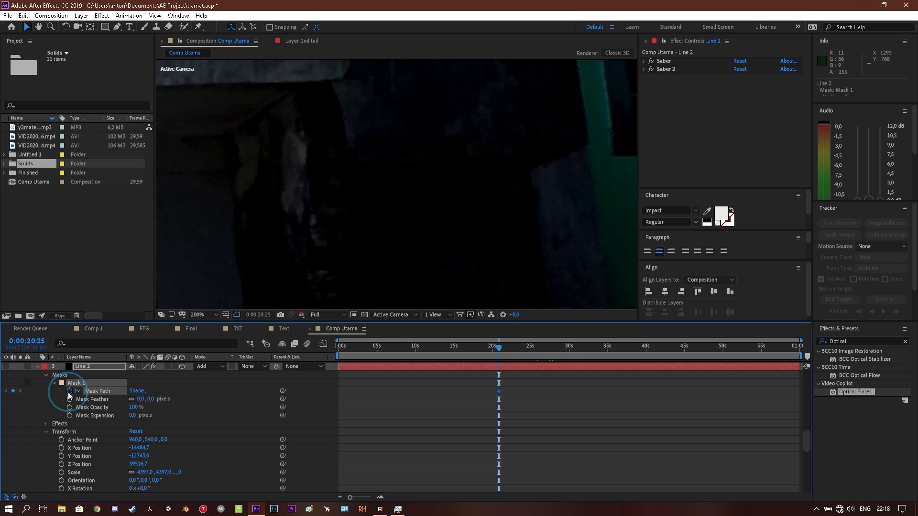
- Make the Line 2 layer visible again to inspect its streak tip at 0:00:20:25
{"action": "scroll", "coordinate": [422, 287], "scroll_direction": "down", "scroll_amount": 2}
{"action": "scroll", "coordinate": [328, 147], "scroll_direction": "up", "scroll_amount": 3}
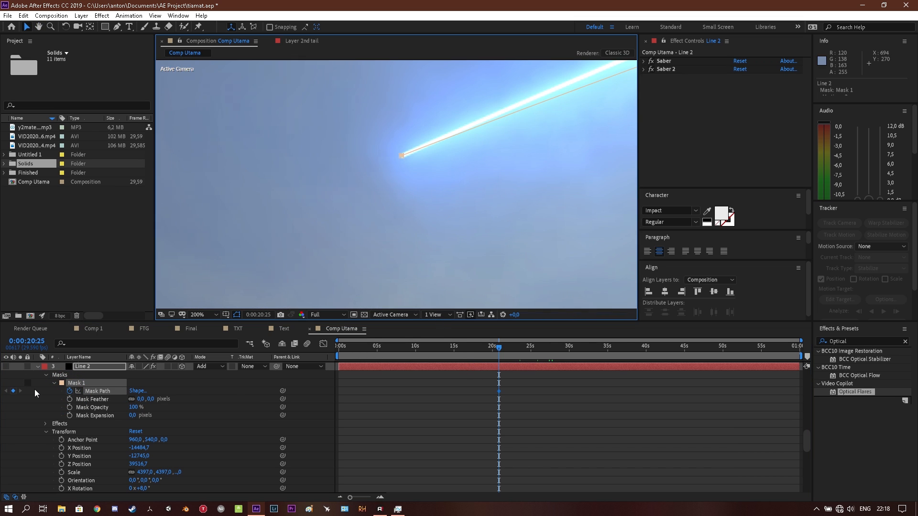
{"action": "scroll", "coordinate": [35, 389], "scroll_direction": "up", "scroll_amount": 2}
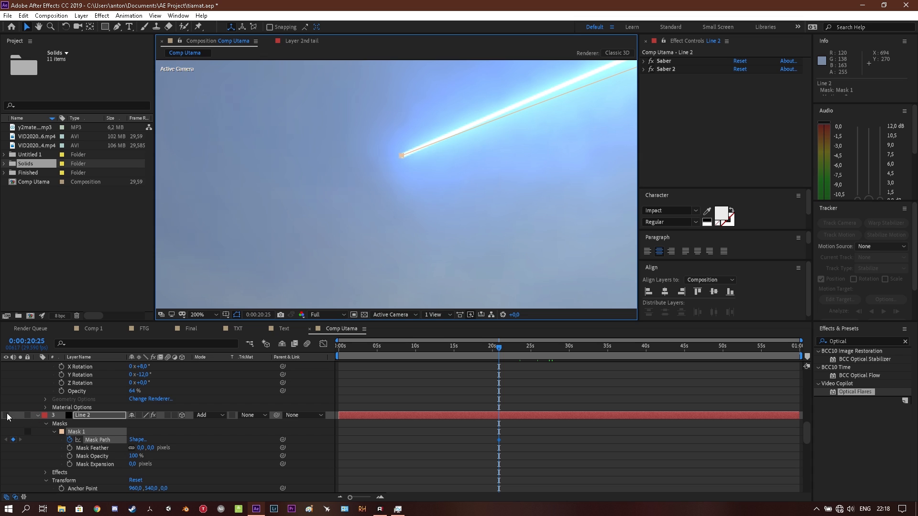
{"action": "scroll", "coordinate": [555, 168], "scroll_direction": "up", "scroll_amount": 2}
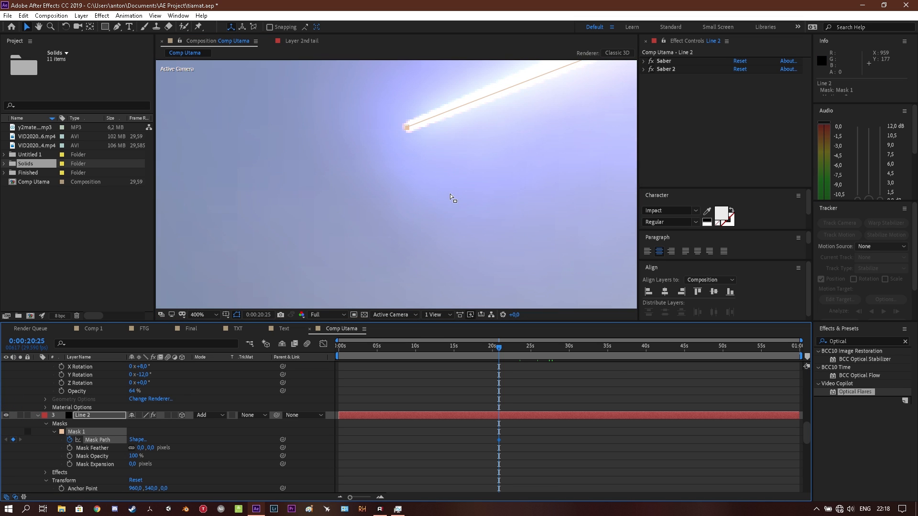
- At Line 1's second Mask Path keyframe, 0:00:27:24, move Line 2's mask end point onto the tip of Line 1's streak
{"action": "left_click_drag", "start_coordinate": [450, 194], "coordinate": [424, 238]}
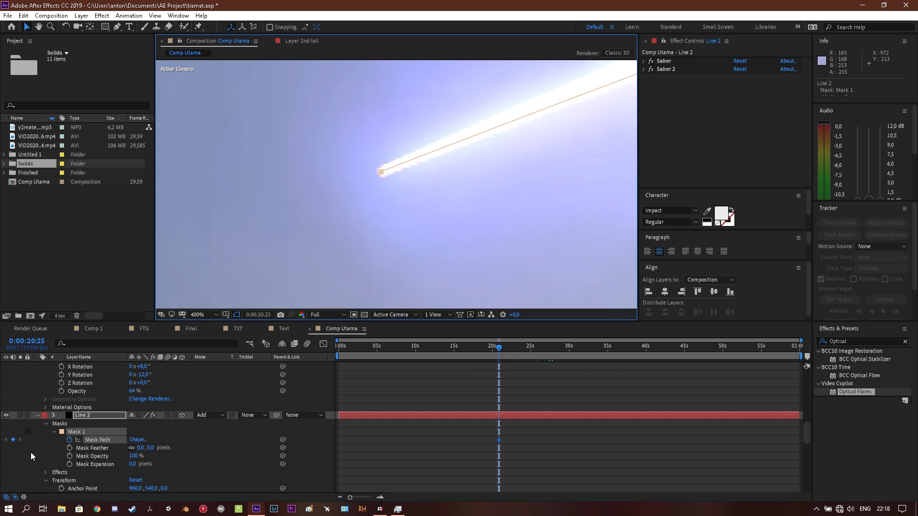
{"action": "scroll", "coordinate": [31, 452], "scroll_direction": "down", "scroll_amount": 6}
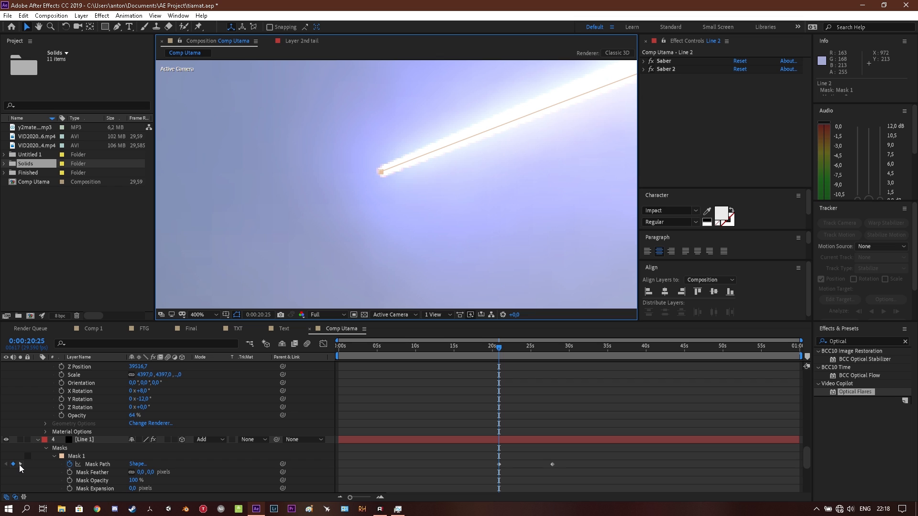
{"action": "left_click", "coordinate": [21, 464]}
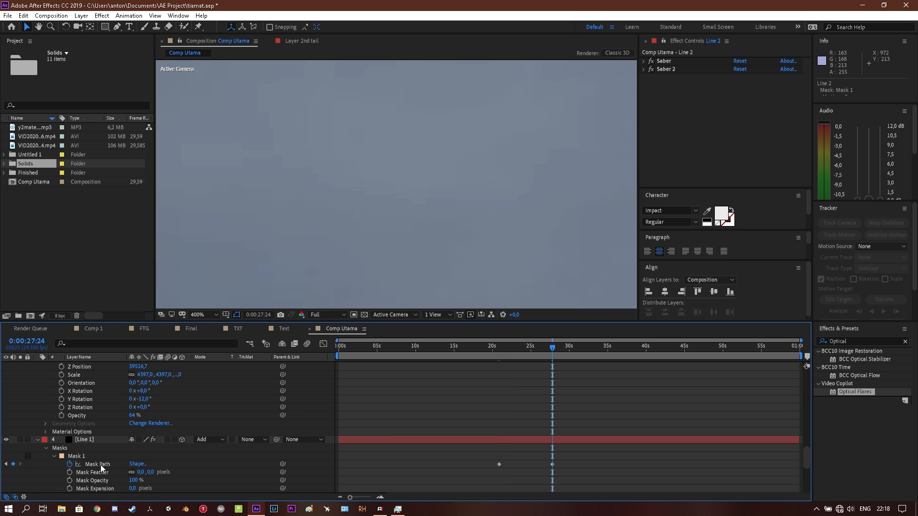
{"action": "scroll", "coordinate": [334, 203], "scroll_direction": "down", "scroll_amount": 2}
{"action": "left_click_drag", "start_coordinate": [373, 222], "coordinate": [411, 107]}
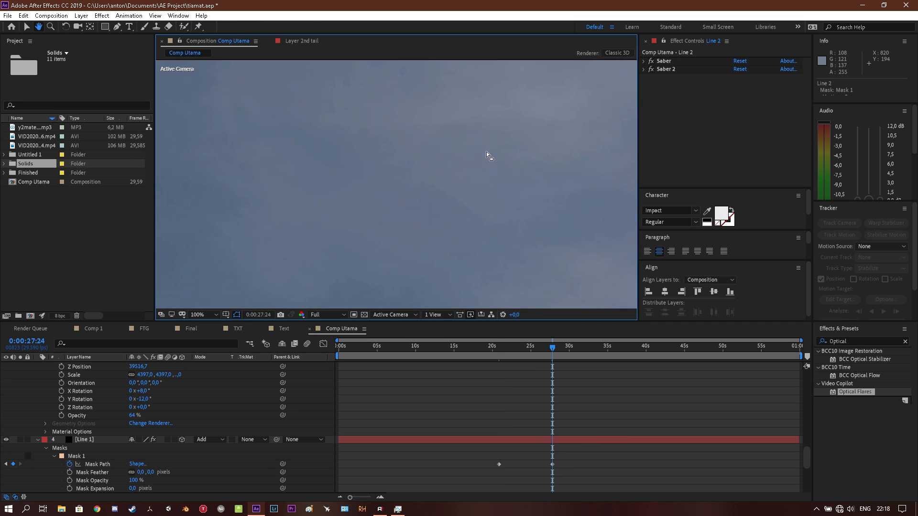
{"action": "left_click_drag", "start_coordinate": [486, 155], "coordinate": [407, 115]}
{"action": "left_click_drag", "start_coordinate": [616, 220], "coordinate": [409, 120]}
{"action": "scroll", "coordinate": [408, 141], "scroll_direction": "up", "scroll_amount": 1}
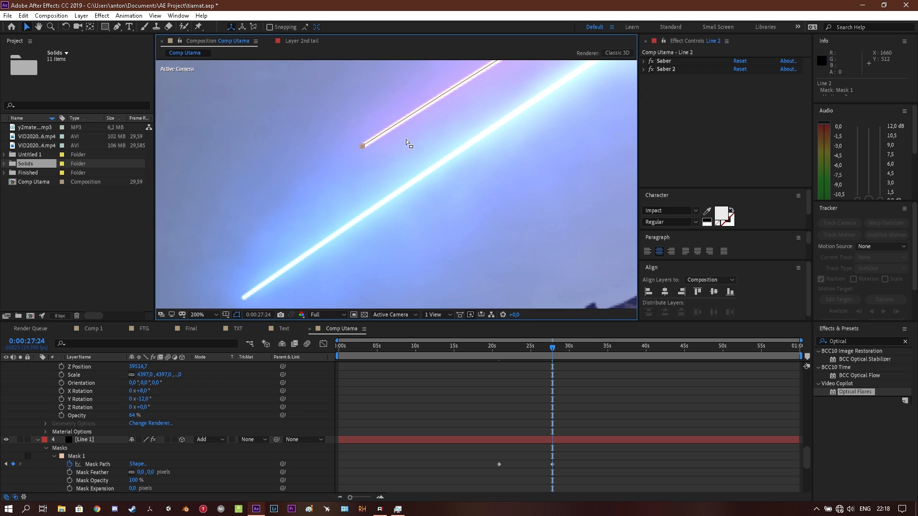
{"action": "scroll", "coordinate": [314, 421], "scroll_direction": "up", "scroll_amount": 5}
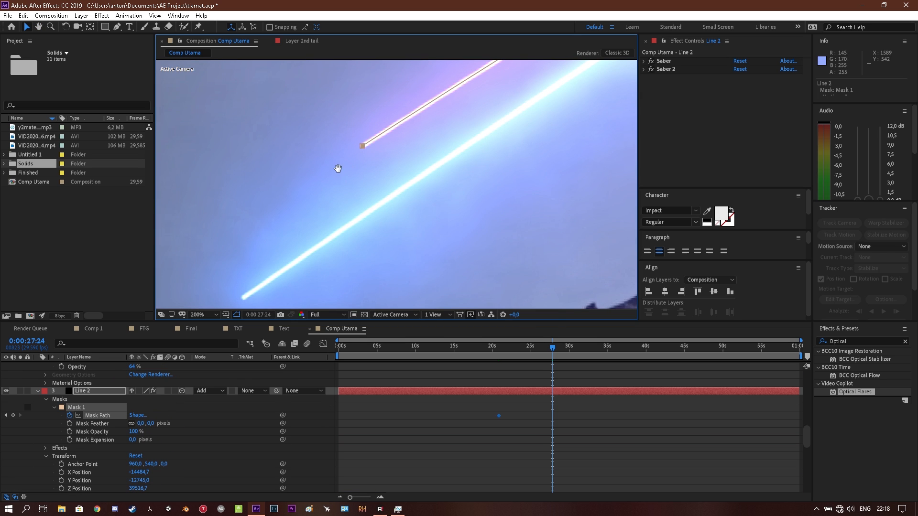
{"action": "left_click_drag", "start_coordinate": [338, 169], "coordinate": [304, 251]}
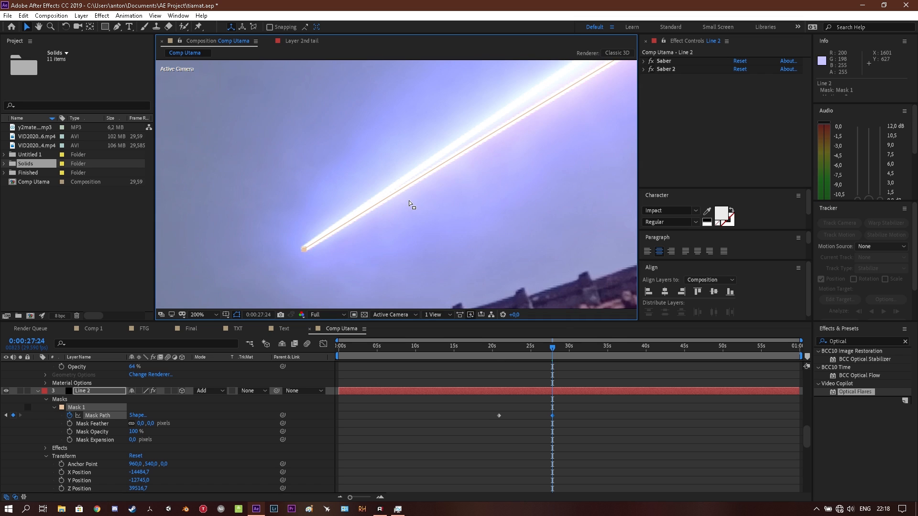
{"action": "scroll", "coordinate": [502, 194], "scroll_direction": "down", "scroll_amount": 1}
{"action": "scroll", "coordinate": [503, 194], "scroll_direction": "down", "scroll_amount": 2}
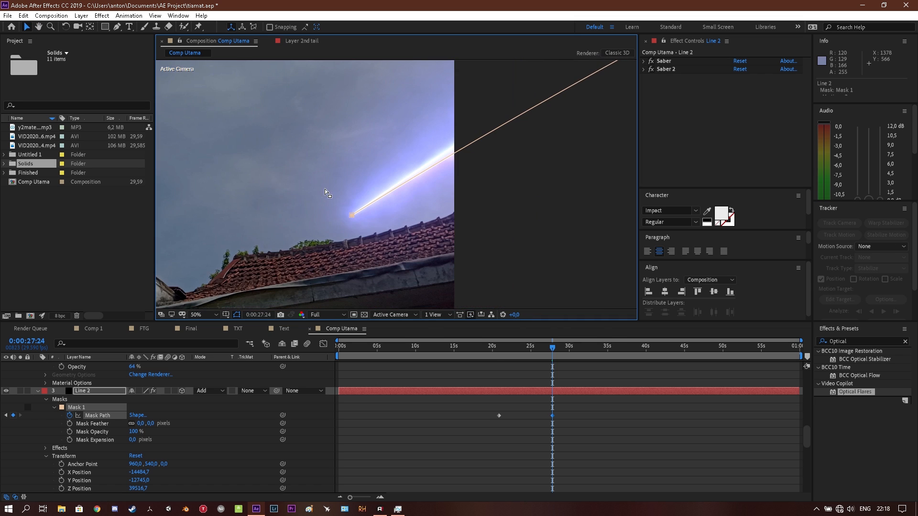
- Expand the Nebula layer's Mask 1 and start animating its Mask Path with a keyframe at 0:00:27:24
{"action": "scroll", "coordinate": [316, 237], "scroll_direction": "up", "scroll_amount": 1}
{"action": "scroll", "coordinate": [125, 404], "scroll_direction": "up", "scroll_amount": 6}
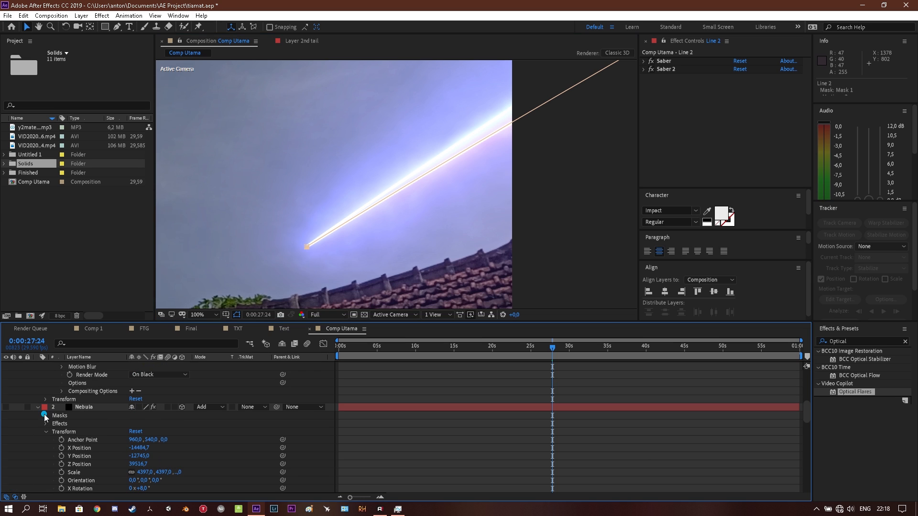
{"action": "left_click", "coordinate": [45, 416]}
{"action": "left_click", "coordinate": [69, 432]}
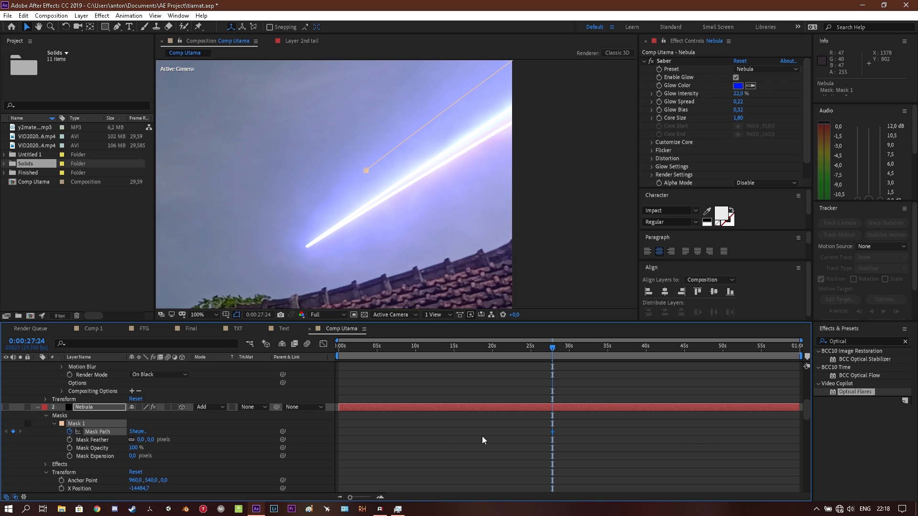
- Move Nebula's mask end point onto the shared streak tip at 0:00:27:24 and make the Nebula layer visible
{"action": "scroll", "coordinate": [482, 436], "scroll_direction": "down", "scroll_amount": 5}
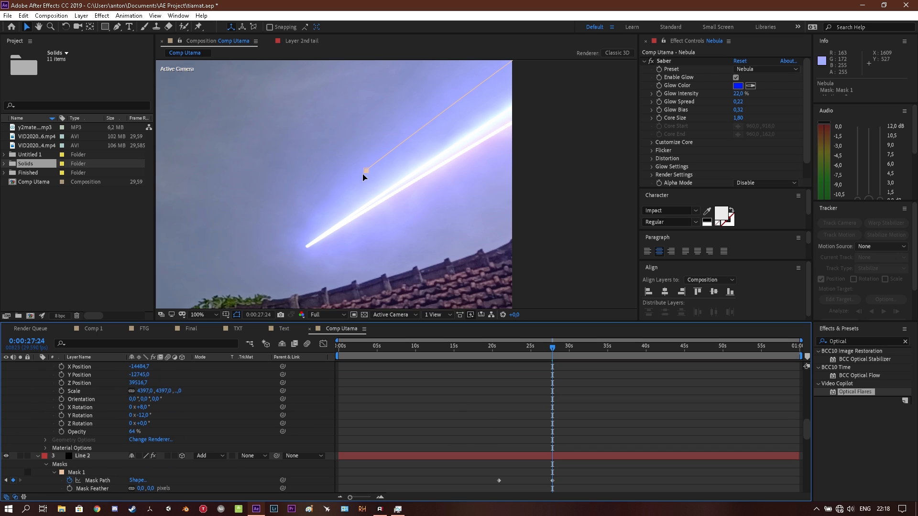
{"action": "left_click_drag", "start_coordinate": [366, 173], "coordinate": [307, 247]}
{"action": "scroll", "coordinate": [198, 392], "scroll_direction": "up", "scroll_amount": 5}
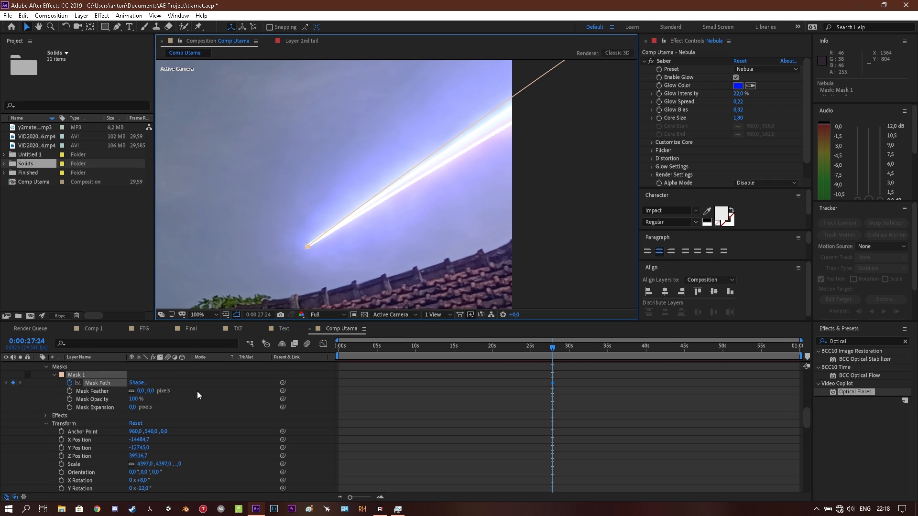
{"action": "left_click", "coordinate": [6, 409]}
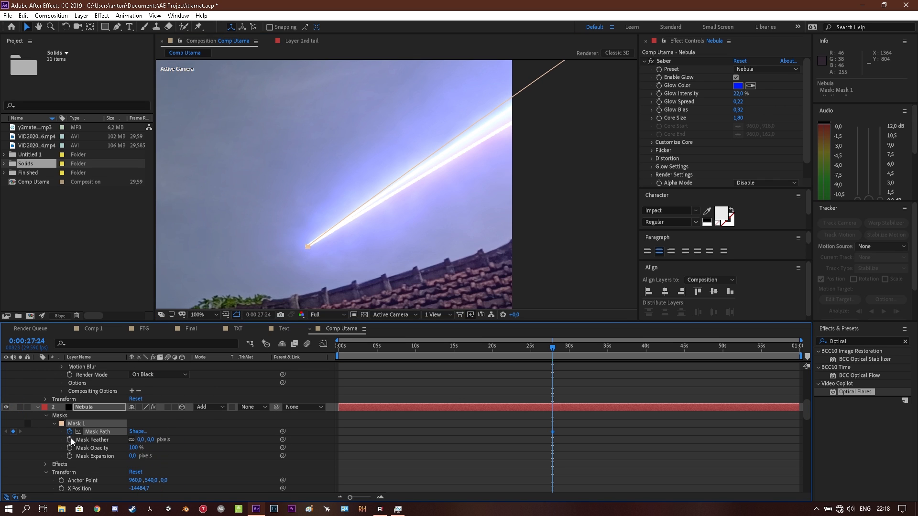
- Return to Line 2's first Mask Path keyframe at 0:00:20:25 and move Nebula's mask end point onto the streak tip there
{"action": "scroll", "coordinate": [81, 441], "scroll_direction": "down", "scroll_amount": 7}
{"action": "left_click", "coordinate": [6, 431]}
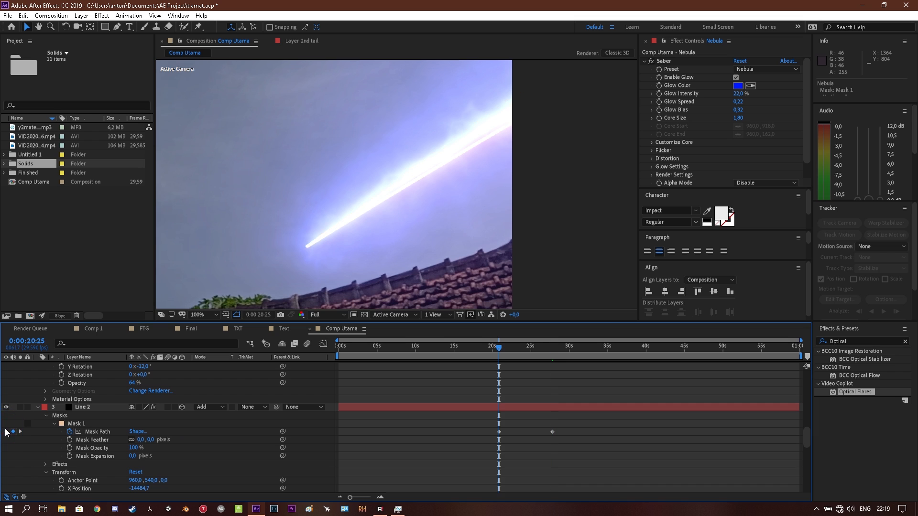
{"action": "scroll", "coordinate": [133, 419], "scroll_direction": "up", "scroll_amount": 7}
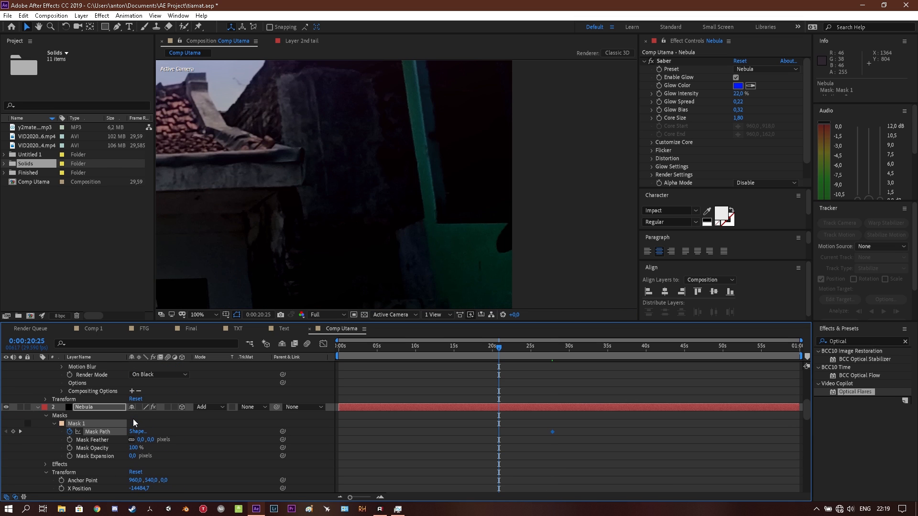
{"action": "scroll", "coordinate": [239, 138], "scroll_direction": "down", "scroll_amount": 1}
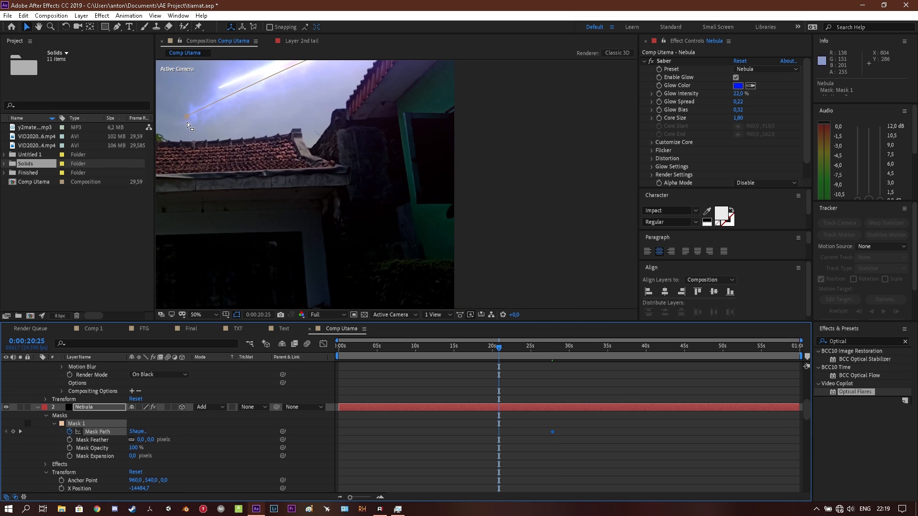
{"action": "left_click_drag", "start_coordinate": [239, 143], "coordinate": [303, 252]}
{"action": "scroll", "coordinate": [303, 252], "scroll_direction": "up", "scroll_amount": 2}
{"action": "left_click_drag", "start_coordinate": [383, 214], "coordinate": [494, 83]}
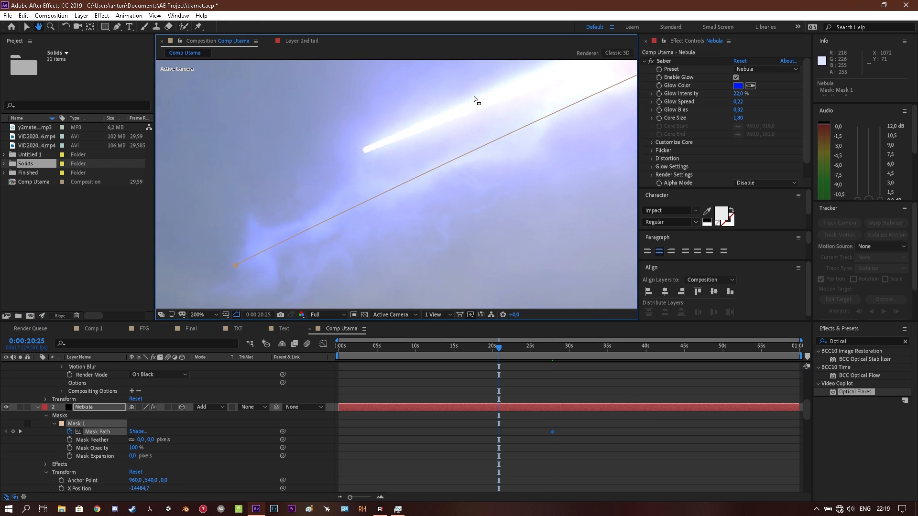
{"action": "left_click_drag", "start_coordinate": [233, 263], "coordinate": [373, 155]}
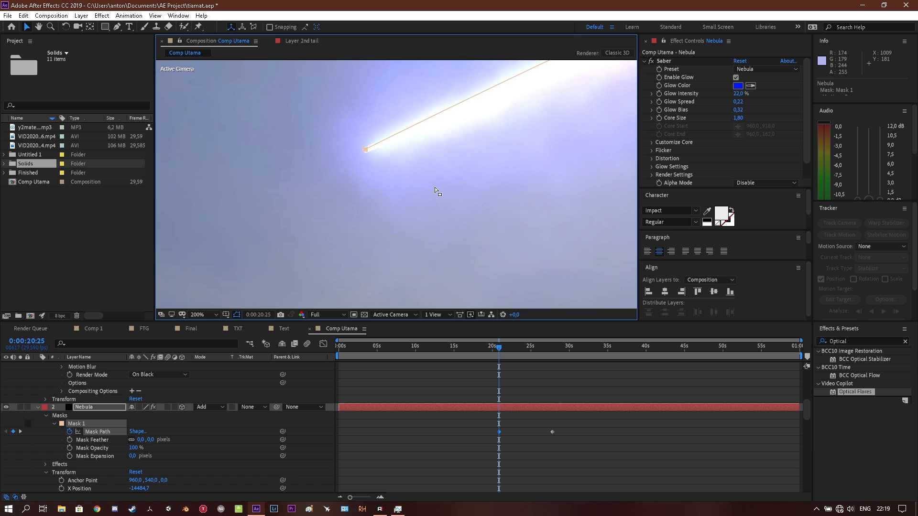
{"action": "key", "text": "comma"}
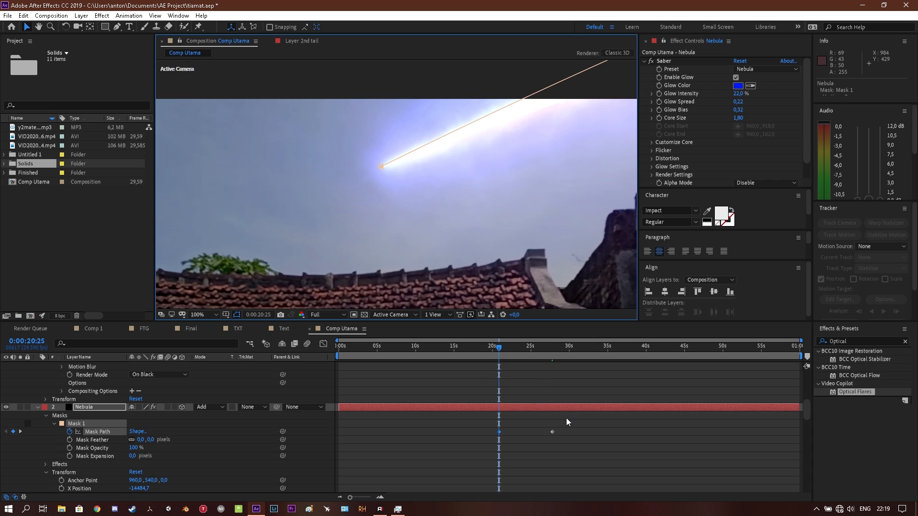
- Scrub from 0:00:20:25 to about 0:00:24:00 and back to 0:00:22:25 to check how the combined streaks move
{"action": "scroll", "coordinate": [524, 378], "scroll_direction": "down", "scroll_amount": 4}
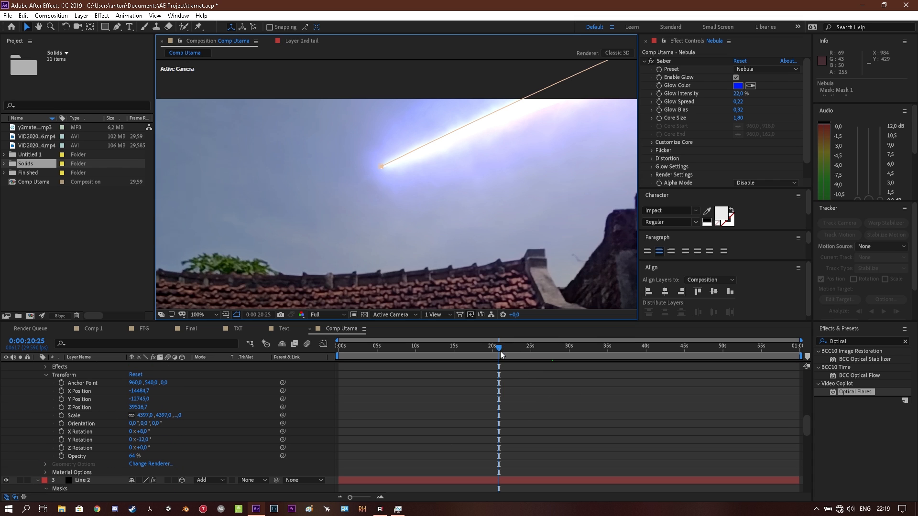
{"action": "left_click_drag", "start_coordinate": [500, 351], "coordinate": [523, 348]}
{"action": "scroll", "coordinate": [522, 253], "scroll_direction": "down", "scroll_amount": 1}
{"action": "left_click_drag", "start_coordinate": [524, 248], "coordinate": [514, 247]}
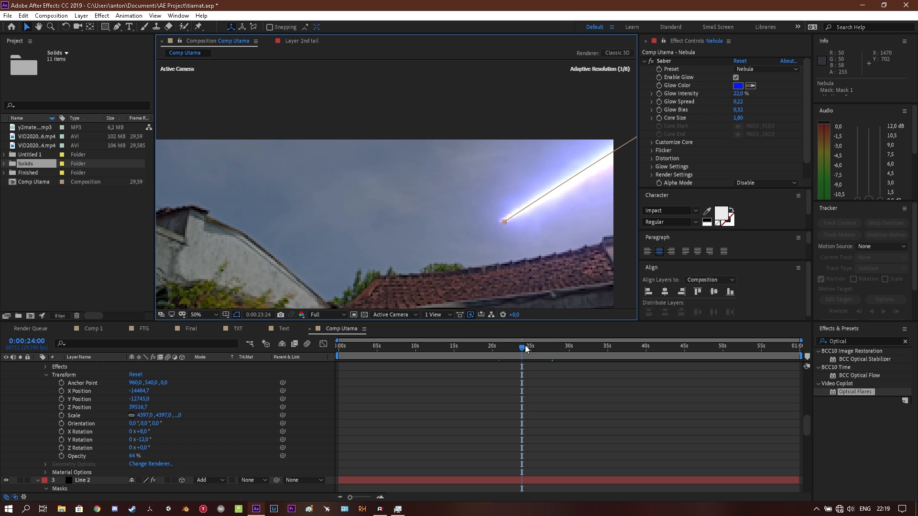
{"action": "mouse_move", "coordinate": [526, 348]}
{"action": "left_mouse_down"}
{"action": "mouse_move", "coordinate": [533, 348]}
{"action": "mouse_move", "coordinate": [501, 350]}
{"action": "mouse_move", "coordinate": [543, 341]}
{"action": "mouse_move", "coordinate": [514, 348]}
{"action": "left_mouse_up"}
{"action": "scroll", "coordinate": [491, 239], "scroll_direction": "up", "scroll_amount": 1}
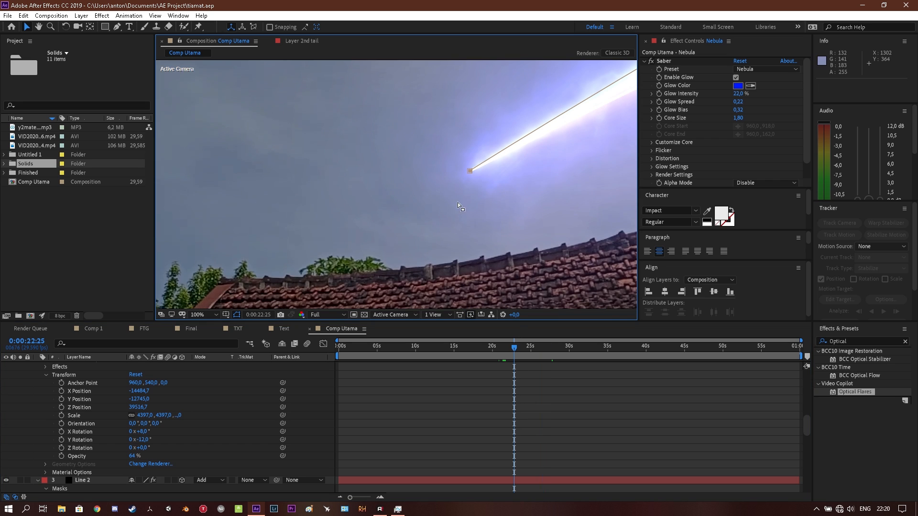
{"action": "scroll", "coordinate": [429, 159], "scroll_direction": "down", "scroll_amount": 1}
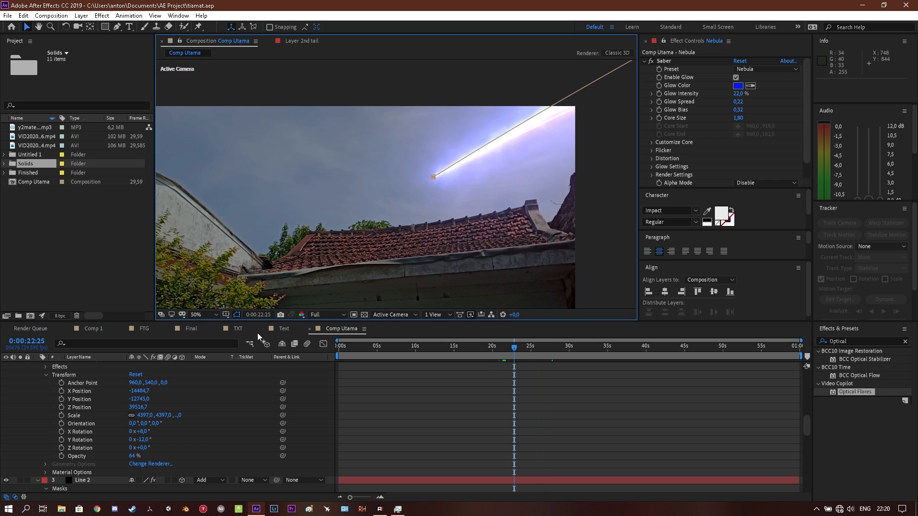
- Collapse the Nebula, Line 2 and Line 1 layers in the timeline
{"action": "scroll", "coordinate": [212, 387], "scroll_direction": "down", "scroll_amount": 8}
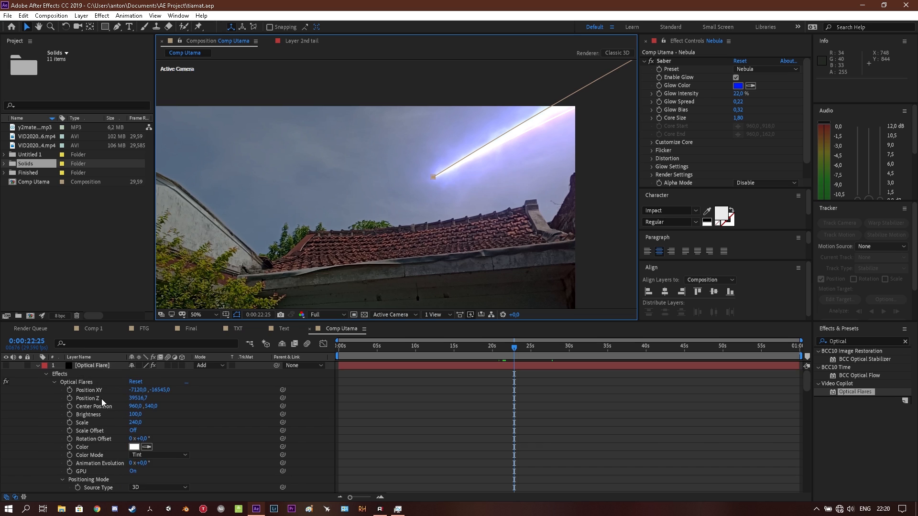
{"action": "scroll", "coordinate": [102, 398], "scroll_direction": "down", "scroll_amount": 3}
{"action": "left_click", "coordinate": [38, 439]}
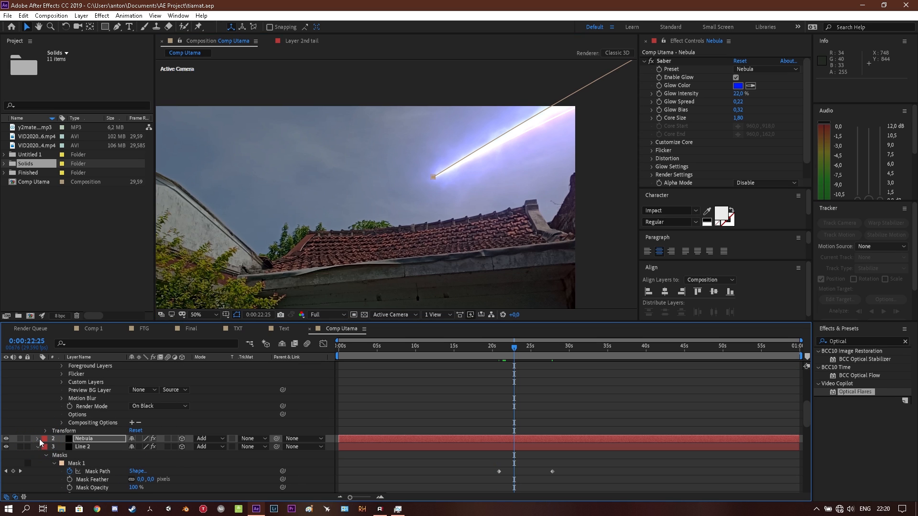
{"action": "left_click", "coordinate": [40, 448]}
{"action": "left_click", "coordinate": [37, 447]}
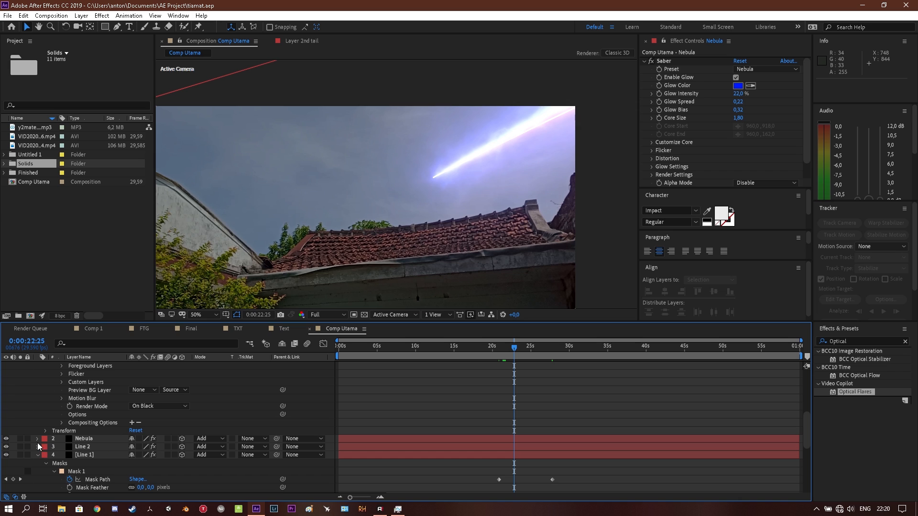
{"action": "left_click", "coordinate": [37, 455]}
- Go to Nebula's first Mask Path keyframe at 0:00:20:25 and start animating the Optical Flare layer's Position XY there
{"action": "scroll", "coordinate": [38, 449], "scroll_direction": "up", "scroll_amount": 5}
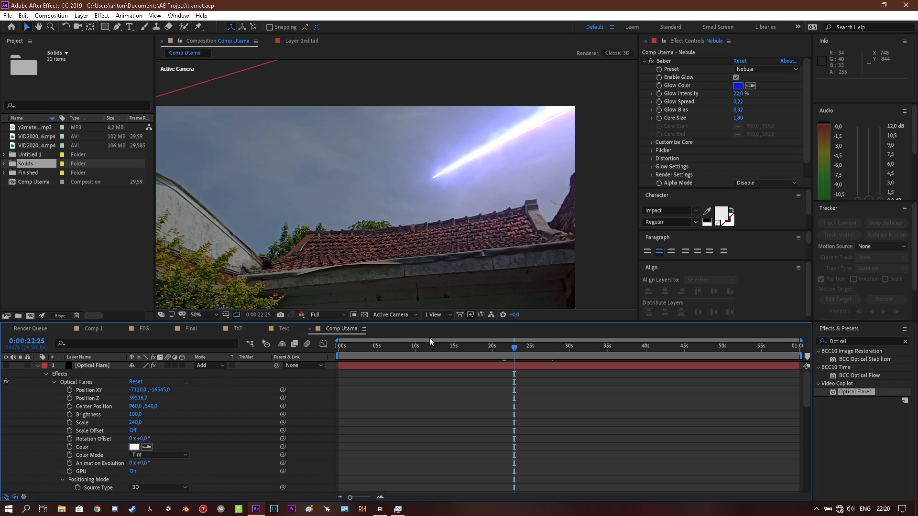
{"action": "scroll", "coordinate": [550, 412], "scroll_direction": "down", "scroll_amount": 5}
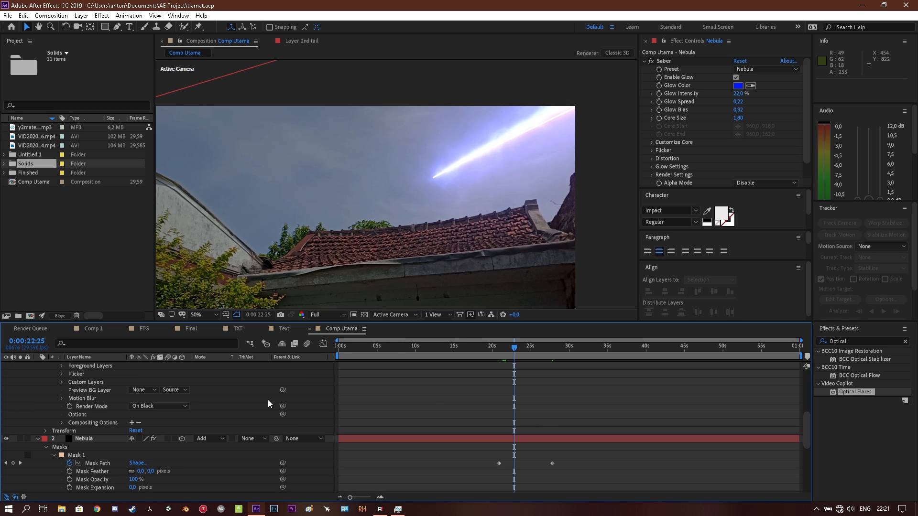
{"action": "scroll", "coordinate": [269, 400], "scroll_direction": "down", "scroll_amount": 1}
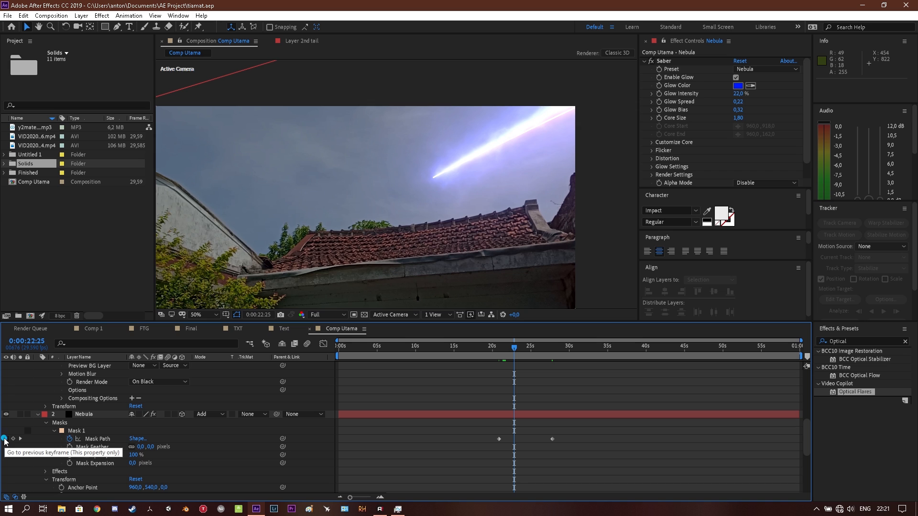
{"action": "left_click", "coordinate": [5, 439]}
{"action": "scroll", "coordinate": [403, 380], "scroll_direction": "up", "scroll_amount": 10}
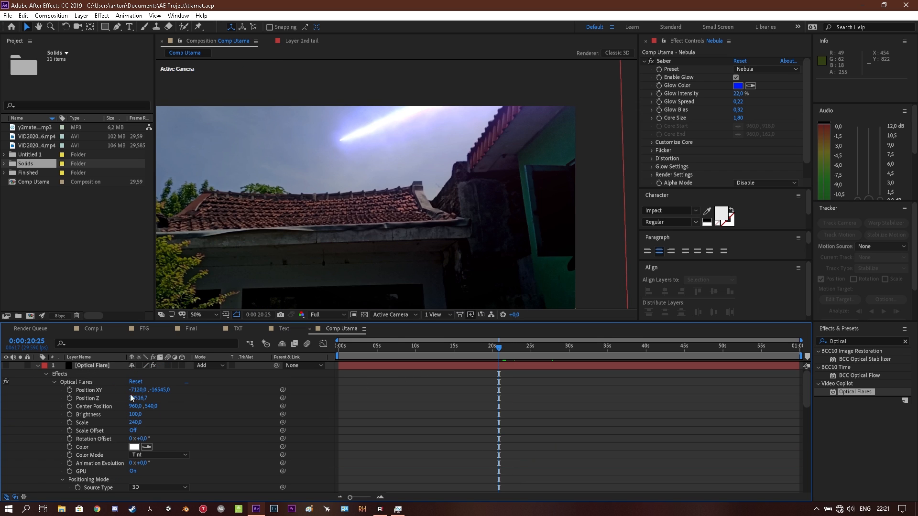
{"action": "left_click", "coordinate": [70, 391]}
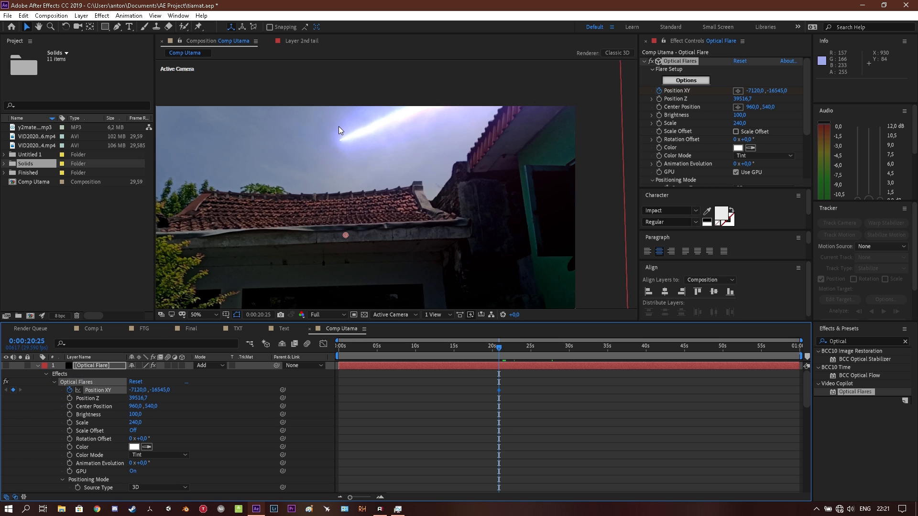
- Make the Optical Flare layer visible and set its flare Scale to 200 and Brightness to 90
{"action": "key", "text": "slash"}
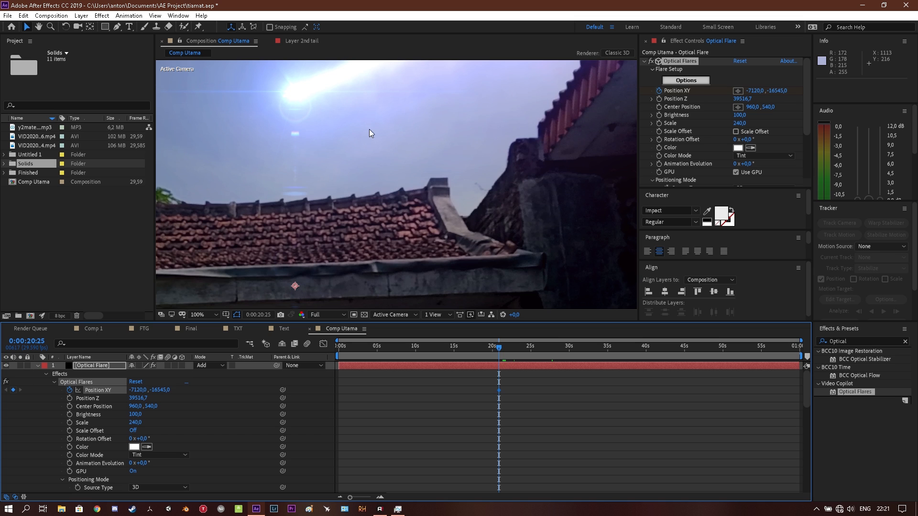
{"action": "key", "text": "space"}
{"action": "left_click_drag", "start_coordinate": [297, 98], "coordinate": [392, 155]}
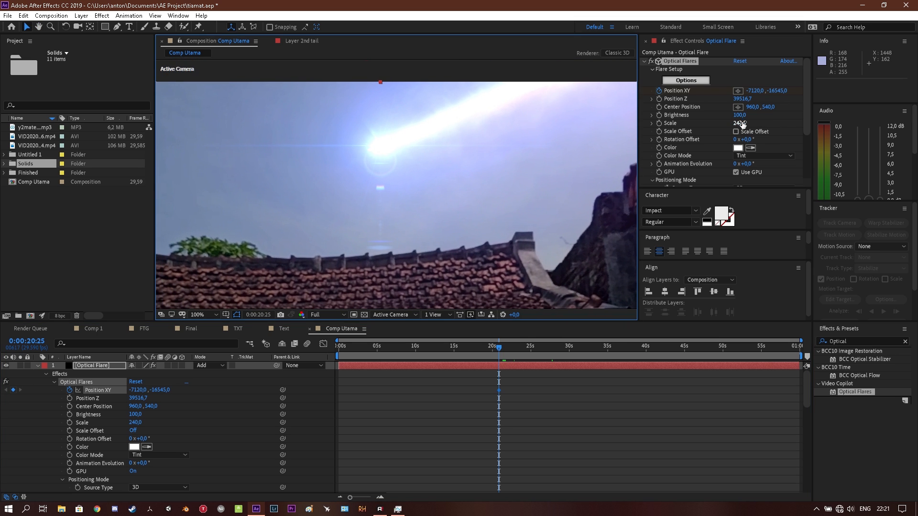
{"action": "left_click_drag", "start_coordinate": [742, 124], "coordinate": [738, 115]}
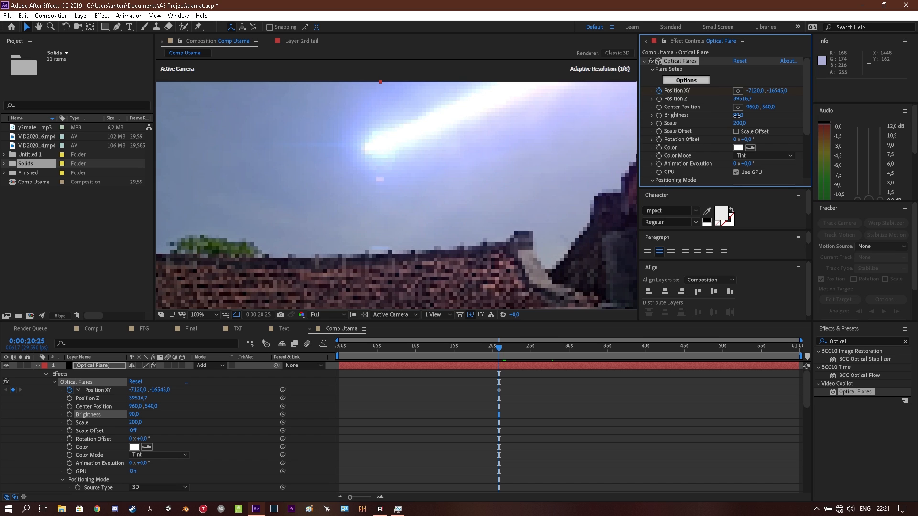
{"action": "scroll", "coordinate": [342, 124], "scroll_direction": "up", "scroll_amount": 1}
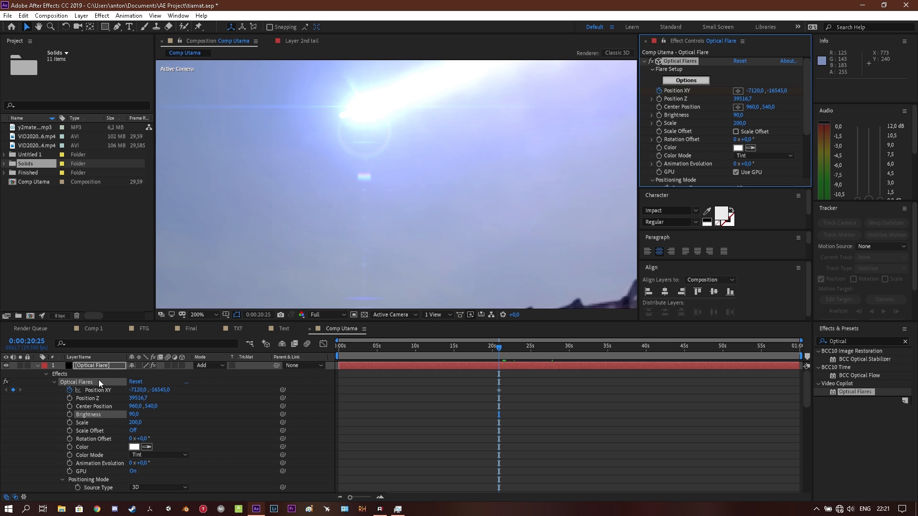
- At 0:00:20:25, set the Optical Flare's Position XY to -7808, -16377 so the flare sits on the streak's head
{"action": "left_click_drag", "start_coordinate": [133, 390], "coordinate": [1, 389]}
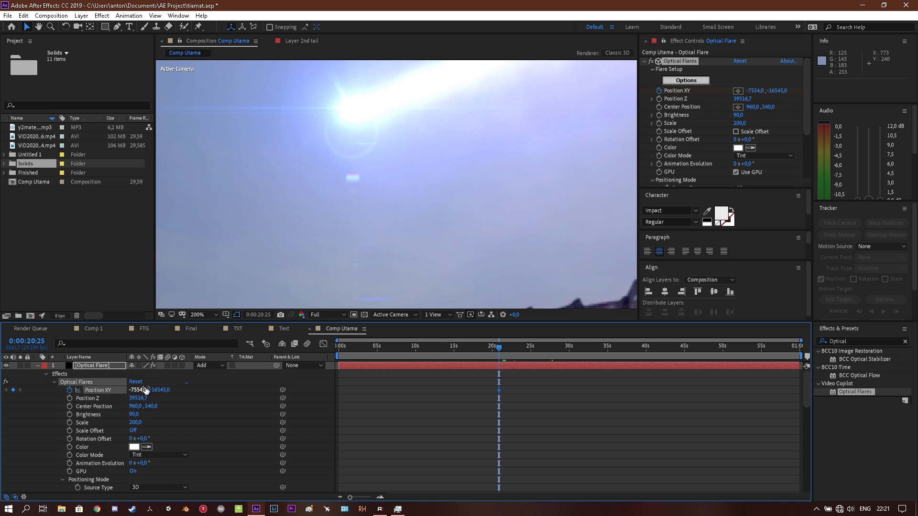
{"action": "left_click_drag", "start_coordinate": [146, 389], "coordinate": [61, 398]}
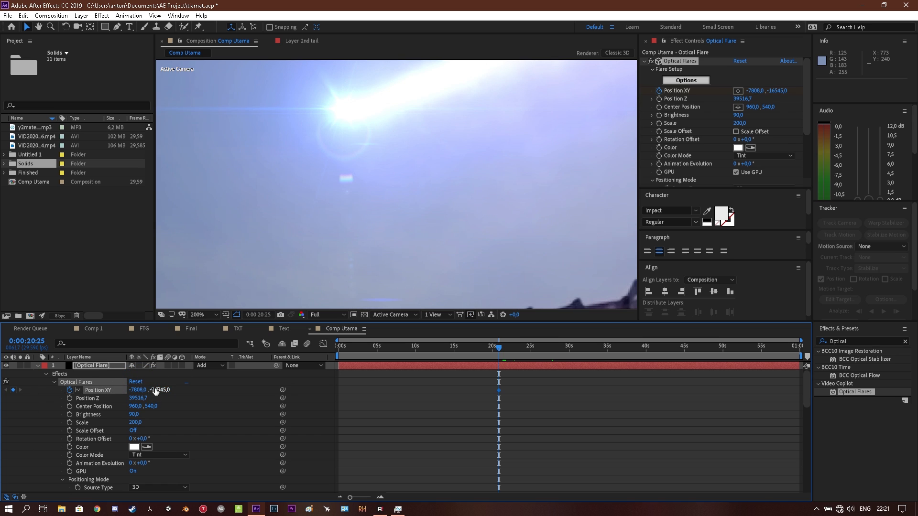
{"action": "left_click_drag", "start_coordinate": [155, 390], "coordinate": [248, 379]}
{"action": "scroll", "coordinate": [413, 95], "scroll_direction": "down", "scroll_amount": 1}
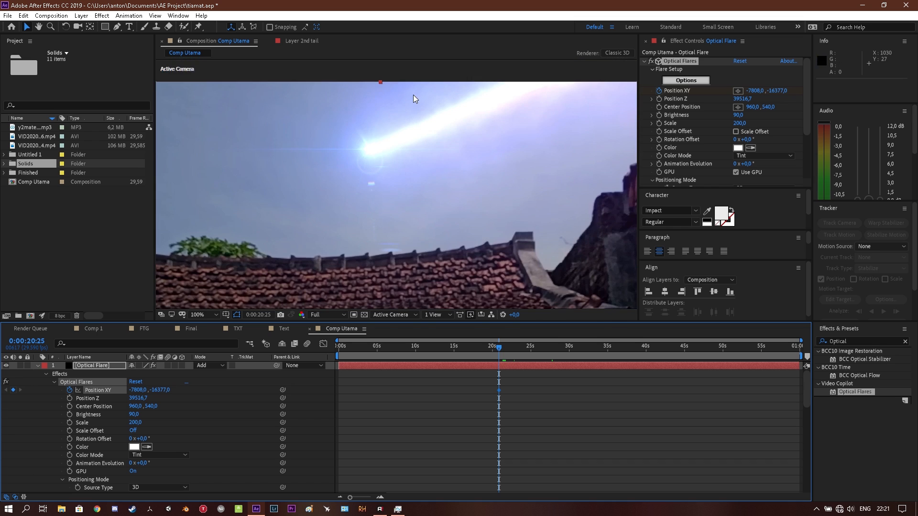
{"action": "scroll", "coordinate": [342, 125], "scroll_direction": "up", "scroll_amount": 1}
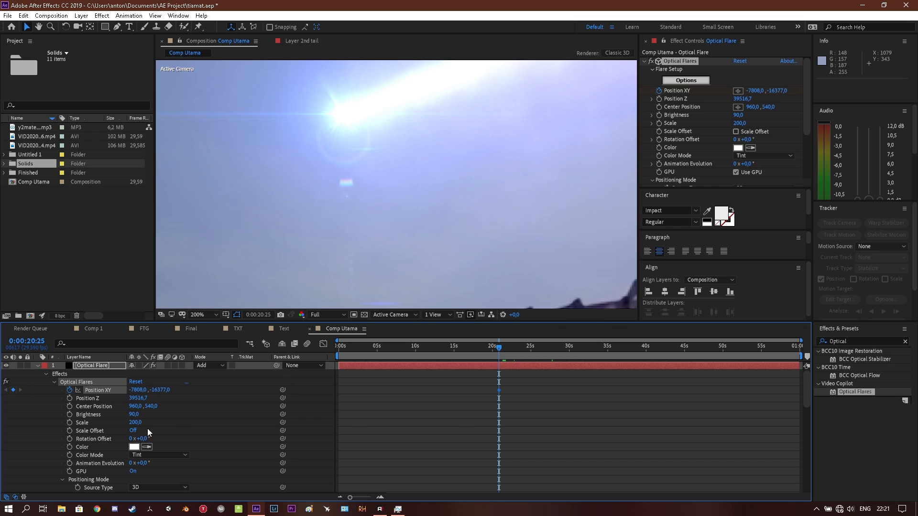
- Go to Nebula's second Mask Path keyframe at 0:00:27:24 and keyframe the flare's Position XY there at -8950, -16377
{"action": "scroll", "coordinate": [147, 429], "scroll_direction": "down", "scroll_amount": 8}
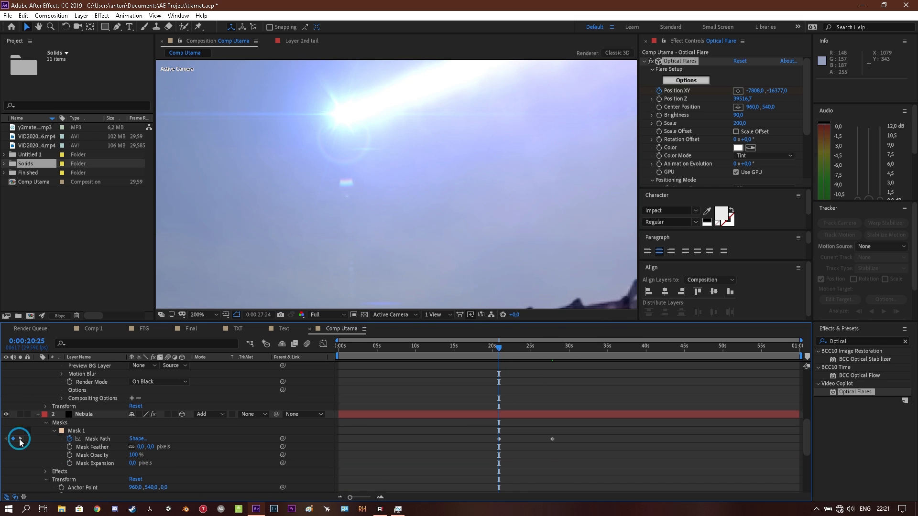
{"action": "left_click", "coordinate": [20, 439]}
{"action": "scroll", "coordinate": [140, 423], "scroll_direction": "up", "scroll_amount": 8}
{"action": "scroll", "coordinate": [416, 162], "scroll_direction": "down", "scroll_amount": 4}
{"action": "scroll", "coordinate": [433, 200], "scroll_direction": "up", "scroll_amount": 2}
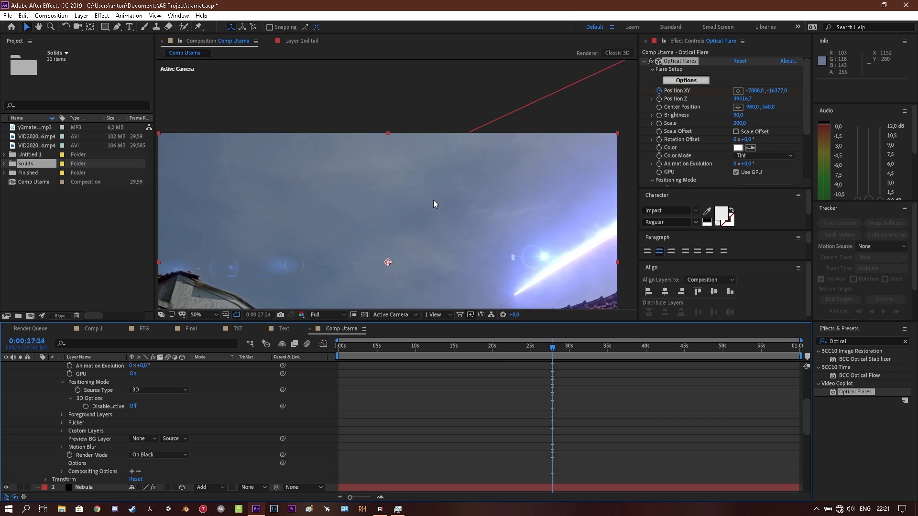
{"action": "left_click_drag", "start_coordinate": [433, 200], "coordinate": [403, 186]}
{"action": "scroll", "coordinate": [453, 210], "scroll_direction": "up", "scroll_amount": 1}
{"action": "scroll", "coordinate": [397, 183], "scroll_direction": "up", "scroll_amount": 1}
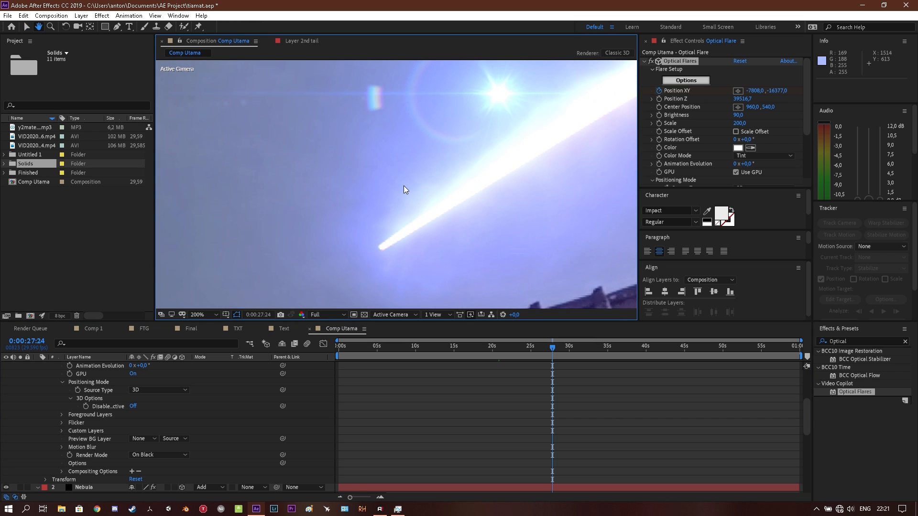
{"action": "scroll", "coordinate": [138, 371], "scroll_direction": "up", "scroll_amount": 4}
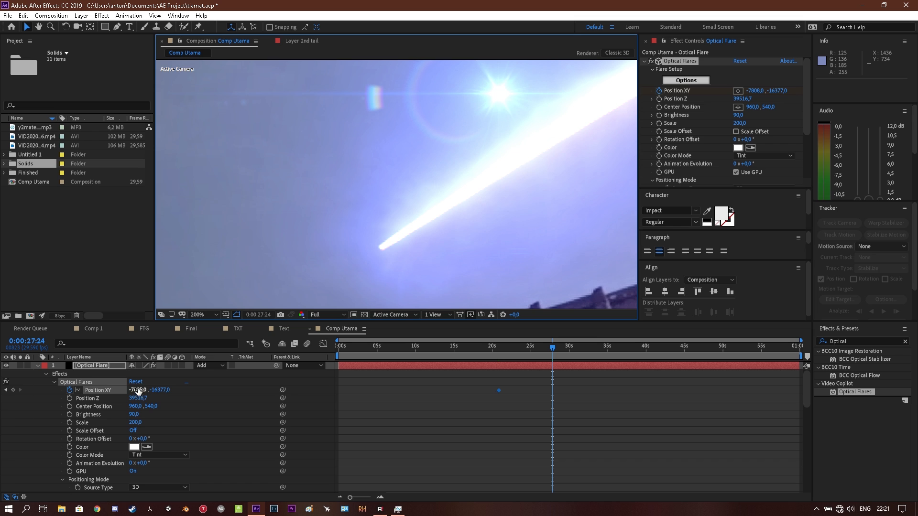
{"action": "left_click_drag", "start_coordinate": [139, 391], "coordinate": [2, 391]}
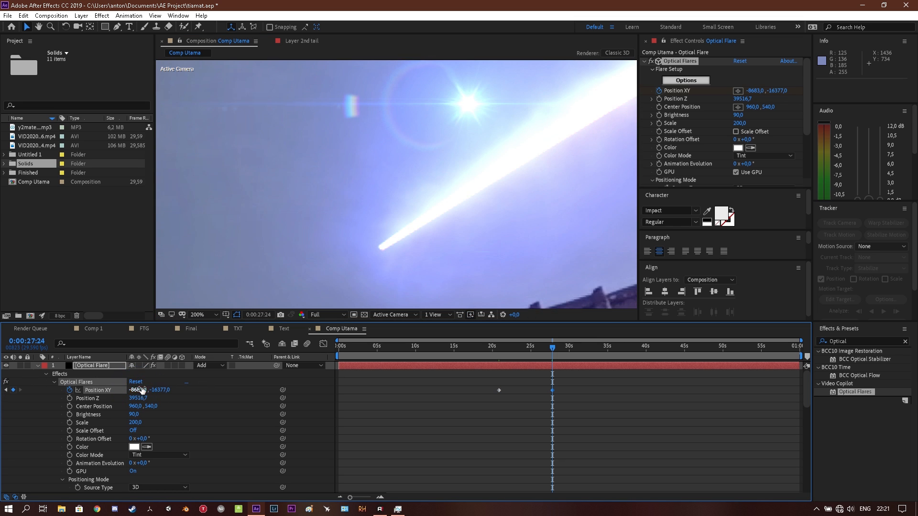
{"action": "left_click_drag", "start_coordinate": [139, 389], "coordinate": [132, 378]}
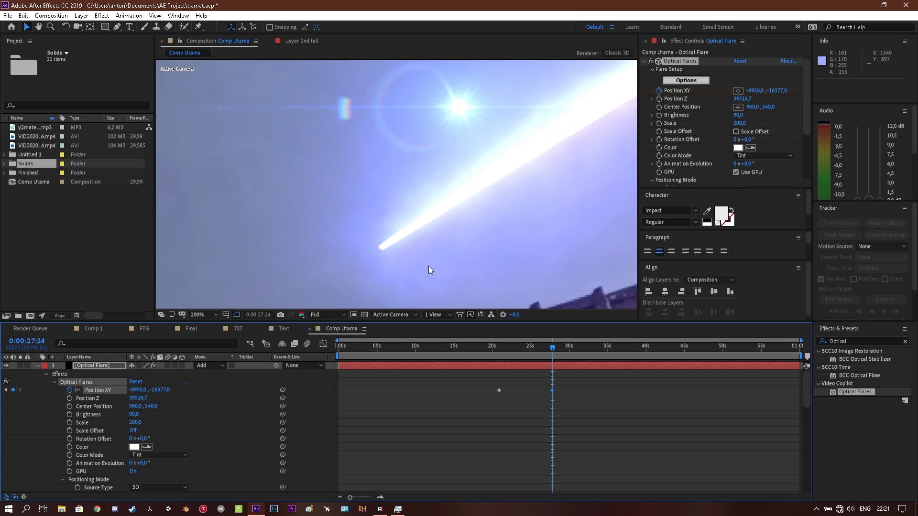
- Go back to the flare's Position XY keyframe at 0:00:20:25 and examine where it sits on the streak's head
{"action": "left_click", "coordinate": [6, 390]}
{"action": "scroll", "coordinate": [411, 165], "scroll_direction": "down", "scroll_amount": 4}
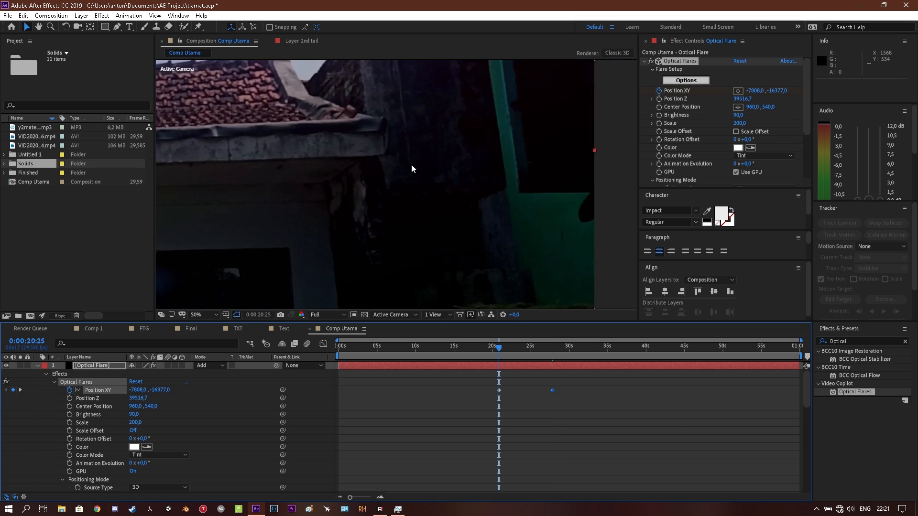
{"action": "left_click_drag", "start_coordinate": [433, 214], "coordinate": [502, 250]}
{"action": "scroll", "coordinate": [397, 205], "scroll_direction": "up", "scroll_amount": 2}
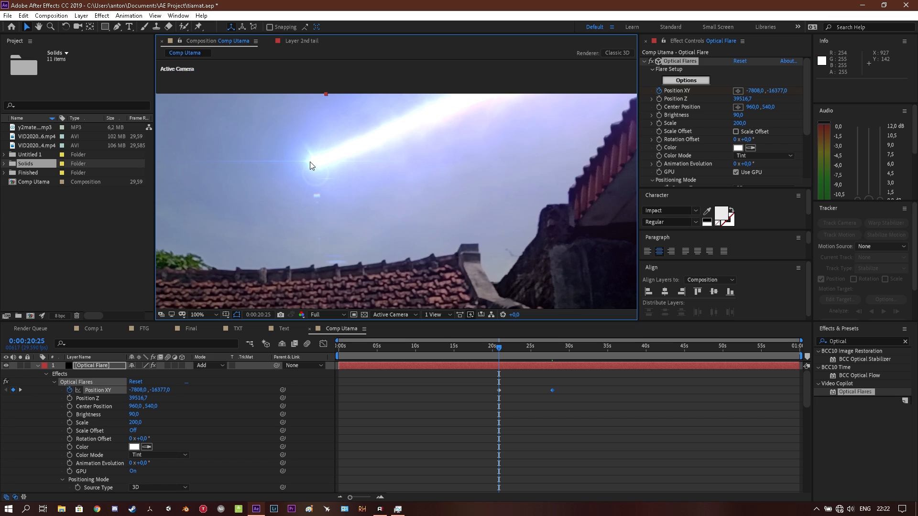
- Return to the 0:00:27:24 keyframe and set the flare's Position XY to -10133, -14916
{"action": "left_click", "coordinate": [21, 390]}
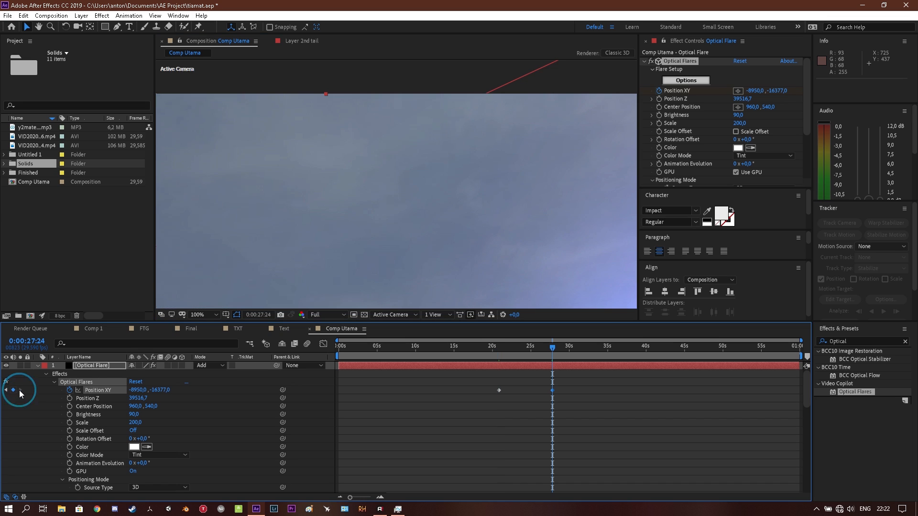
{"action": "scroll", "coordinate": [425, 196], "scroll_direction": "down", "scroll_amount": 2}
{"action": "left_click_drag", "start_coordinate": [425, 196], "coordinate": [342, 122]}
{"action": "scroll", "coordinate": [296, 234], "scroll_direction": "up", "scroll_amount": 1}
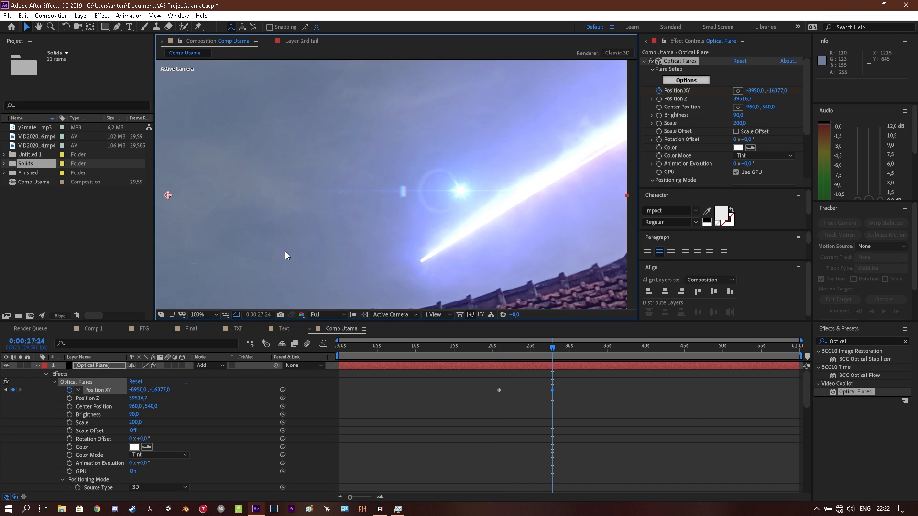
{"action": "left_click_drag", "start_coordinate": [135, 389], "coordinate": [407, 349]}
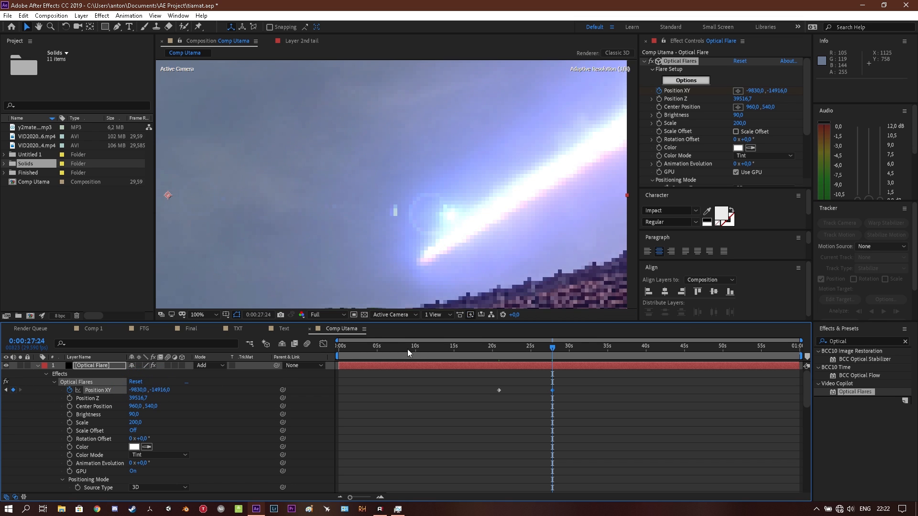
{"action": "left_click", "coordinate": [138, 390]}
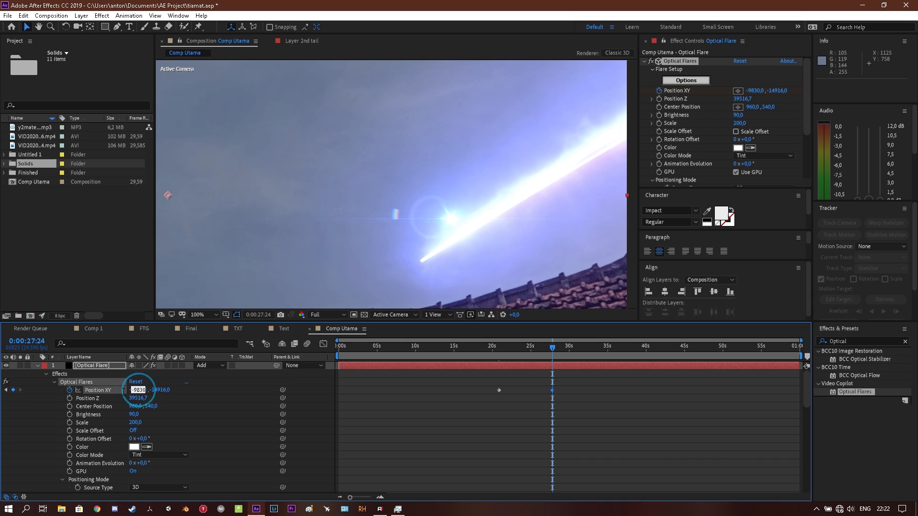
{"action": "left_click", "coordinate": [217, 385]}
{"action": "left_click_drag", "start_coordinate": [133, 390], "coordinate": [118, 390]}
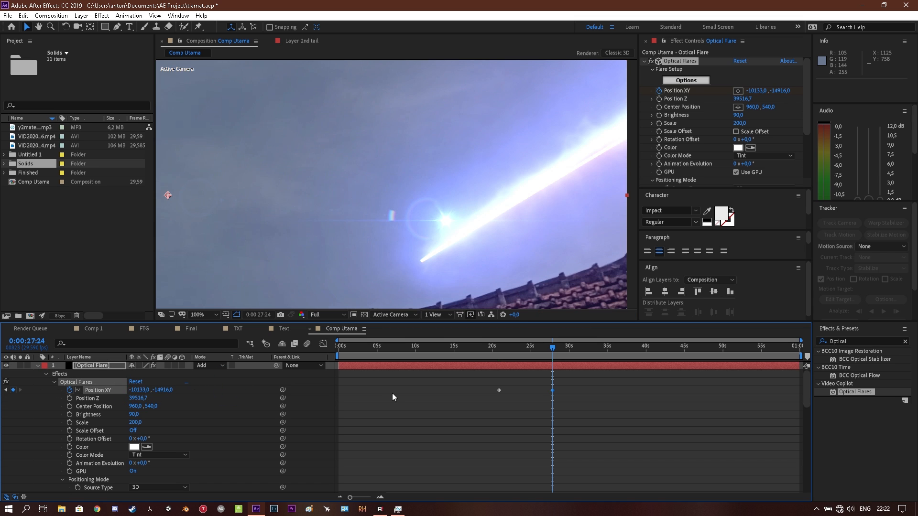
- Recheck the flare's placement on the streak tip at the 0:00:20:25 keyframe for comparison
{"action": "left_click", "coordinate": [7, 391]}
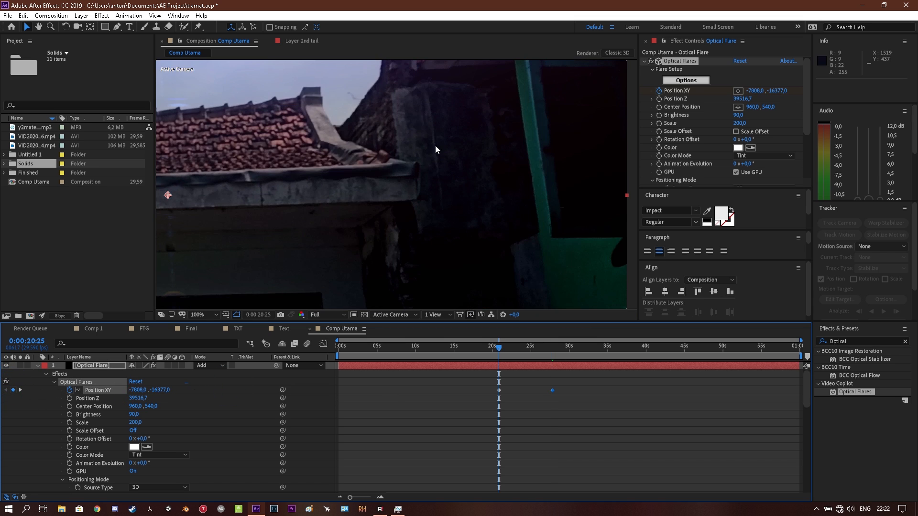
{"action": "scroll", "coordinate": [435, 145], "scroll_direction": "down", "scroll_amount": 1}
{"action": "left_click_drag", "start_coordinate": [340, 136], "coordinate": [416, 236]}
{"action": "scroll", "coordinate": [413, 229], "scroll_direction": "up", "scroll_amount": 1}
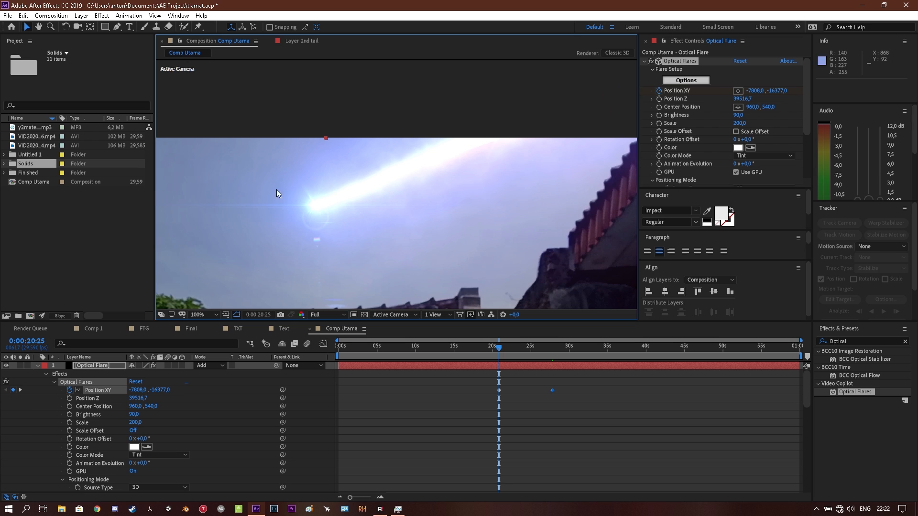
- Go to the 0:00:27:24 keyframe and move the flare closer to the streak tip with Position XY -11337, -13619
{"action": "left_click", "coordinate": [20, 390]}
{"action": "scroll", "coordinate": [397, 201], "scroll_direction": "down", "scroll_amount": 1}
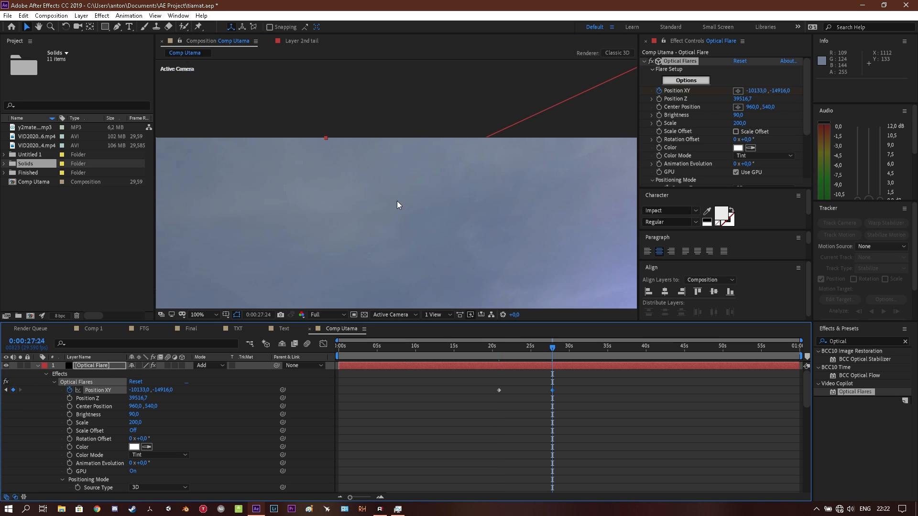
{"action": "left_click_drag", "start_coordinate": [397, 201], "coordinate": [296, 112]}
{"action": "scroll", "coordinate": [295, 112], "scroll_direction": "up", "scroll_amount": 1}
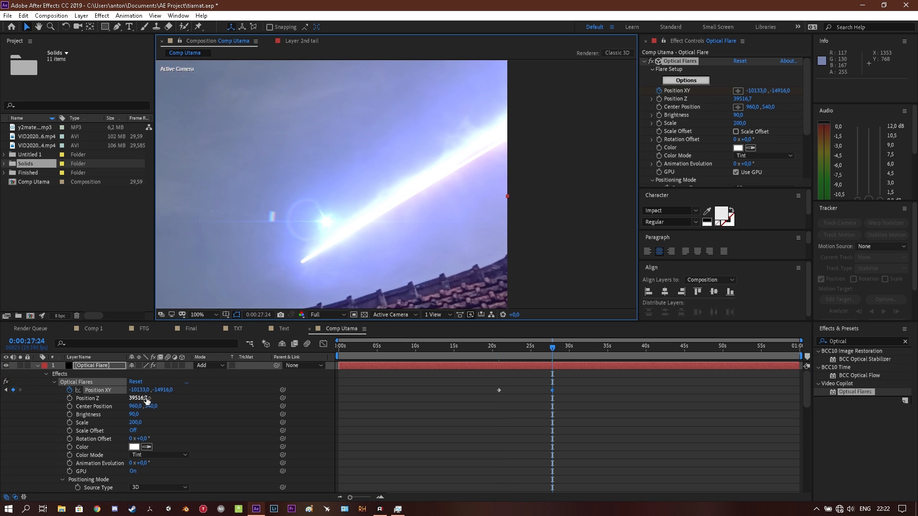
{"action": "left_click_drag", "start_coordinate": [139, 390], "coordinate": [256, 322]}
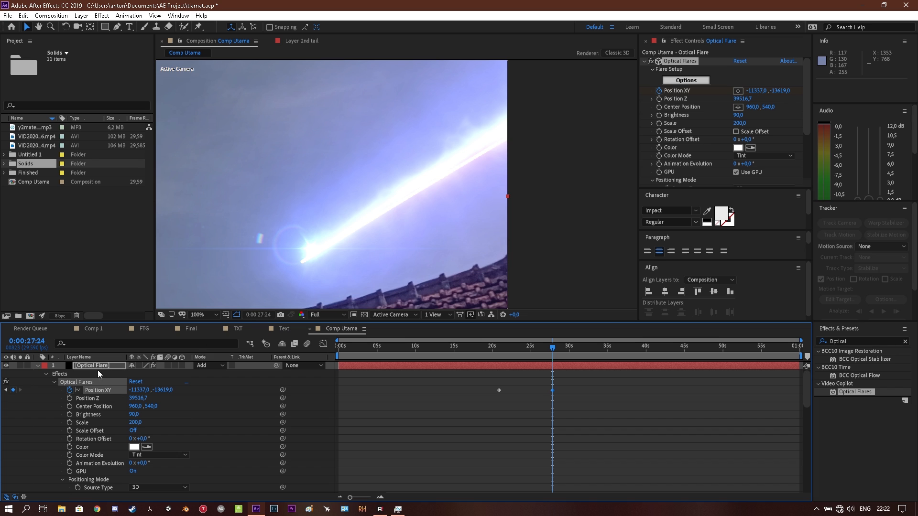
- Compare the flare's alignment with the streak head once more at 0:00:20:25
{"action": "left_click", "coordinate": [6, 390]}
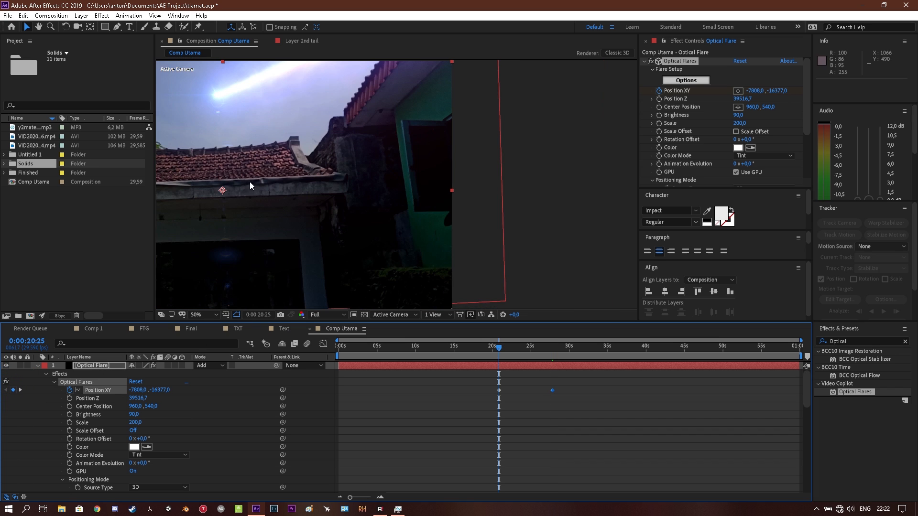
{"action": "scroll", "coordinate": [250, 182], "scroll_direction": "up", "scroll_amount": 2}
{"action": "scroll", "coordinate": [298, 246], "scroll_direction": "down", "scroll_amount": 2}
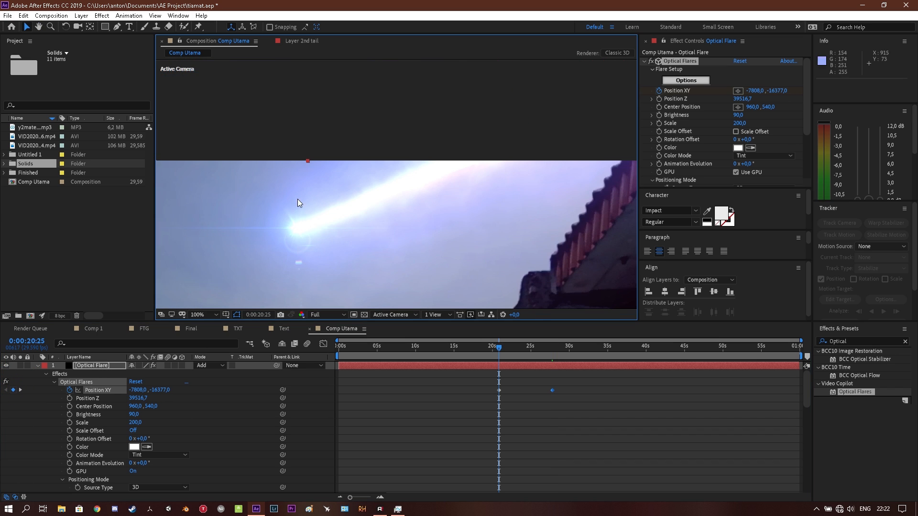
- At the 0:00:27:24 keyframe, set the flare's Position XY to -12186, -12974 to place it on the streak's tip
{"action": "left_click", "coordinate": [20, 389]}
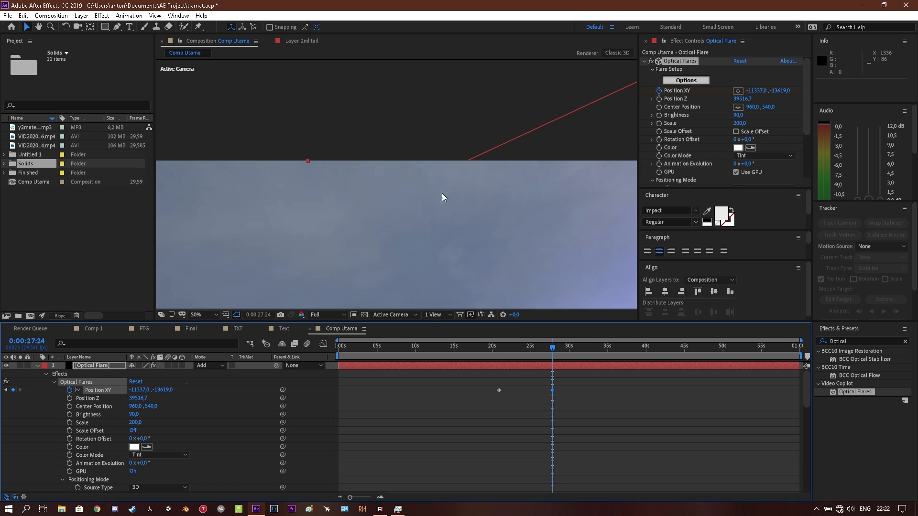
{"action": "scroll", "coordinate": [442, 193], "scroll_direction": "down", "scroll_amount": 1}
{"action": "key", "text": "space"}
{"action": "left_click_drag", "start_coordinate": [433, 177], "coordinate": [363, 99]}
{"action": "scroll", "coordinate": [309, 160], "scroll_direction": "up", "scroll_amount": 2}
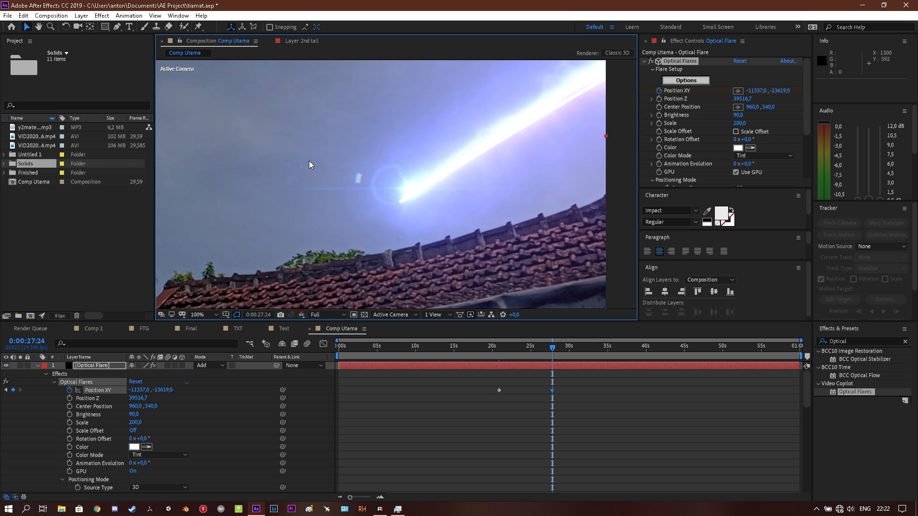
{"action": "left_click_drag", "start_coordinate": [137, 390], "coordinate": [416, 374]}
{"action": "left_click_drag", "start_coordinate": [482, 373], "coordinate": [481, 373]}
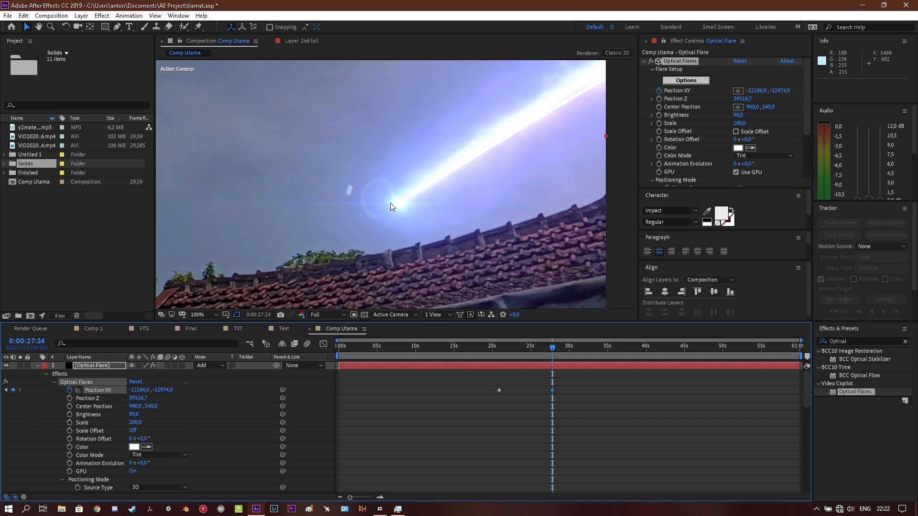
{"action": "left_click_drag", "start_coordinate": [515, 136], "coordinate": [488, 217]}
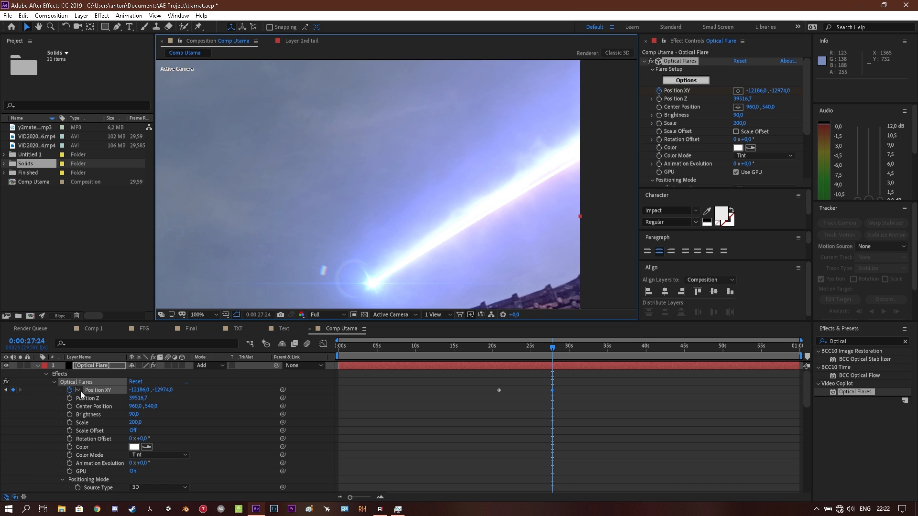
- Scrub from the first keyframe at 0:00:20:25 to 0:00:24:09 to check how the flare follows the streak's head
{"action": "left_click", "coordinate": [5, 390]}
{"action": "scroll", "coordinate": [331, 220], "scroll_direction": "down", "scroll_amount": 1}
{"action": "left_click_drag", "start_coordinate": [353, 218], "coordinate": [449, 257]}
{"action": "scroll", "coordinate": [342, 179], "scroll_direction": "up", "scroll_amount": 1}
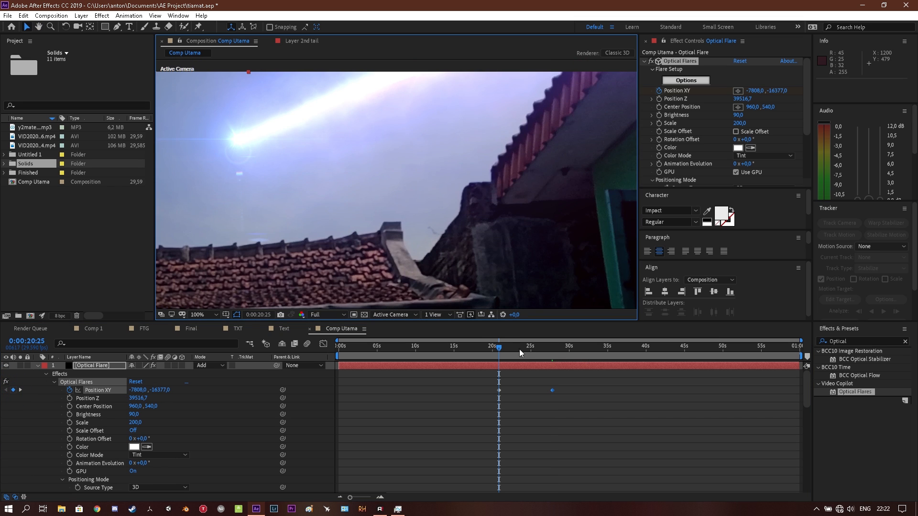
{"action": "left_click_drag", "start_coordinate": [500, 352], "coordinate": [526, 352]}
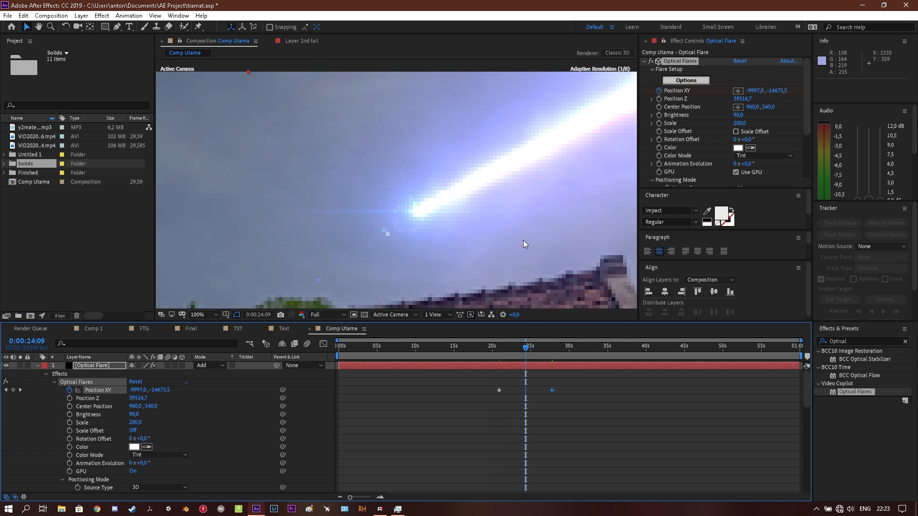
- Advance to 0:00:24:14 and examine how the flare lines up with the streak's tip between the two keyframes
{"action": "scroll", "coordinate": [523, 237], "scroll_direction": "down", "scroll_amount": 2}
{"action": "scroll", "coordinate": [385, 246], "scroll_direction": "down", "scroll_amount": 1}
{"action": "scroll", "coordinate": [387, 245], "scroll_direction": "up", "scroll_amount": 3}
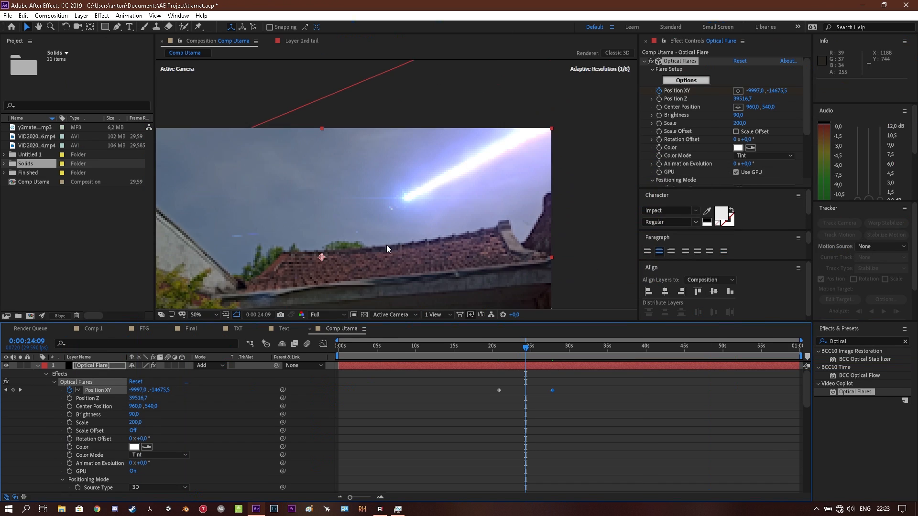
{"action": "scroll", "coordinate": [449, 256], "scroll_direction": "down", "scroll_amount": 1}
{"action": "mouse_move", "coordinate": [525, 349]}
{"action": "left_mouse_down"}
{"action": "mouse_move", "coordinate": [517, 346]}
{"action": "mouse_move", "coordinate": [527, 347]}
{"action": "left_mouse_up"}
{"action": "scroll", "coordinate": [412, 196], "scroll_direction": "up", "scroll_amount": 1}
{"action": "scroll", "coordinate": [514, 239], "scroll_direction": "down", "scroll_amount": 2}
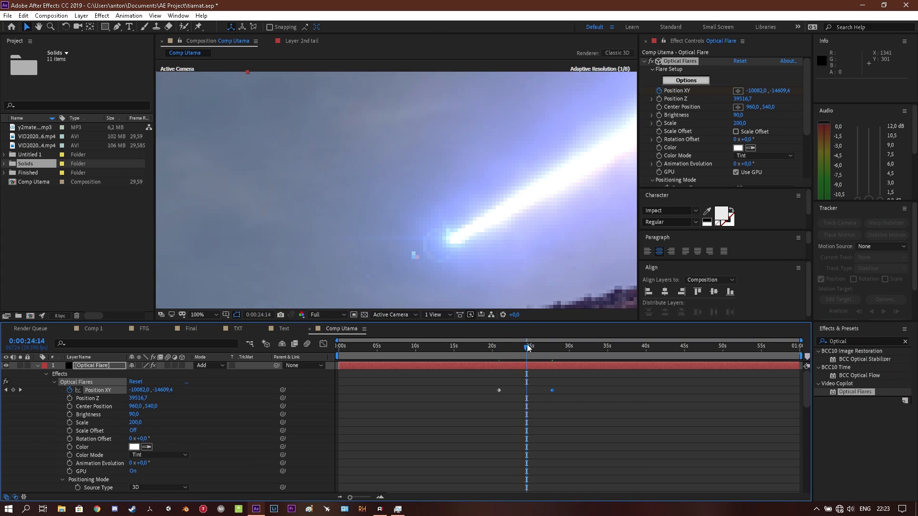
{"action": "scroll", "coordinate": [497, 225], "scroll_direction": "up", "scroll_amount": 1}
{"action": "scroll", "coordinate": [496, 224], "scroll_direction": "down", "scroll_amount": 1}
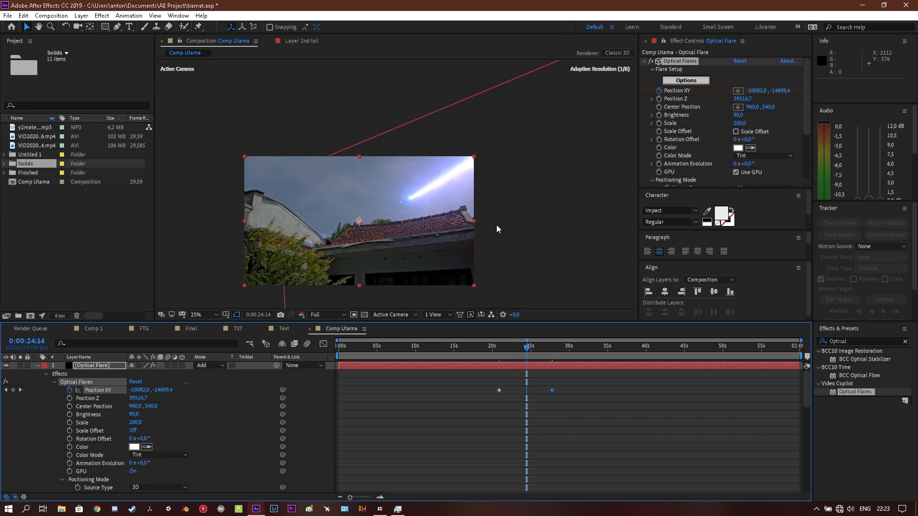
{"action": "scroll", "coordinate": [419, 225], "scroll_direction": "up", "scroll_amount": 2}
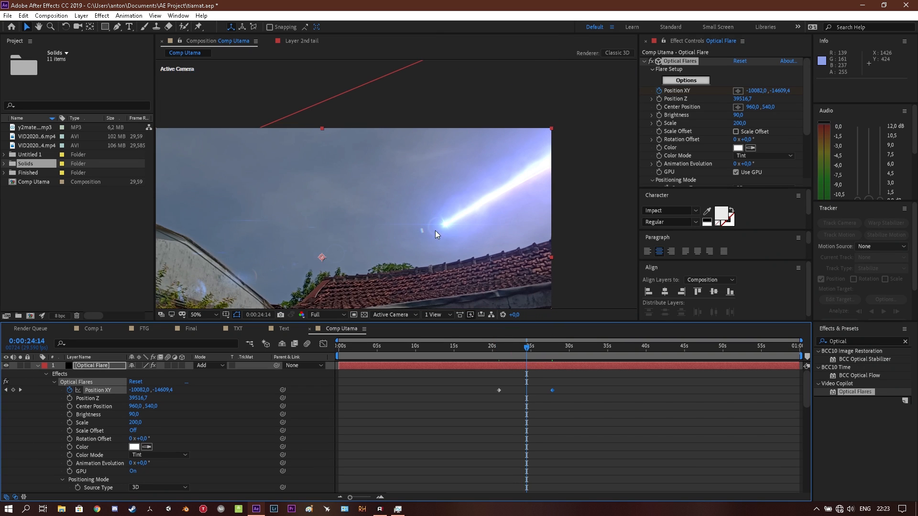
{"action": "left_click_drag", "start_coordinate": [434, 231], "coordinate": [396, 211]}
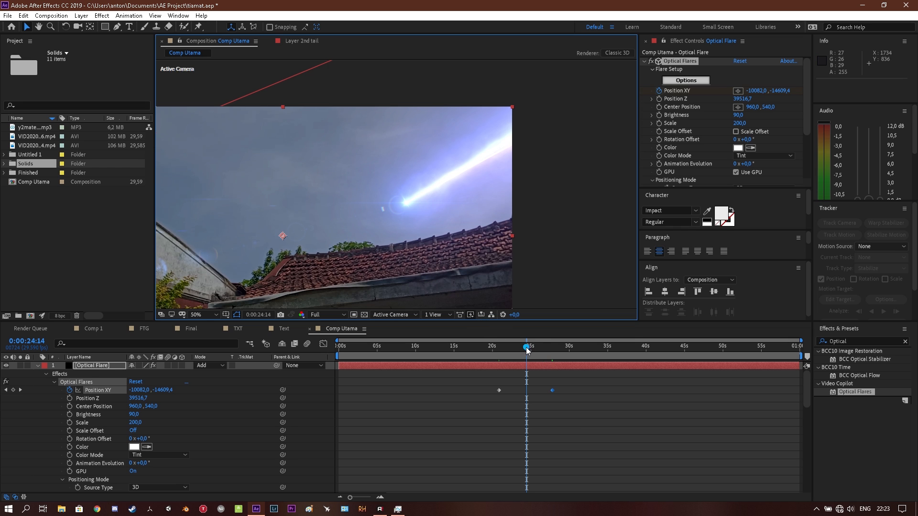
- Go to 0:00:28:00 and examine the flare's placement on the streak's tip across the whole frame
{"action": "left_click_drag", "start_coordinate": [527, 350], "coordinate": [554, 348]}
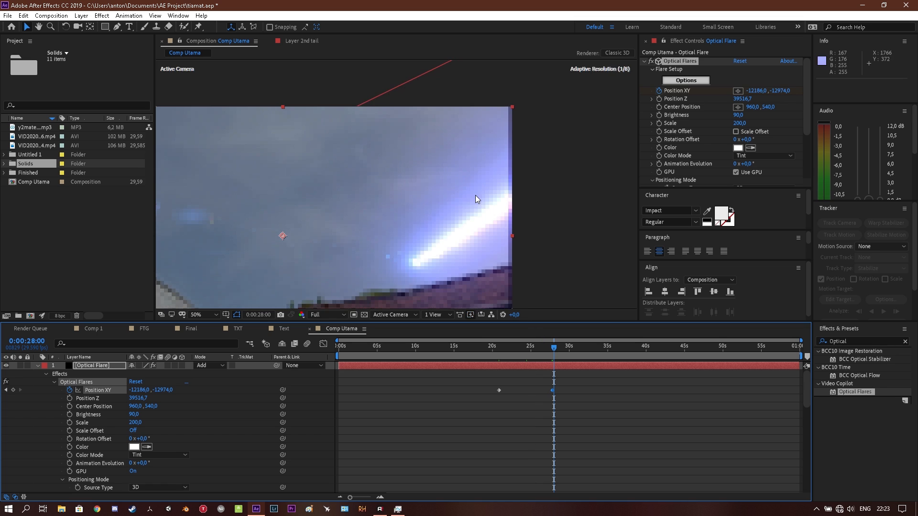
{"action": "scroll", "coordinate": [475, 196], "scroll_direction": "down", "scroll_amount": 1}
{"action": "scroll", "coordinate": [323, 211], "scroll_direction": "down", "scroll_amount": 1}
{"action": "left_click_drag", "start_coordinate": [325, 211], "coordinate": [416, 269]}
{"action": "scroll", "coordinate": [319, 169], "scroll_direction": "up", "scroll_amount": 2}
{"action": "scroll", "coordinate": [458, 234], "scroll_direction": "down", "scroll_amount": 1}
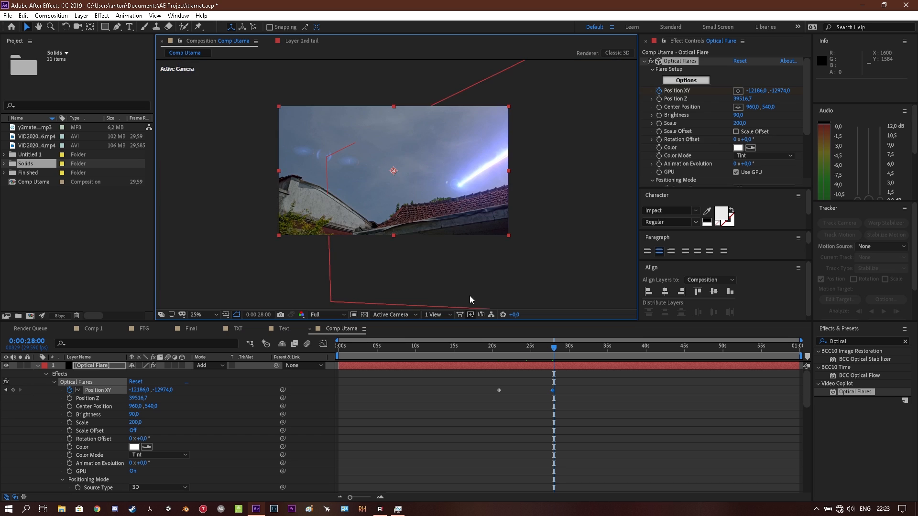
{"action": "scroll", "coordinate": [436, 407], "scroll_direction": "down", "scroll_amount": 10}
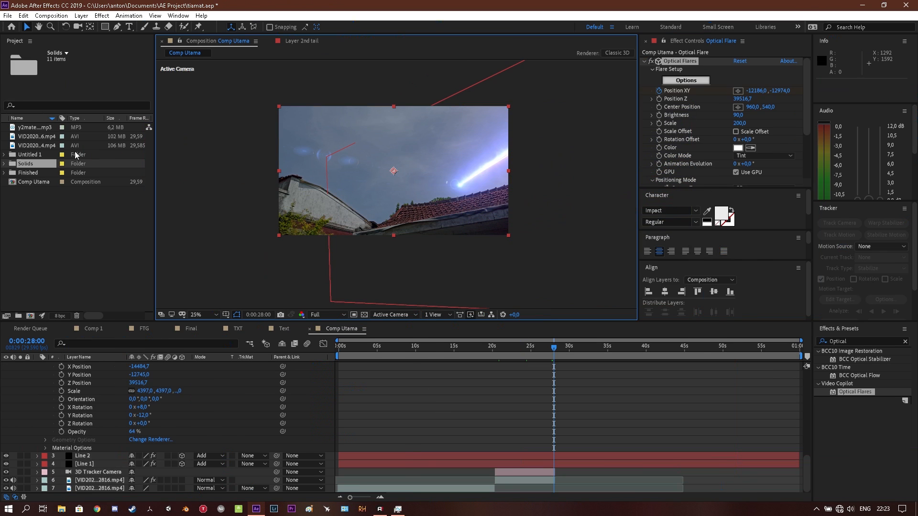
- Bring up the export options for the Comp Utama composition
{"action": "left_click", "coordinate": [7, 16]}
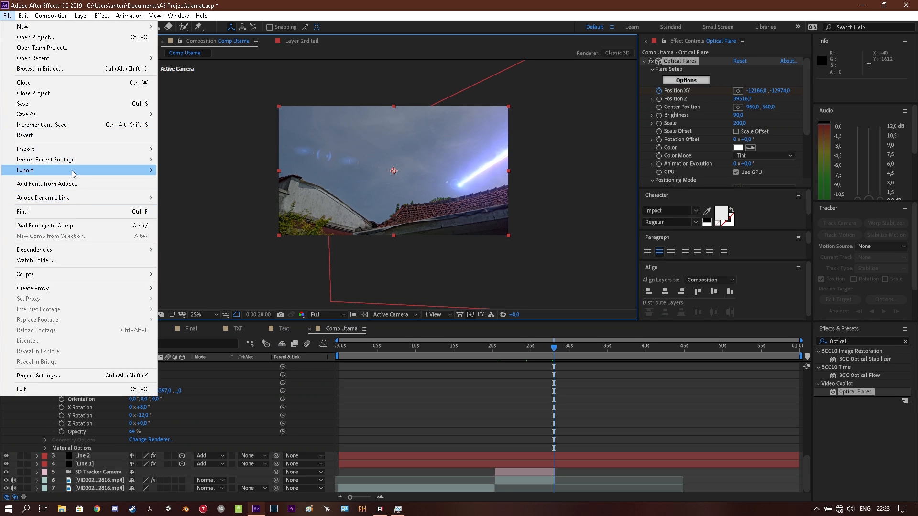
{"action": "mouse_move", "coordinate": [74, 173]}
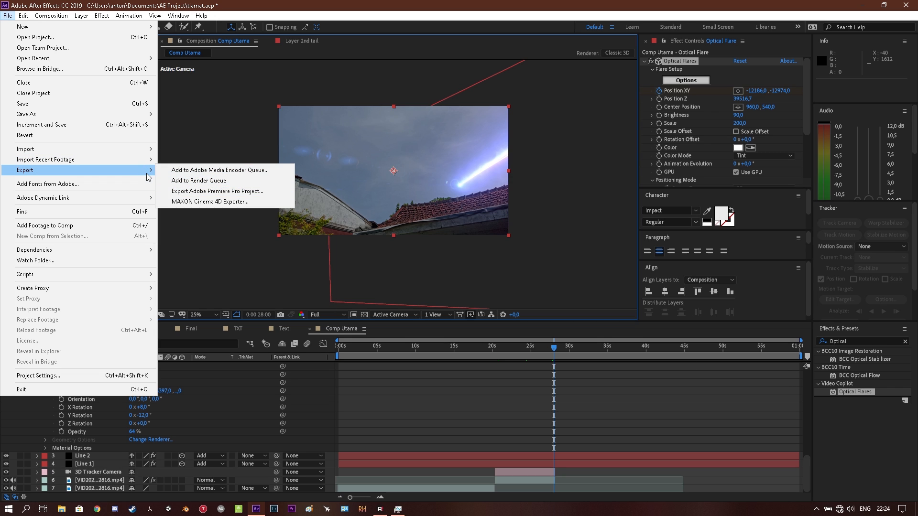
{"action": "left_click", "coordinate": [122, 170]}
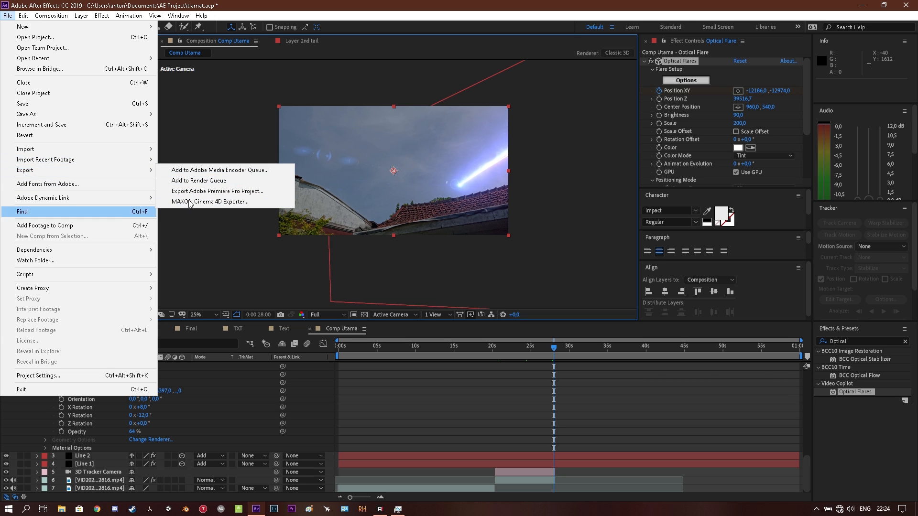
{"action": "left_click", "coordinate": [75, 173]}
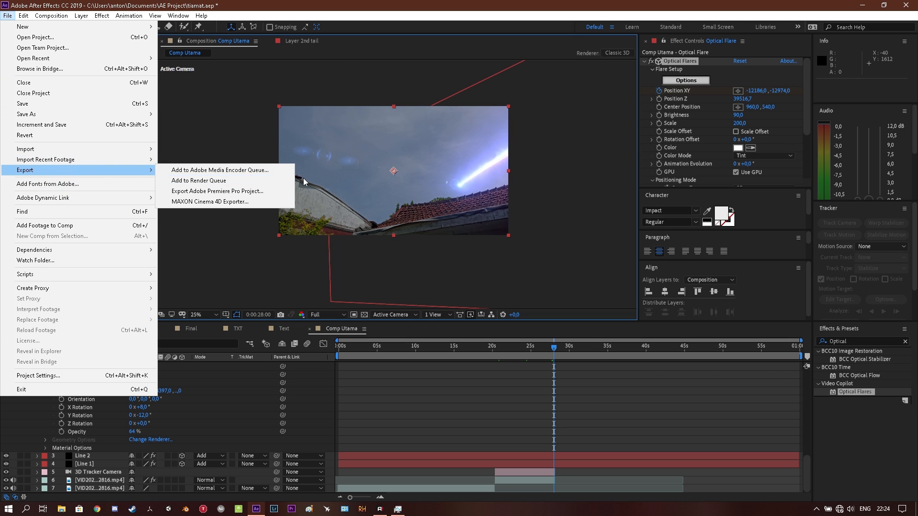